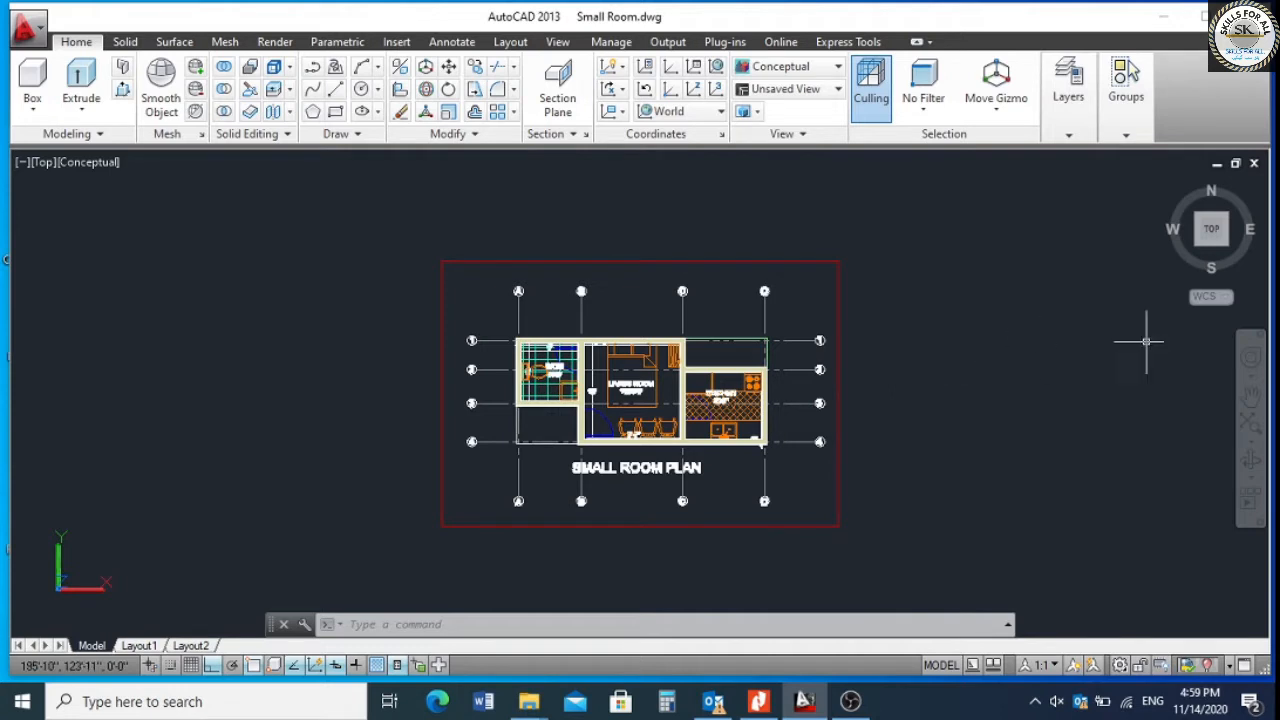
# View the small room model in SE Isometric and look through its list of layers.
pyautogui.moveTo(1228, 250)
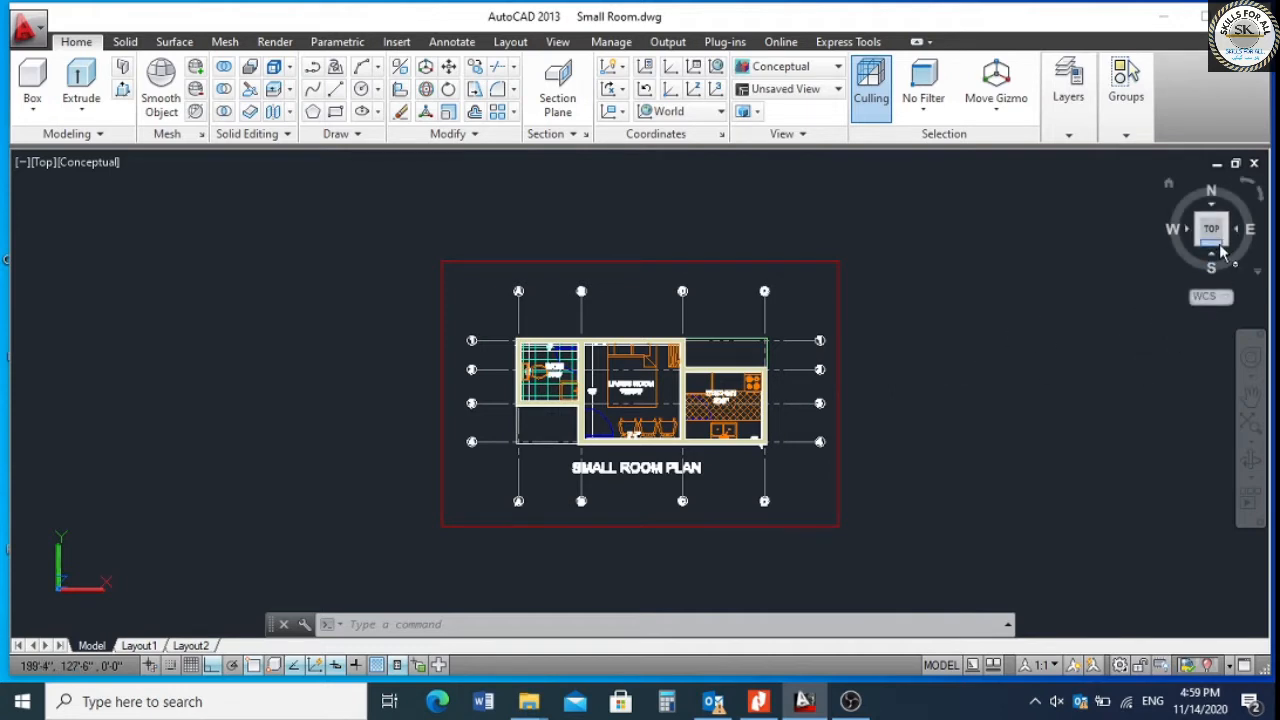
pyautogui.click(1228, 250)
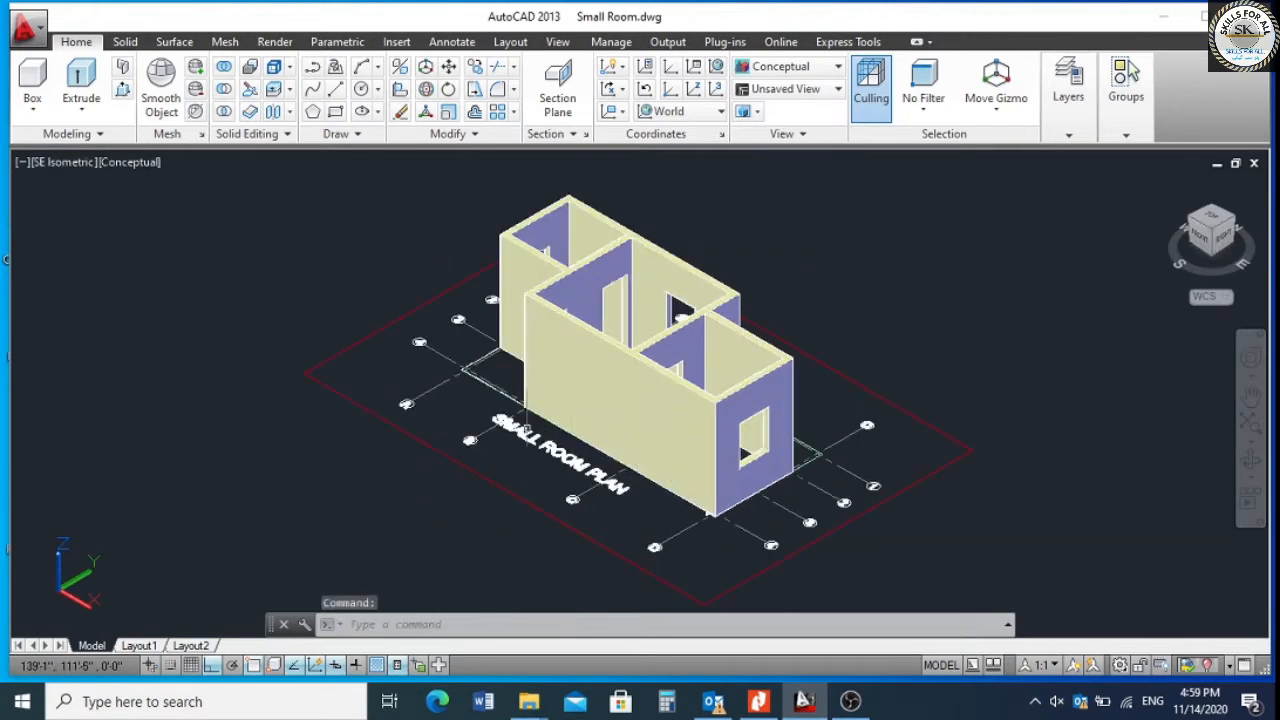
pyautogui.click(1068, 134)
pyautogui.click(1163, 201)
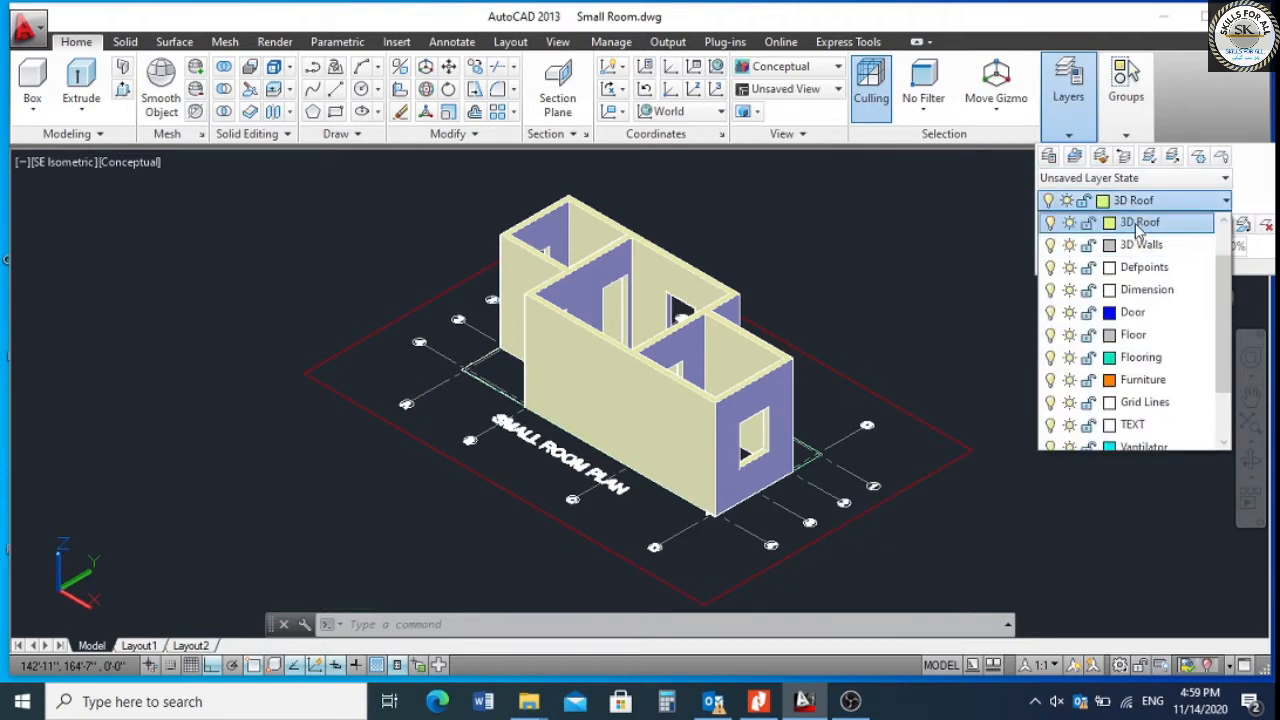
pyautogui.scroll(1, 1160, 255)
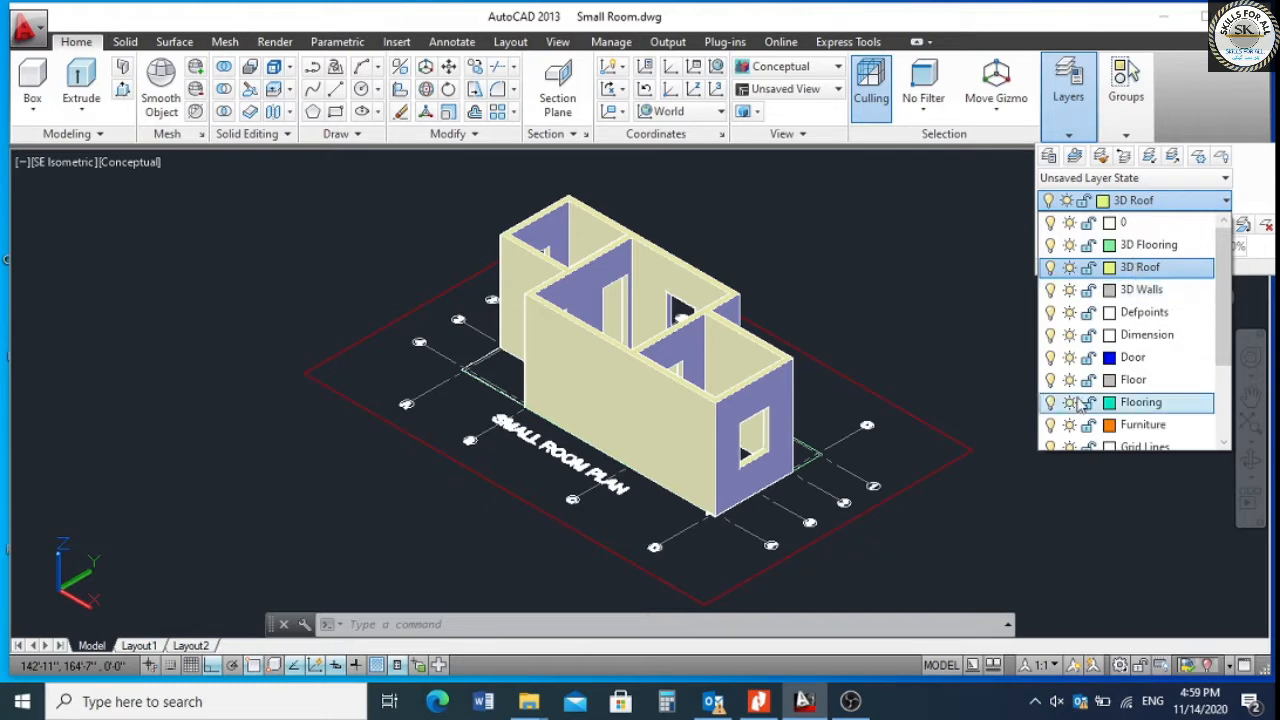
pyautogui.scroll(-2, 1100, 420)
pyautogui.click(1050, 424)
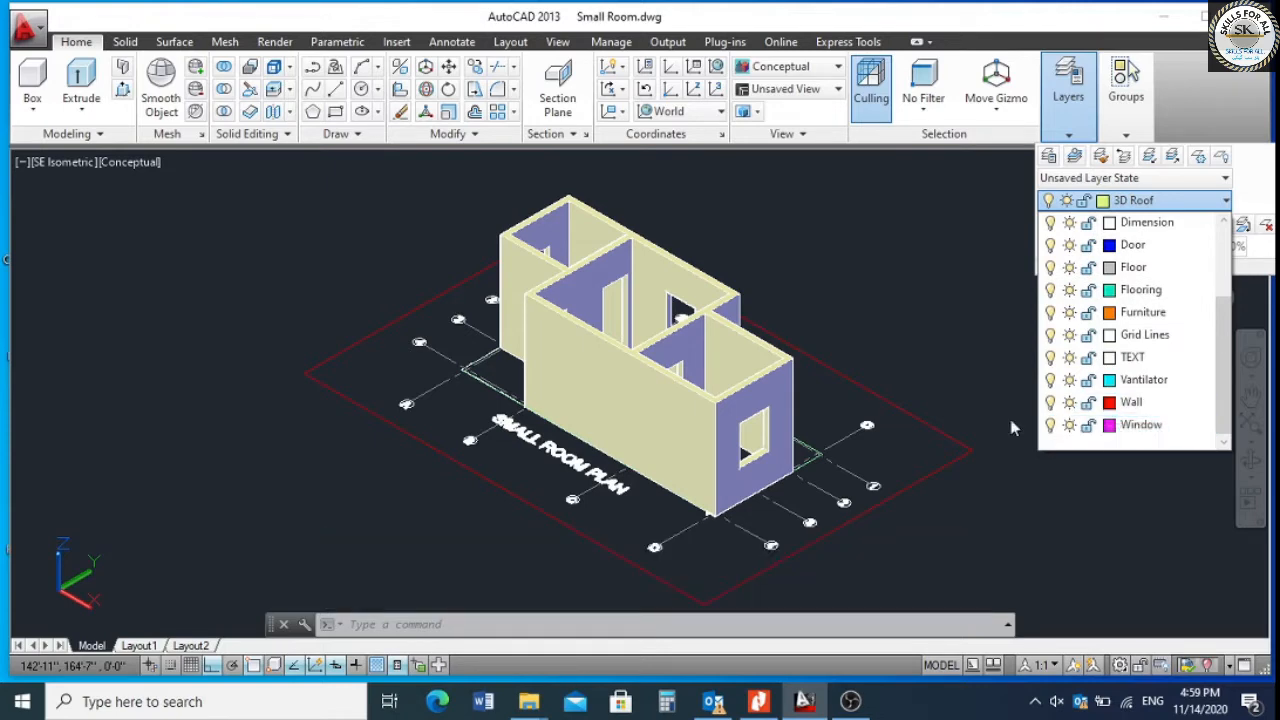
pyautogui.click(905, 328)
pyautogui.scroll(-2, 905, 330)
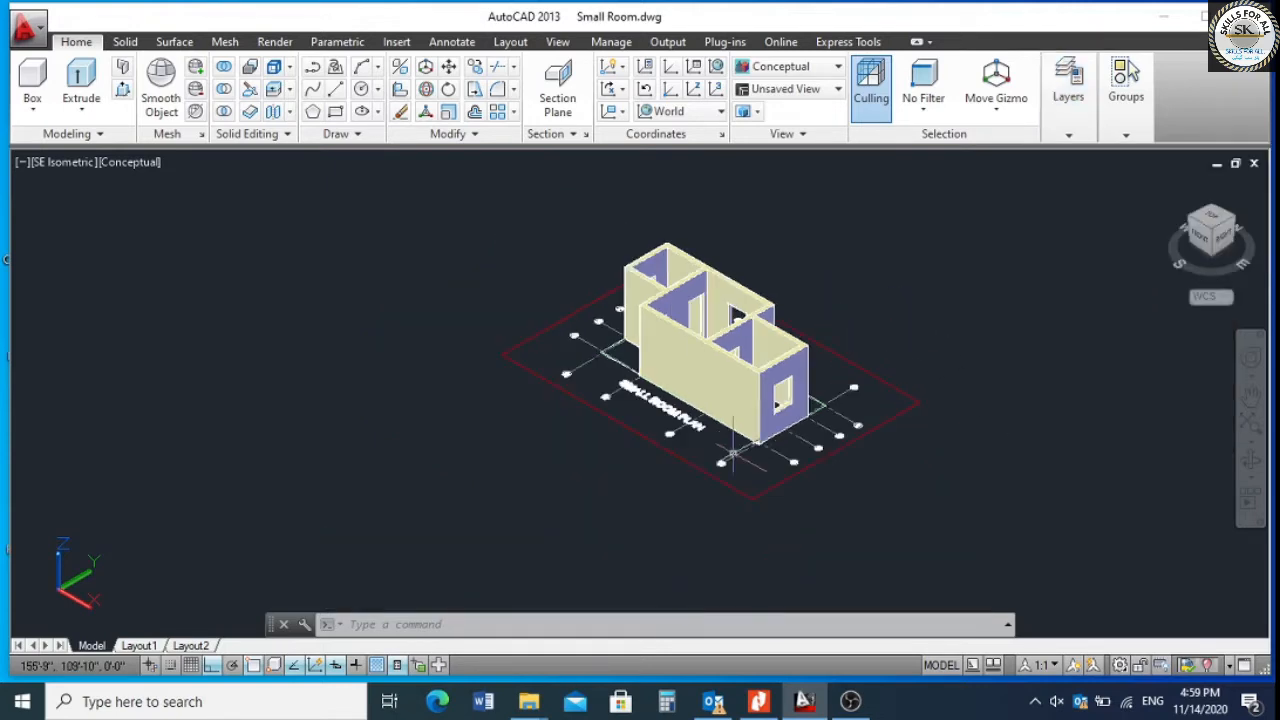
pyautogui.scroll(4, 770, 440)
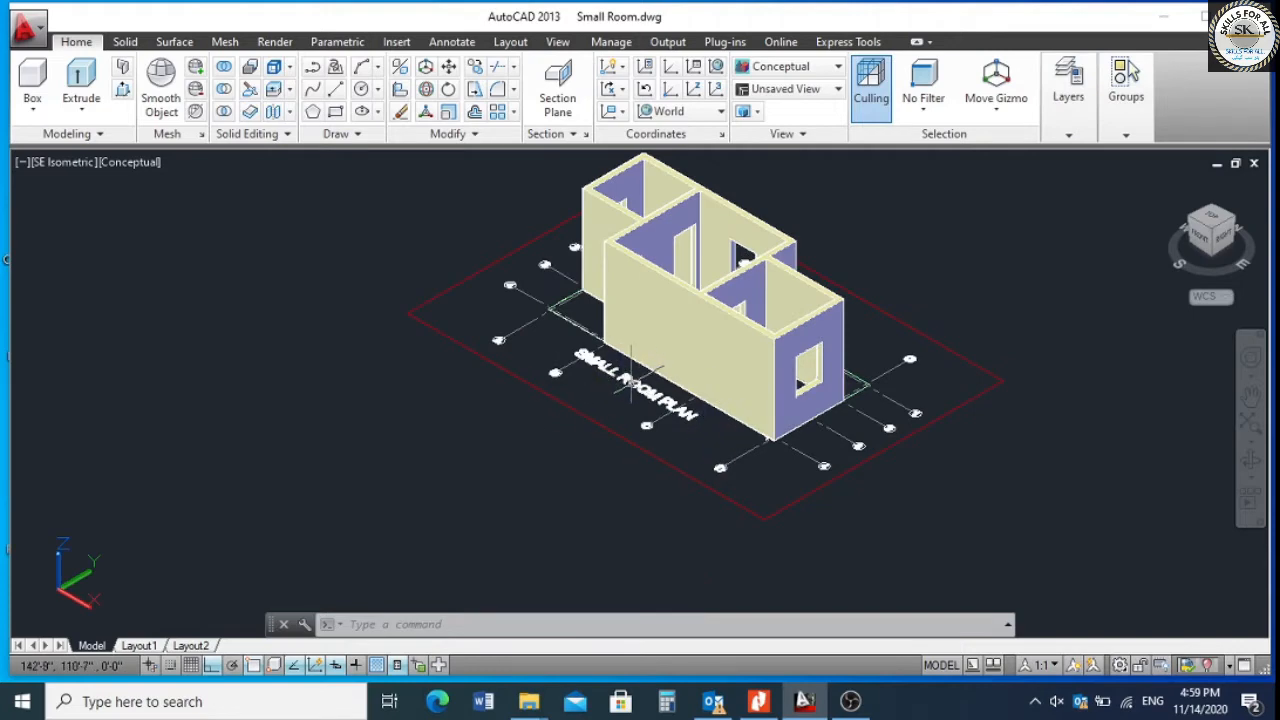
# Move the whole model, including the walls, plan and red border, 1' upward along Z, using the border's corner as base point.
pyautogui.write('m')
pyautogui.press('Return')
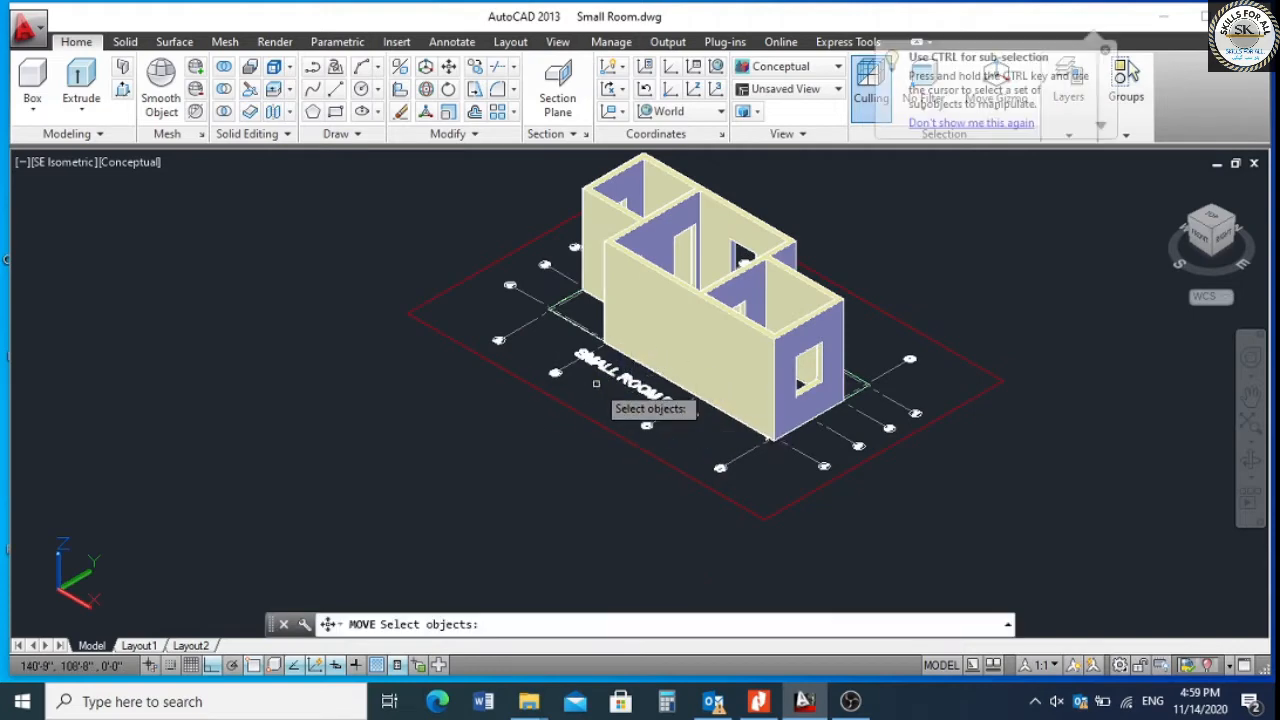
pyautogui.scroll(-3, 614, 405)
pyautogui.click(462, 240)
pyautogui.click(754, 422)
pyautogui.press('Return')
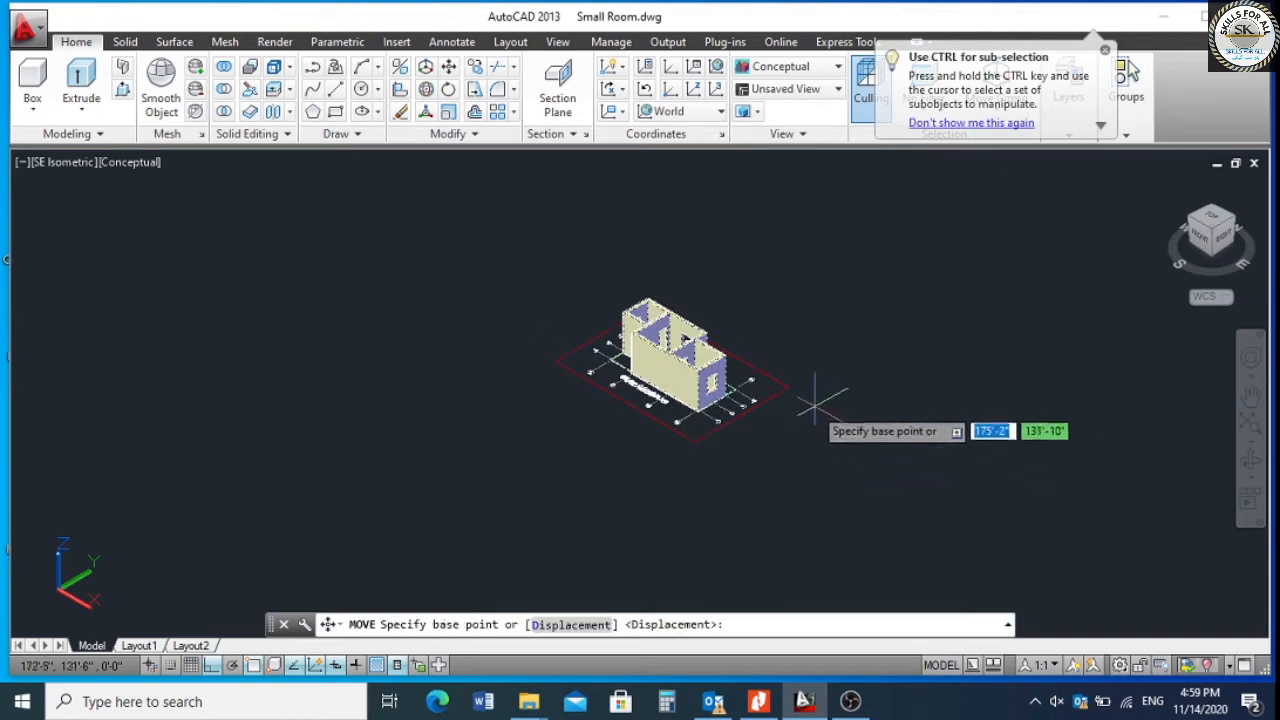
pyautogui.click(789, 387)
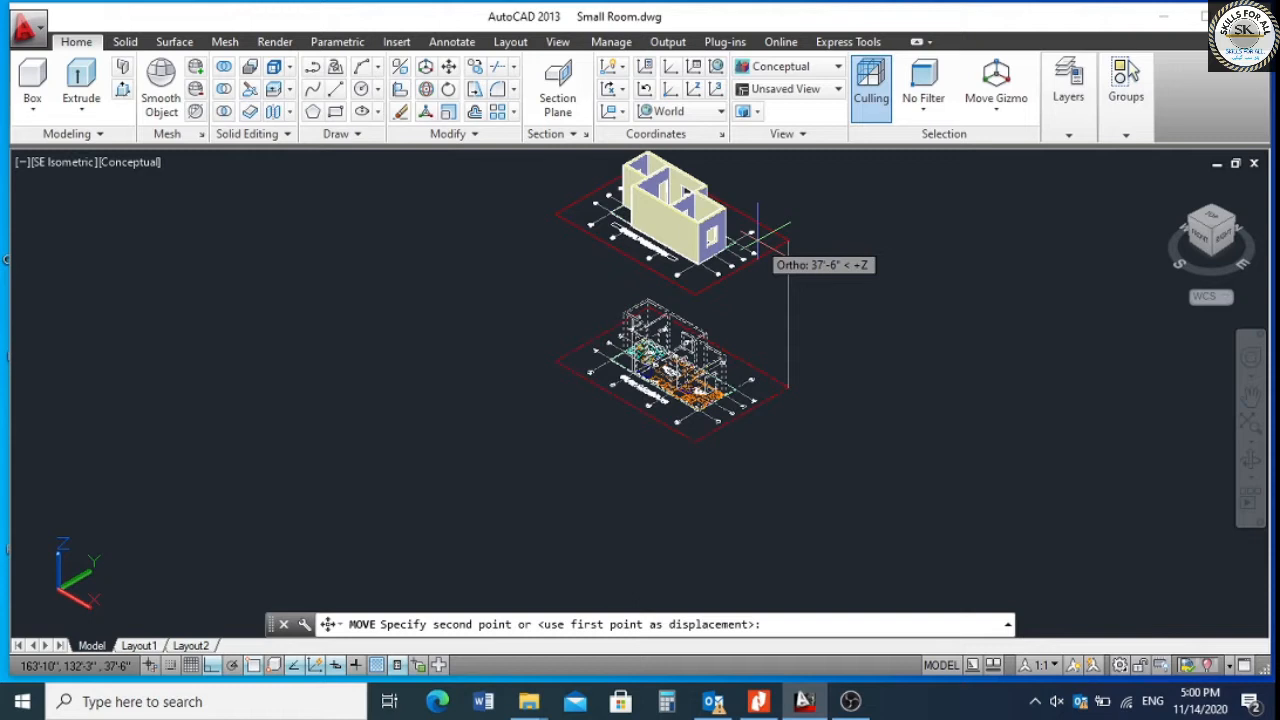
pyautogui.write('11')
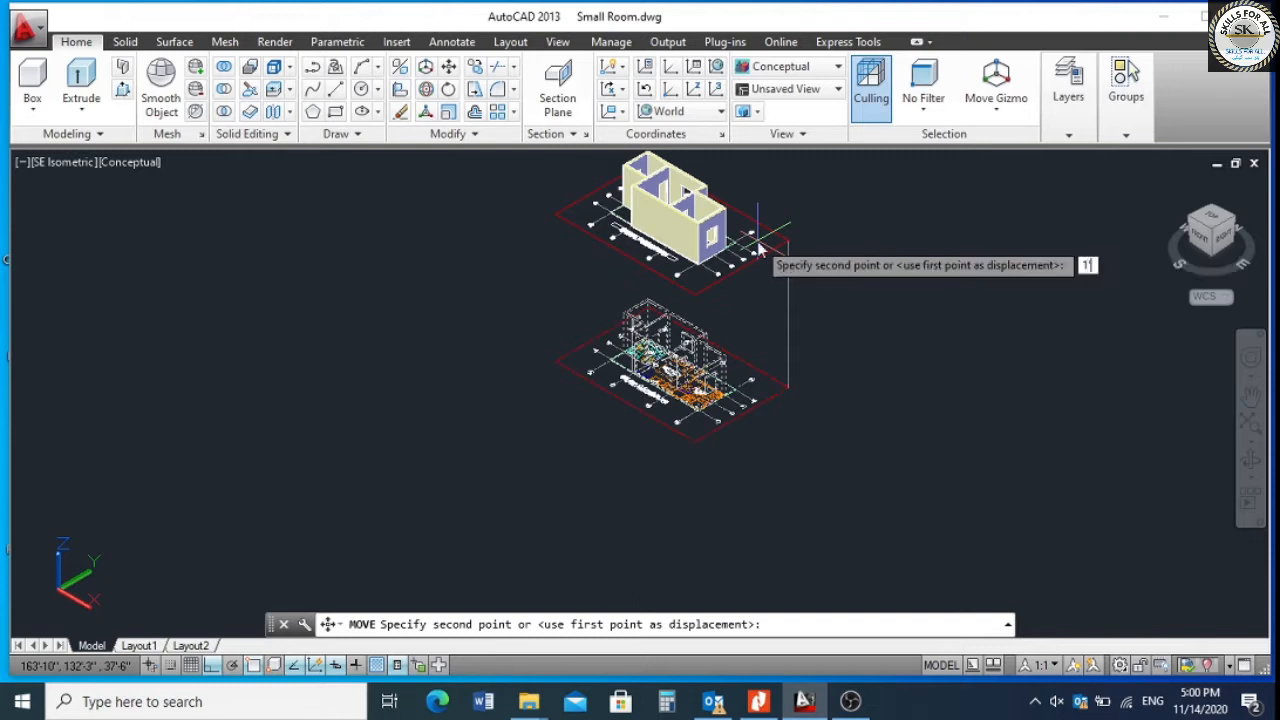
pyautogui.press('Return')
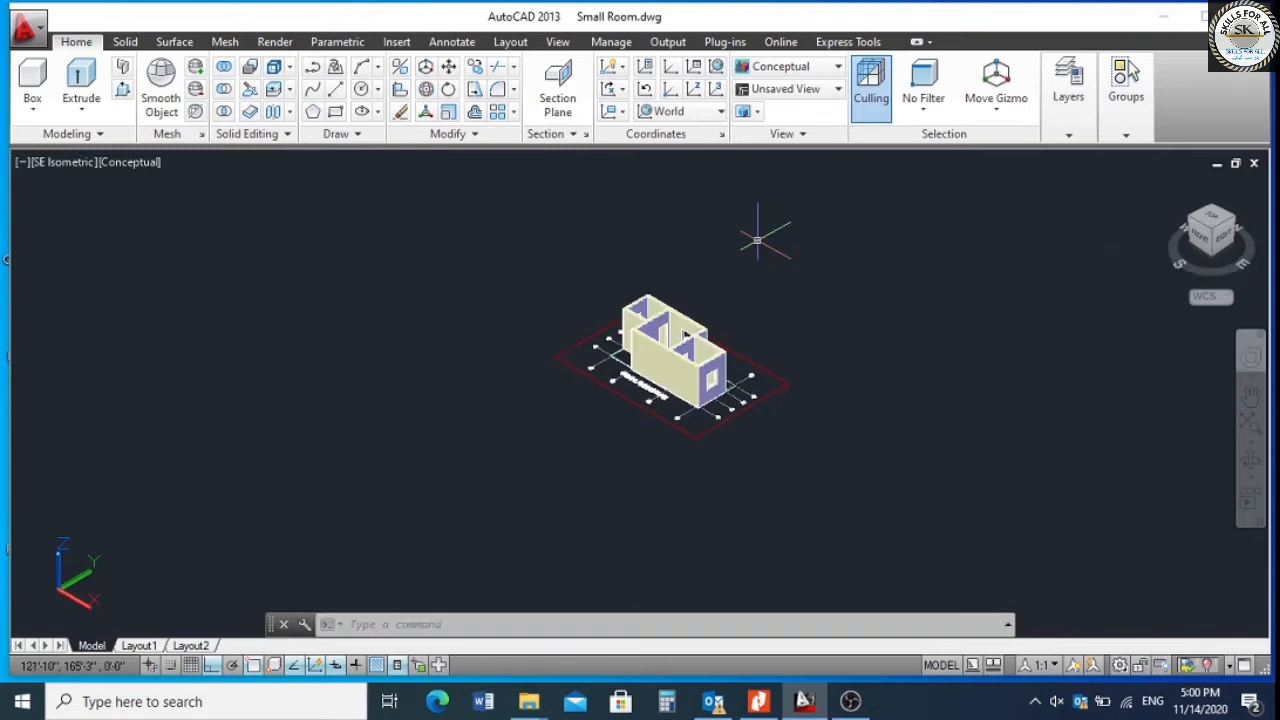
pyautogui.scroll(2, 729, 435)
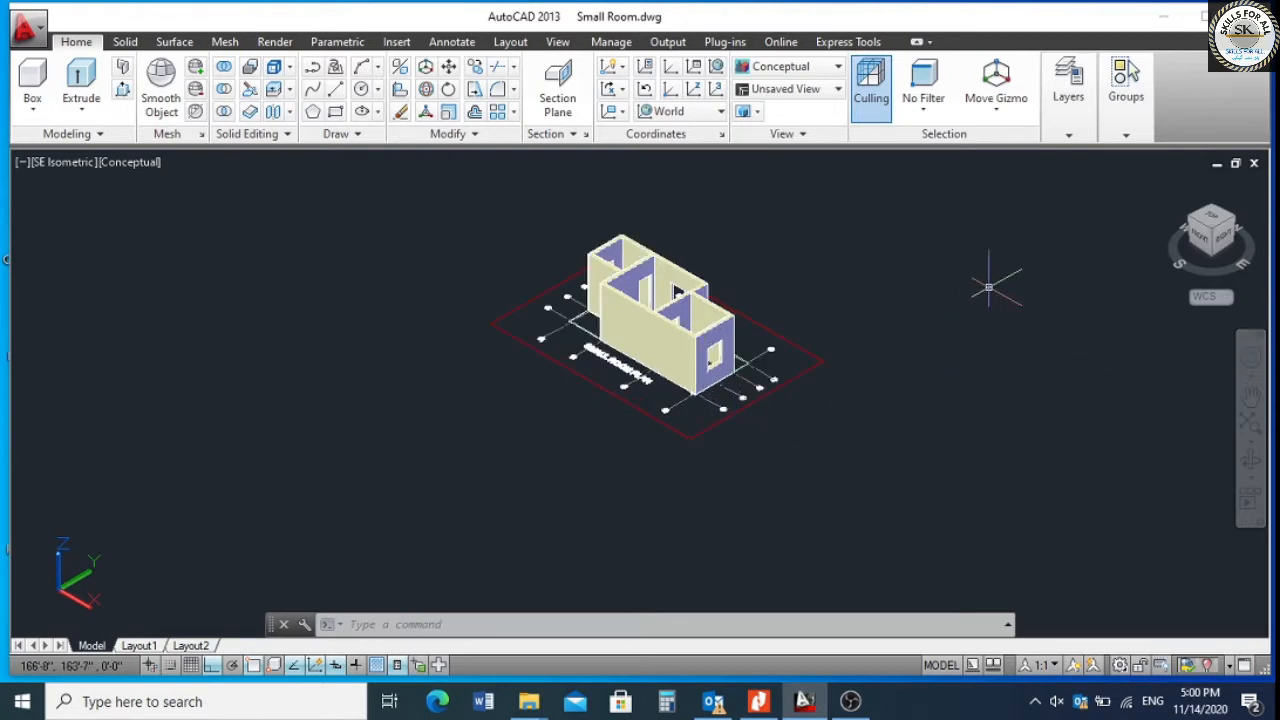
# Turn off the Window, Wall, Vantilator, TEXT and Grid Lines layers.
pyautogui.click(1067, 136)
pyautogui.click(1140, 200)
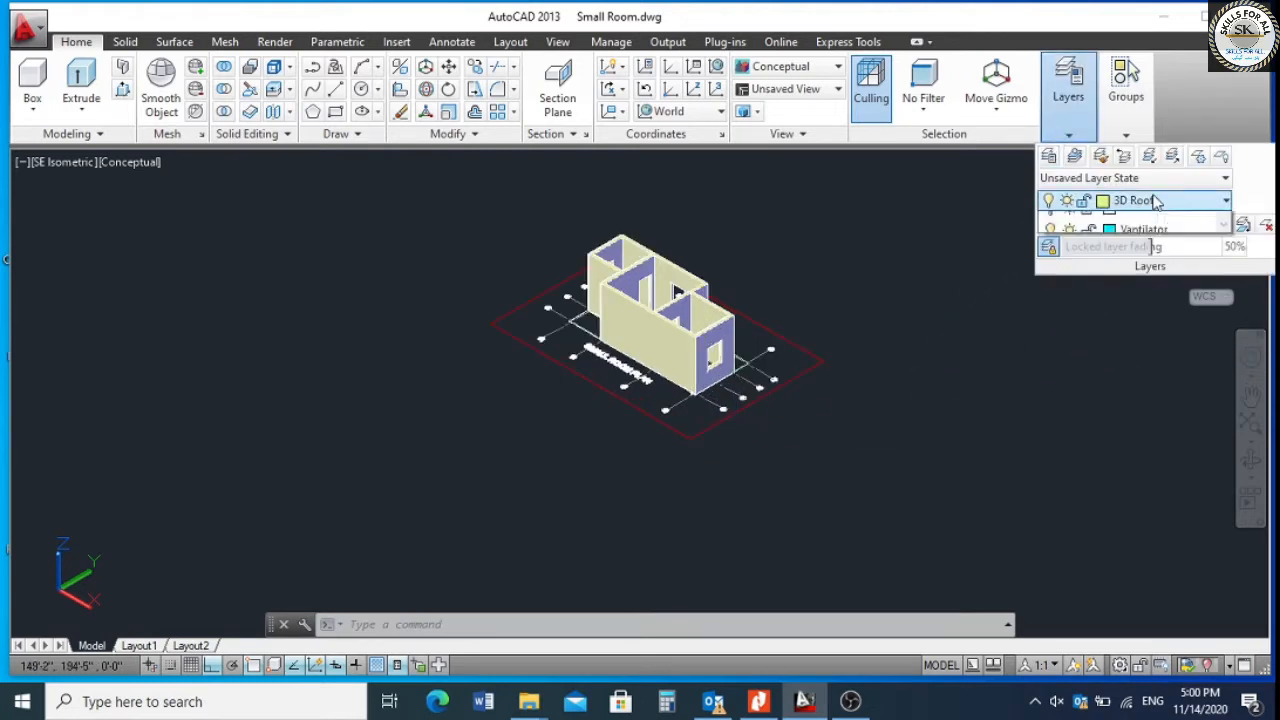
pyautogui.scroll(-1, 1060, 428)
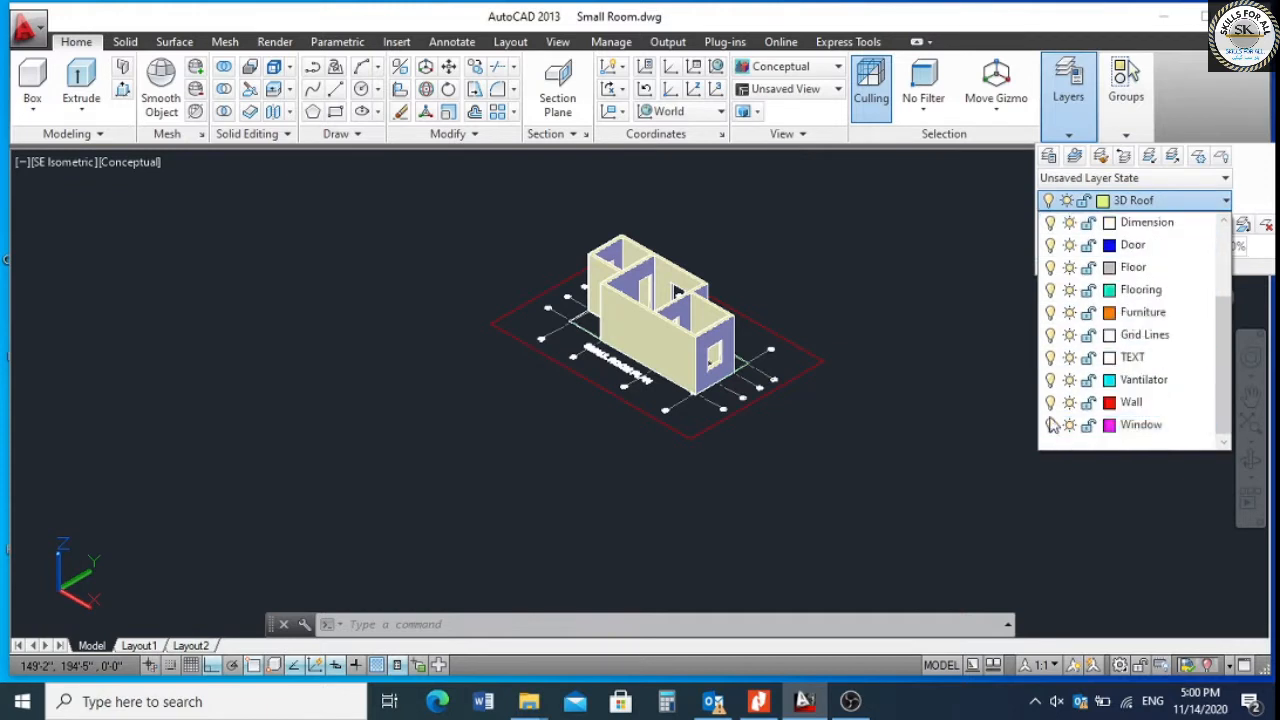
pyautogui.click(1050, 424)
pyautogui.click(1050, 402)
pyautogui.click(1050, 379)
pyautogui.click(1050, 357)
pyautogui.click(1051, 334)
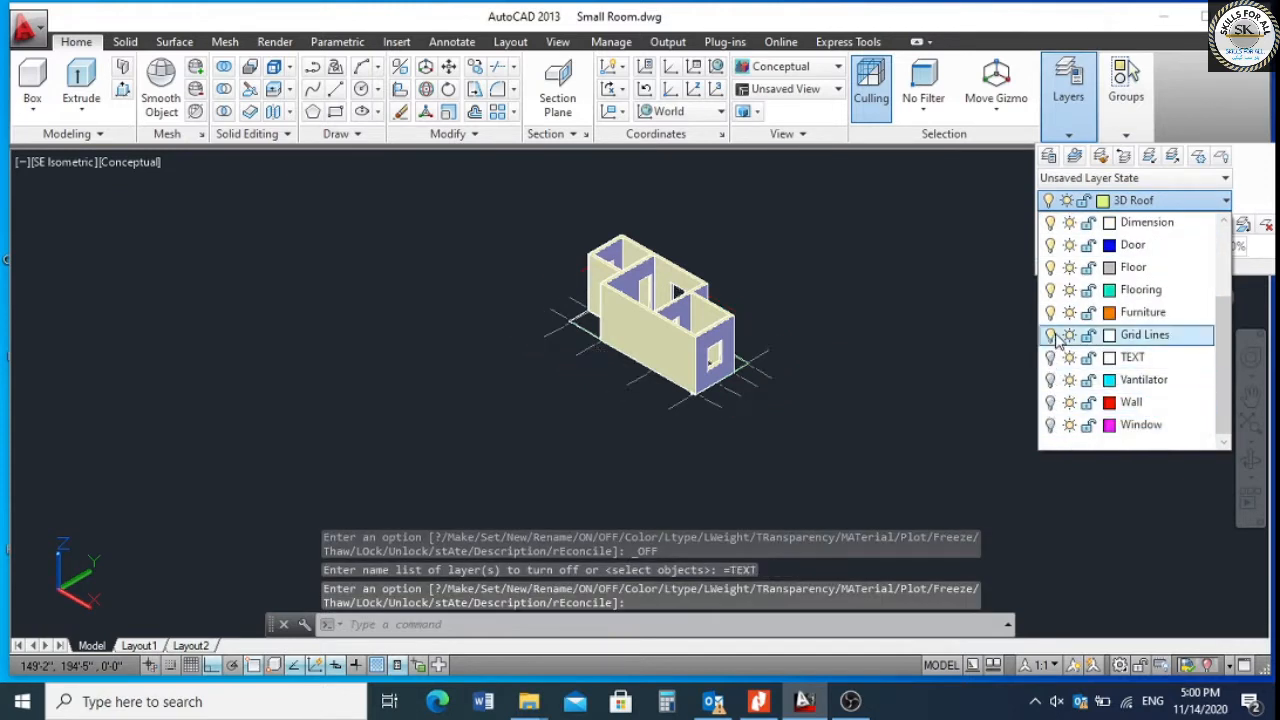
# Turn off the Furniture, Flooring, Floor, Door, Dimension and Defpoints layers.
pyautogui.click(1050, 312)
pyautogui.click(1050, 289)
pyautogui.click(1050, 267)
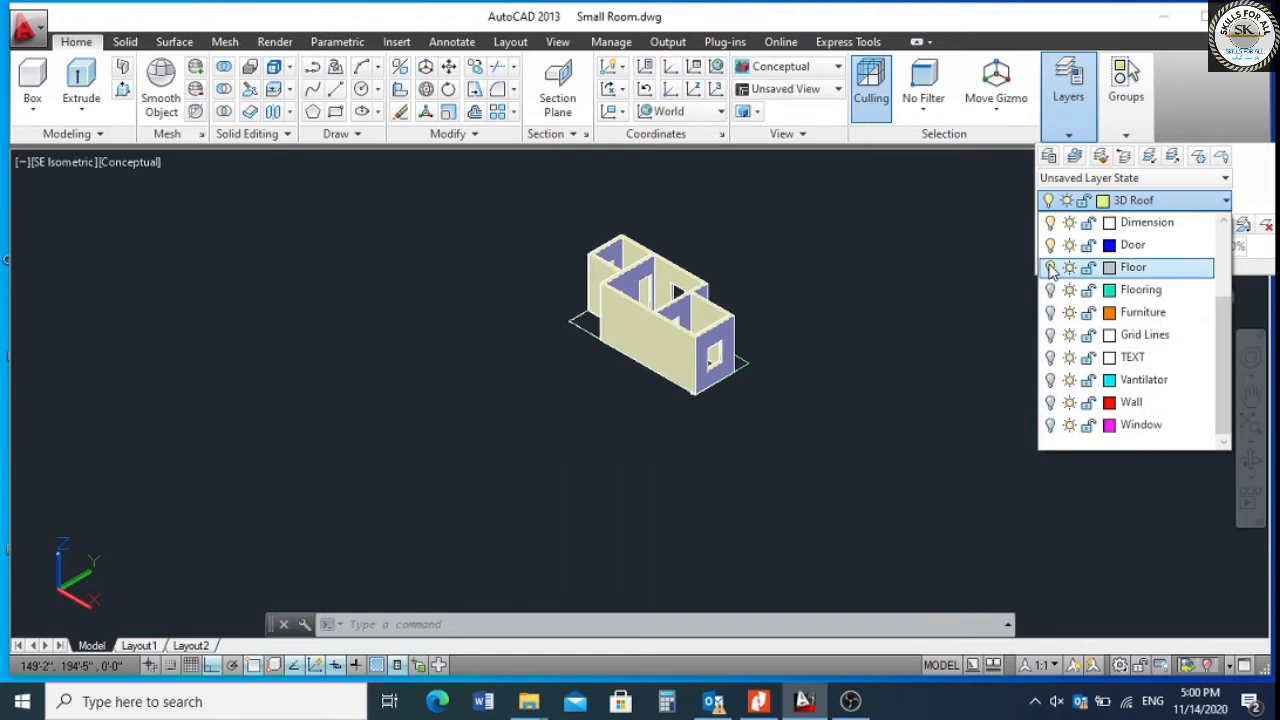
pyautogui.click(1050, 244)
pyautogui.scroll(2, 1058, 283)
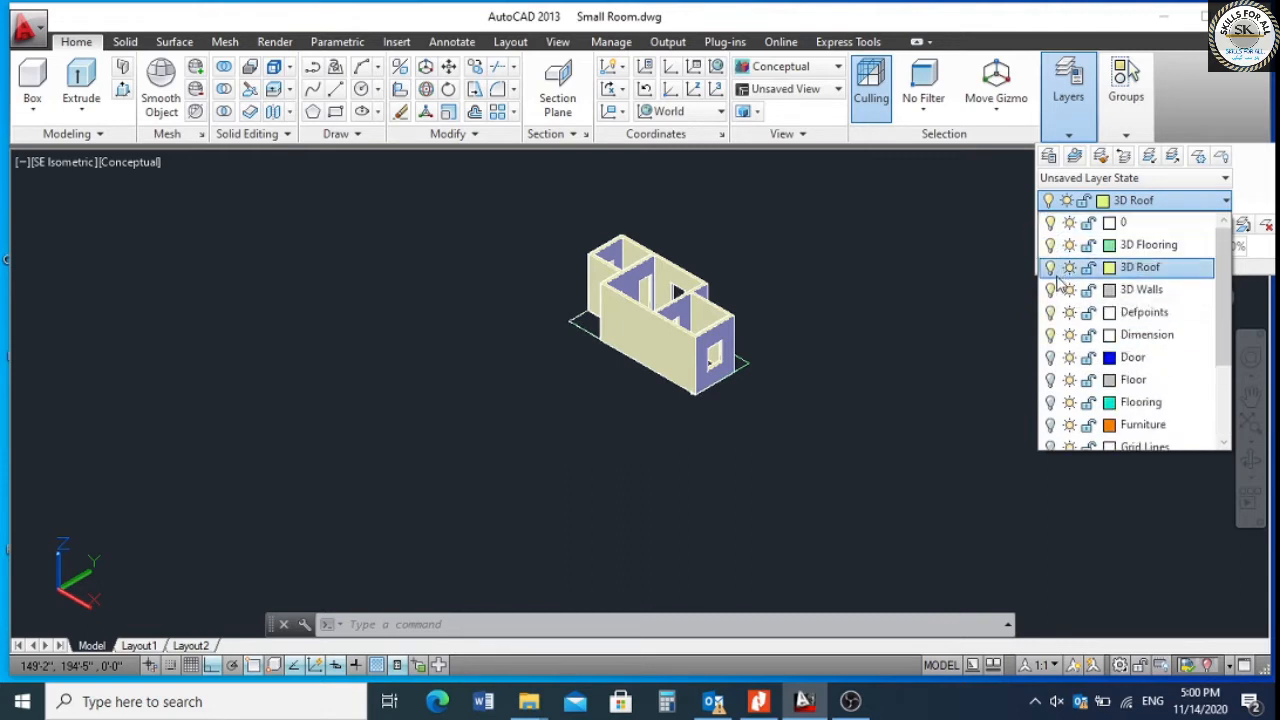
pyautogui.click(1049, 336)
pyautogui.click(1050, 312)
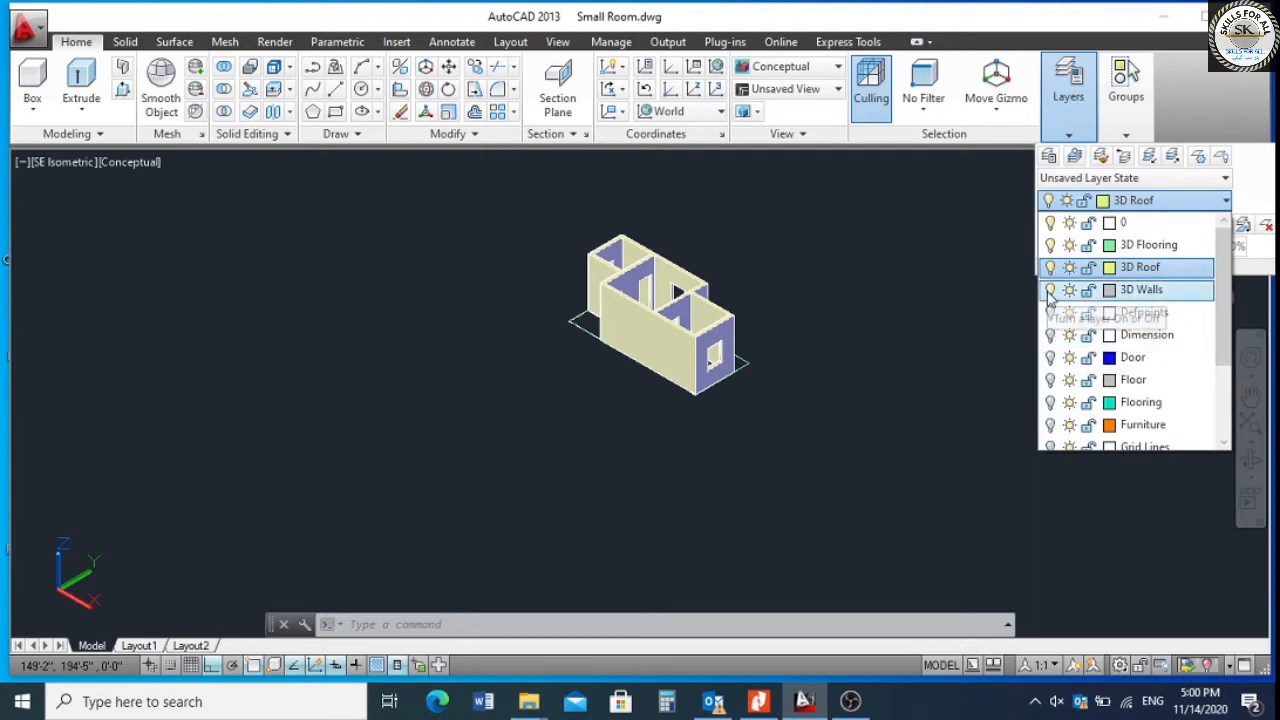
# Hide and restore the 3D Walls layer to check the outlines beneath, and set the view to Top with north up.
pyautogui.click(1050, 290)
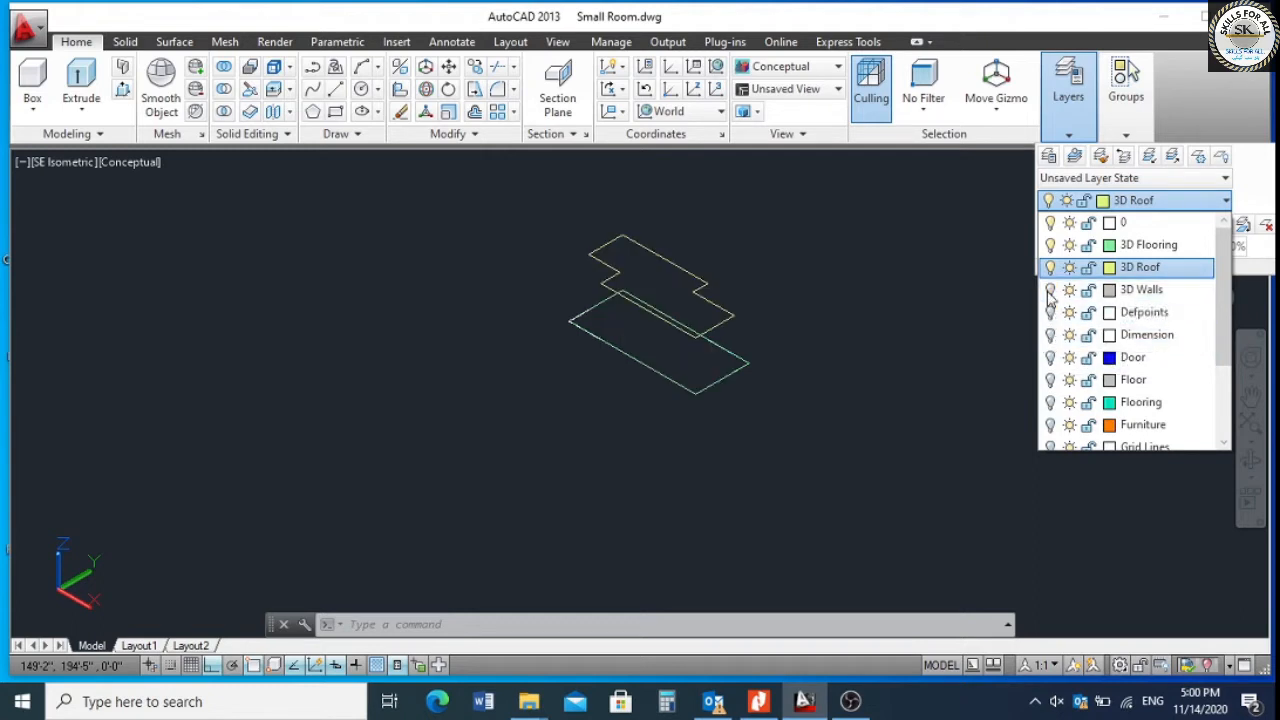
pyautogui.click(1050, 290)
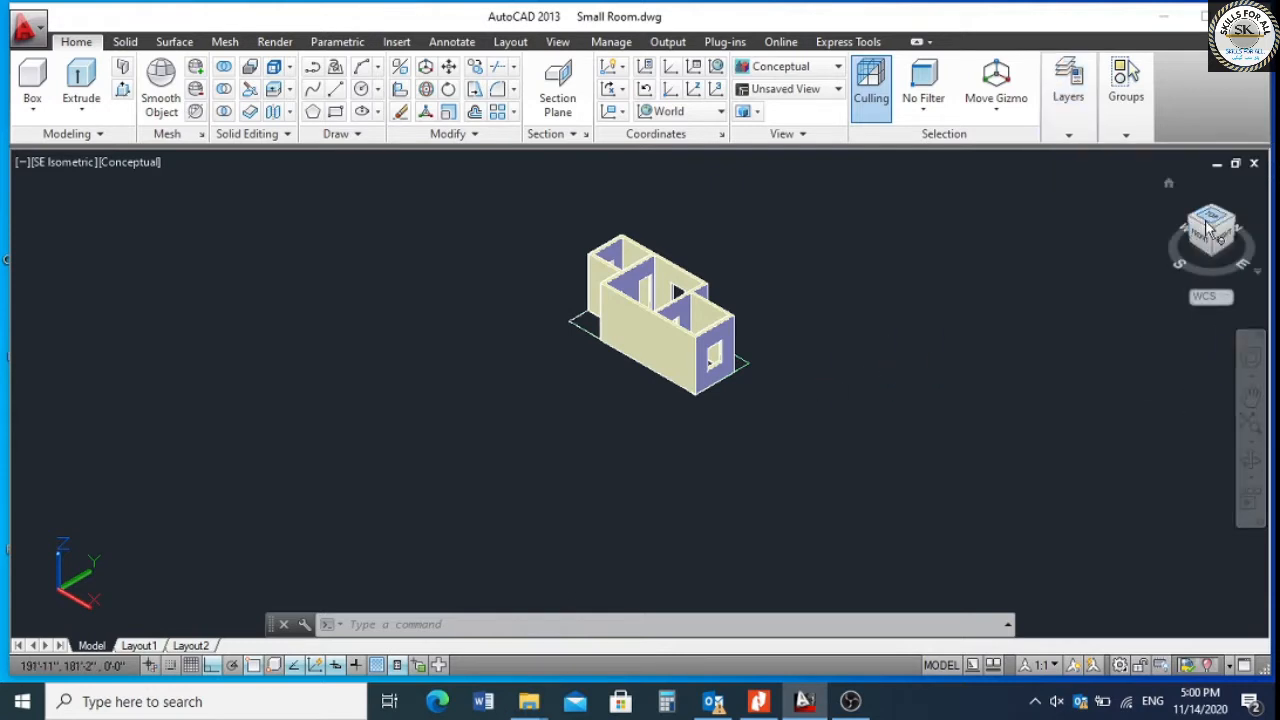
pyautogui.click(1208, 226)
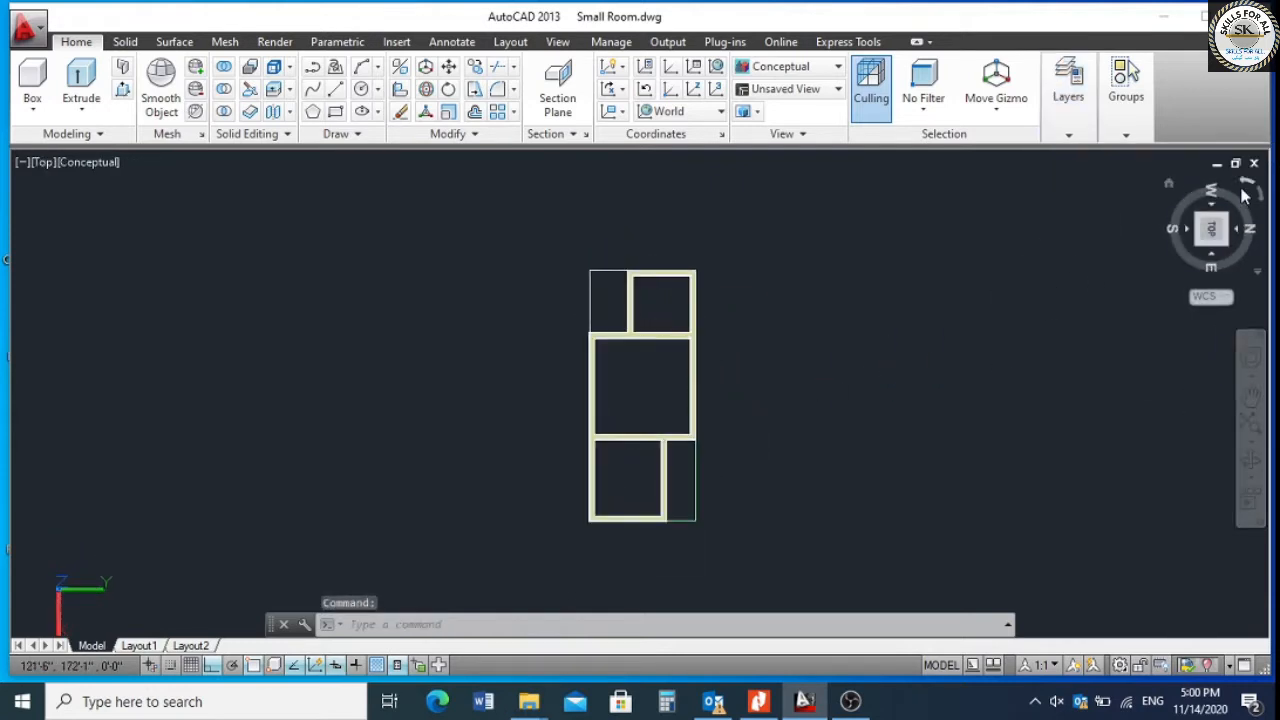
pyautogui.click(1244, 195)
pyautogui.scroll(1, 663, 429)
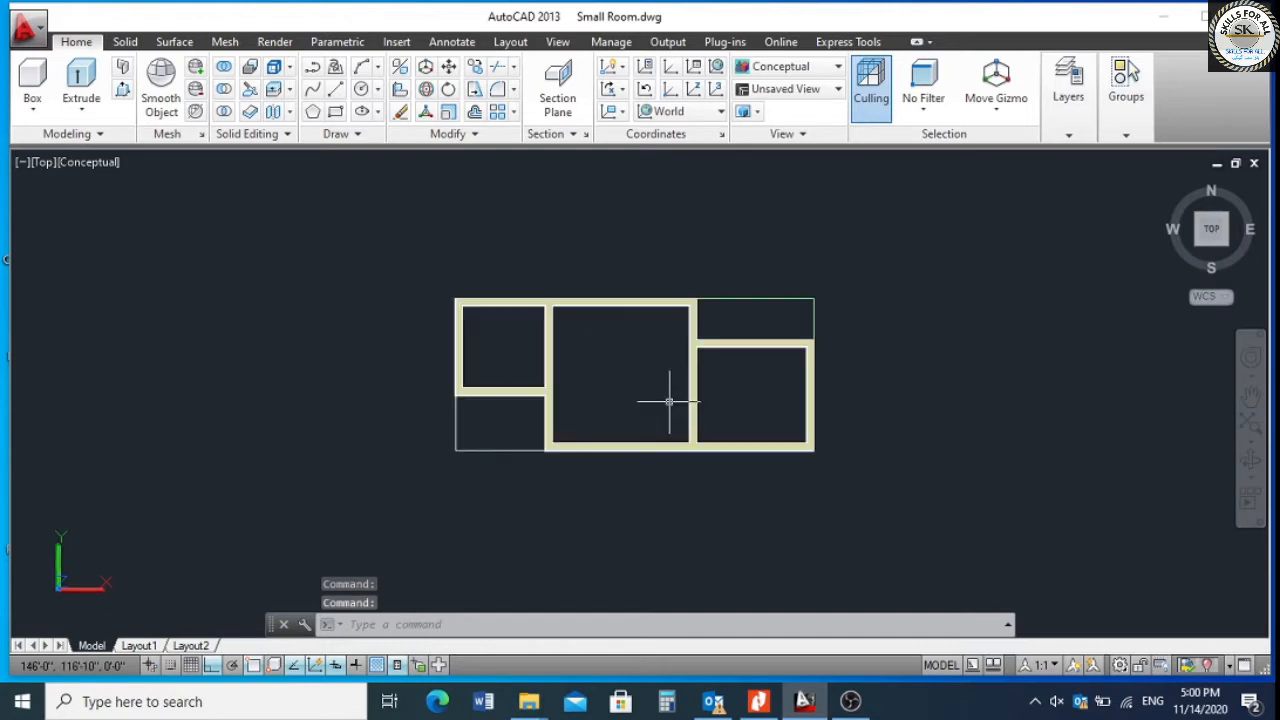
# Inspect the 3D Flooring polylines around the northeast porch by selecting them, and clear the selection.
pyautogui.click(851, 301)
pyautogui.click(611, 300)
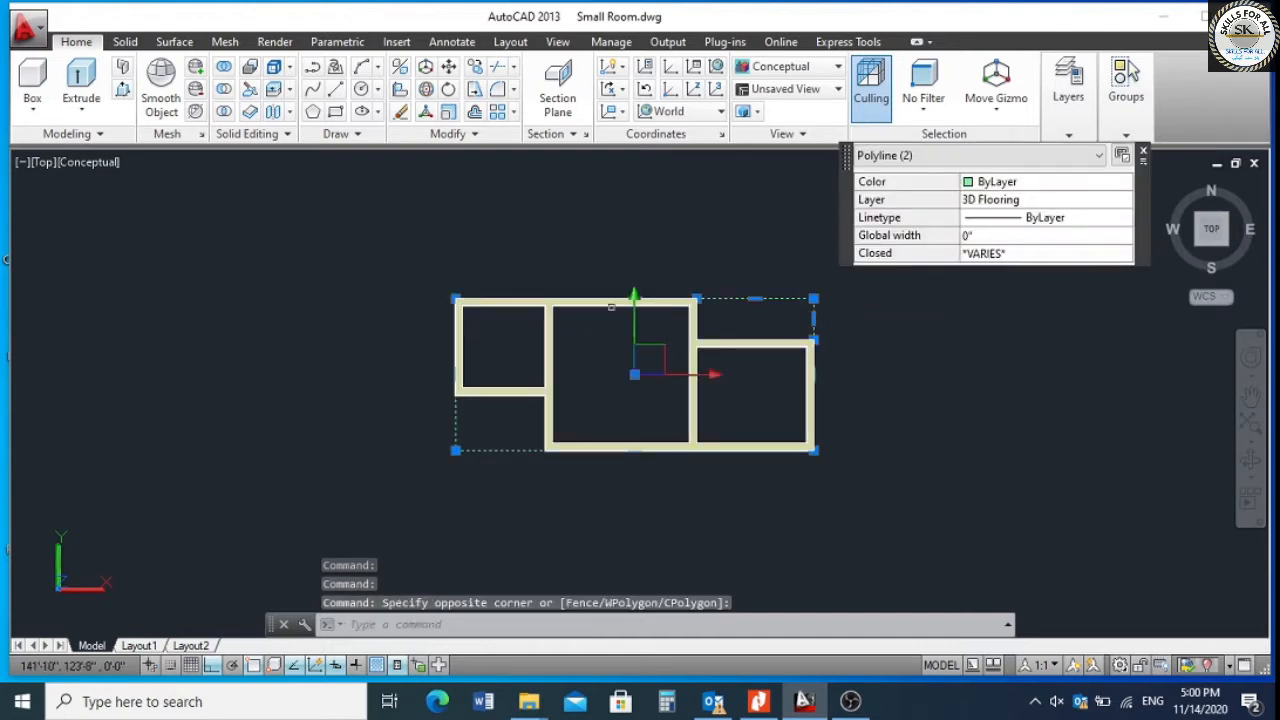
pyautogui.press('Escape')
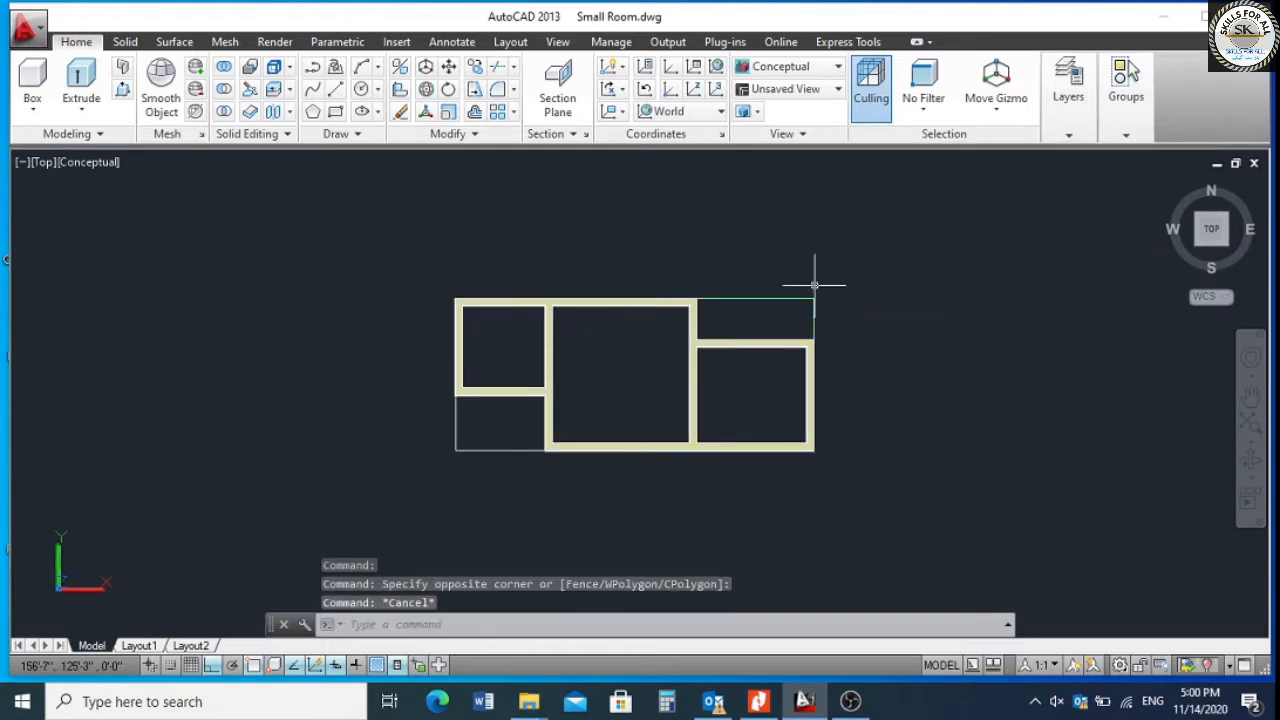
pyautogui.click(815, 285)
pyautogui.click(775, 311)
pyautogui.press('Escape')
pyautogui.press('Escape')
pyautogui.click(803, 287)
pyautogui.click(770, 313)
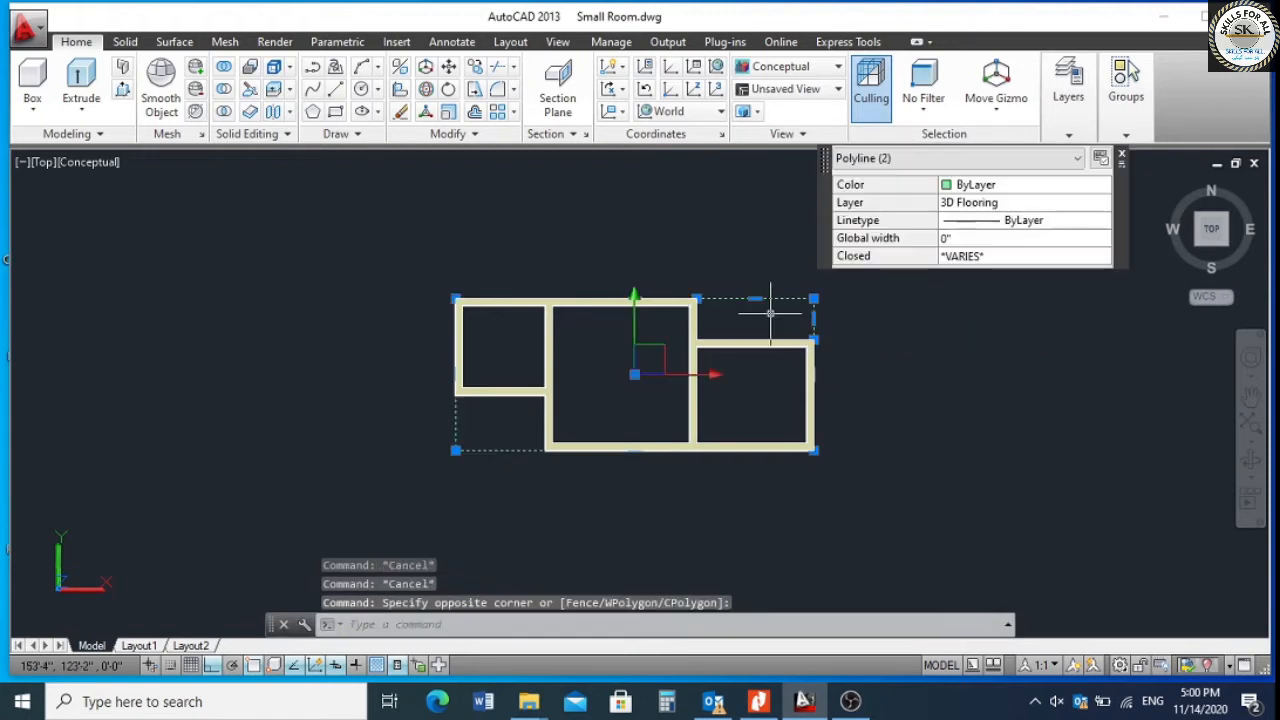
pyautogui.press('Escape')
pyautogui.press('Escape')
# Offset the 3D Flooring polyline along the northeast porch 3" outward.
pyautogui.write('c')
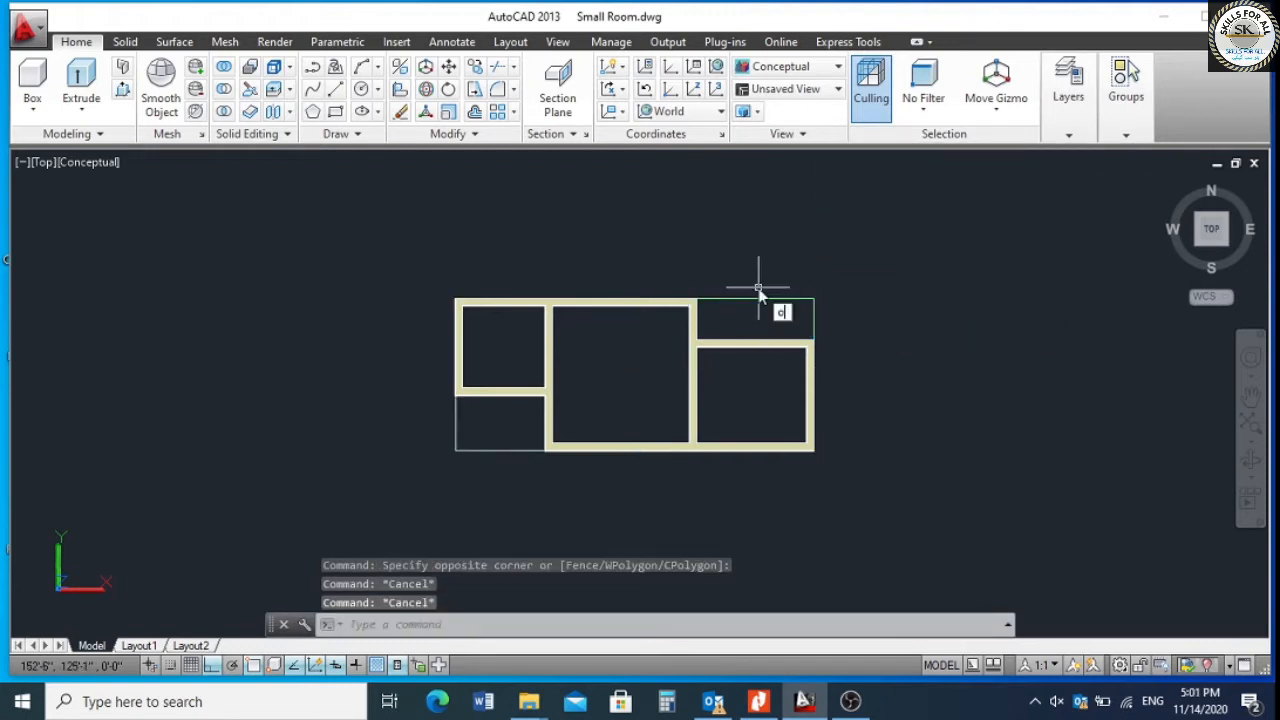
pyautogui.press('Return')
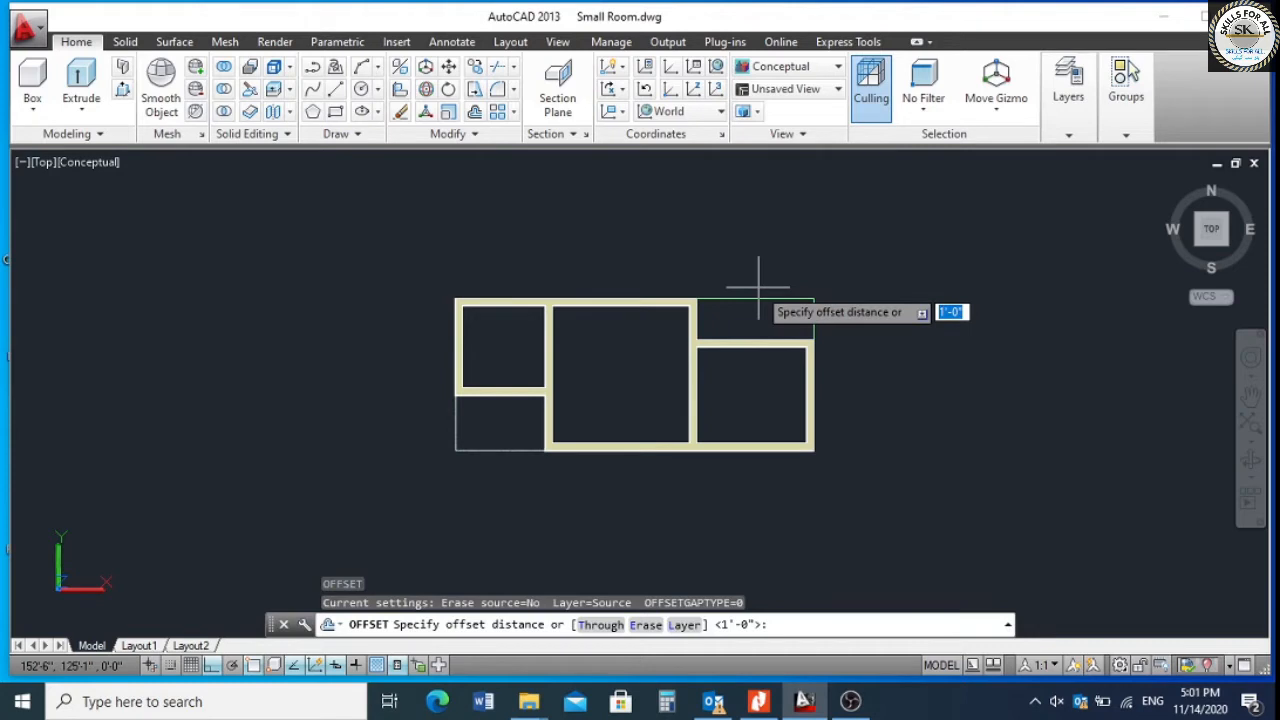
pyautogui.write('6')
pyautogui.press('BackSpace')
pyautogui.write('3"')
pyautogui.press('Return')
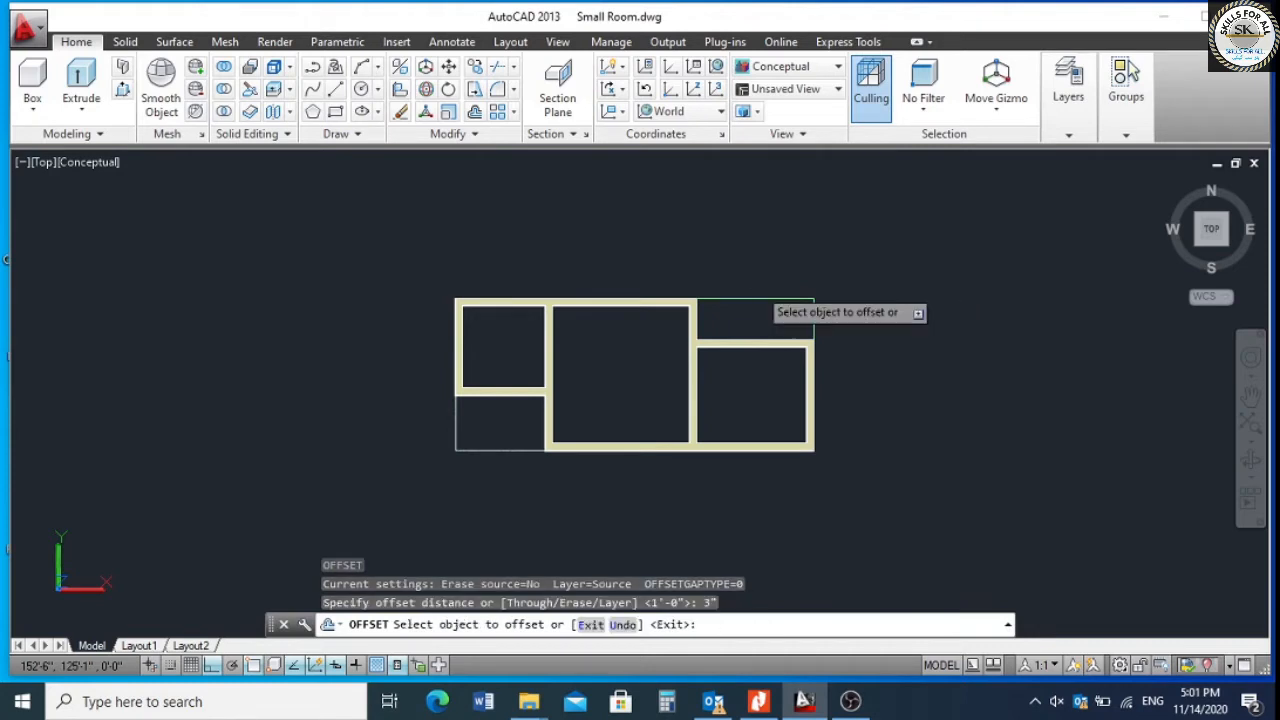
pyautogui.click(757, 297)
pyautogui.click(841, 232)
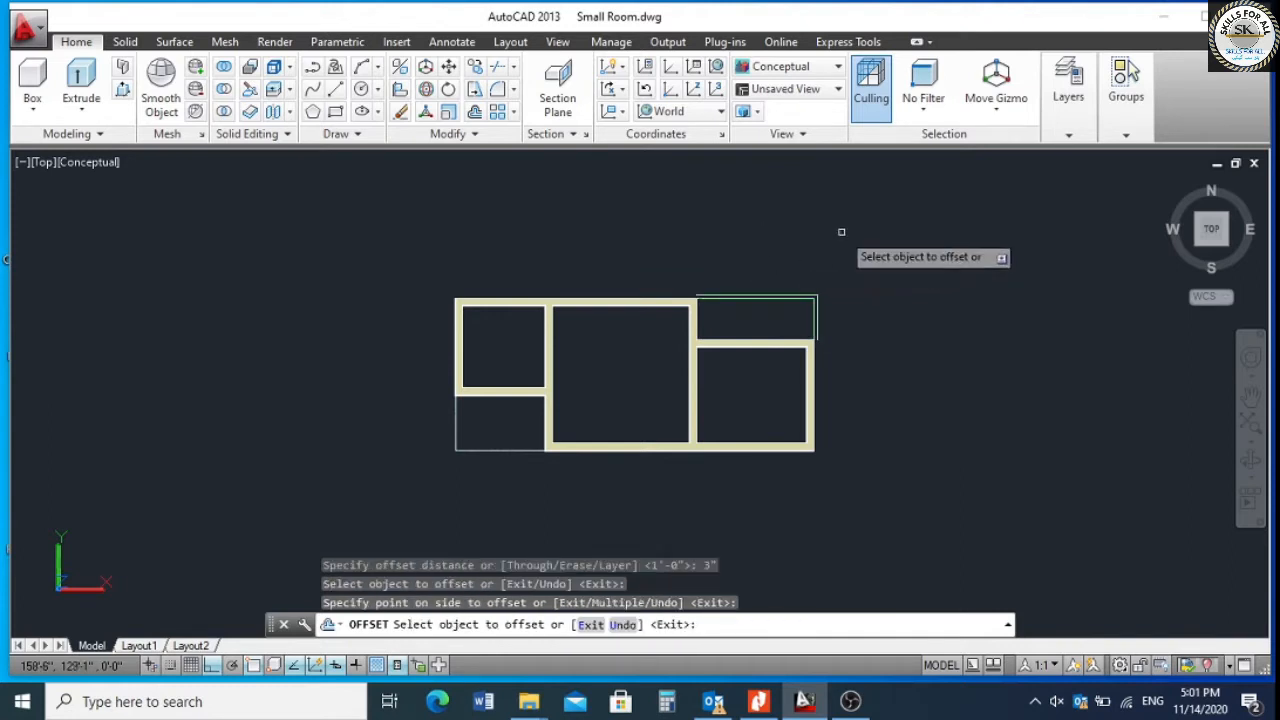
pyautogui.press('Escape')
# Erase the offset copy of the porch polyline outside the building.
pyautogui.scroll(3, 829, 291)
pyautogui.click(819, 280)
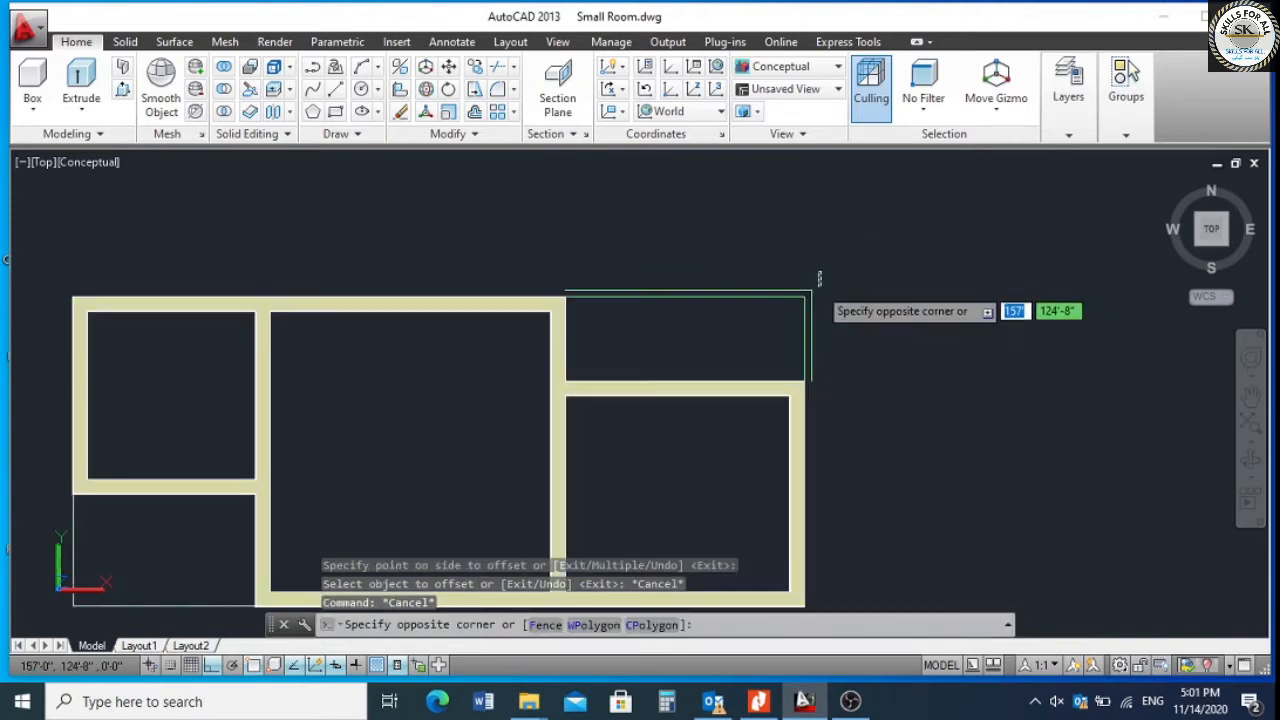
pyautogui.click(700, 293)
pyautogui.press('Delete')
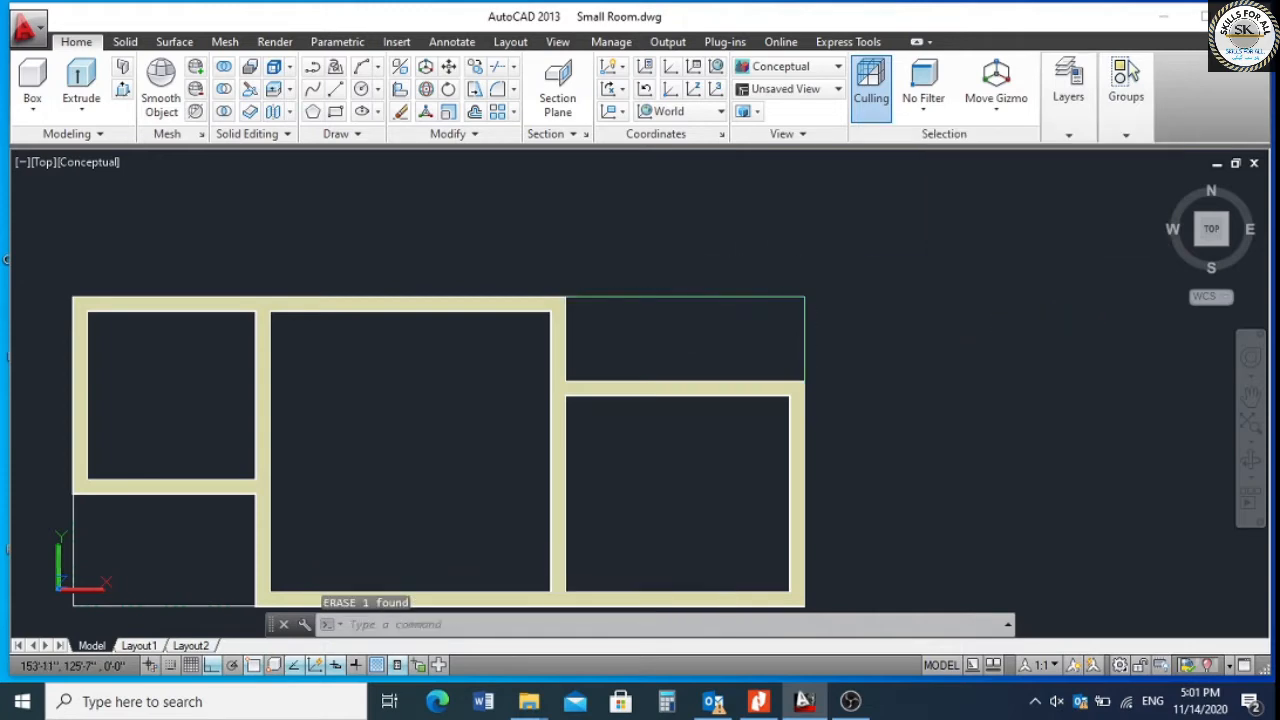
# Try erasing both 3D Flooring polylines at the northeast porch, and undo the erase.
pyautogui.scroll(-4, 739, 267)
pyautogui.click(774, 286)
pyautogui.click(747, 288)
pyautogui.press('Delete')
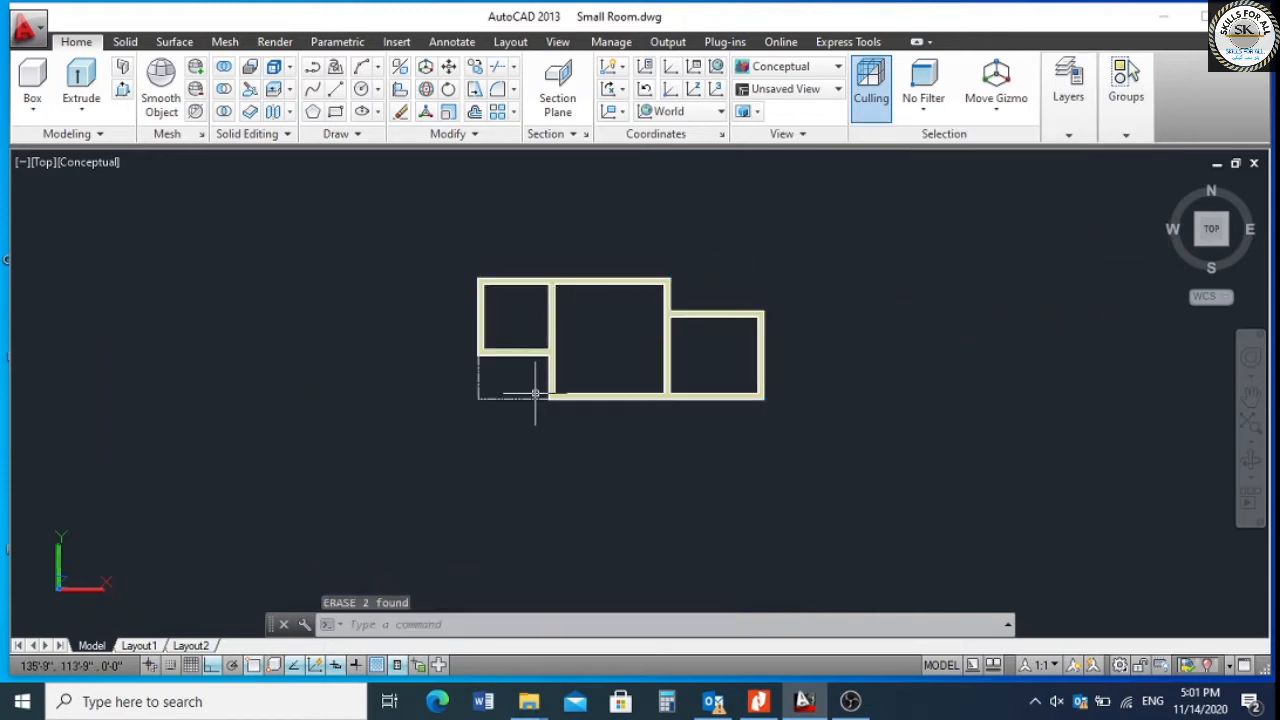
pyautogui.hotkey('ctrl', 'z')
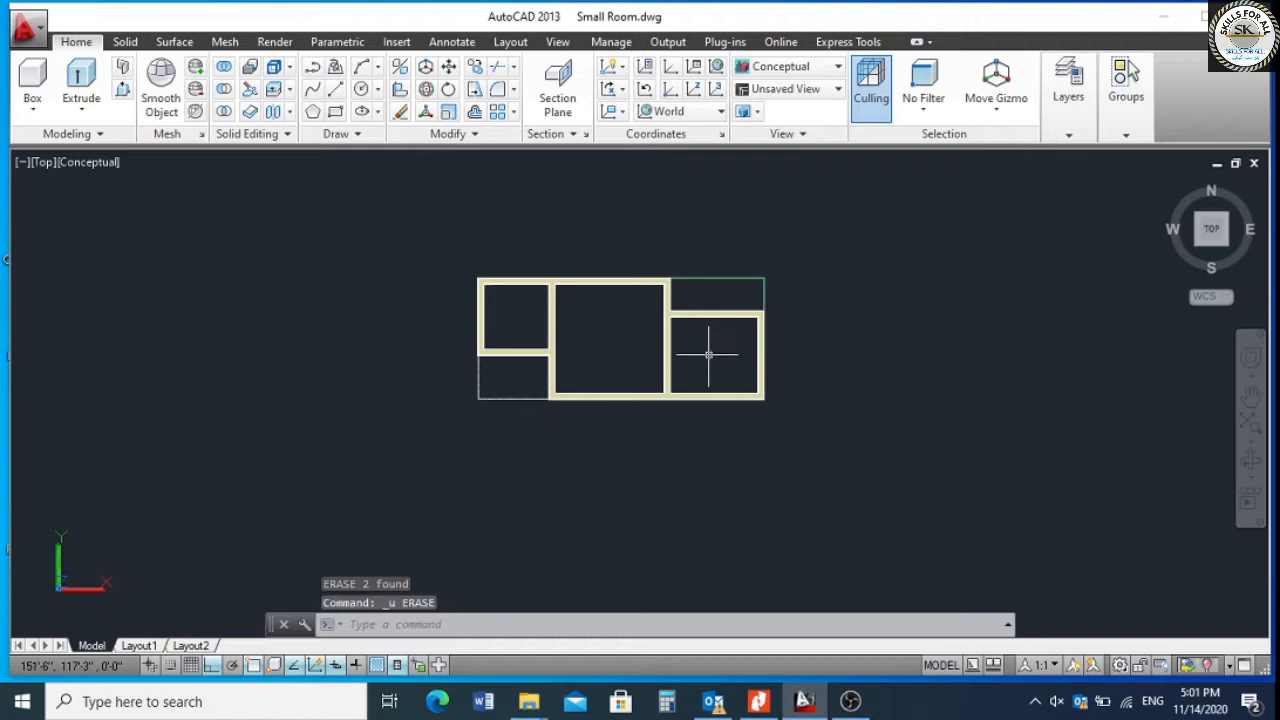
# Offset the closed 3D Flooring outline around the whole building 3" outward.
pyautogui.click(735, 281)
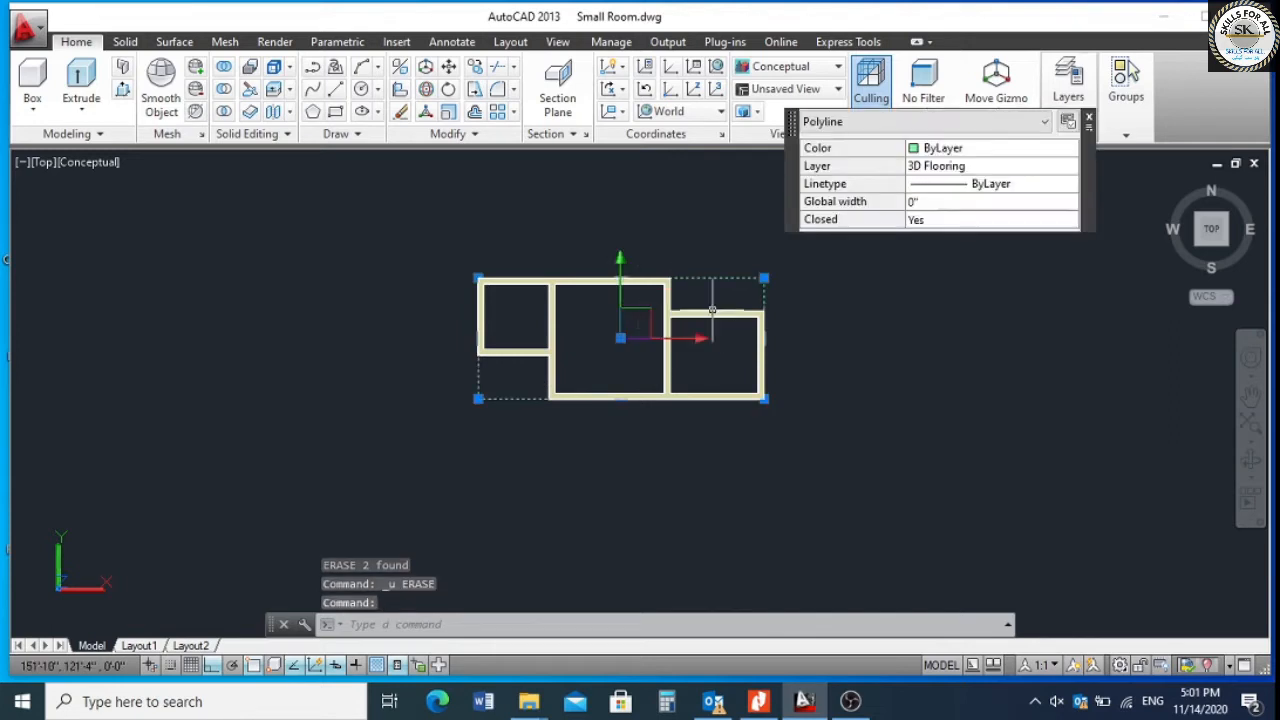
pyautogui.press('Escape')
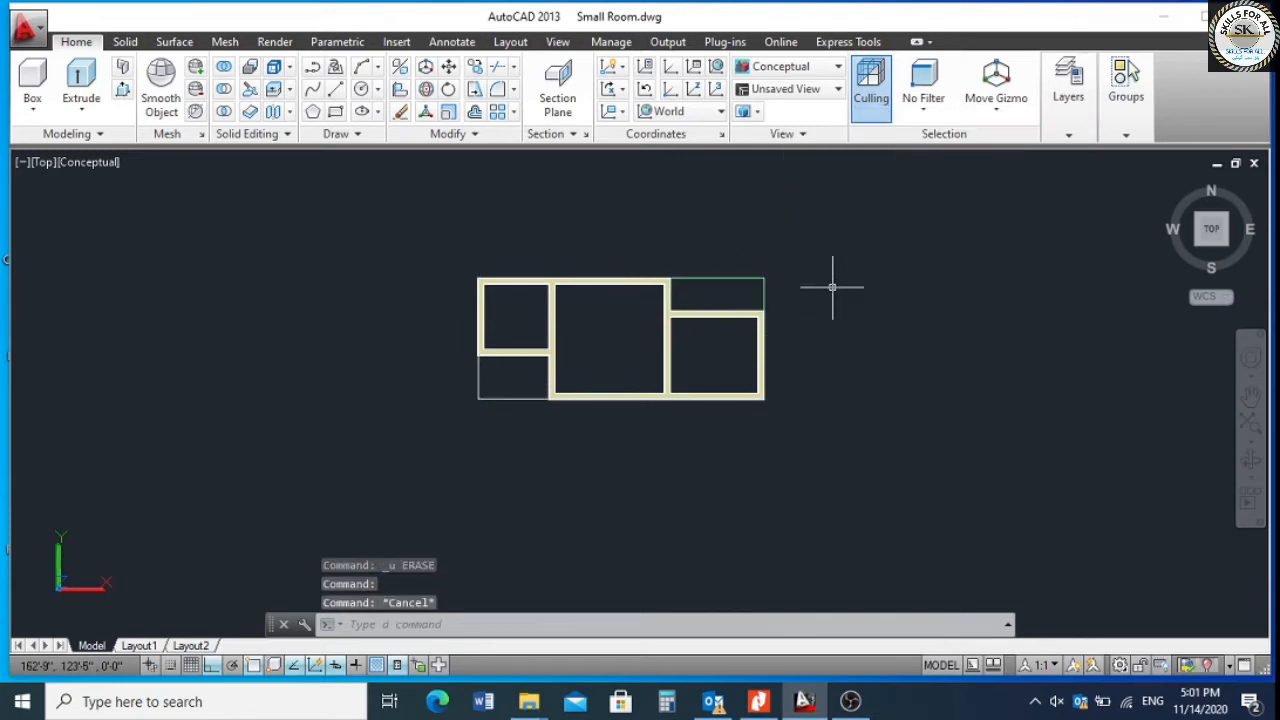
pyautogui.write('o')
pyautogui.press('Return')
pyautogui.write('3')
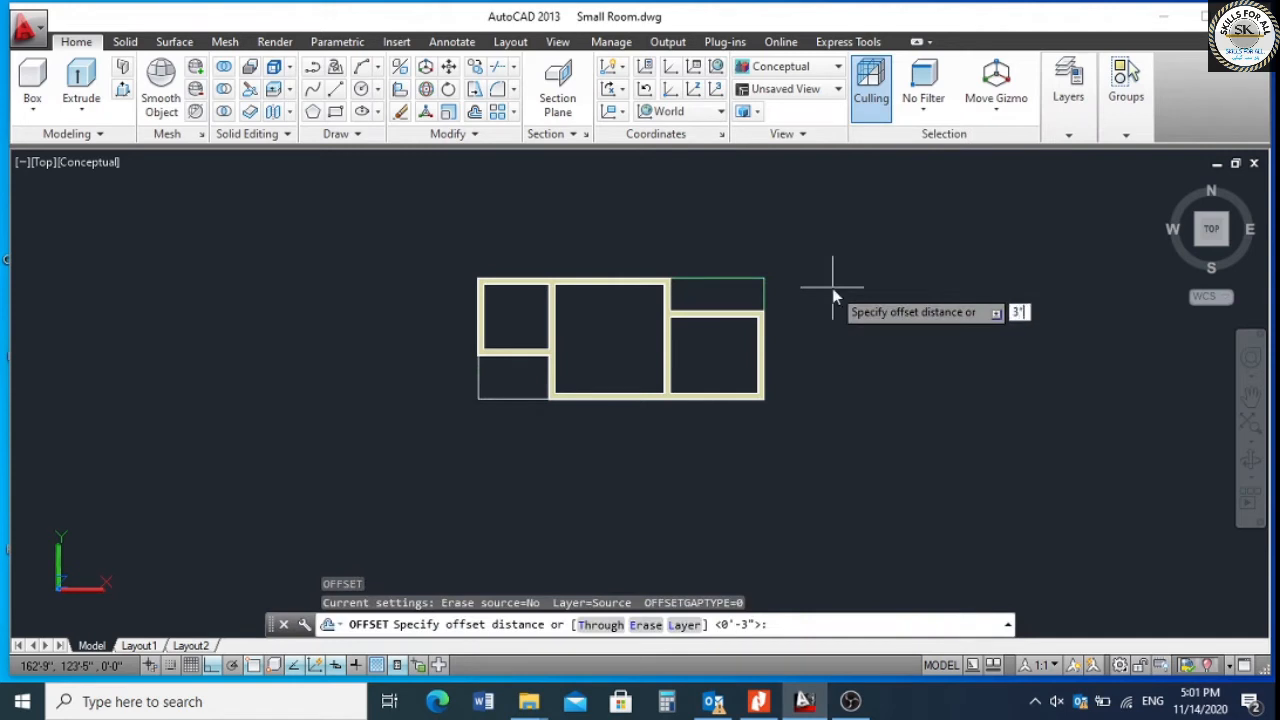
pyautogui.press('Return')
pyautogui.click(702, 279)
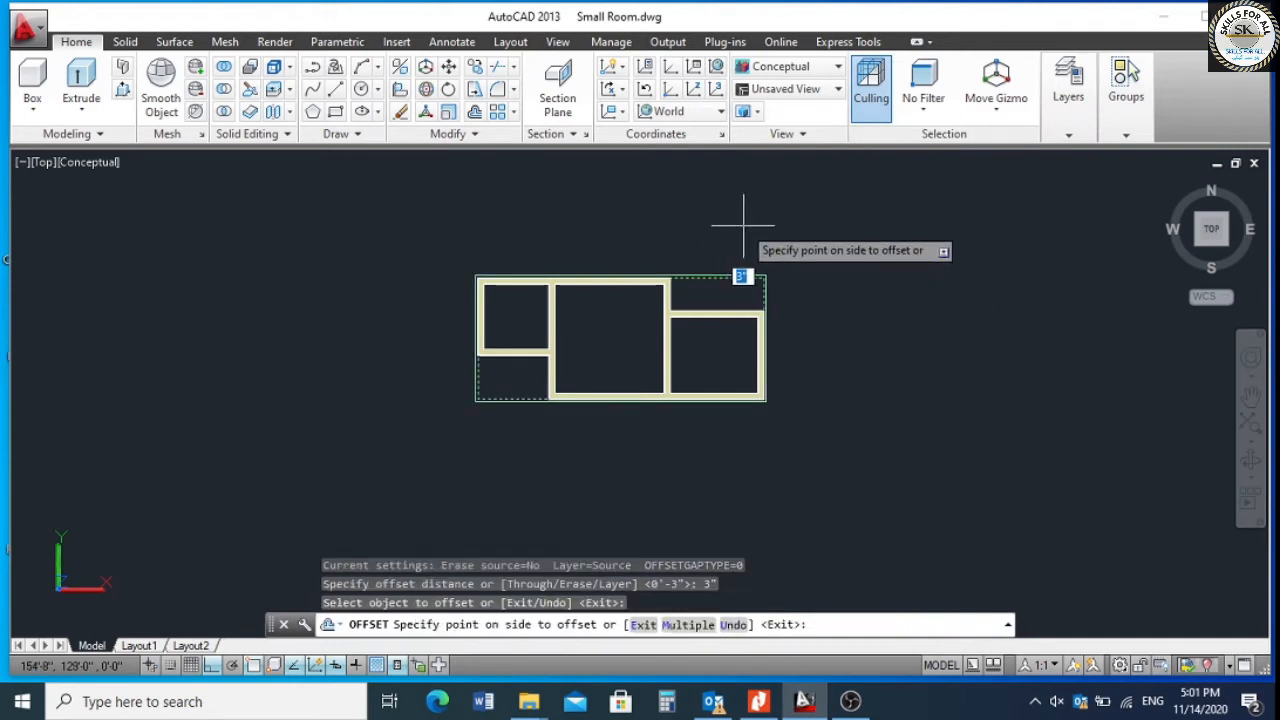
pyautogui.click(766, 234)
pyautogui.press('Escape')
# Try erasing the original closed 3D Flooring outline inside the offset copy, and undo the erase.
pyautogui.scroll(5, 766, 262)
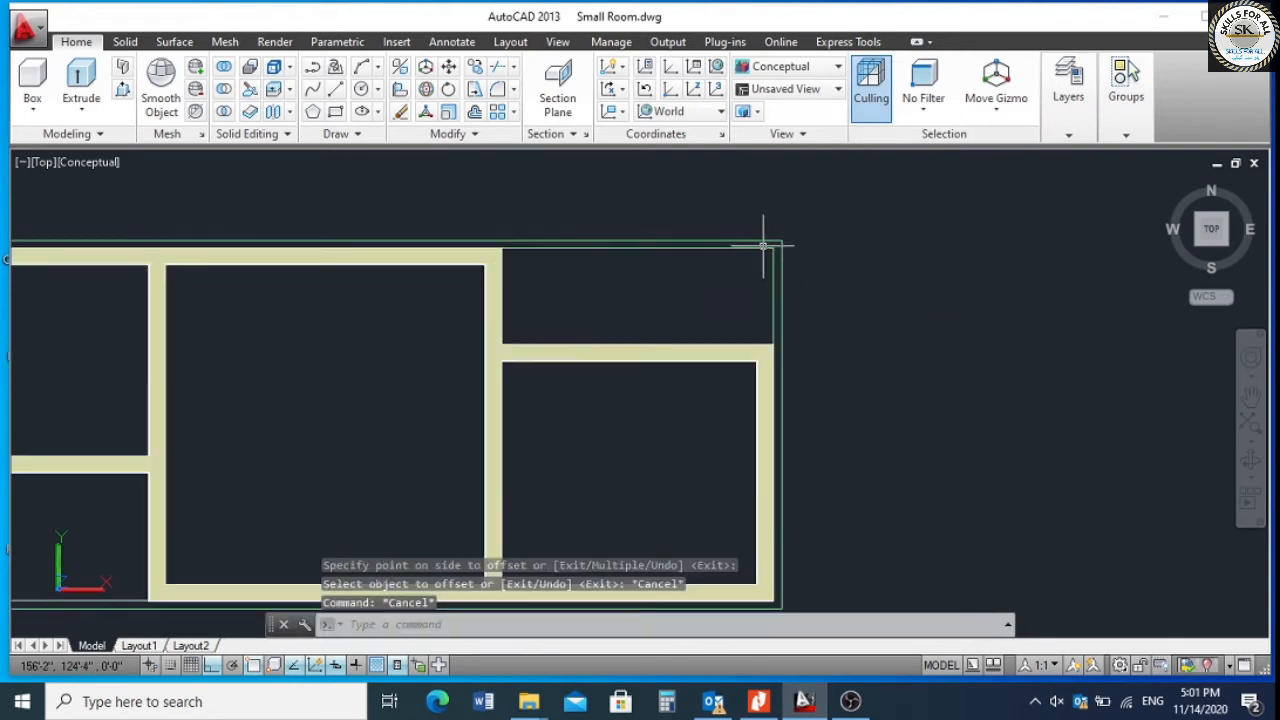
pyautogui.click(771, 247)
pyautogui.press('Delete')
pyautogui.click(708, 247)
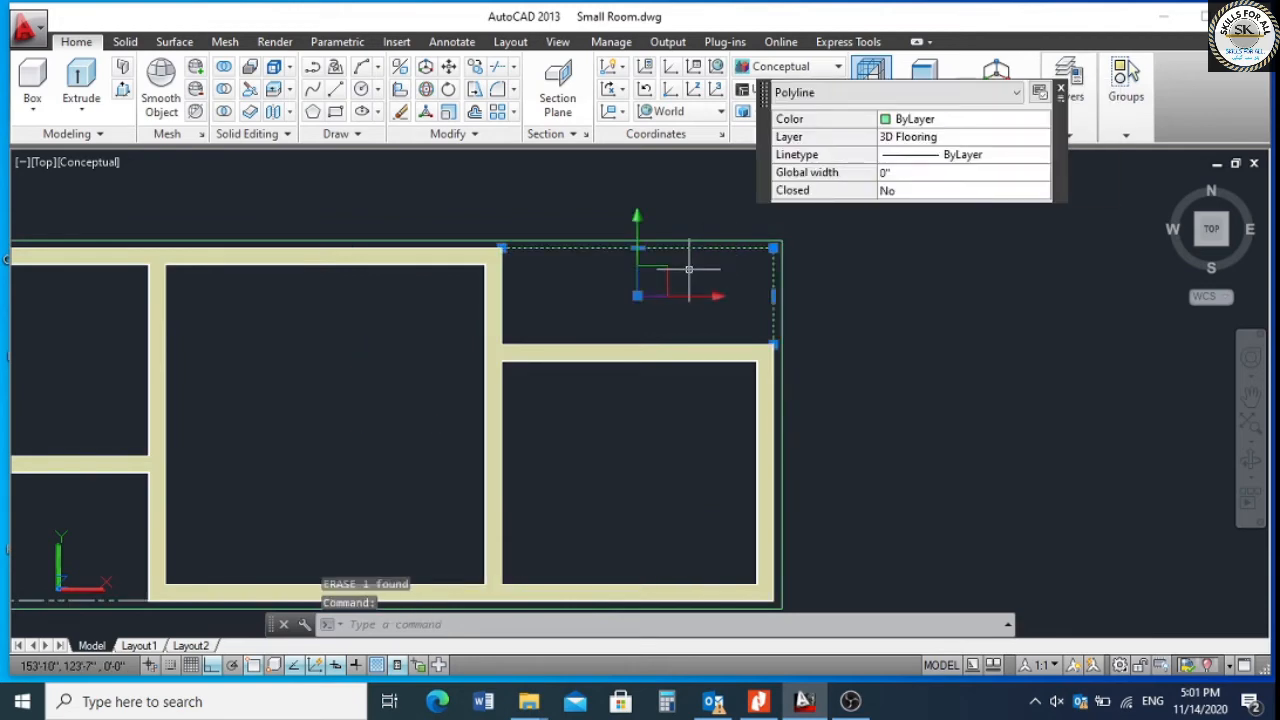
pyautogui.press('Escape')
pyautogui.hotkey('ctrl', 'z')
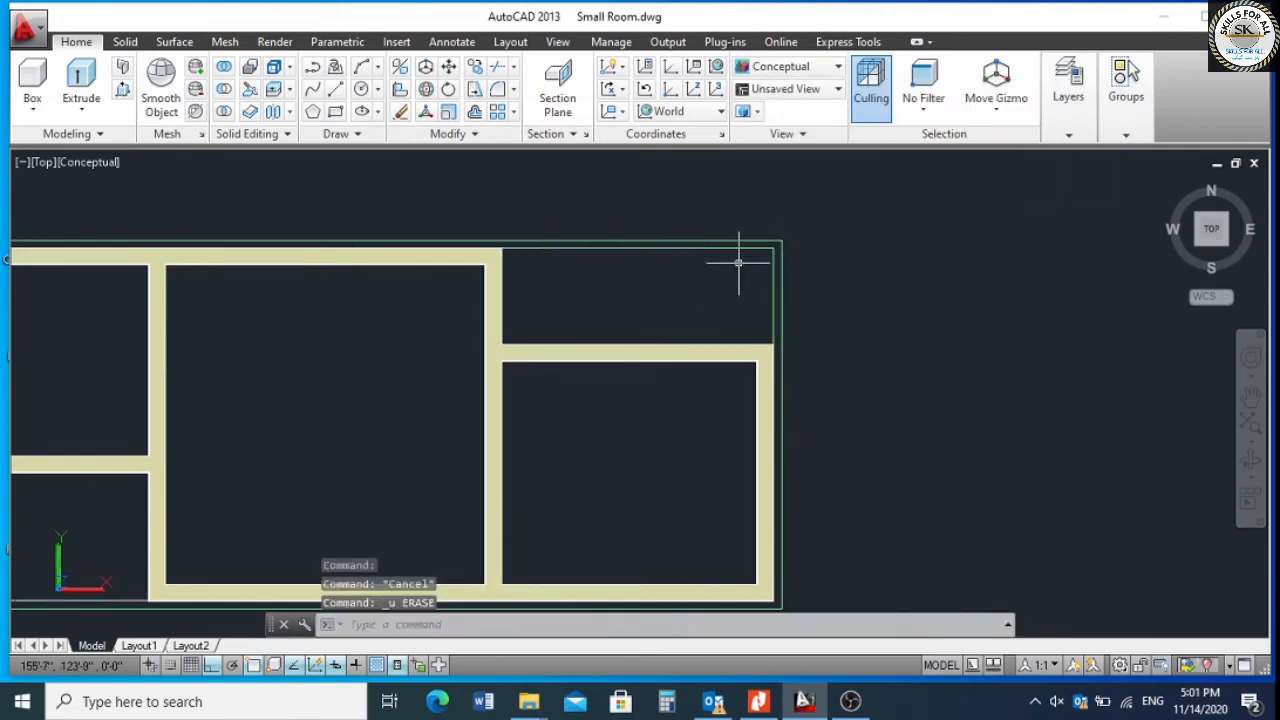
pyautogui.scroll(-2, 776, 282)
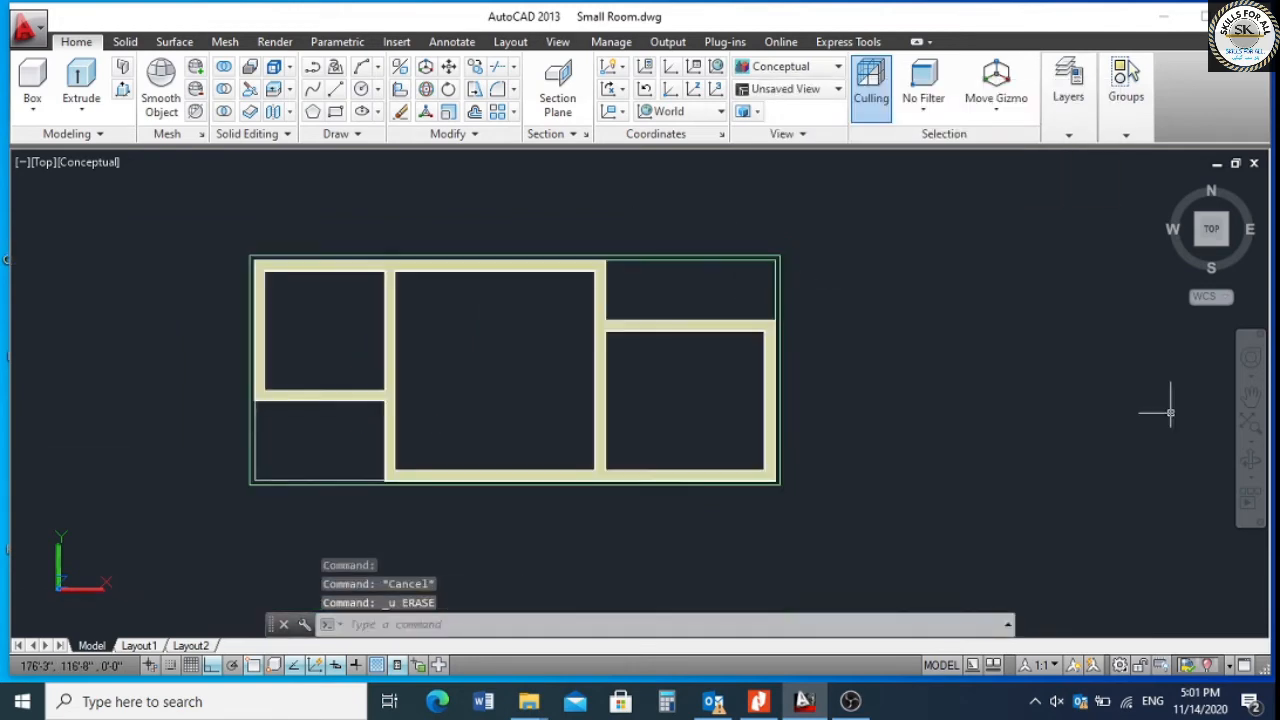
# Make 3D Flooring the current layer.
pyautogui.click(1068, 136)
pyautogui.click(1140, 200)
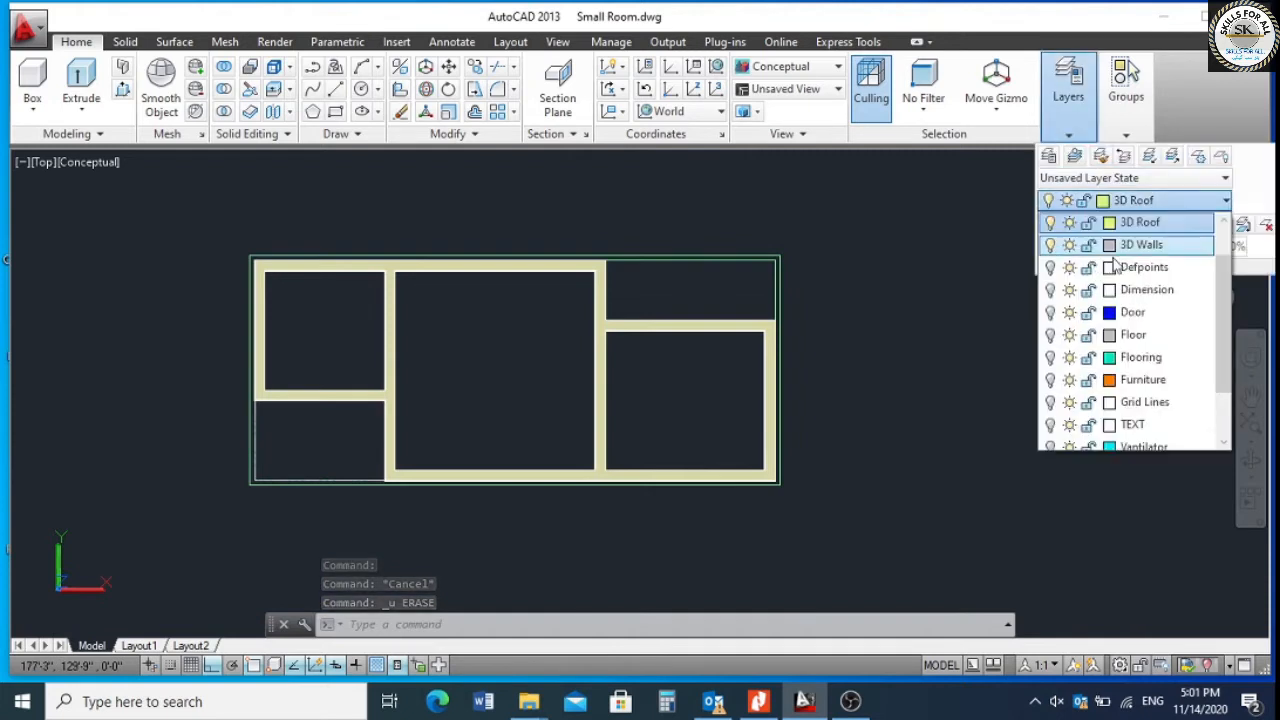
pyautogui.click(1140, 244)
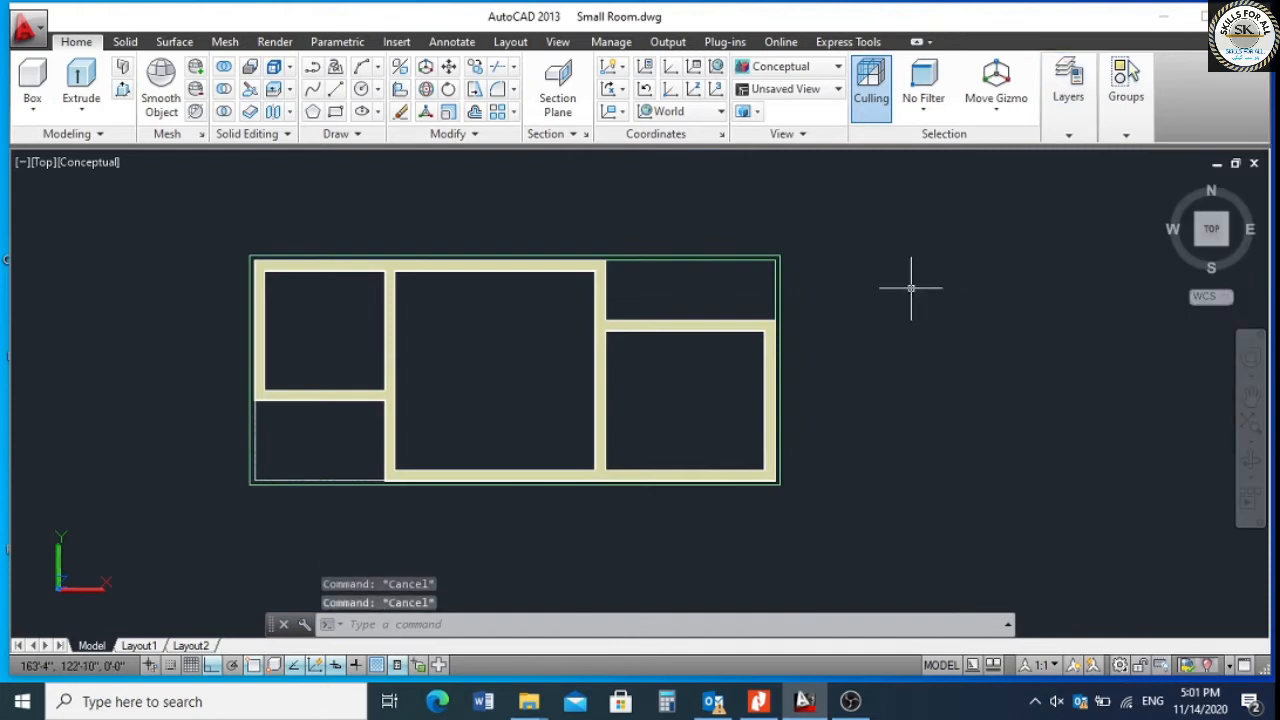
# Extrude the outer 3D Flooring outline by -1' to form the floor slab below the walls, working in the SE isometric view.
pyautogui.click(1225, 245)
pyautogui.scroll(3, 751, 515)
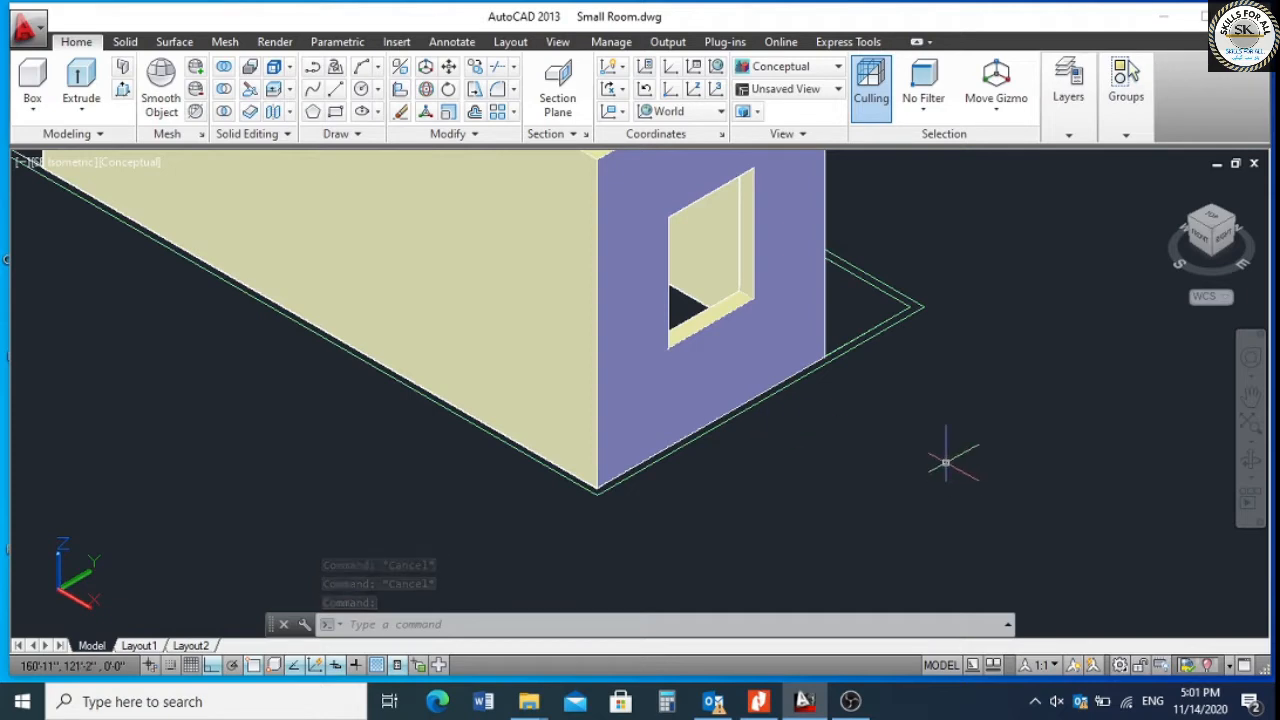
pyautogui.press('Return')
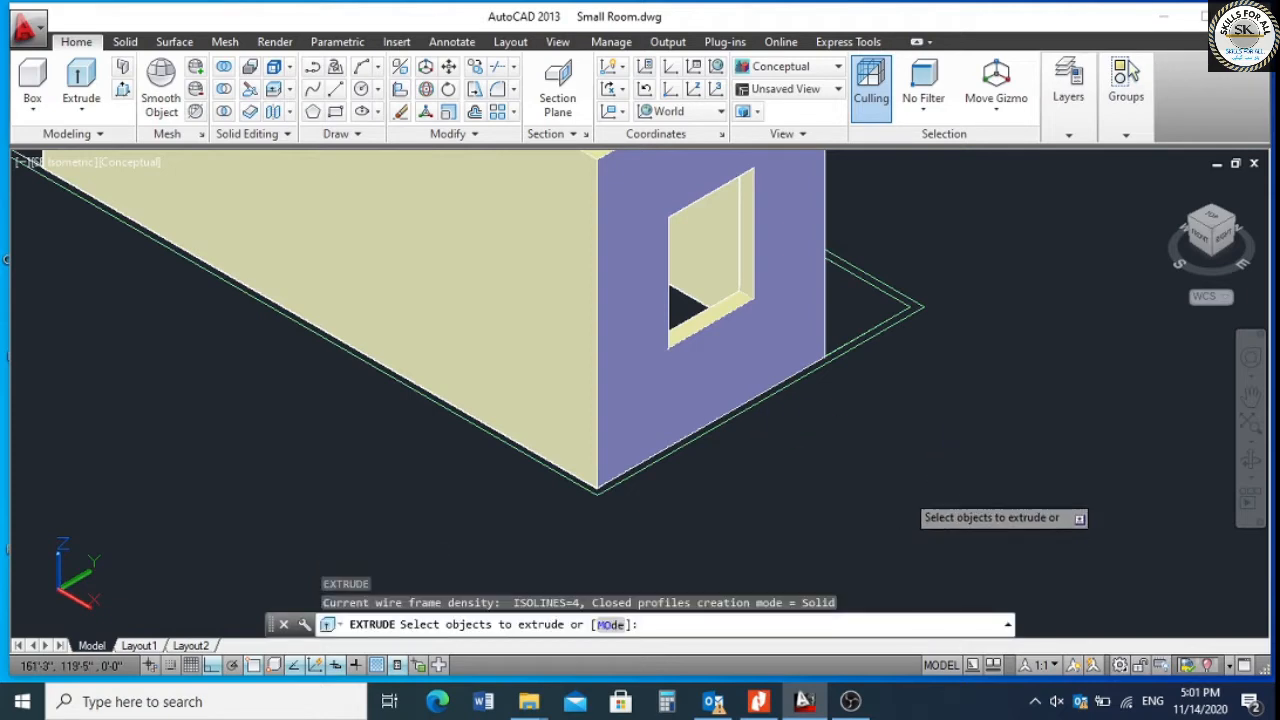
pyautogui.scroll(2, 905, 320)
pyautogui.click(895, 298)
pyautogui.scroll(-3, 892, 330)
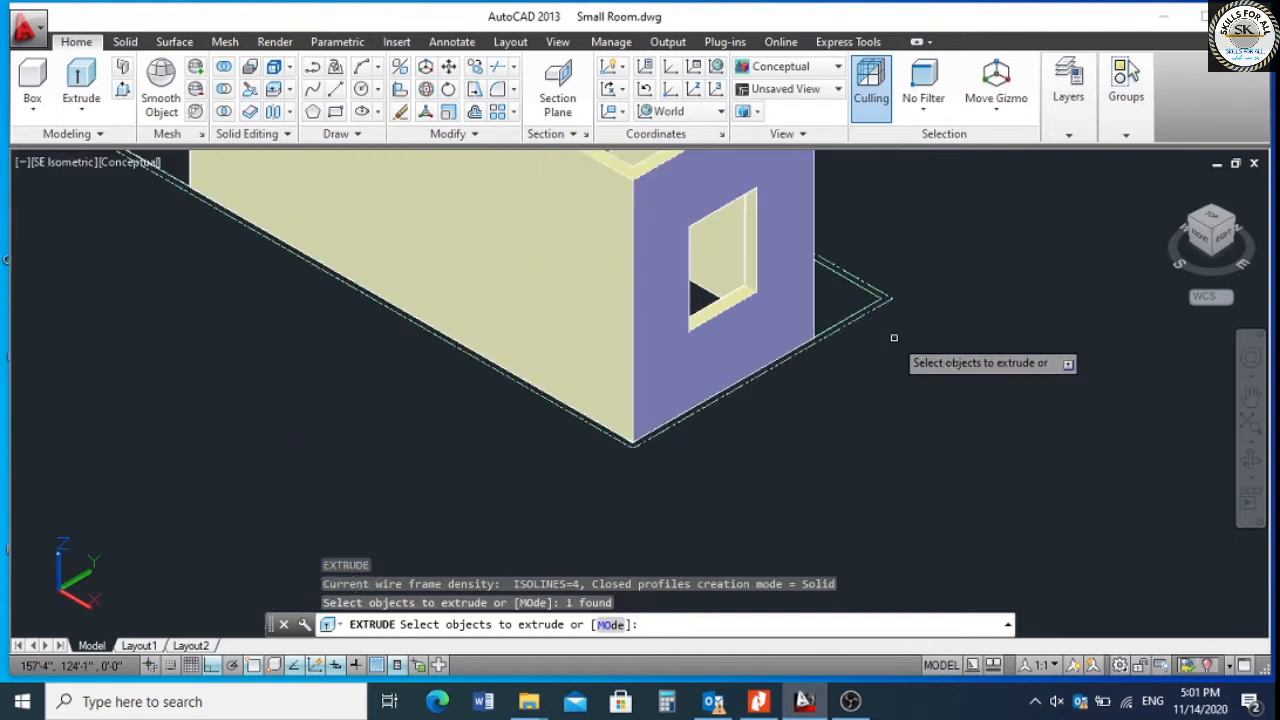
pyautogui.rightClick(918, 342)
pyautogui.click(936, 352)
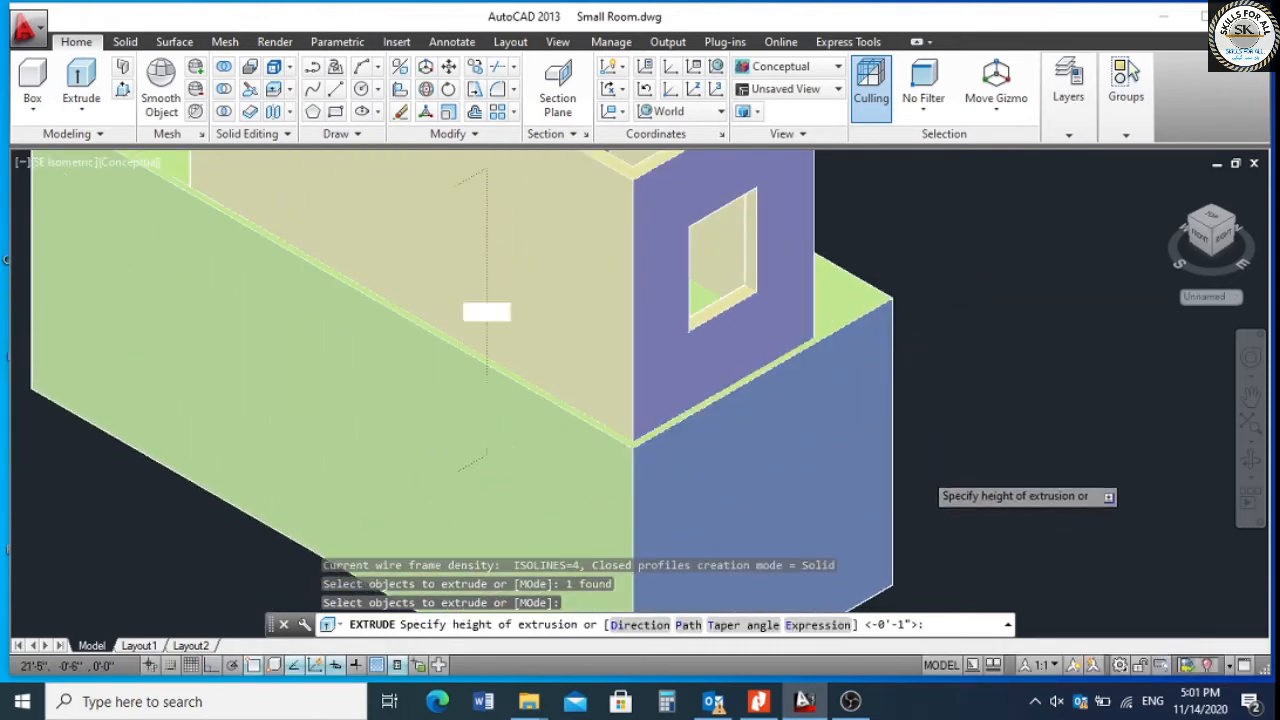
pyautogui.scroll(-3, 910, 470)
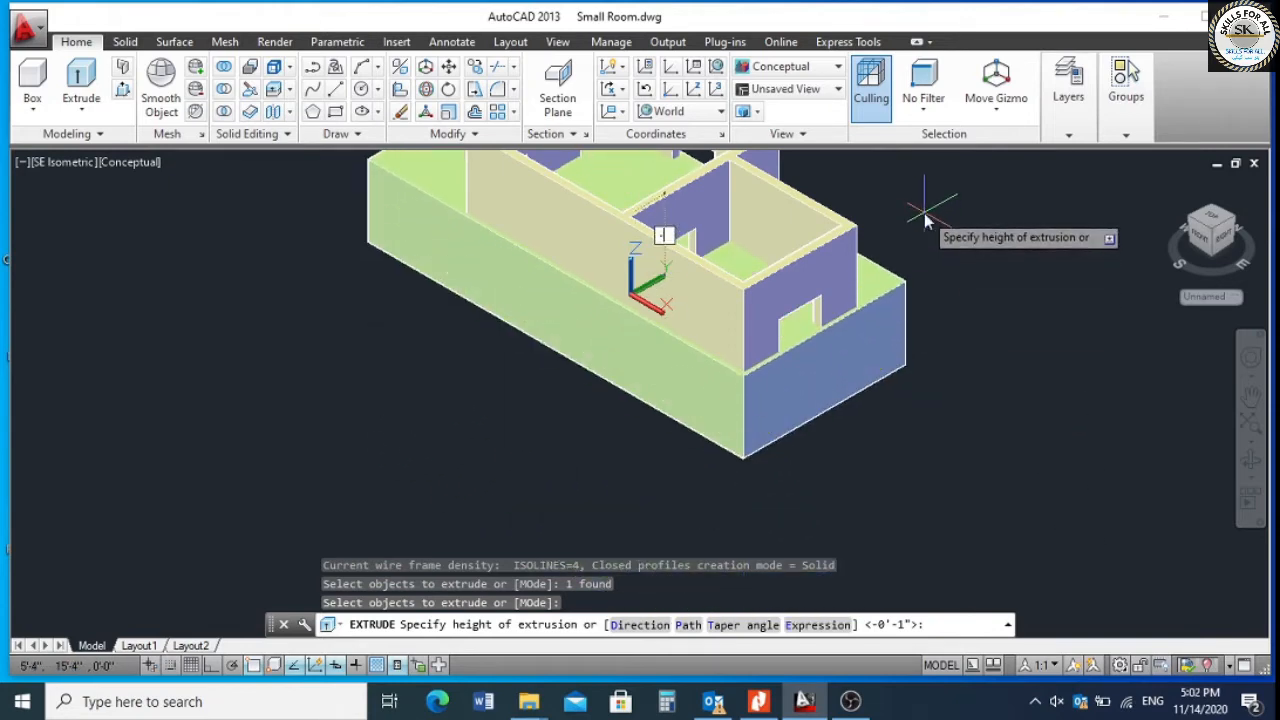
pyautogui.write('-1')
pyautogui.press('Return')
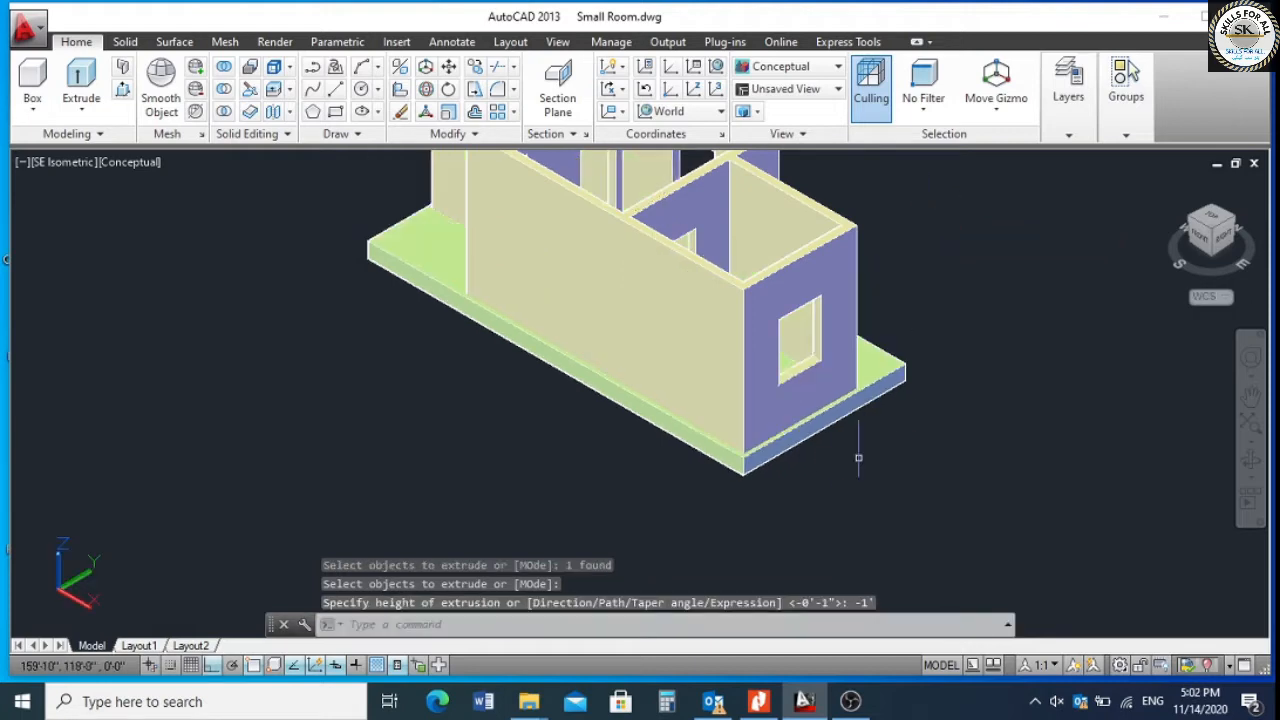
pyautogui.scroll(5, 437, 291)
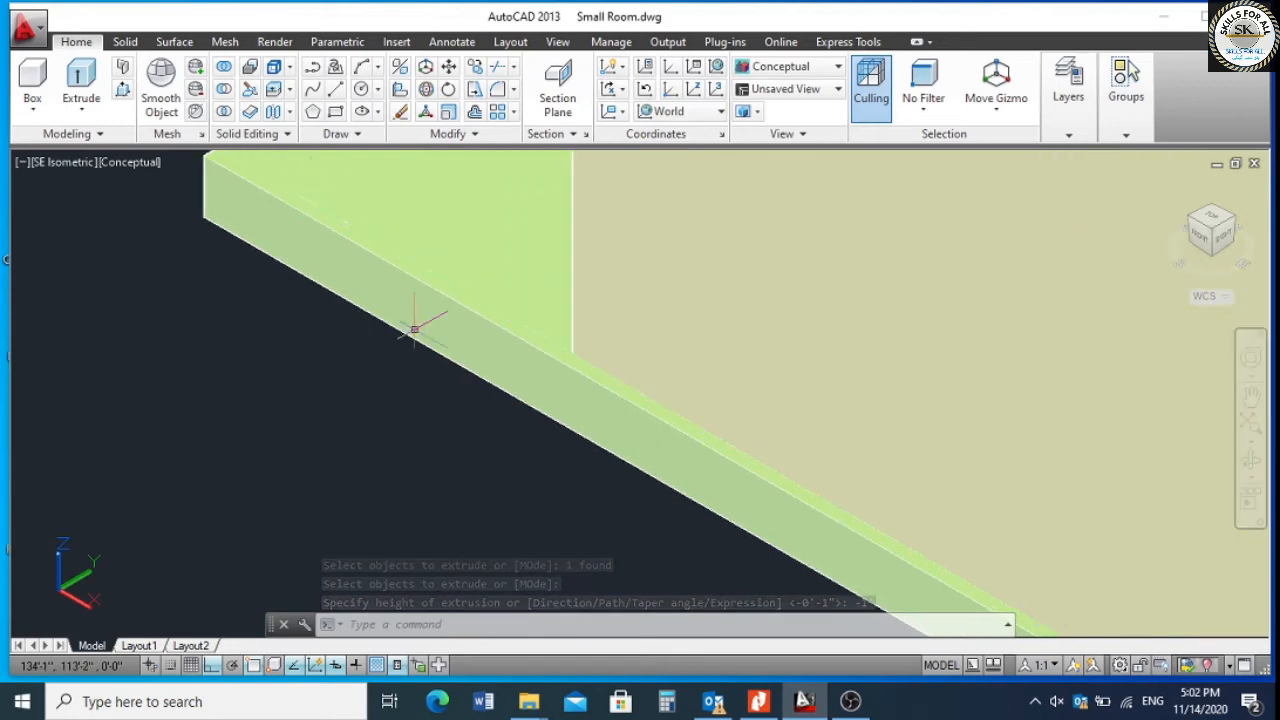
pyautogui.scroll(-5, 414, 323)
pyautogui.scroll(-2, 978, 527)
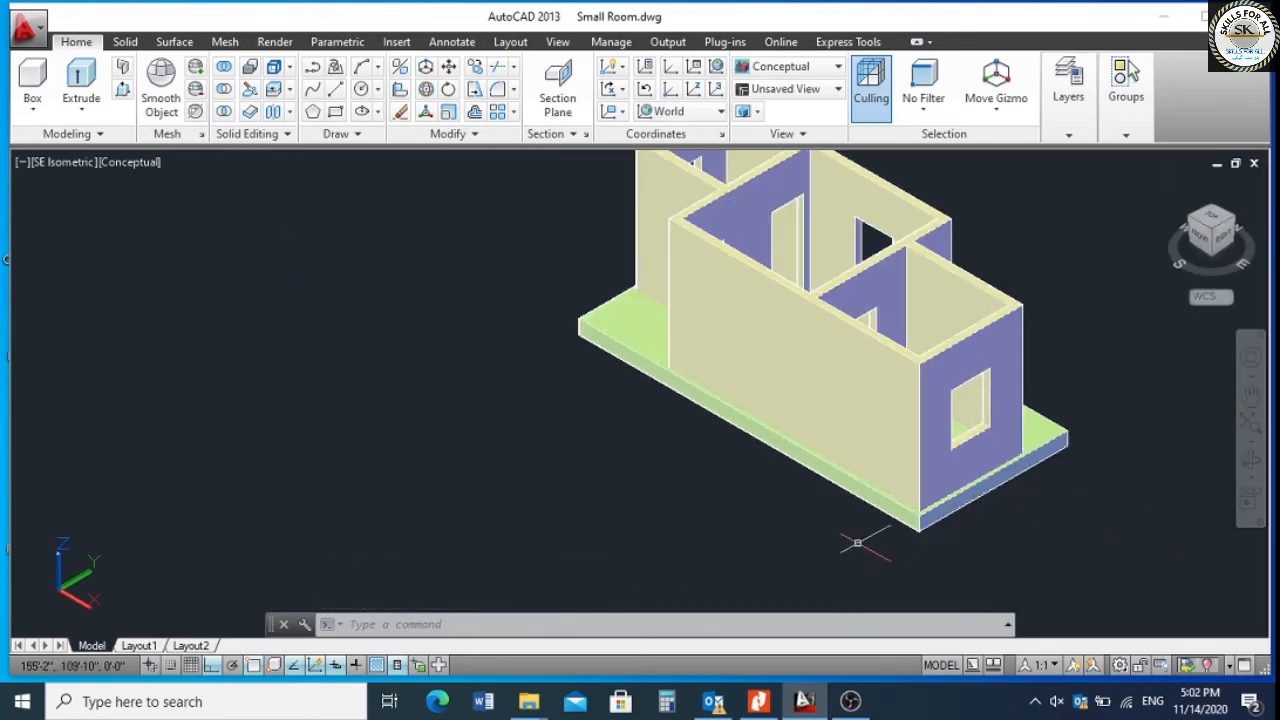
pyautogui.scroll(1, 866, 534)
pyautogui.scroll(-2, 825, 462)
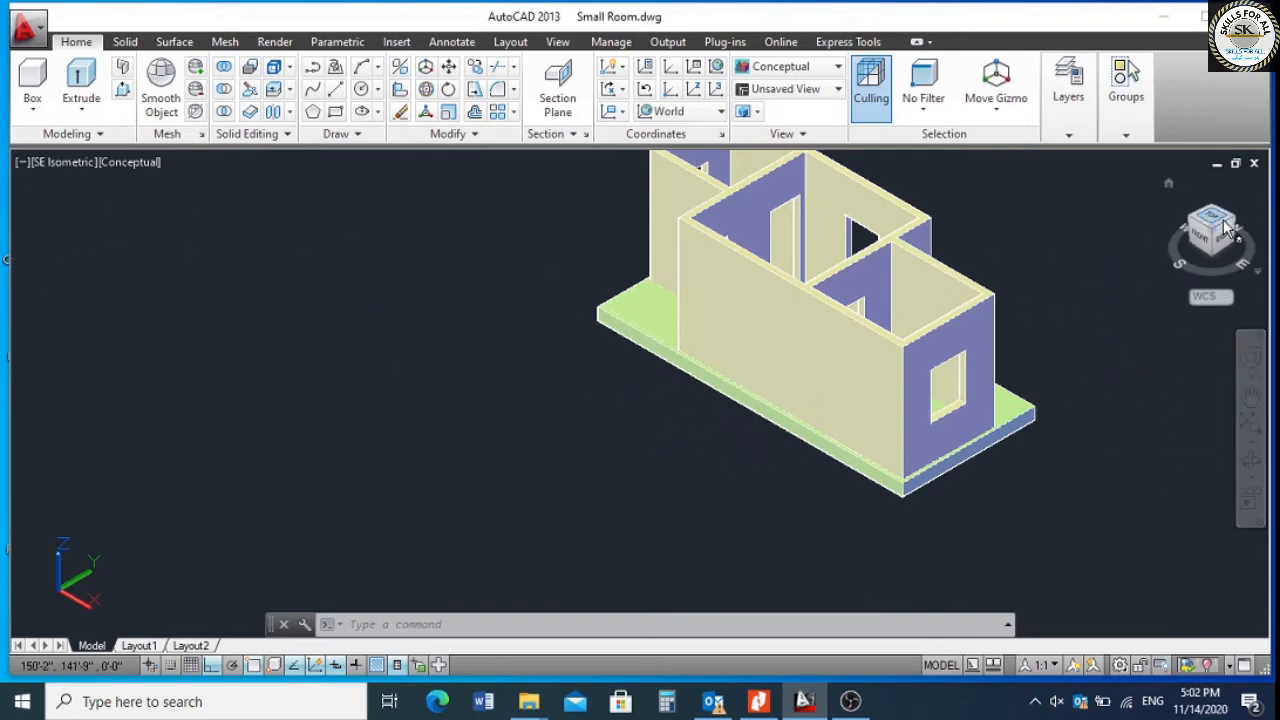
# In top view, draw a 26'-6" by 11'-6" rectangle from the floor slab's northwest corner to its southeast corner.
pyautogui.click(1214, 222)
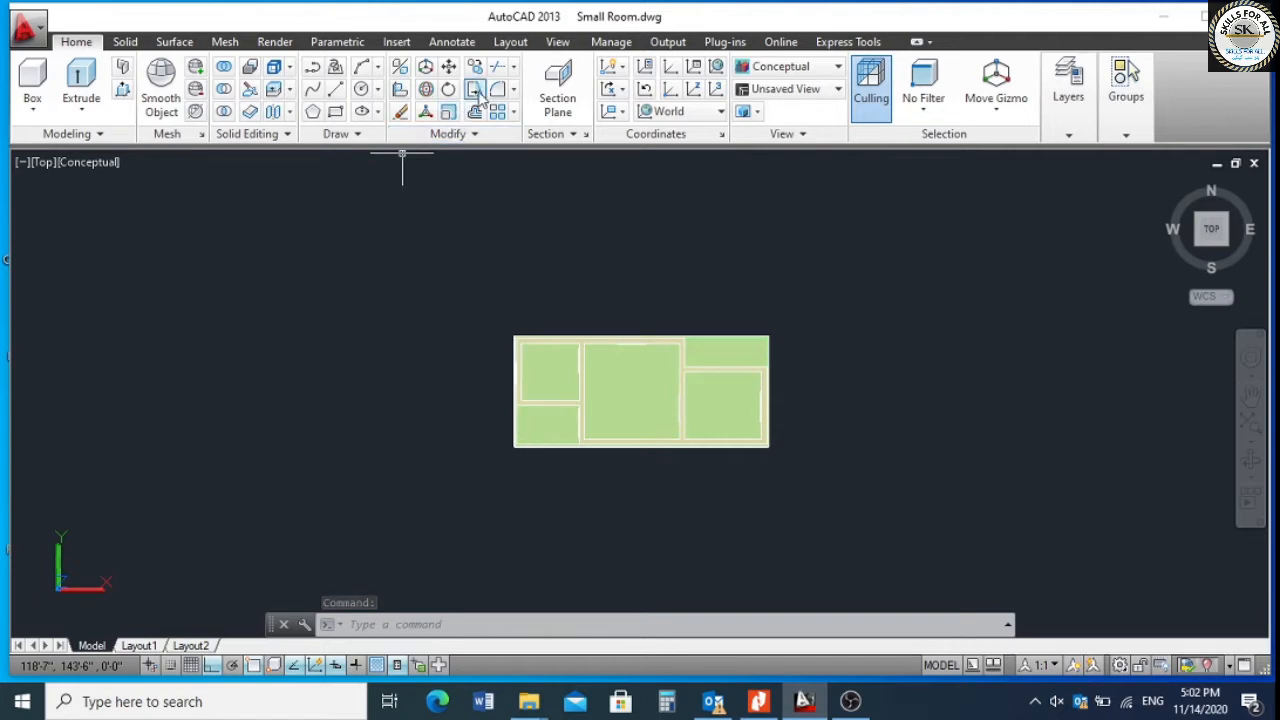
pyautogui.click(336, 111)
pyautogui.scroll(6, 498, 354)
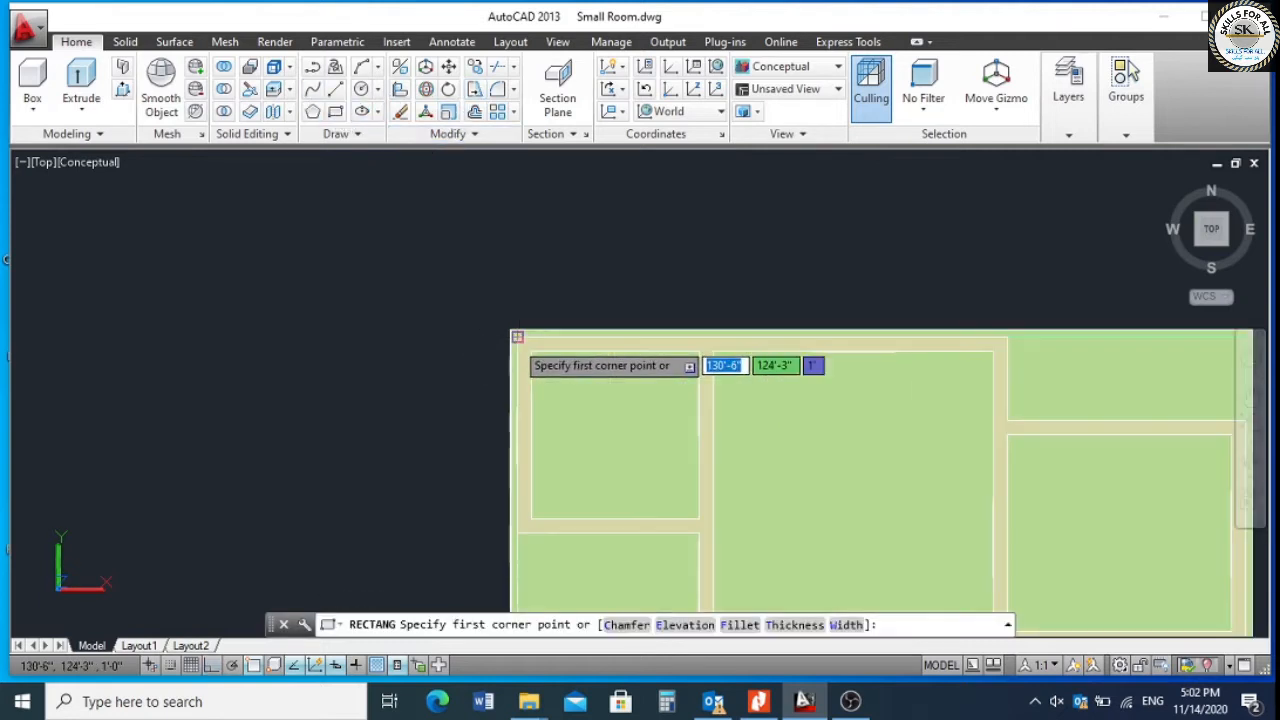
pyautogui.click(497, 316)
pyautogui.scroll(-3, 497, 316)
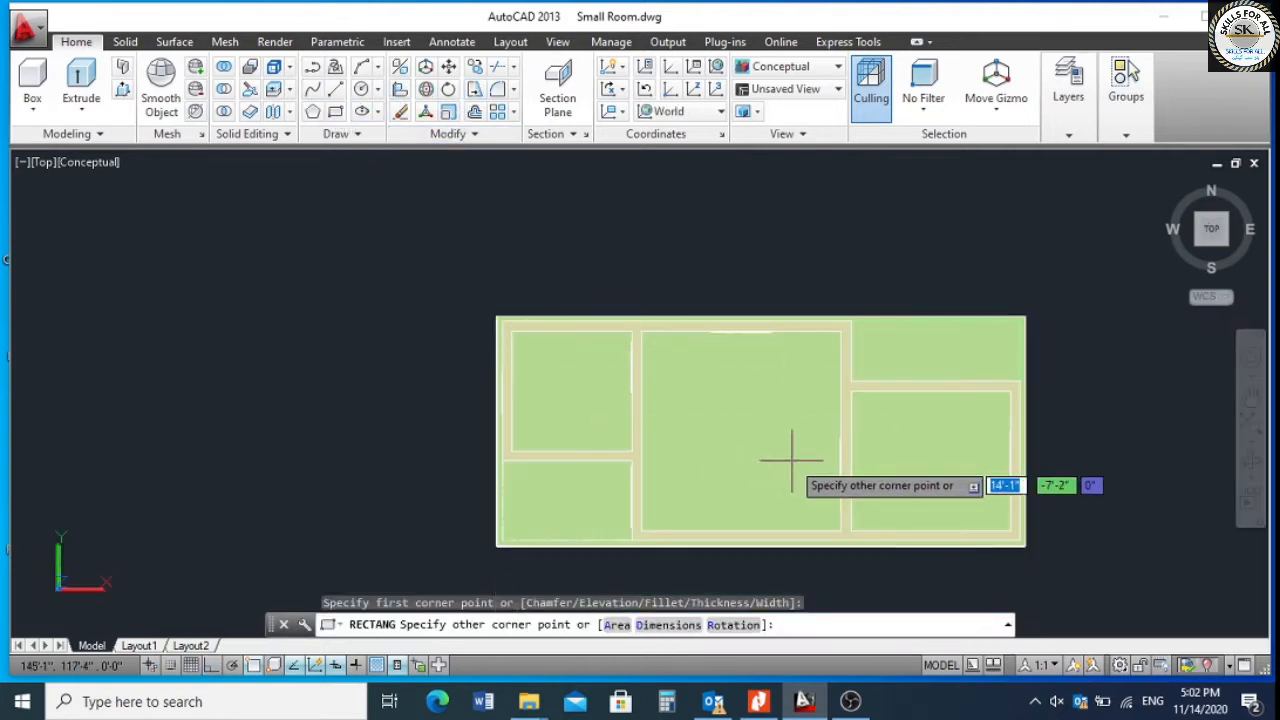
pyautogui.scroll(-2, 991, 523)
pyautogui.scroll(3, 991, 527)
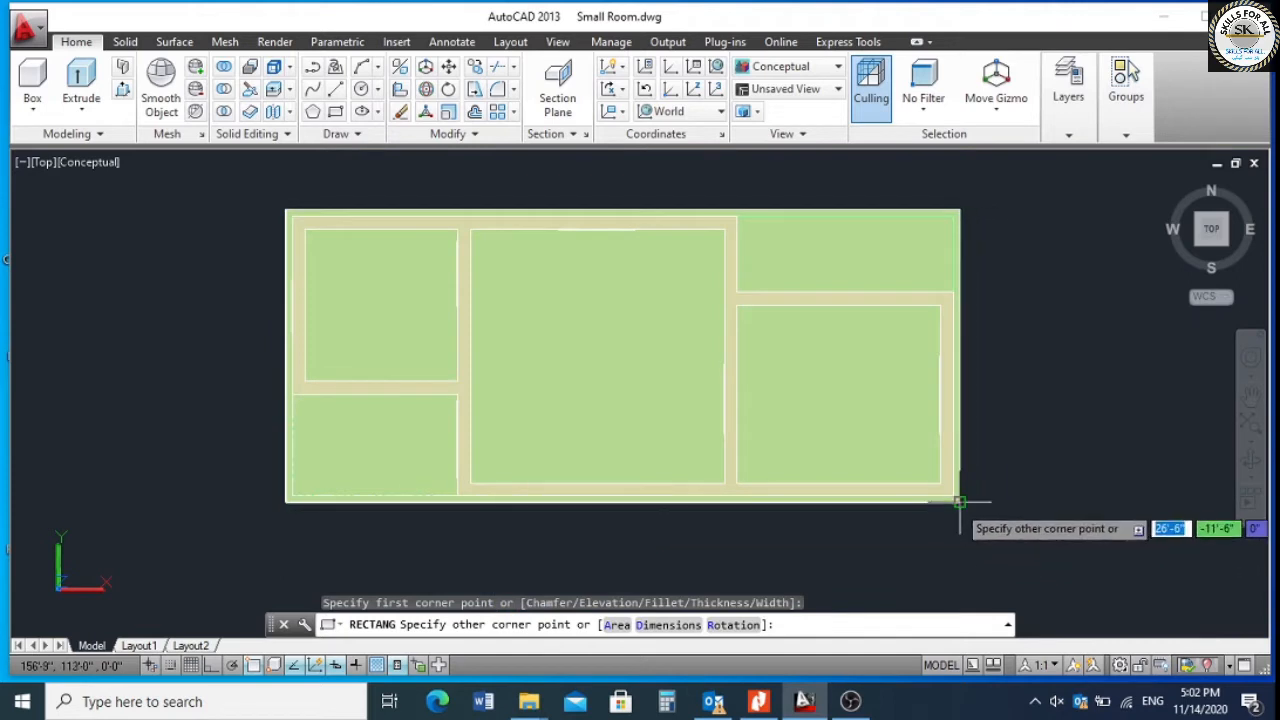
pyautogui.click(962, 502)
# Create a new layer named Drain.
pyautogui.click(1068, 134)
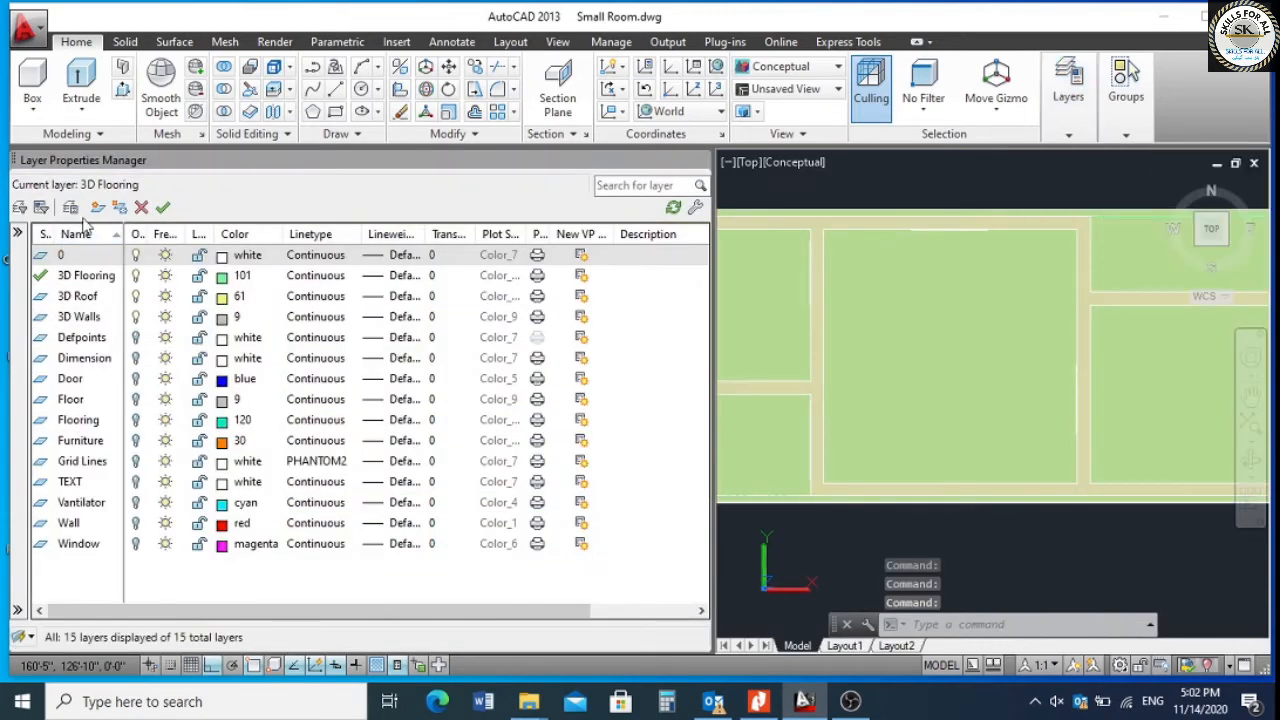
pyautogui.click(96, 208)
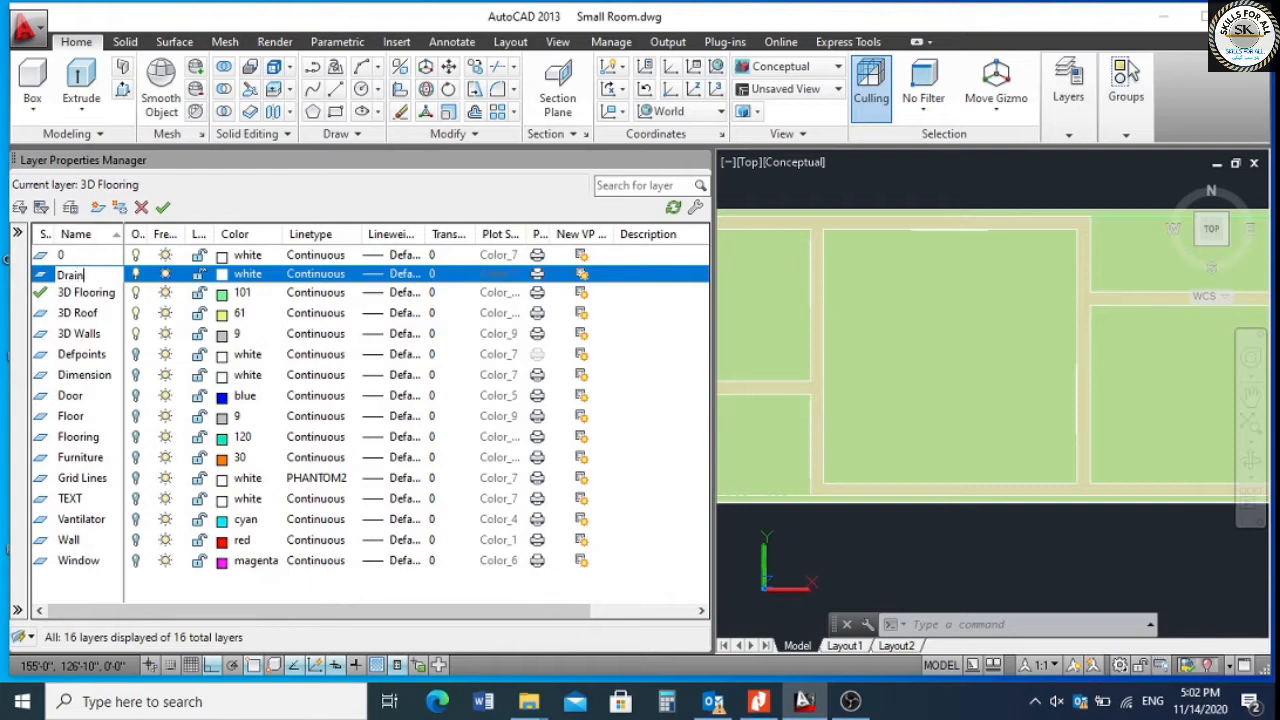
pyautogui.click(213, 274)
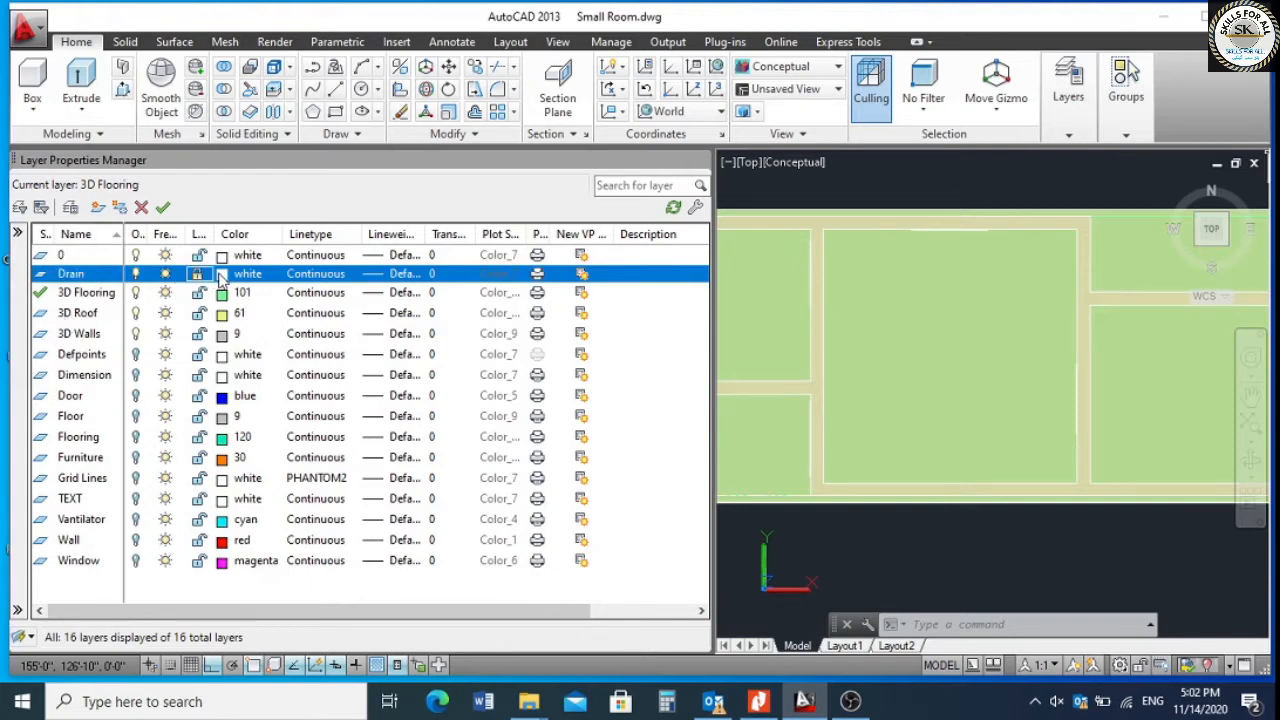
pyautogui.click(221, 276)
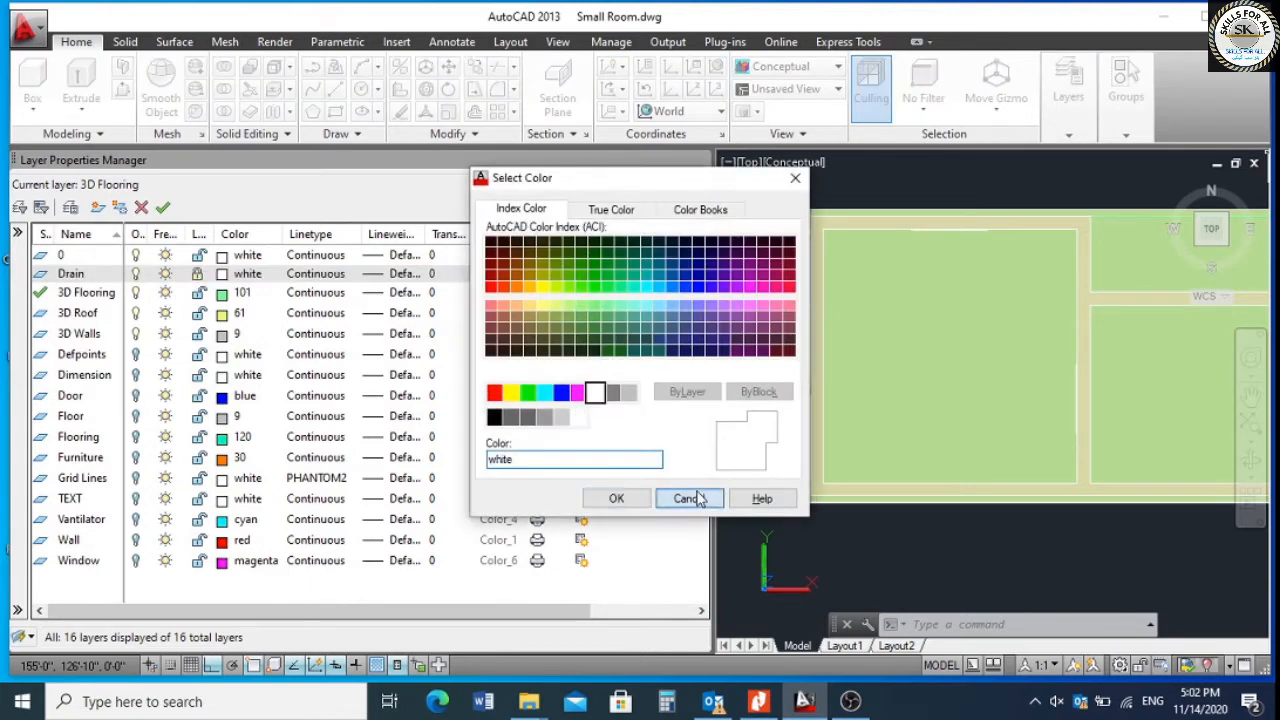
pyautogui.click(689, 497)
pyautogui.click(199, 275)
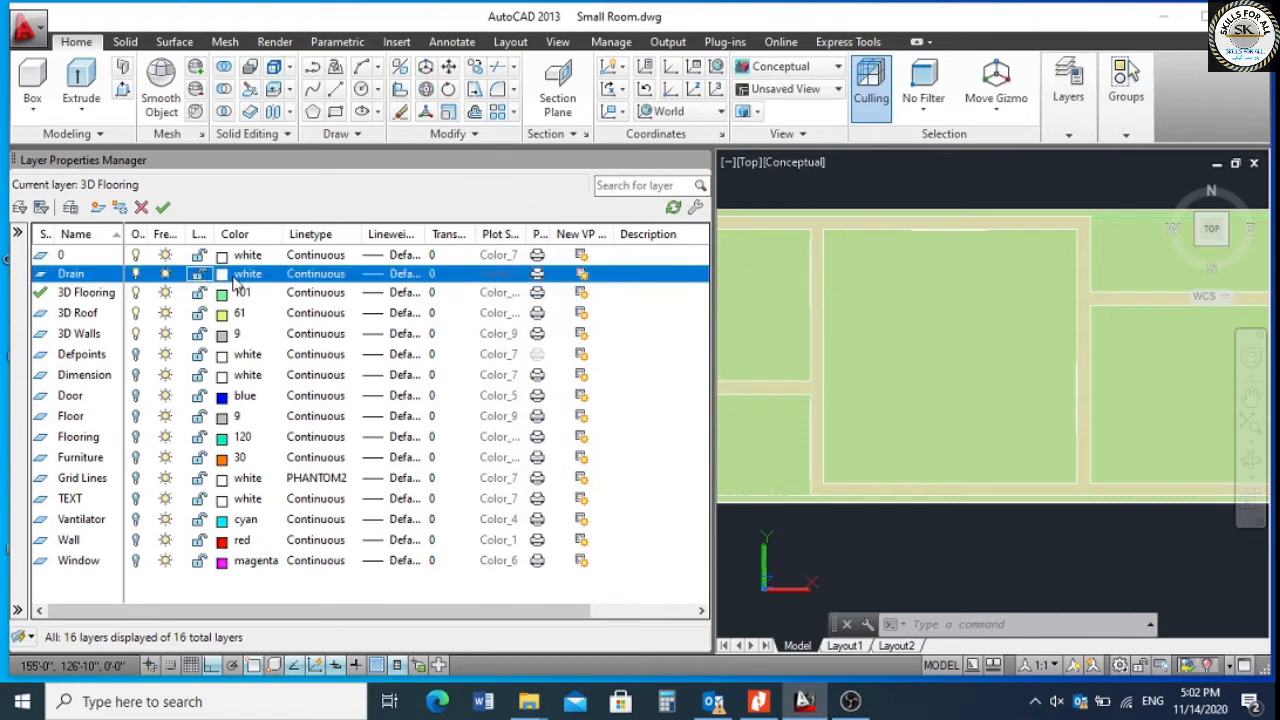
# Set the Drain layer's color to magenta and close the layer manager.
pyautogui.click(228, 278)
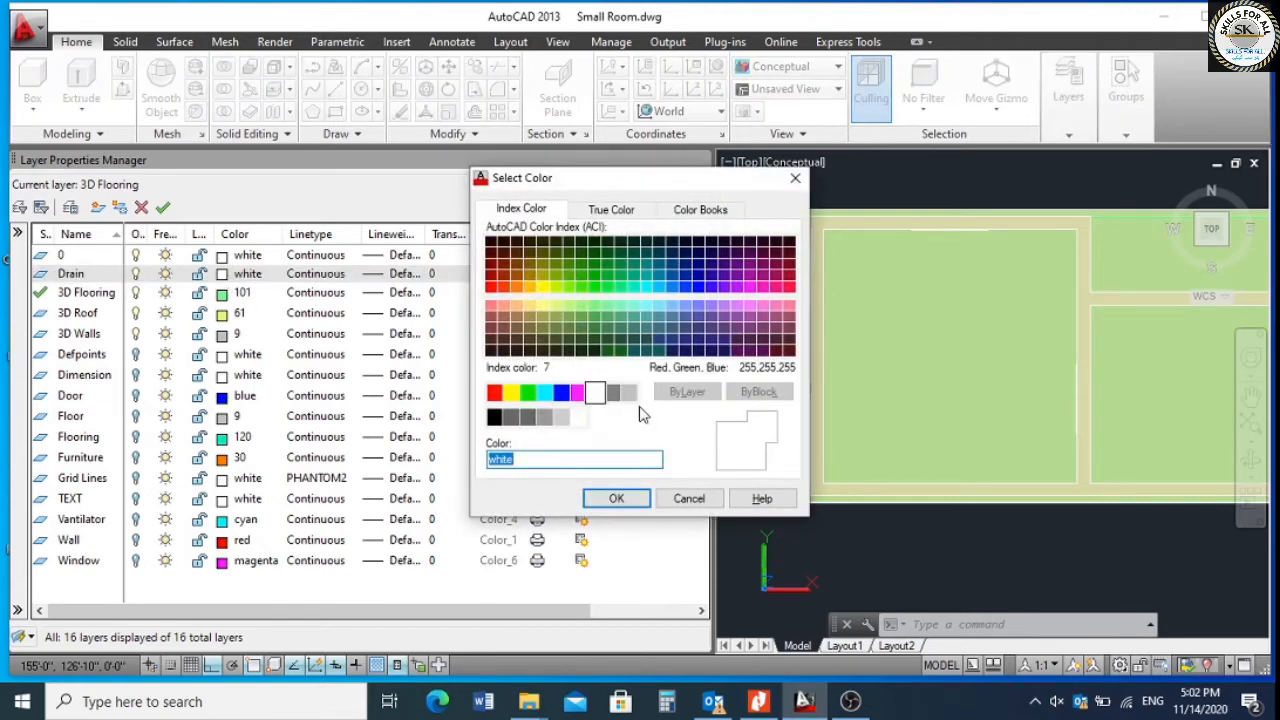
pyautogui.click(577, 393)
pyautogui.click(617, 499)
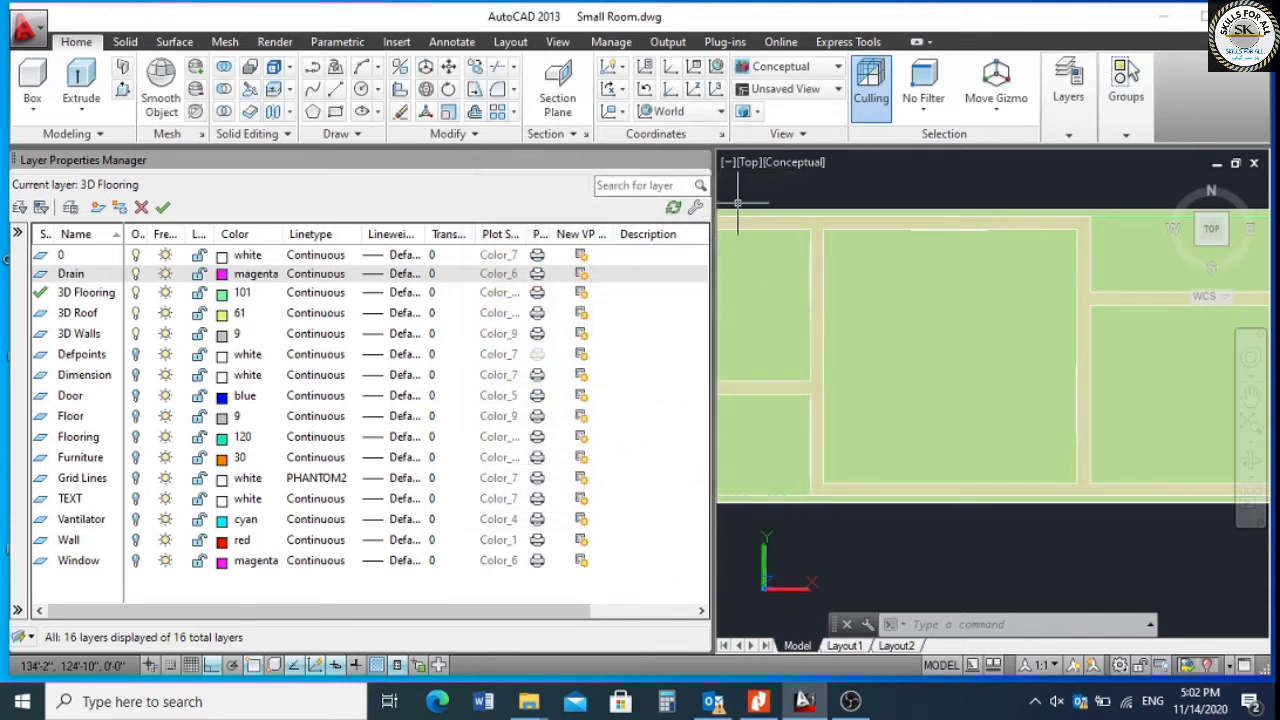
pyautogui.click(699, 162)
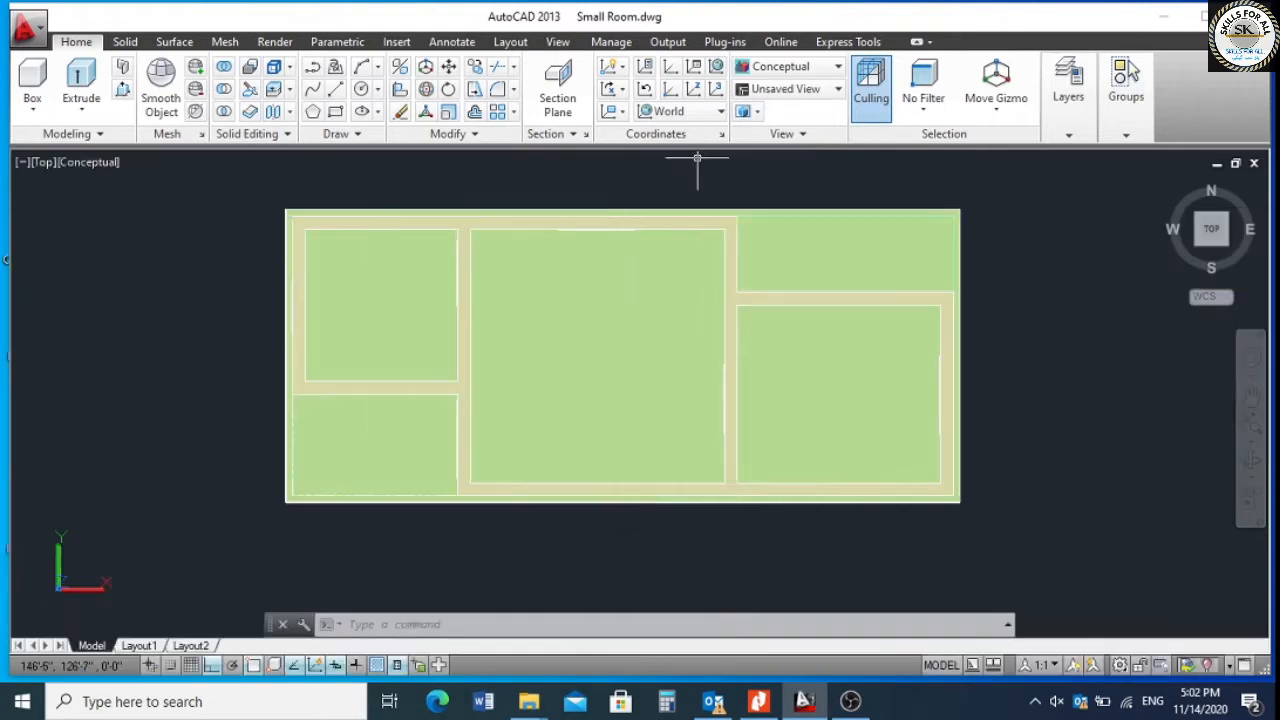
pyautogui.click(809, 209)
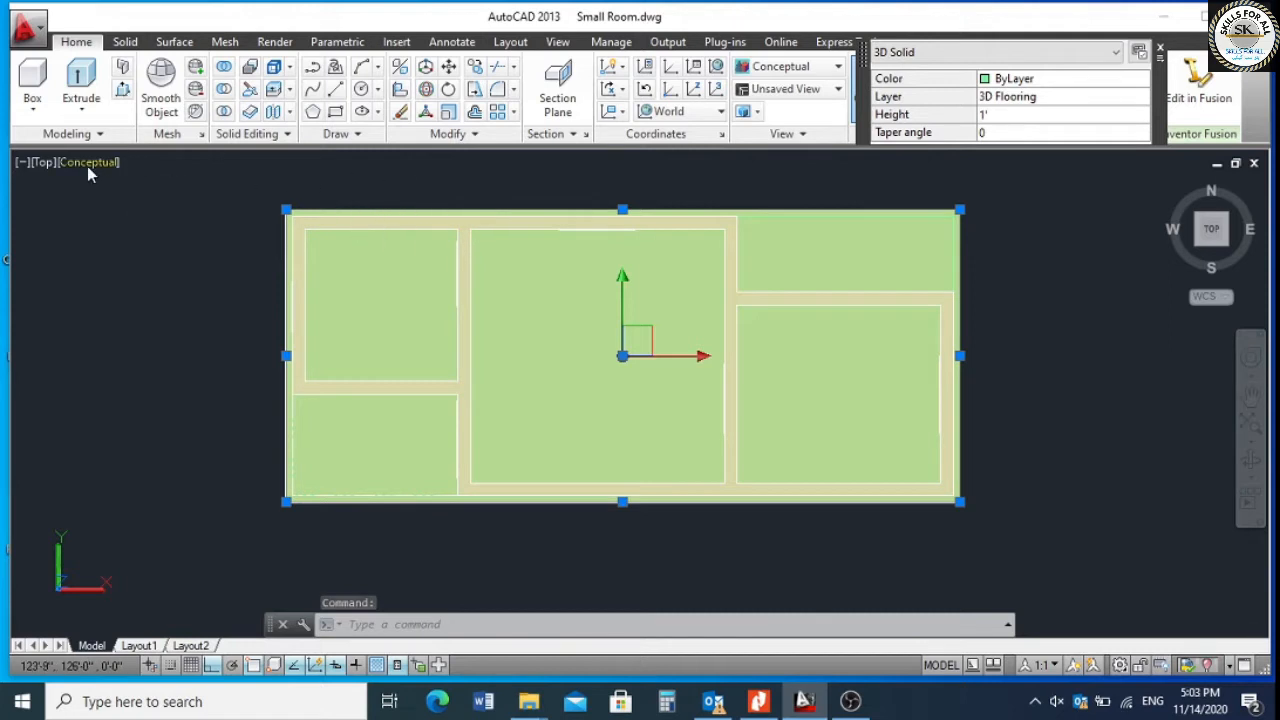
pyautogui.click(1051, 103)
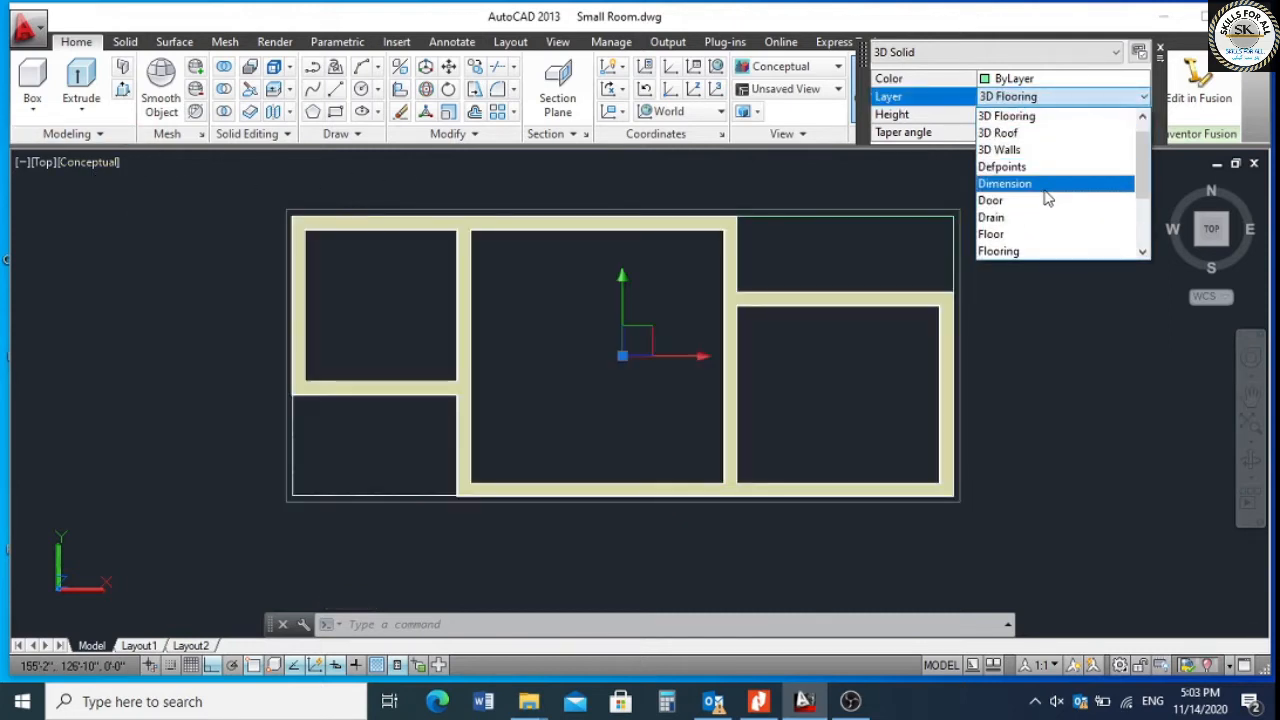
pyautogui.click(1025, 150)
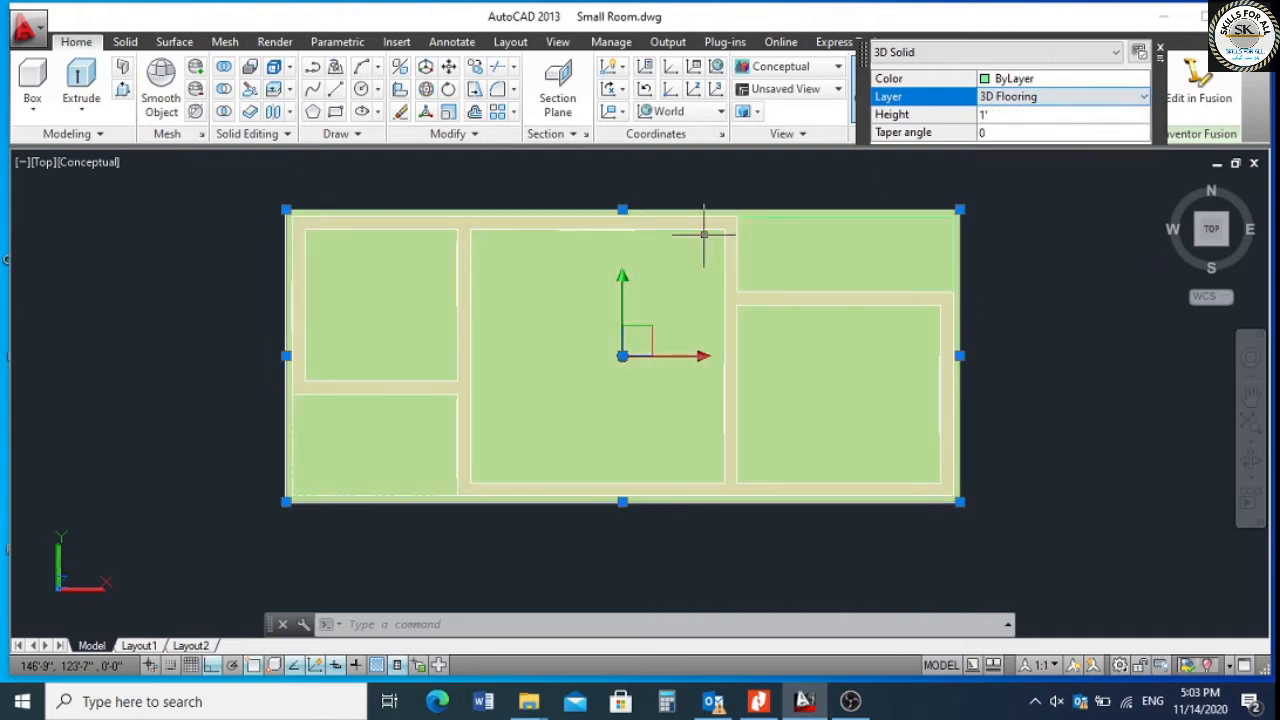
pyautogui.press('Escape')
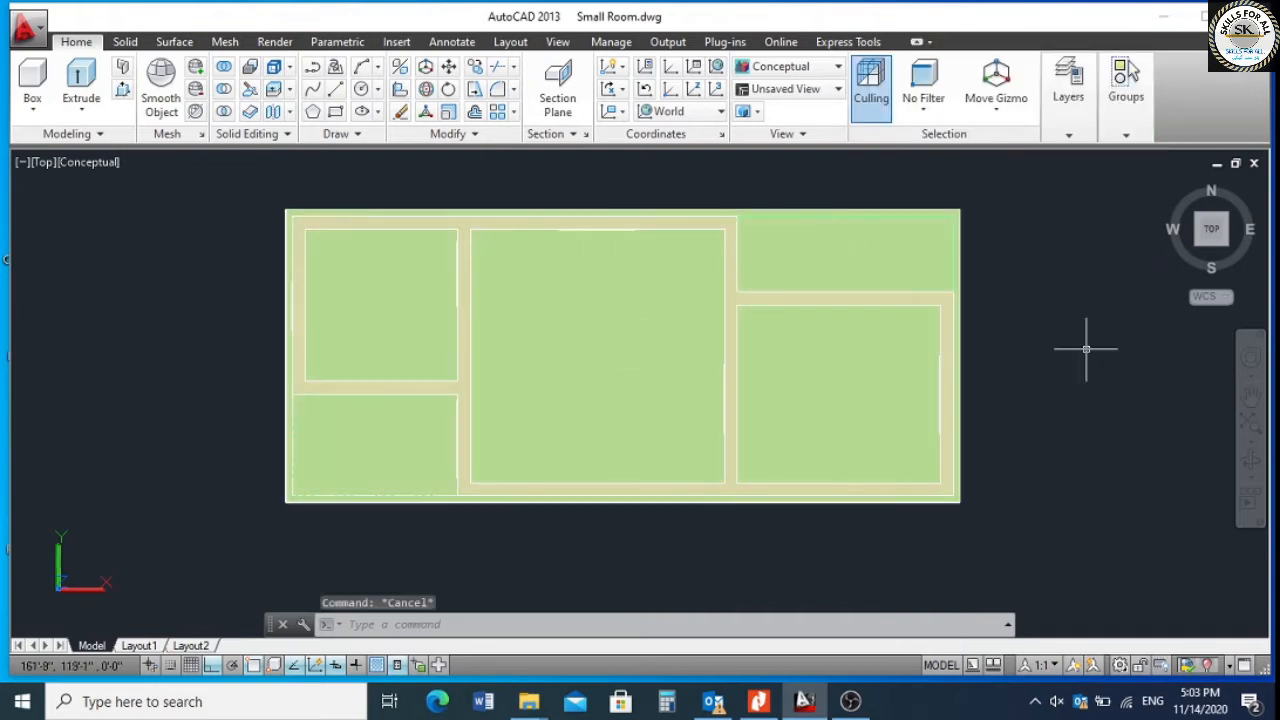
# Switch to the SE isometric view at the floor slab's corner and make Drain the current layer.
pyautogui.click(1224, 244)
pyautogui.scroll(5, 706, 470)
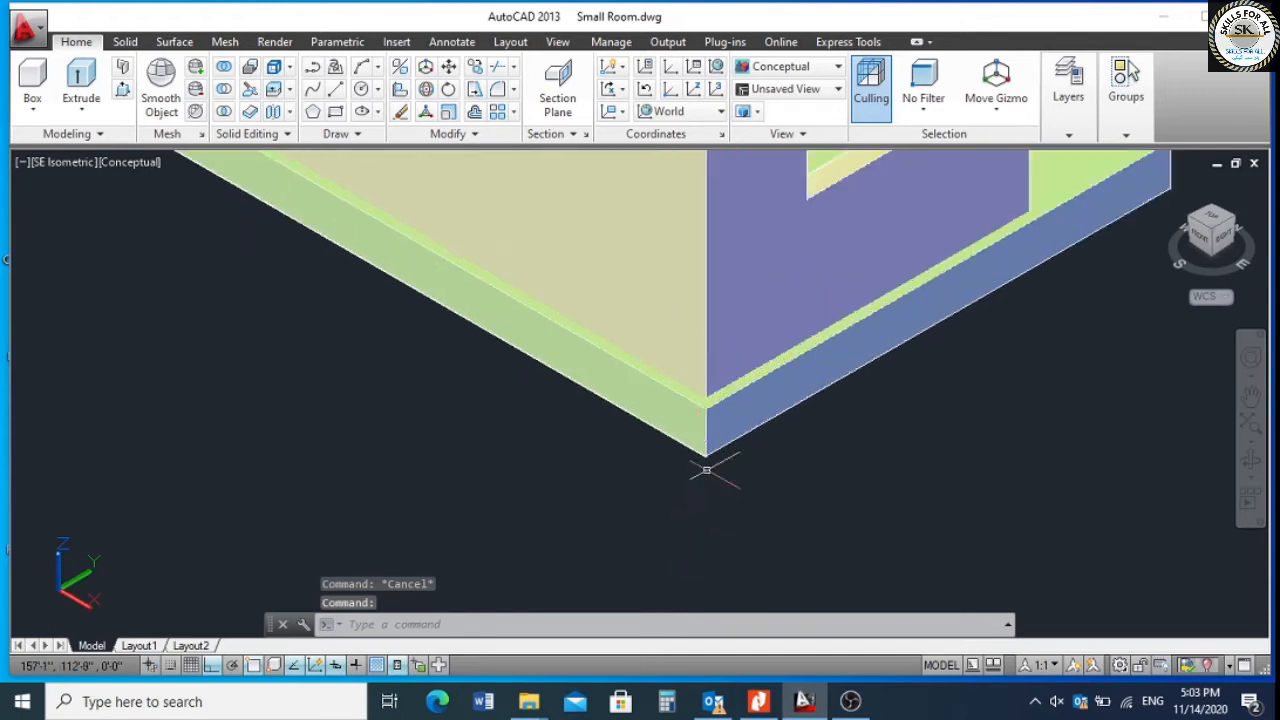
pyautogui.click(663, 408)
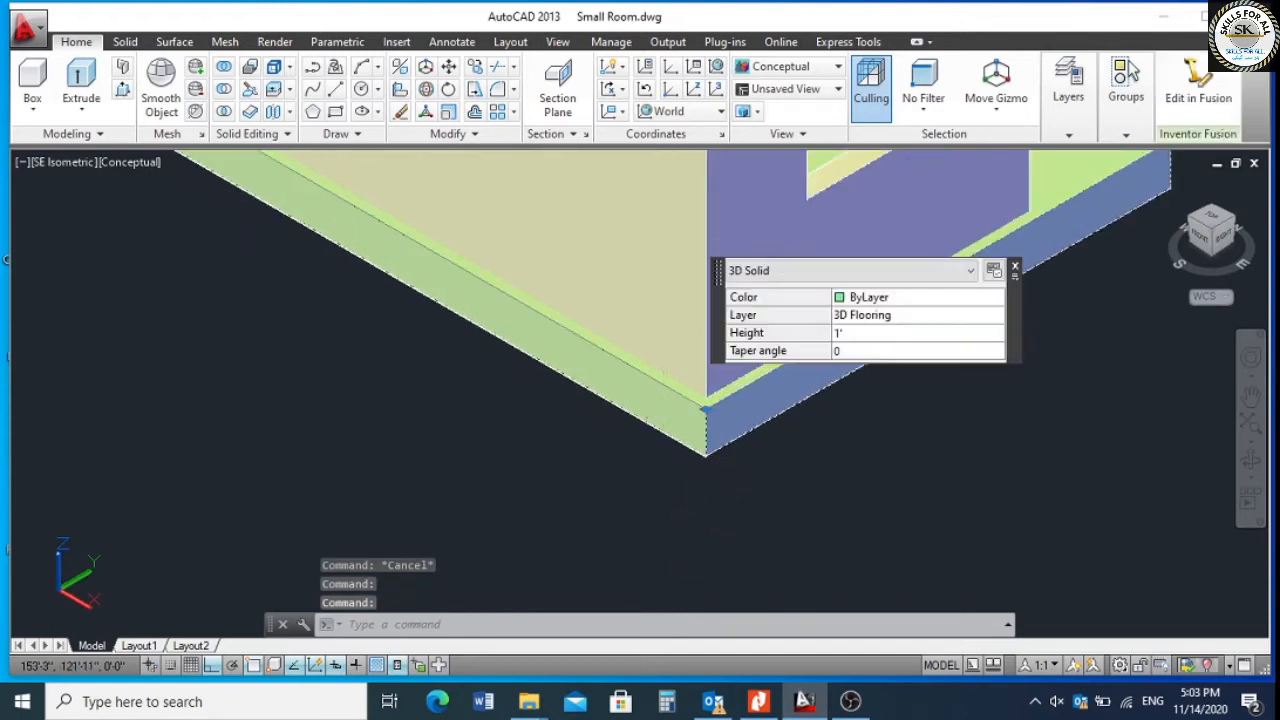
pyautogui.press('Escape')
pyautogui.press('Escape')
pyautogui.click(1068, 105)
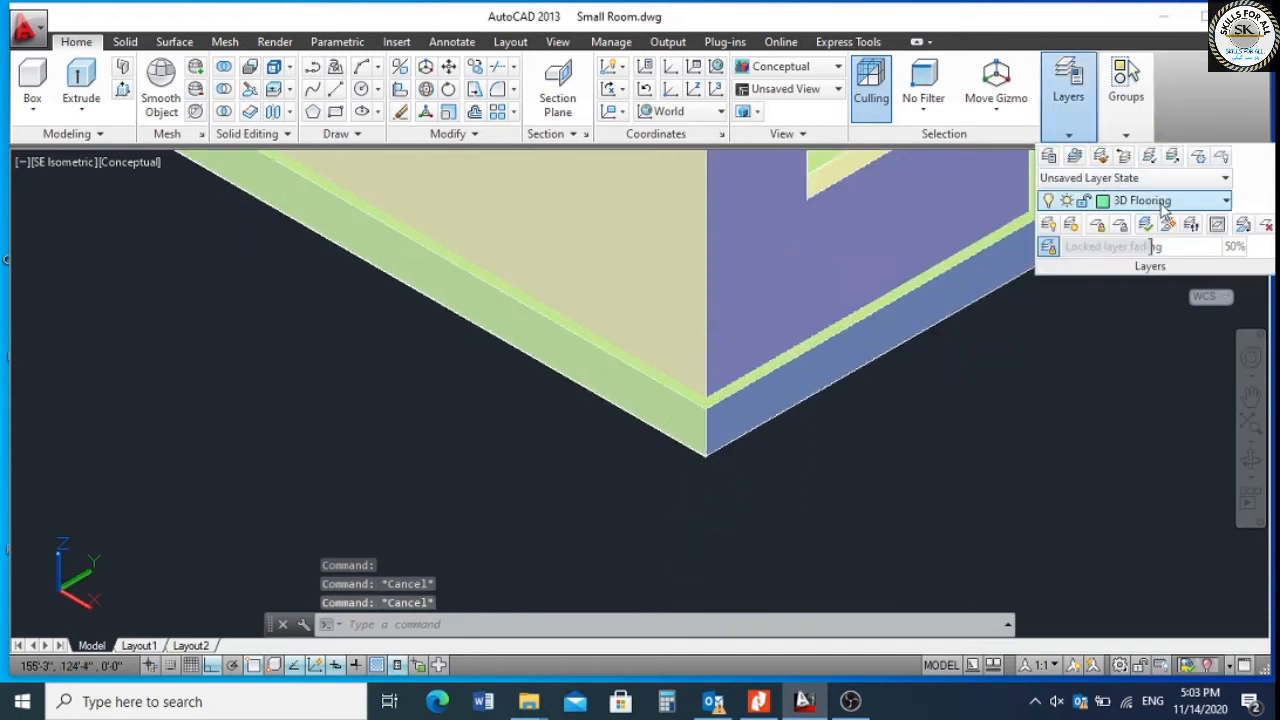
pyautogui.click(1145, 201)
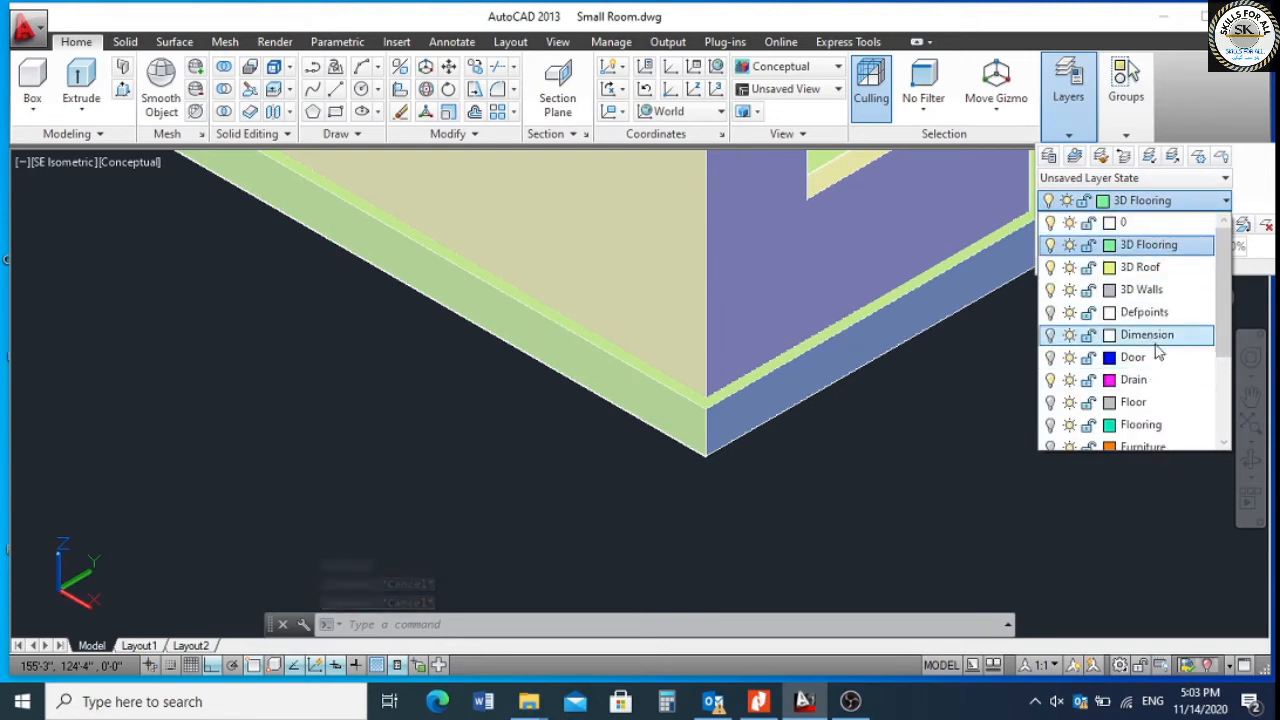
pyautogui.click(1134, 380)
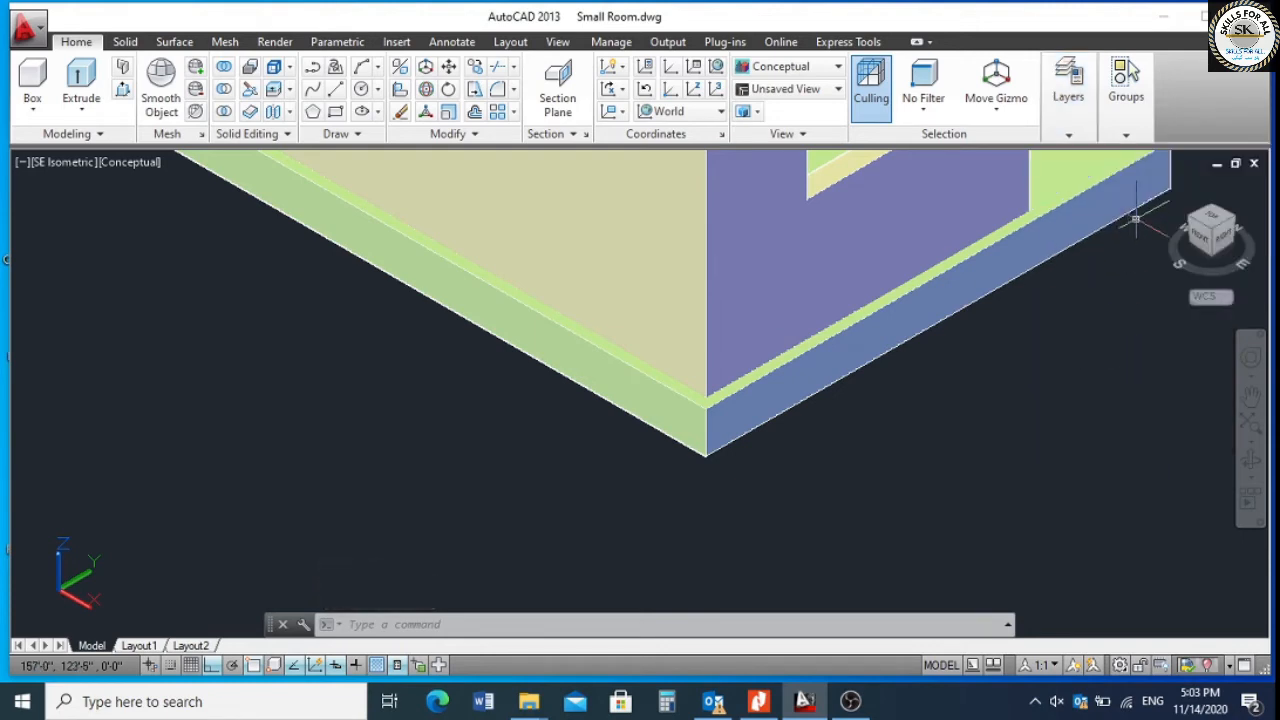
# Turn off the 3D Flooring layer.
pyautogui.click(1070, 135)
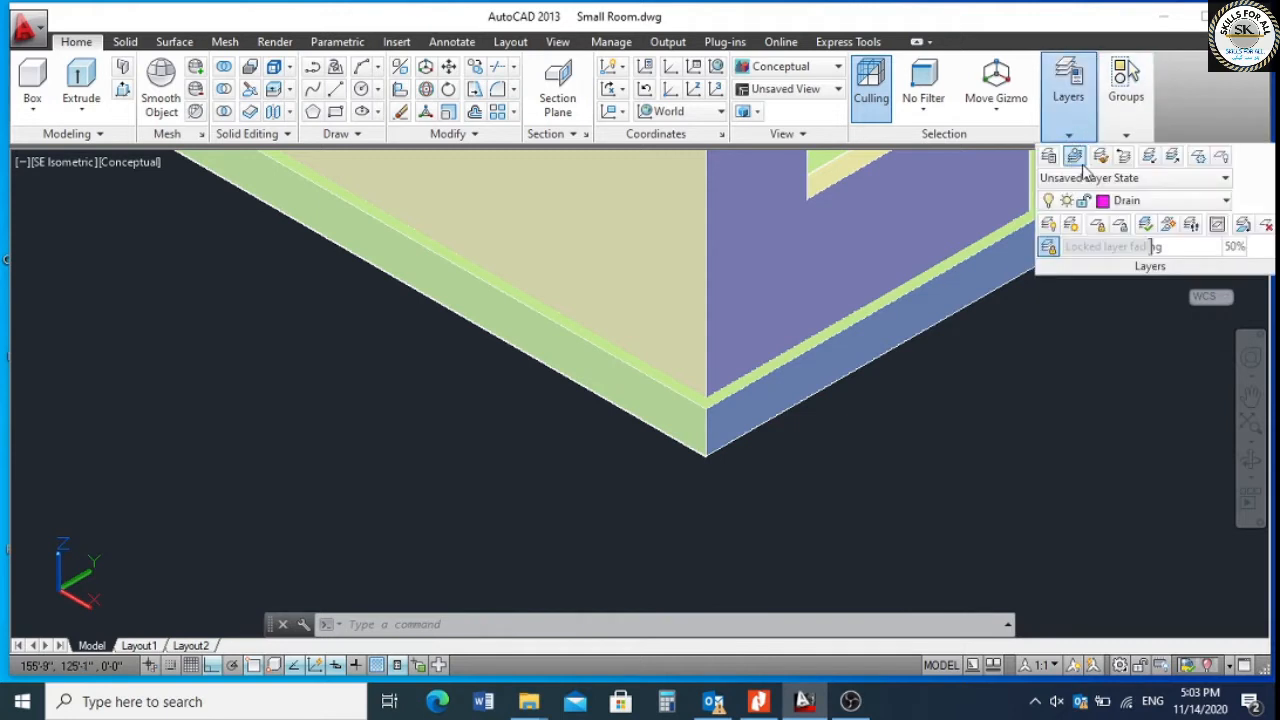
pyautogui.click(1150, 200)
pyautogui.scroll(3, 1140, 260)
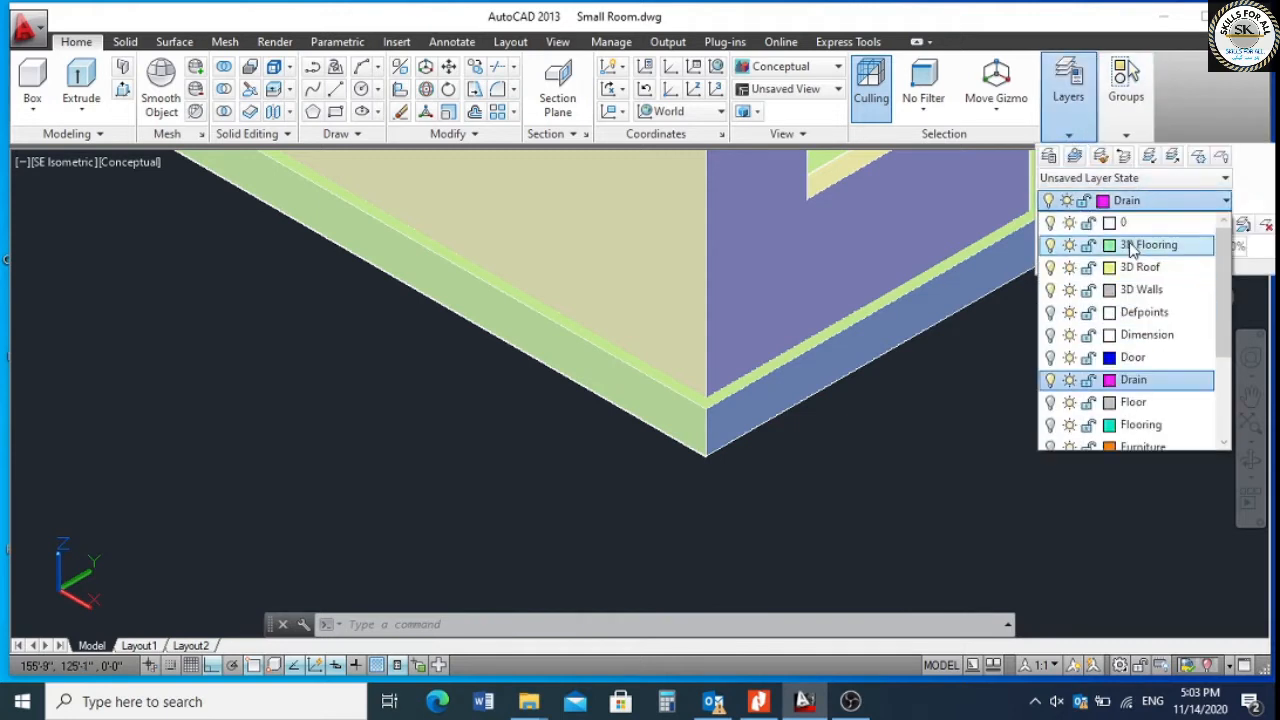
pyautogui.click(1050, 245)
pyautogui.click(842, 386)
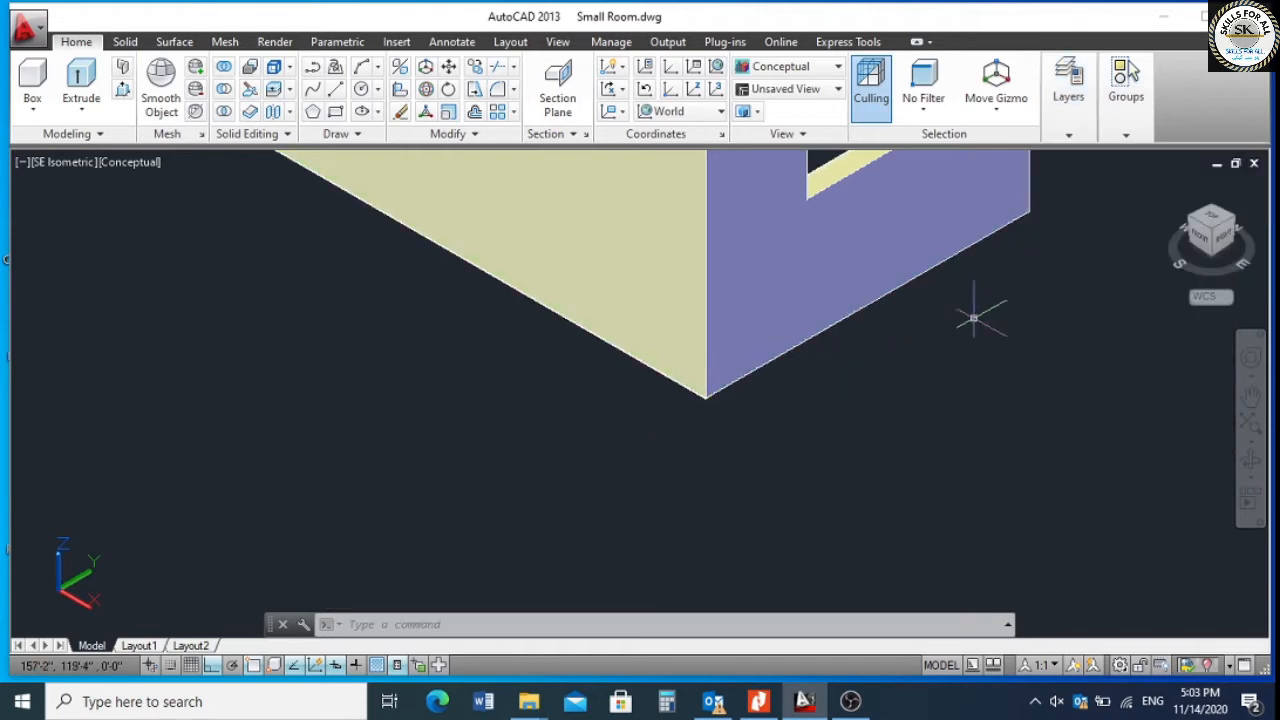
pyautogui.scroll(-4, 957, 416)
pyautogui.scroll(-2, 788, 372)
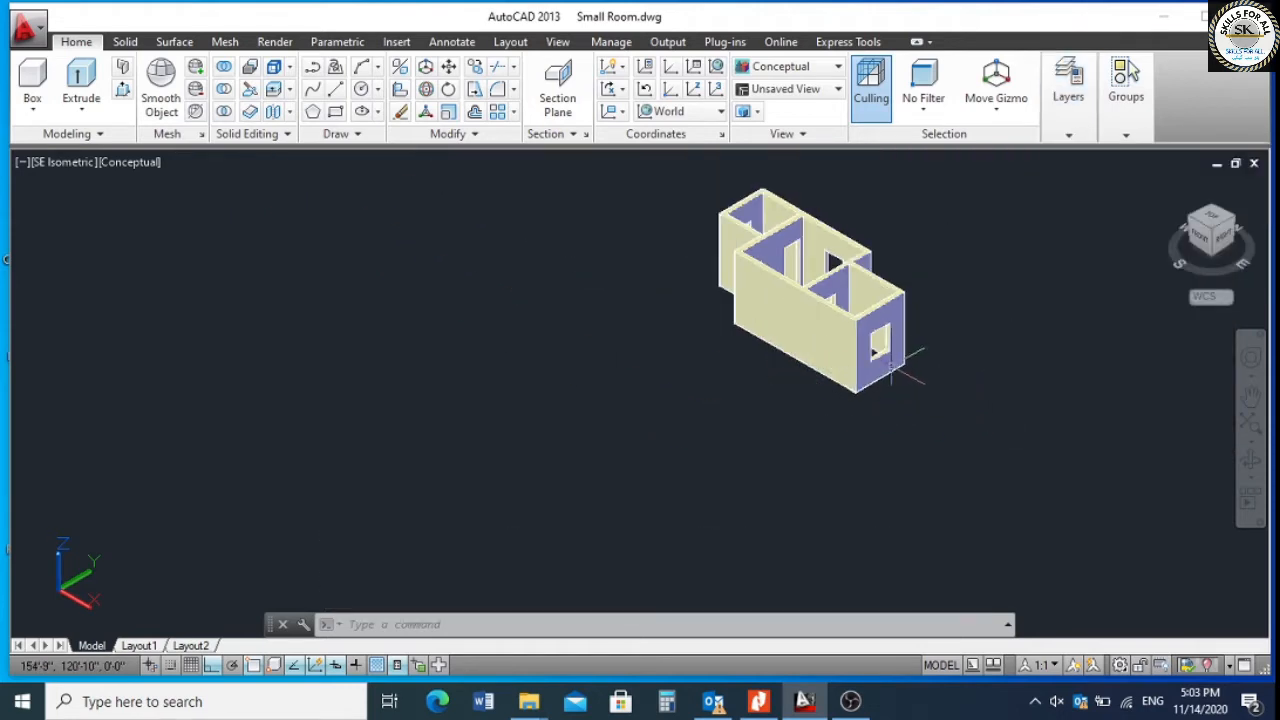
pyautogui.scroll(2, 893, 369)
# Turn the 3D Flooring layer back on.
pyautogui.click(1062, 134)
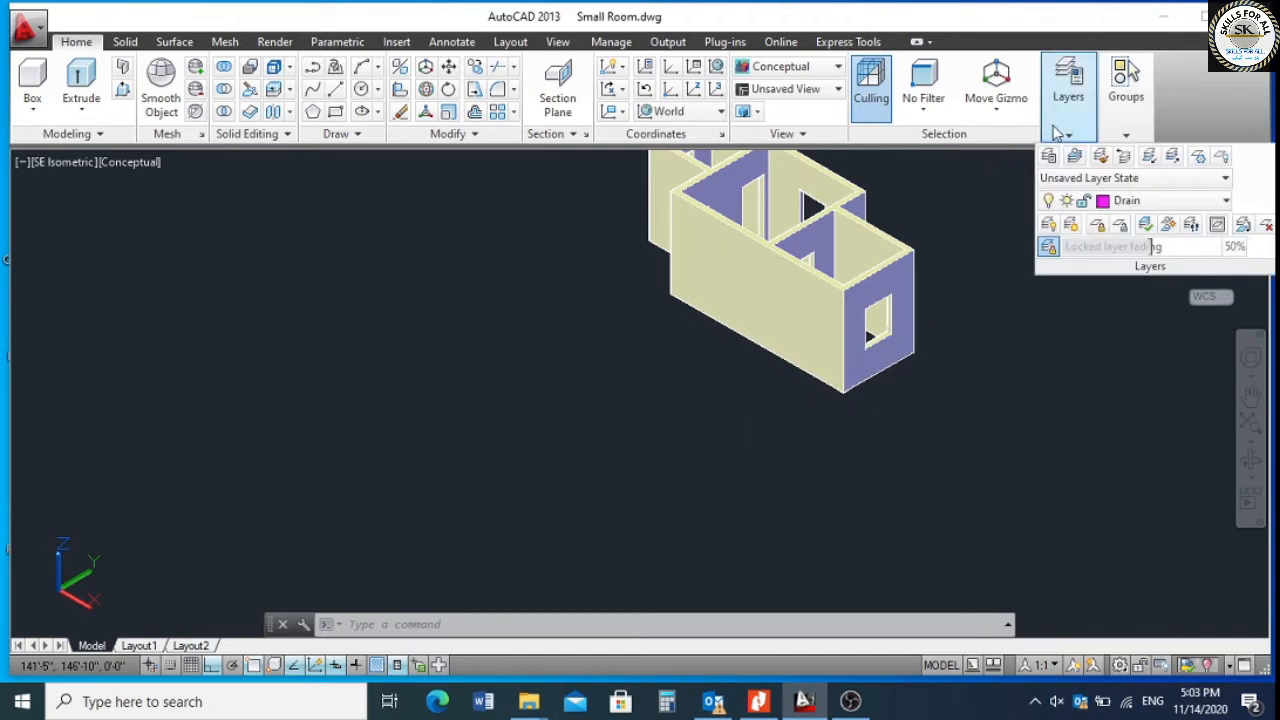
pyautogui.click(1138, 204)
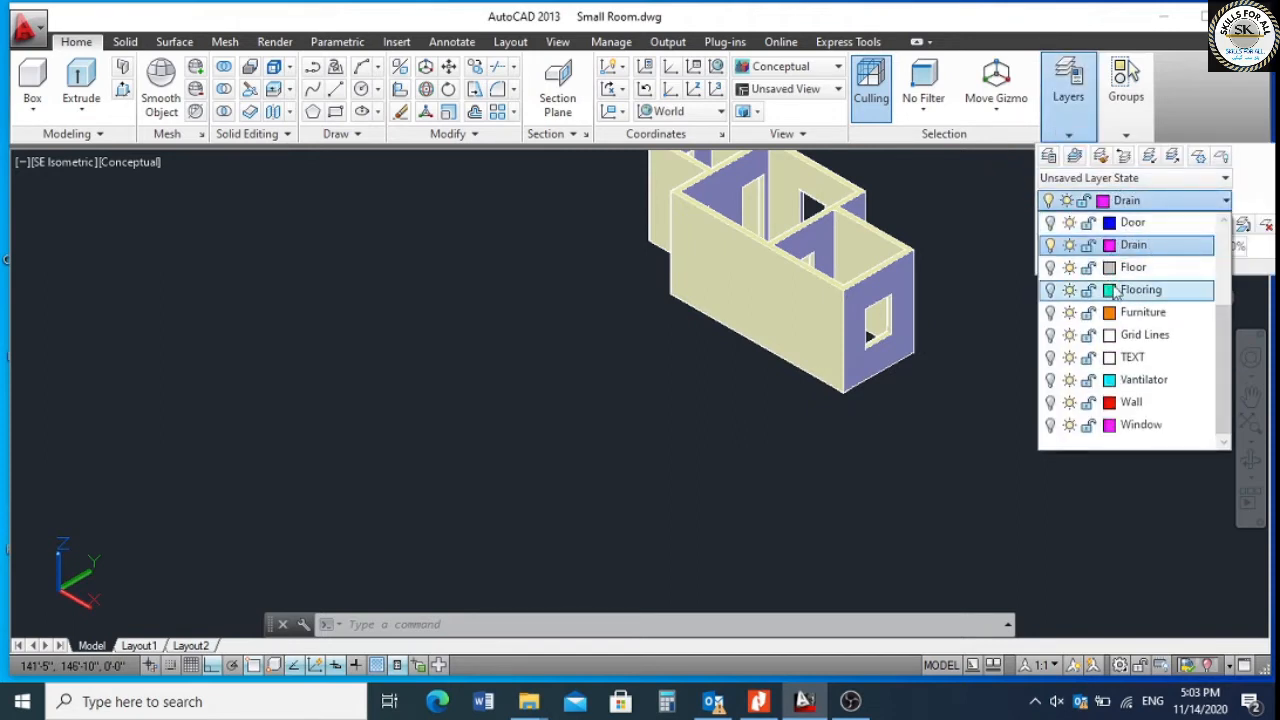
pyautogui.scroll(2, 1115, 288)
pyautogui.click(1049, 244)
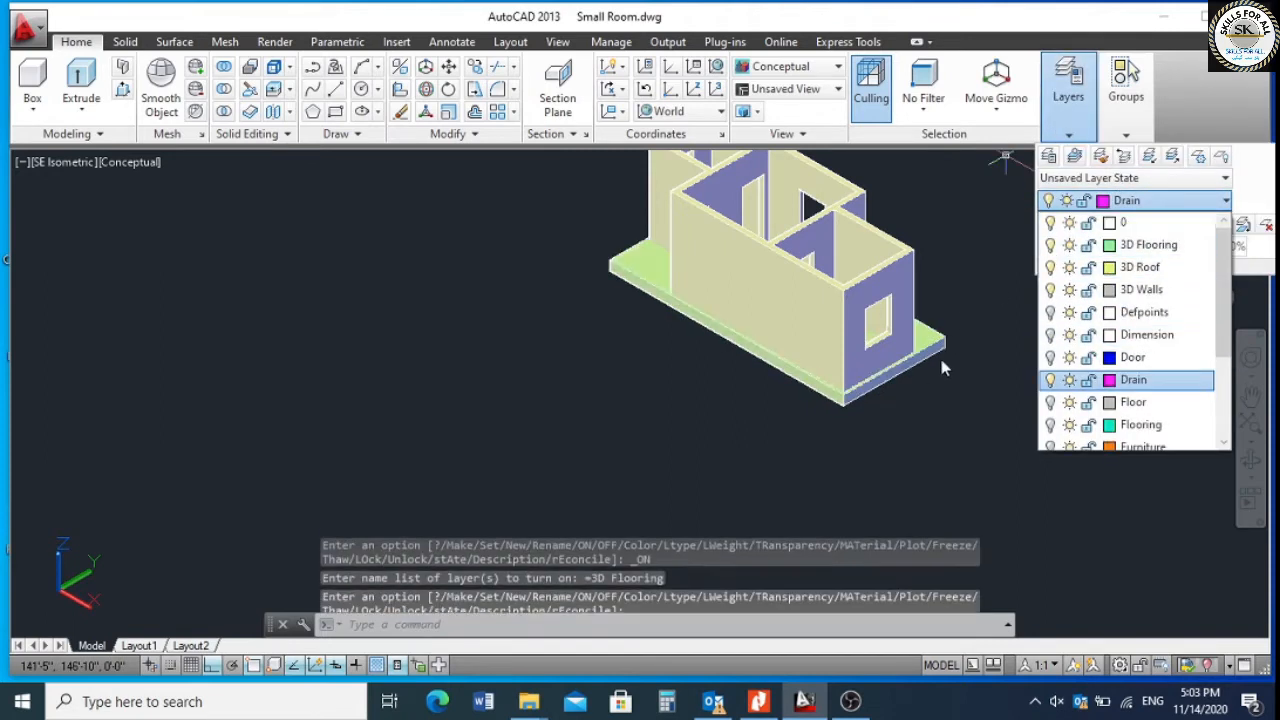
# Hide the 3D Flooring slab solid by isolating it from view with Hide Objects.
pyautogui.scroll(5, 915, 362)
pyautogui.click(900, 362)
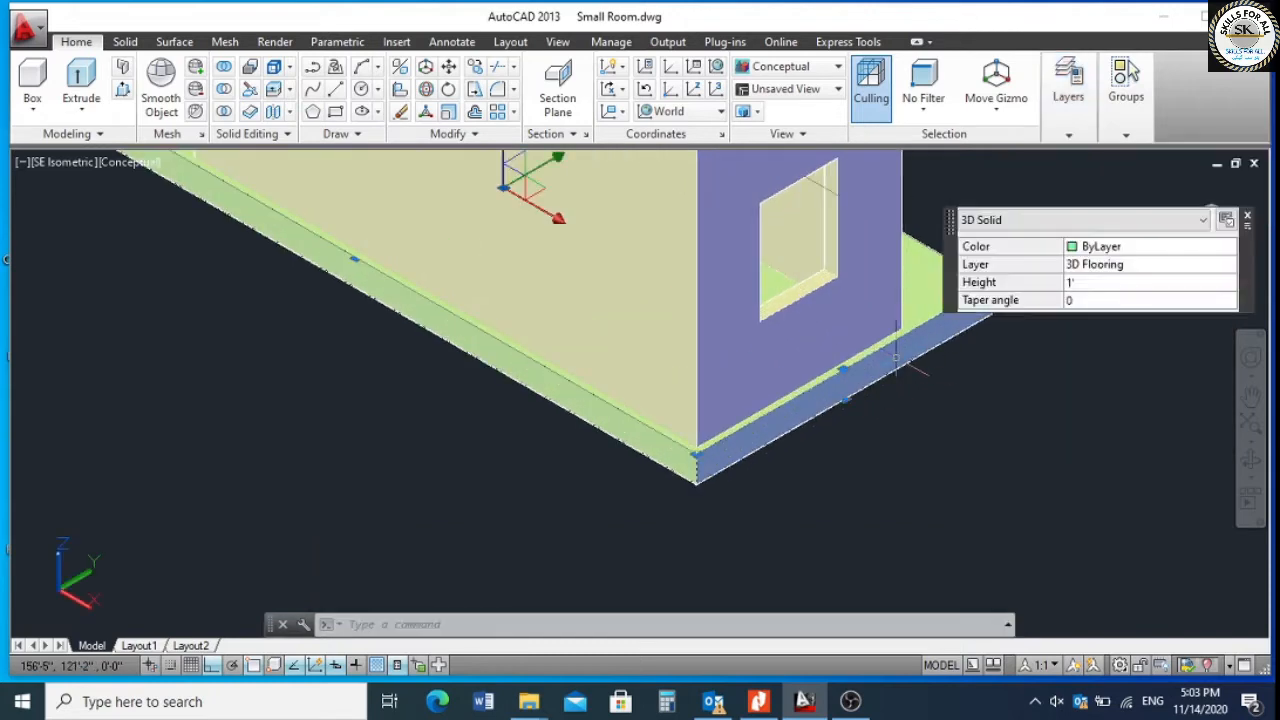
pyautogui.rightClick(868, 410)
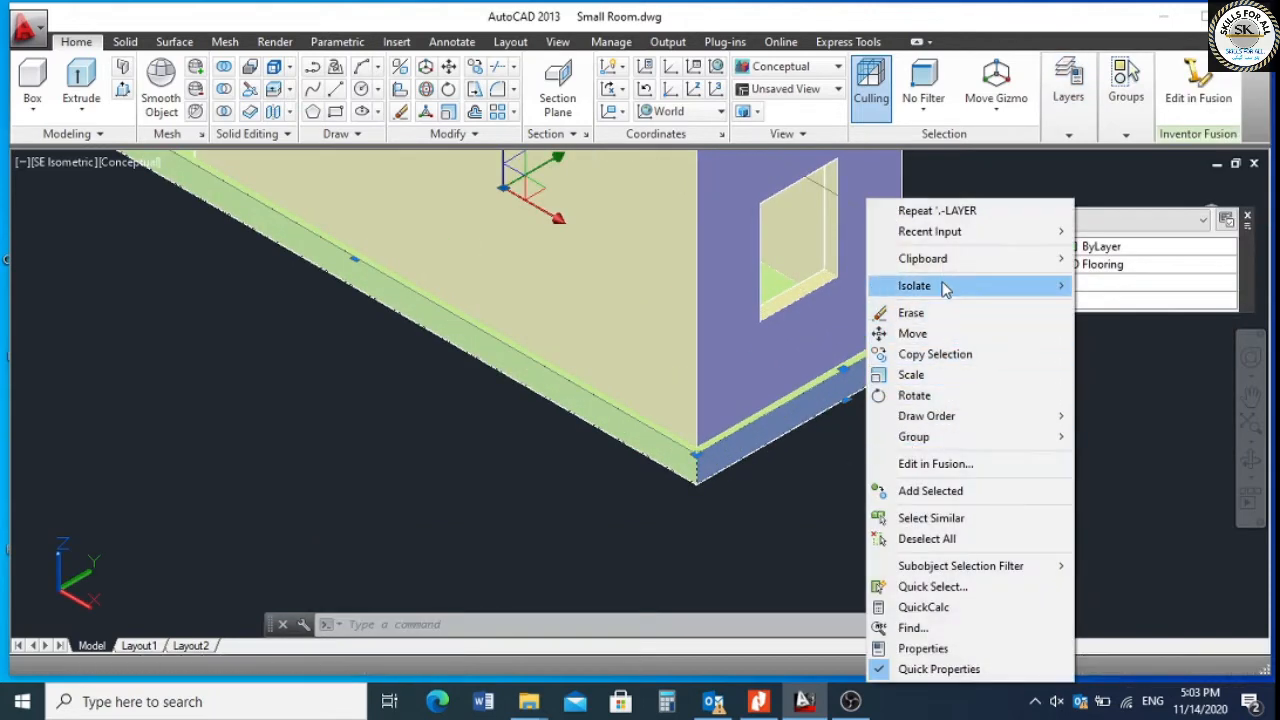
pyautogui.moveTo(943, 286)
pyautogui.click(1115, 308)
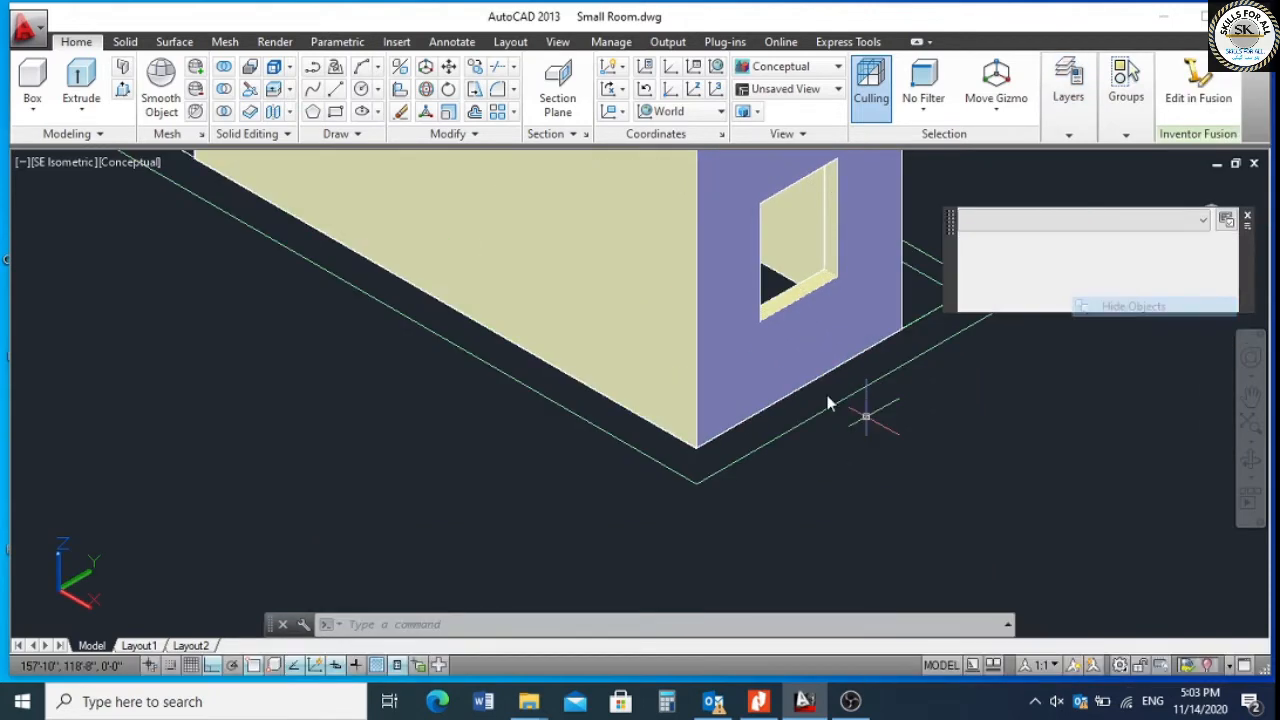
# Move the lower outline rectangle around the building base to the Drain layer.
pyautogui.click(928, 346)
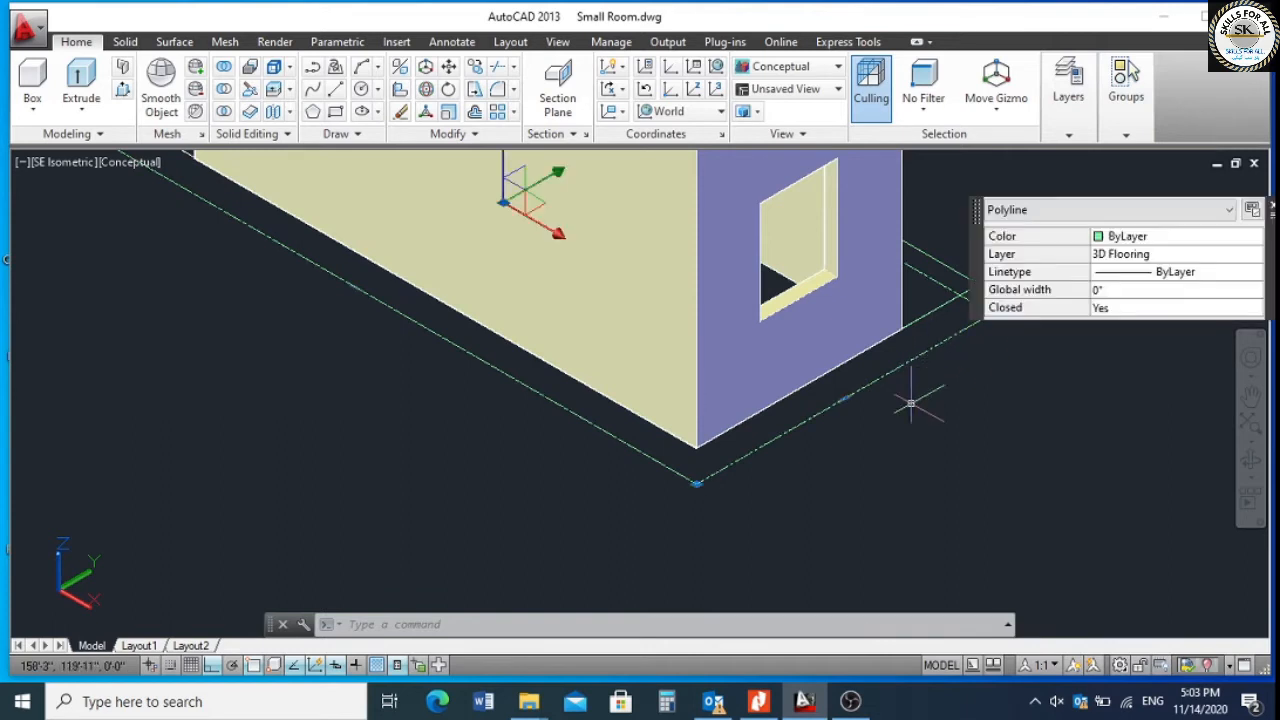
pyautogui.click(1140, 254)
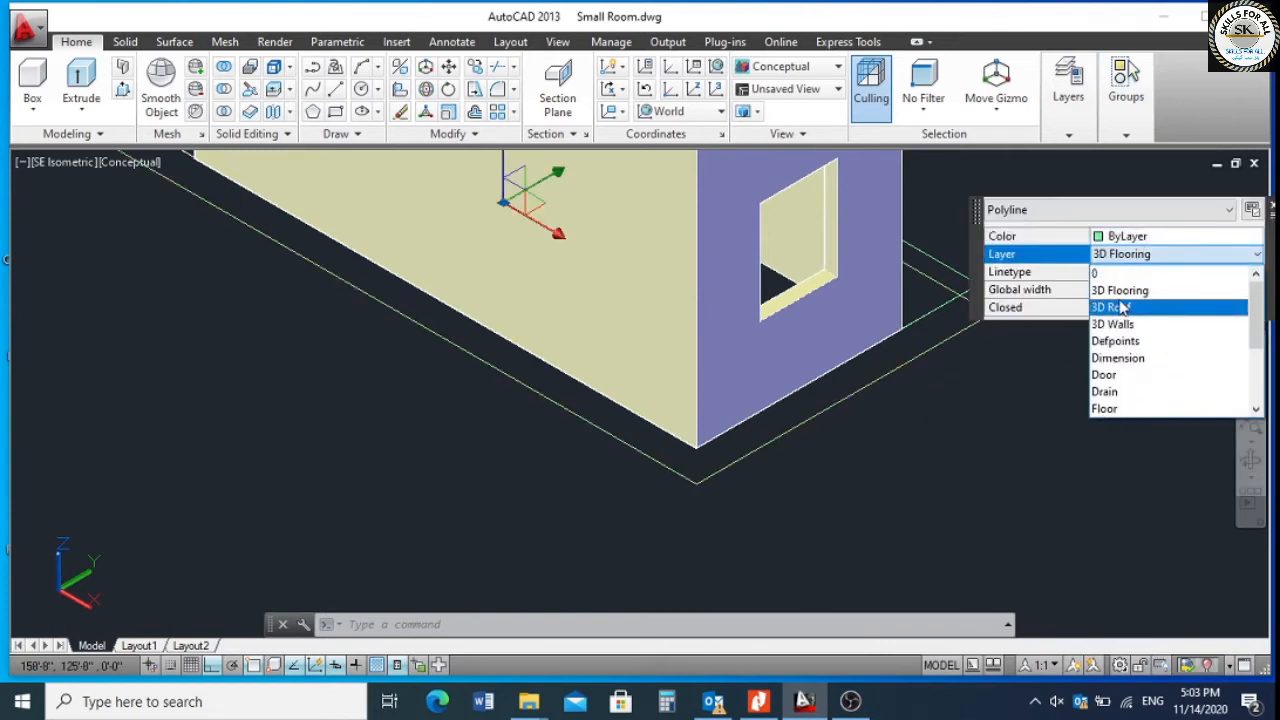
pyautogui.scroll(-3, 1127, 375)
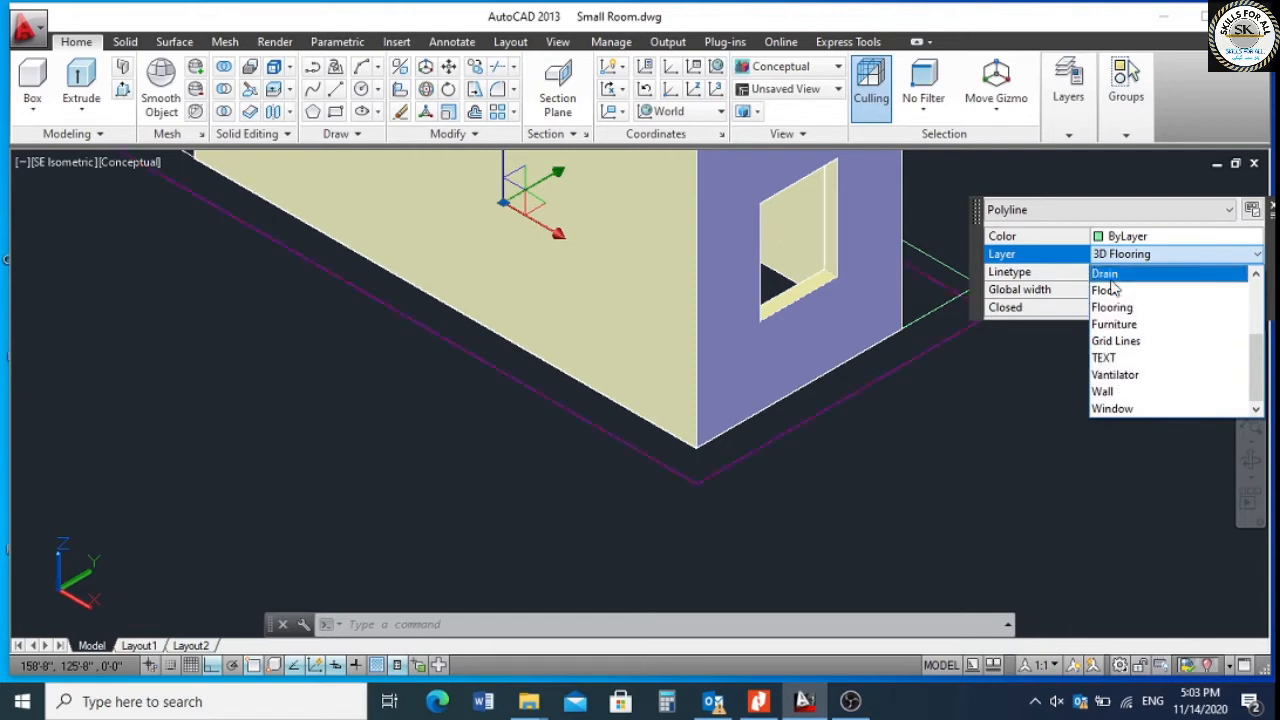
pyautogui.click(1105, 273)
pyautogui.press('Escape')
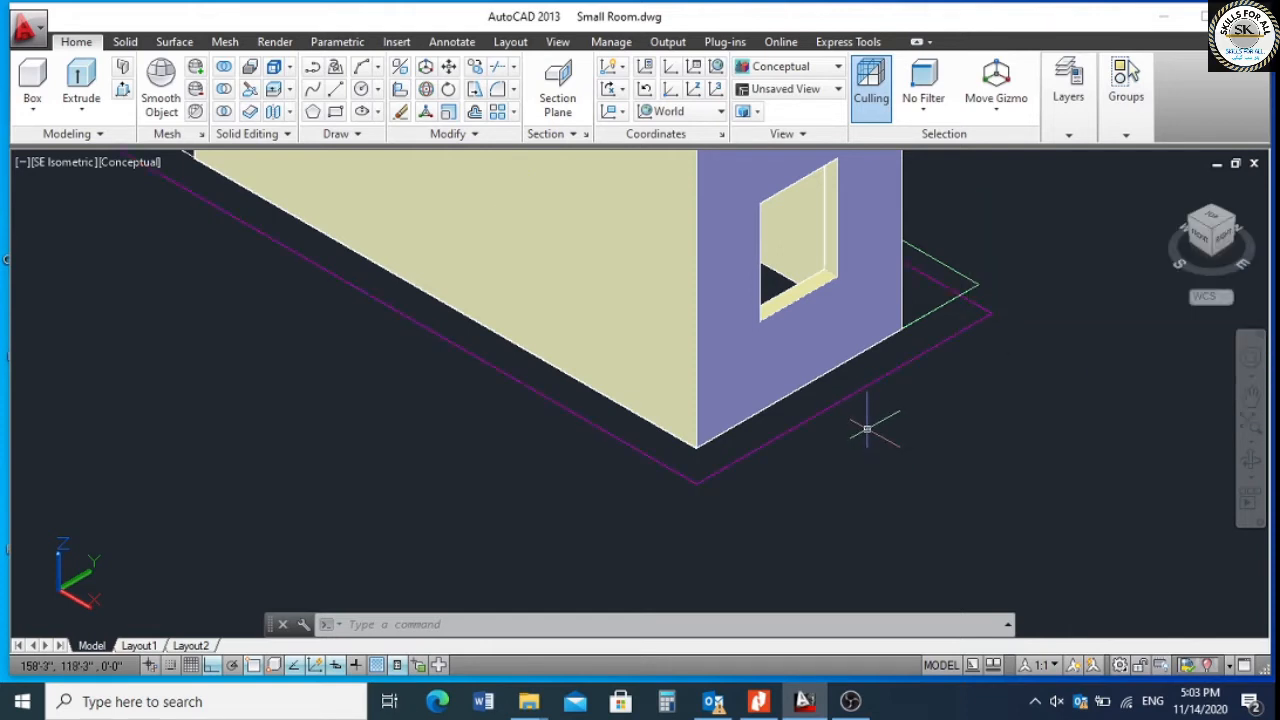
# Offset the Drain rectangle outward by 2'.
pyautogui.write('o')
pyautogui.press('Return')
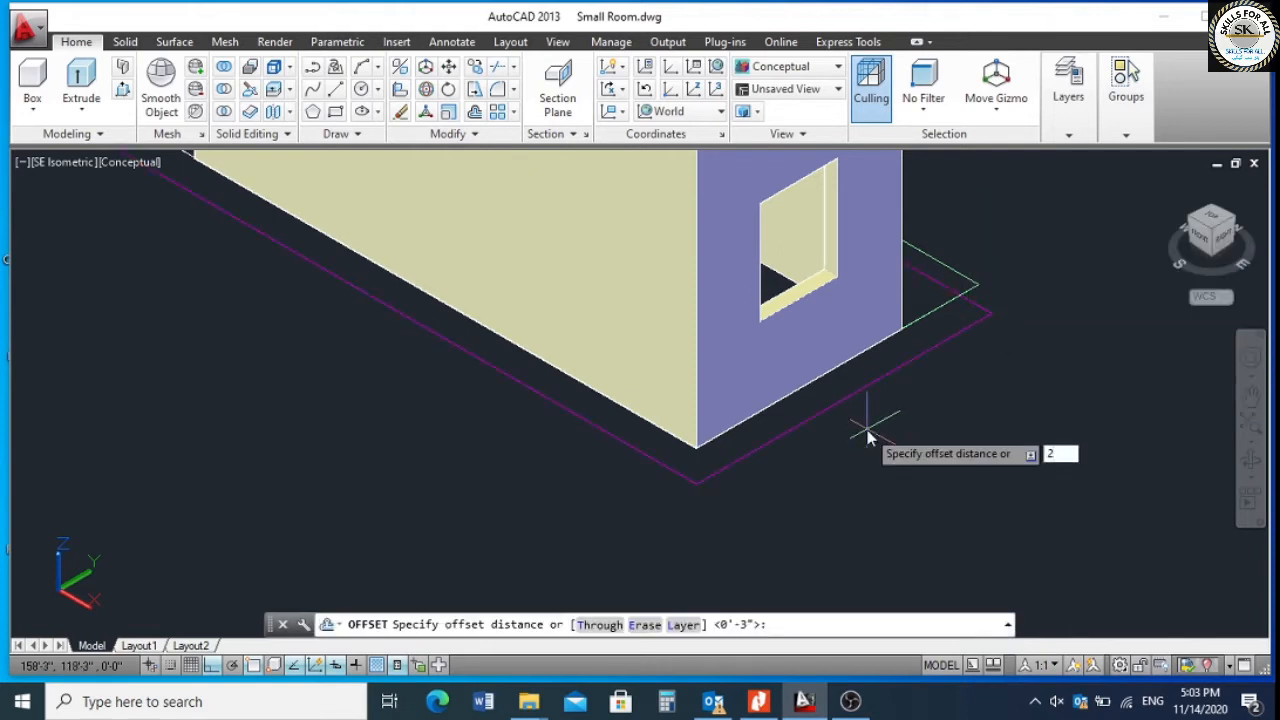
pyautogui.write('2')
pyautogui.press('Return')
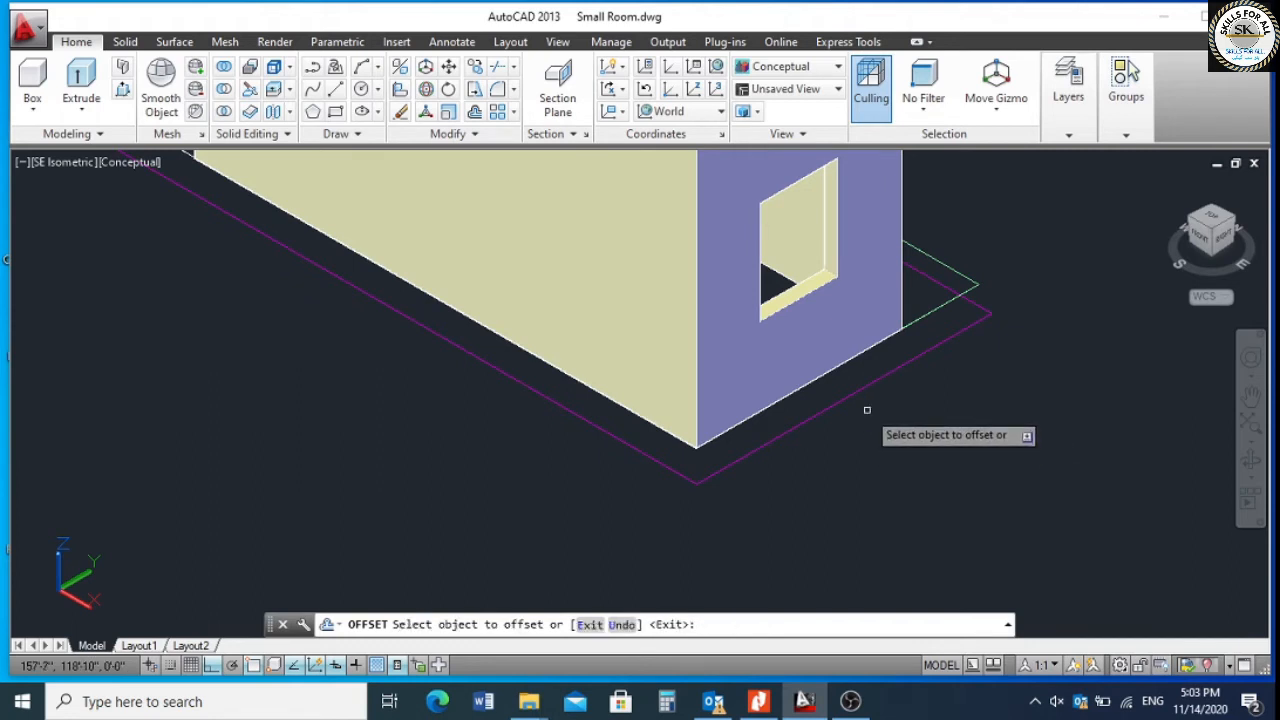
pyautogui.click(867, 388)
pyautogui.click(986, 429)
pyautogui.press('Return')
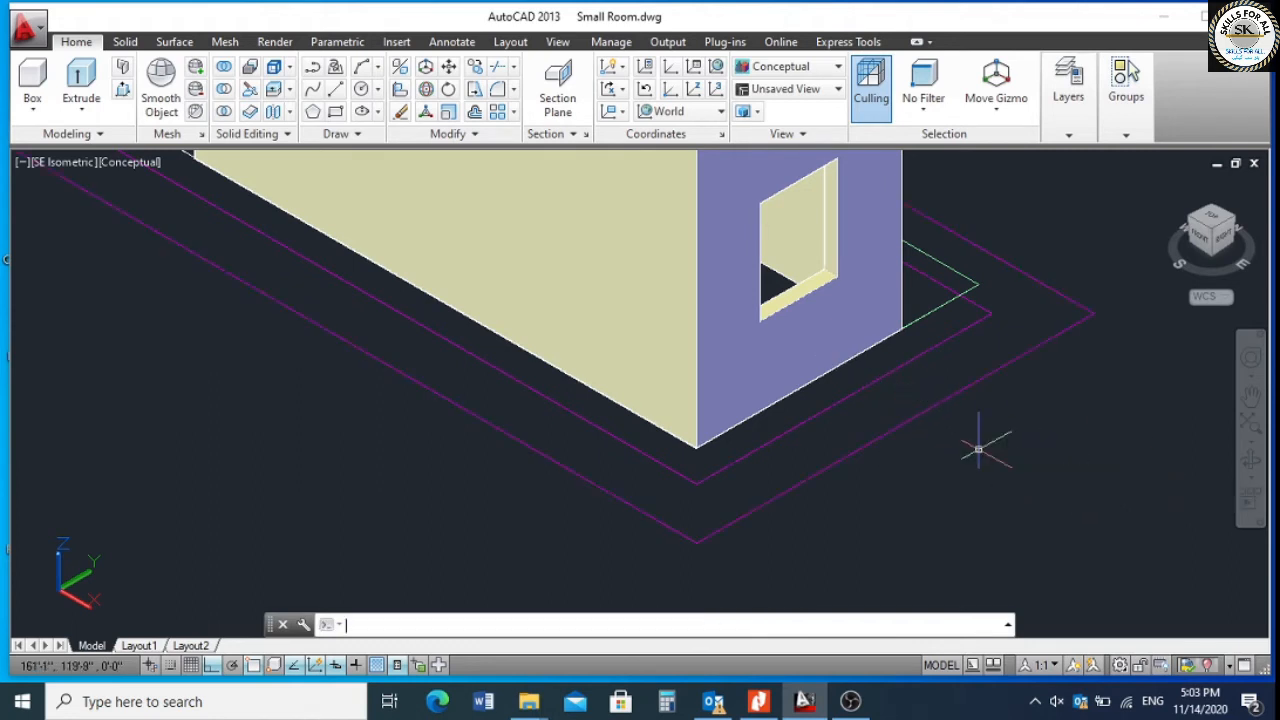
# Erase the original inner Drain rectangle, keeping only the outer offset one.
pyautogui.click(920, 371)
pyautogui.click(891, 366)
pyautogui.press('Delete')
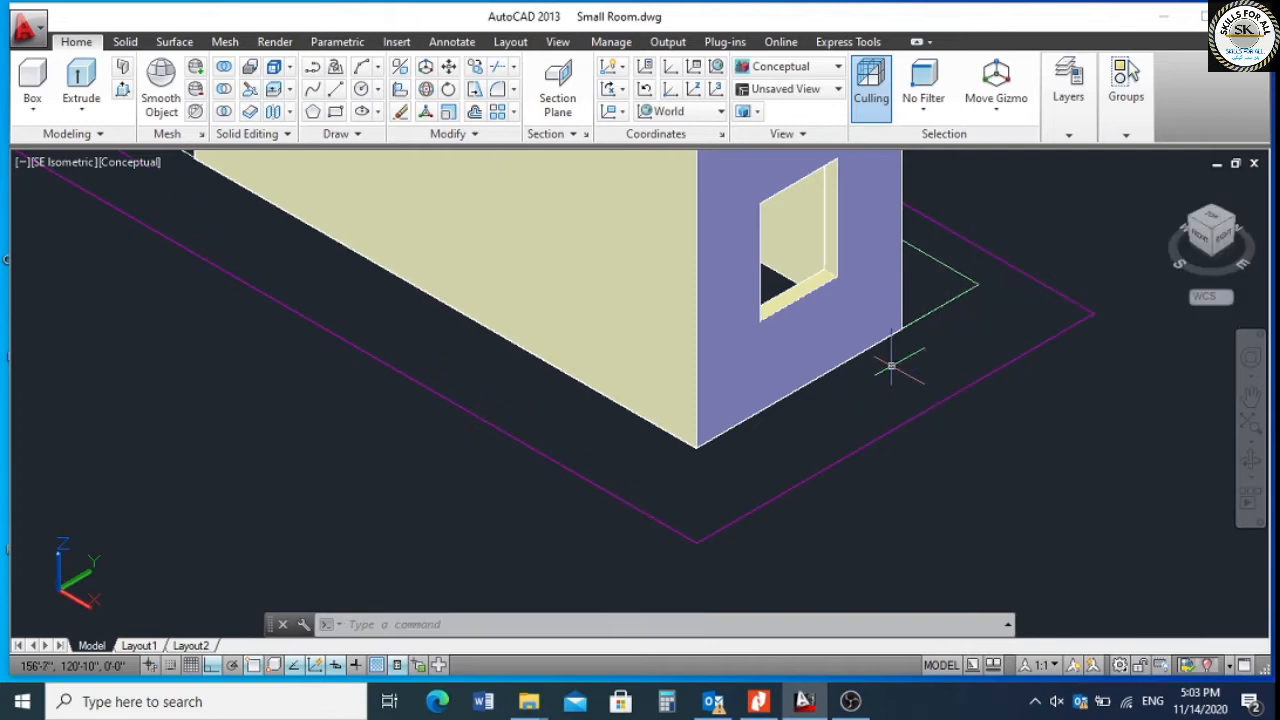
# Extrude the outer Drain rectangle into a thin slab beneath the building.
pyautogui.write('ext')
pyautogui.press('Return')
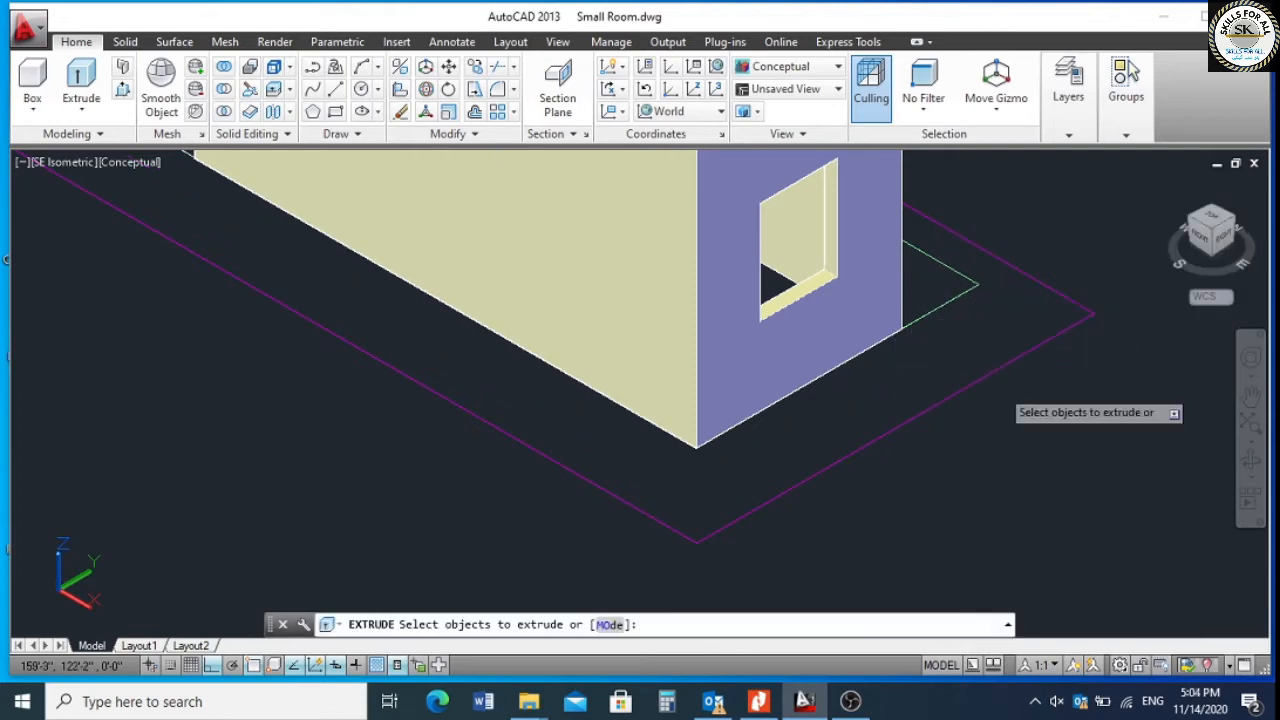
pyautogui.click(925, 410)
pyautogui.rightClick(923, 391)
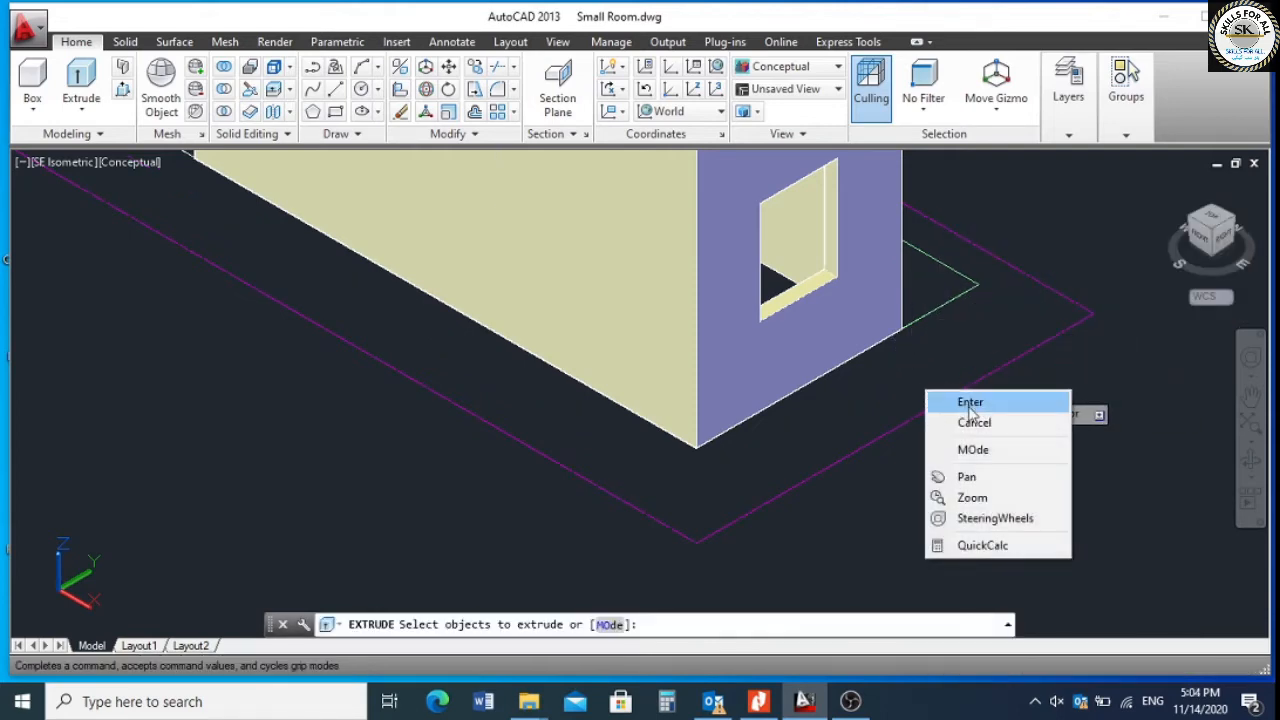
pyautogui.click(963, 403)
pyautogui.scroll(-2, 1045, 406)
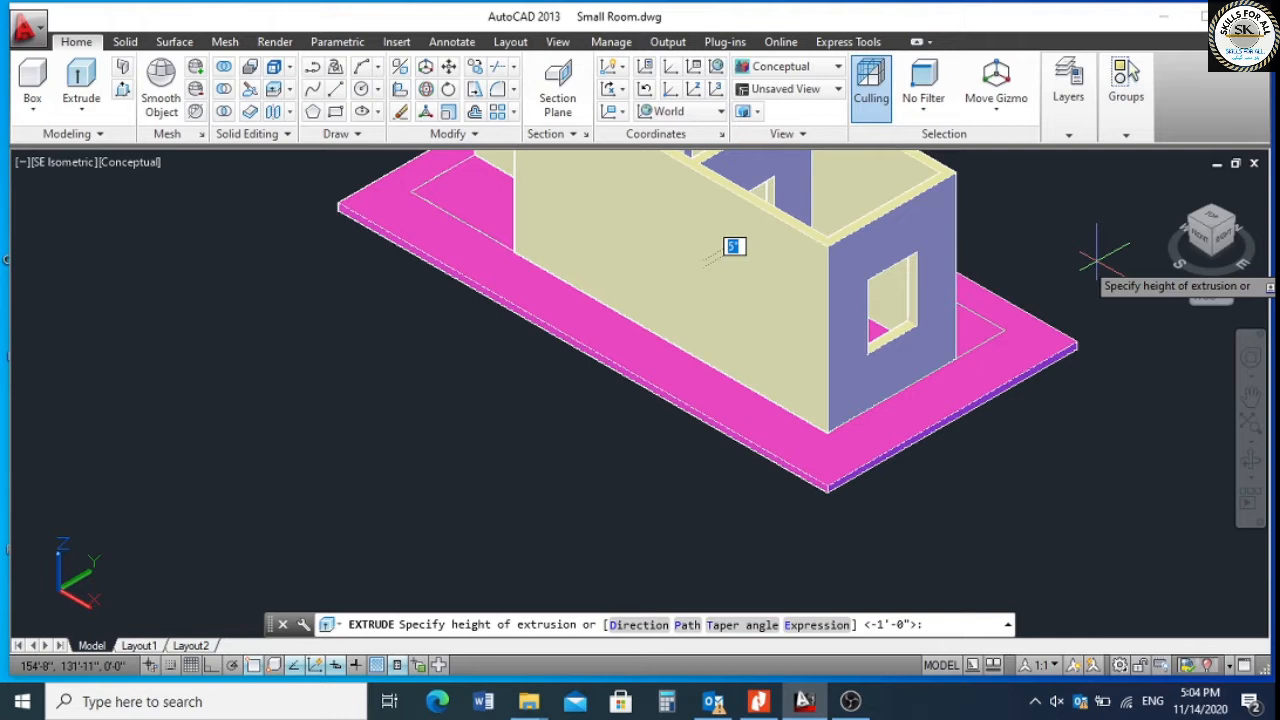
pyautogui.press('Return')
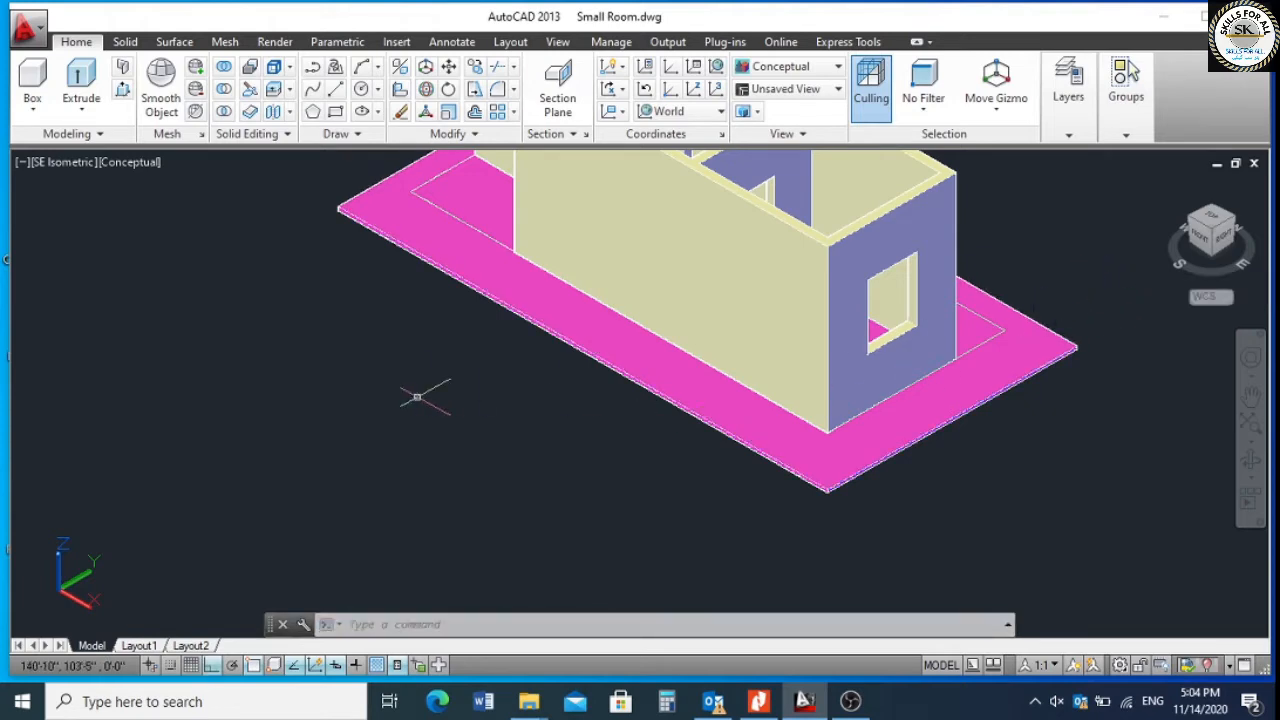
# End object isolation to bring back the hidden floor slab.
pyautogui.rightClick(1150, 228)
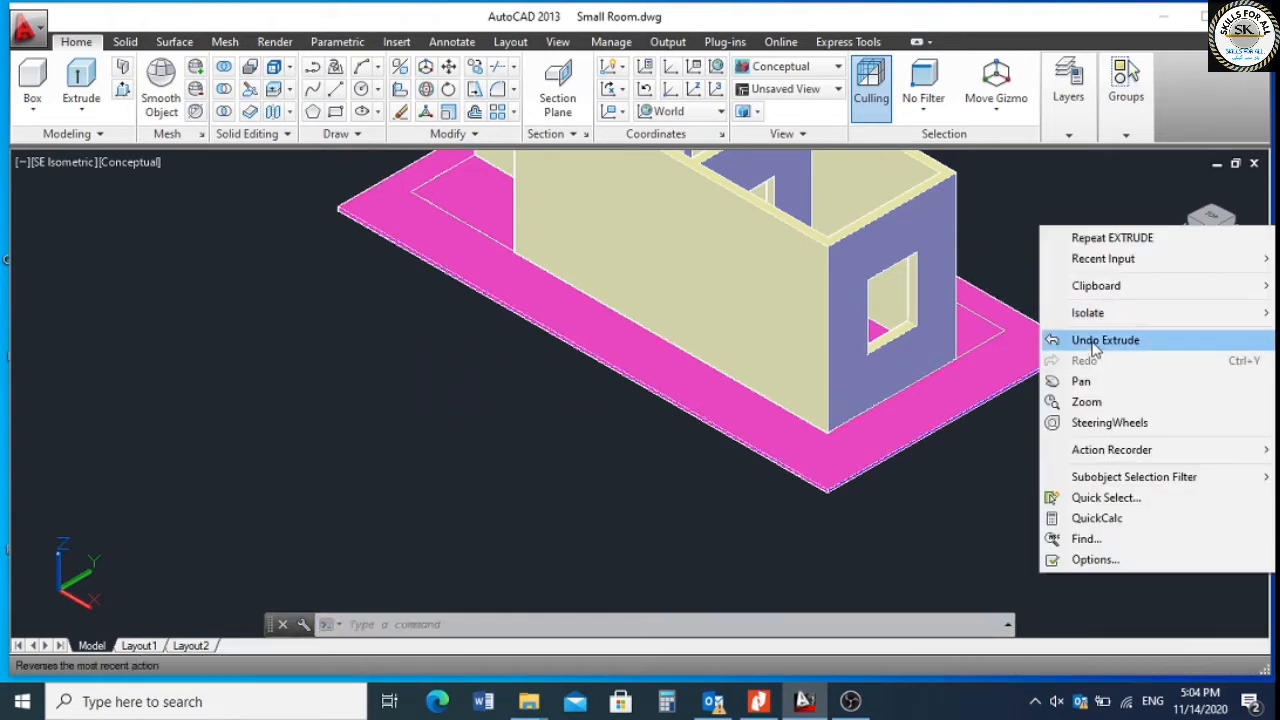
pyautogui.moveTo(1095, 316)
pyautogui.click(940, 355)
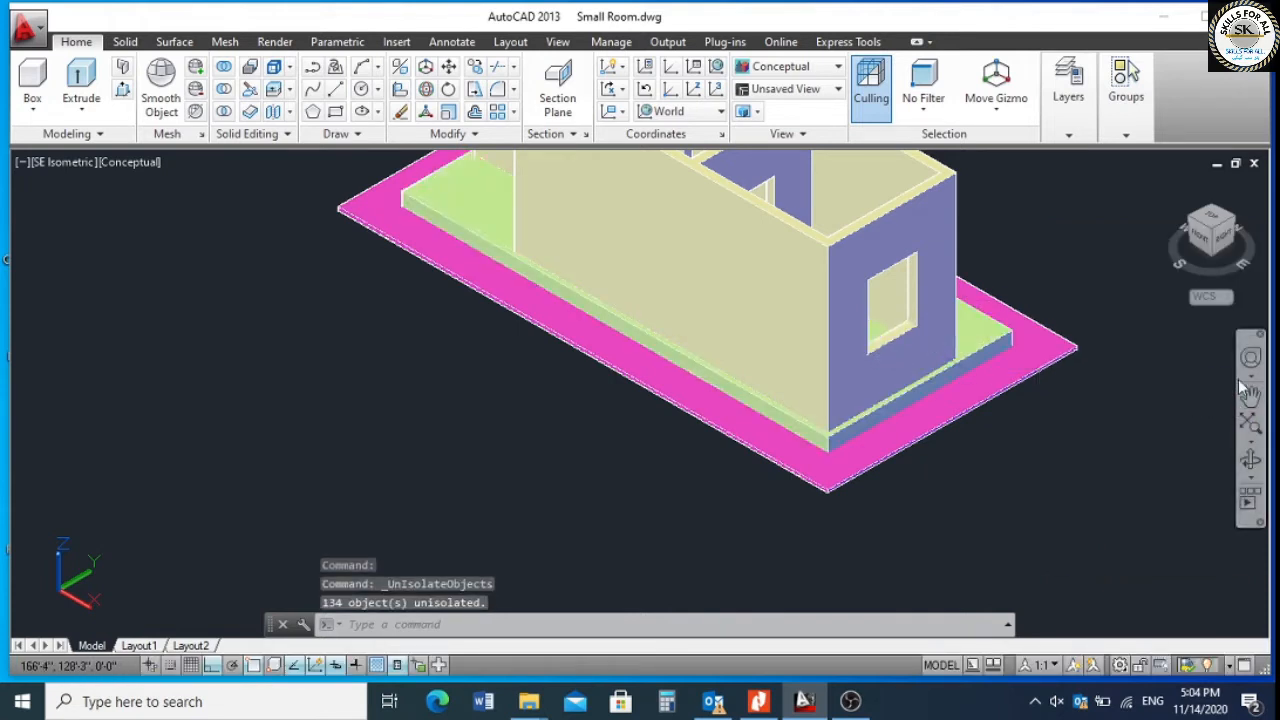
# Switch to the top view of the building and make 3D Roof the current layer.
pyautogui.click(1212, 228)
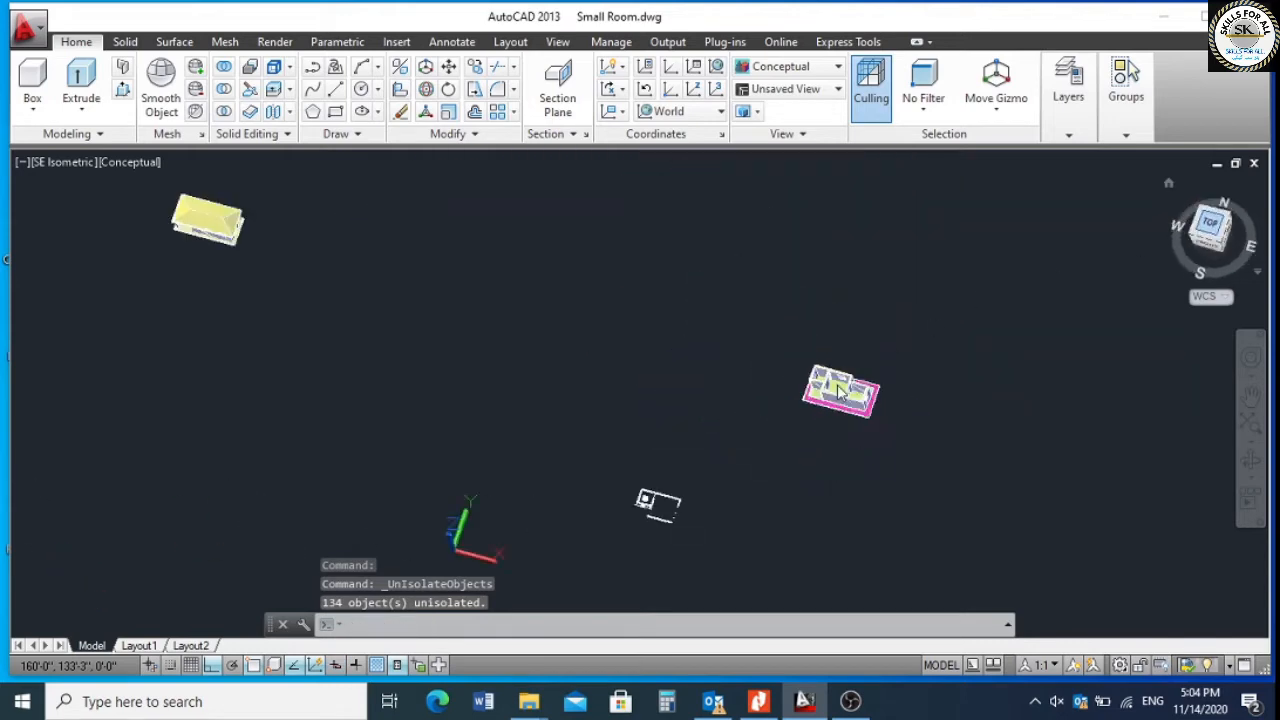
pyautogui.scroll(3, 808, 420)
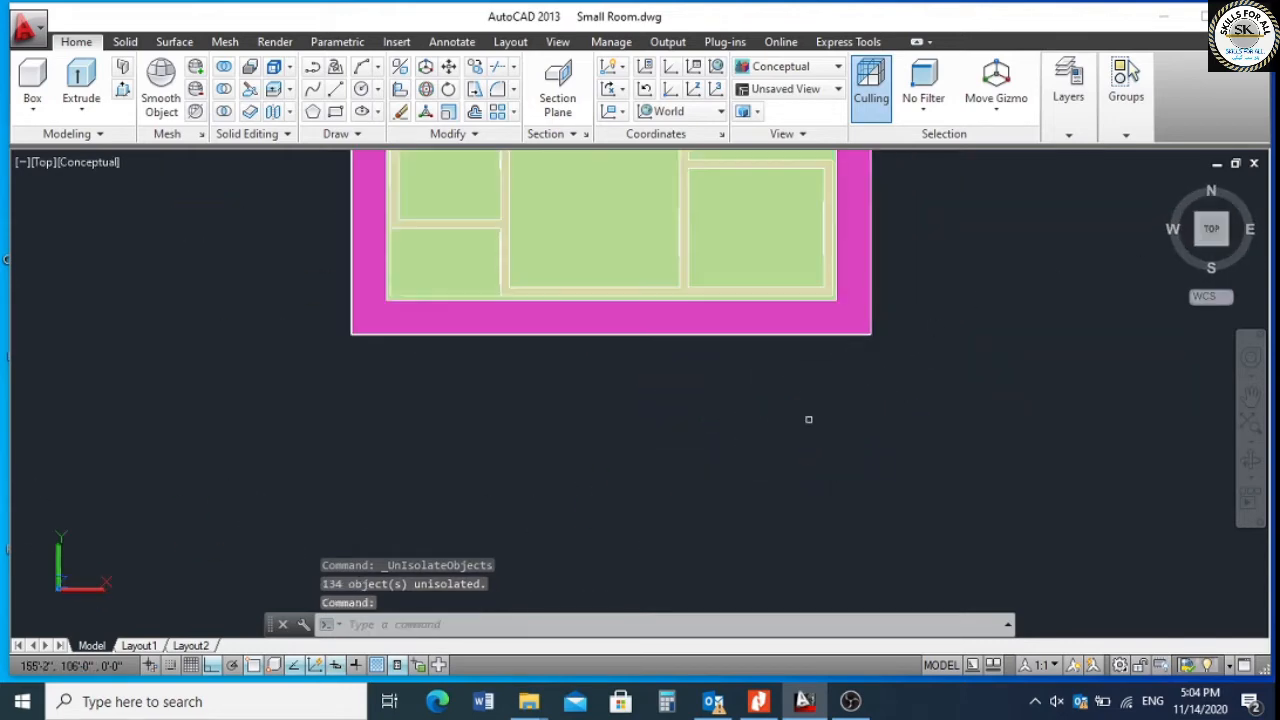
pyautogui.scroll(-2, 801, 322)
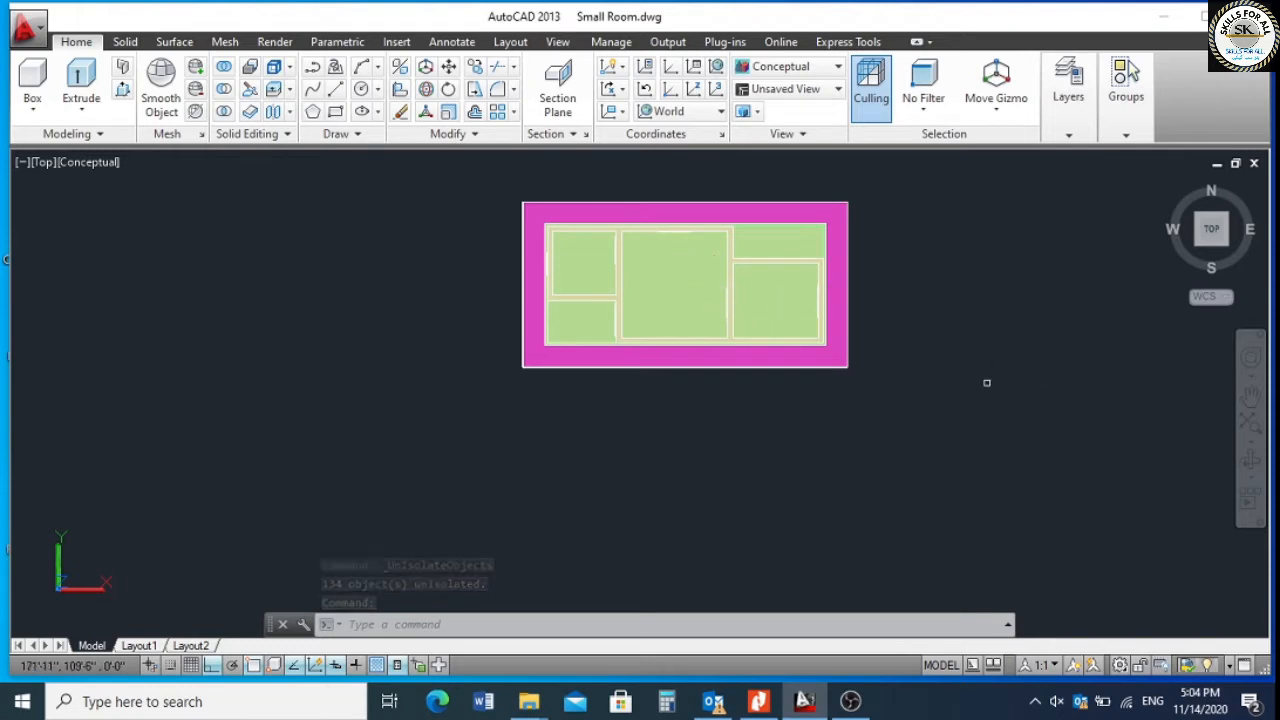
pyautogui.click(1068, 136)
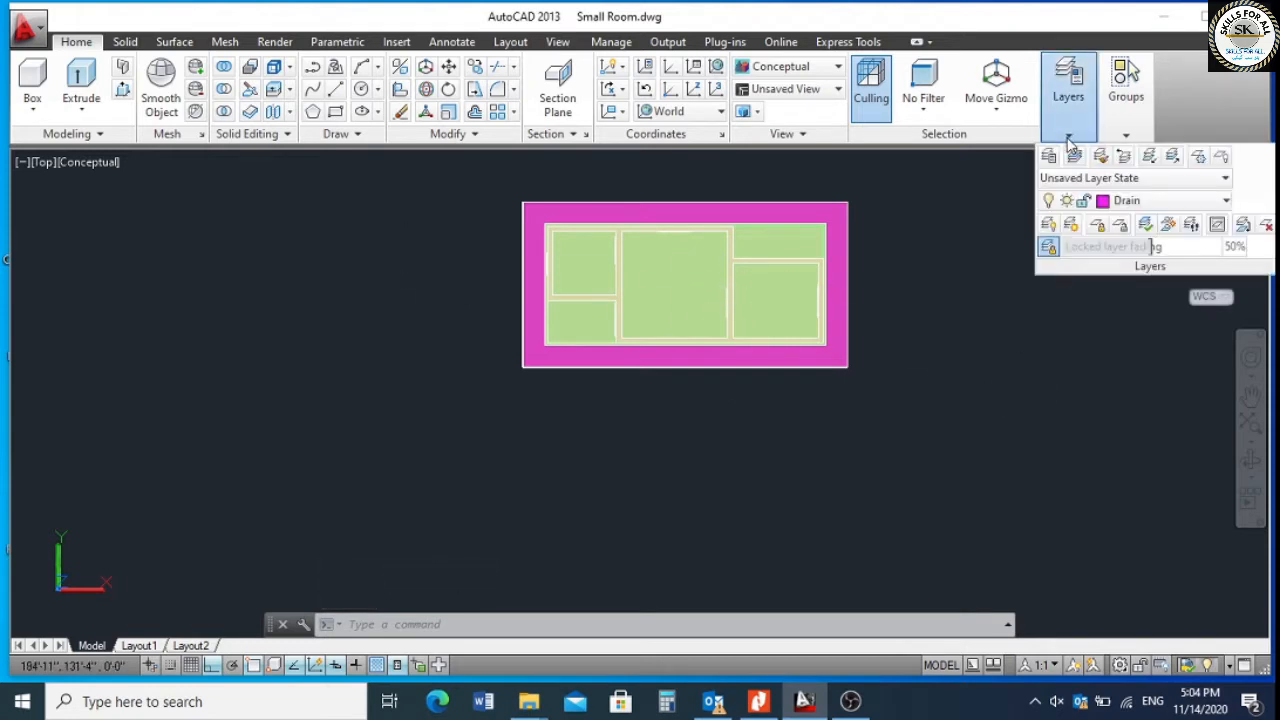
pyautogui.click(1155, 202)
pyautogui.scroll(2, 1170, 272)
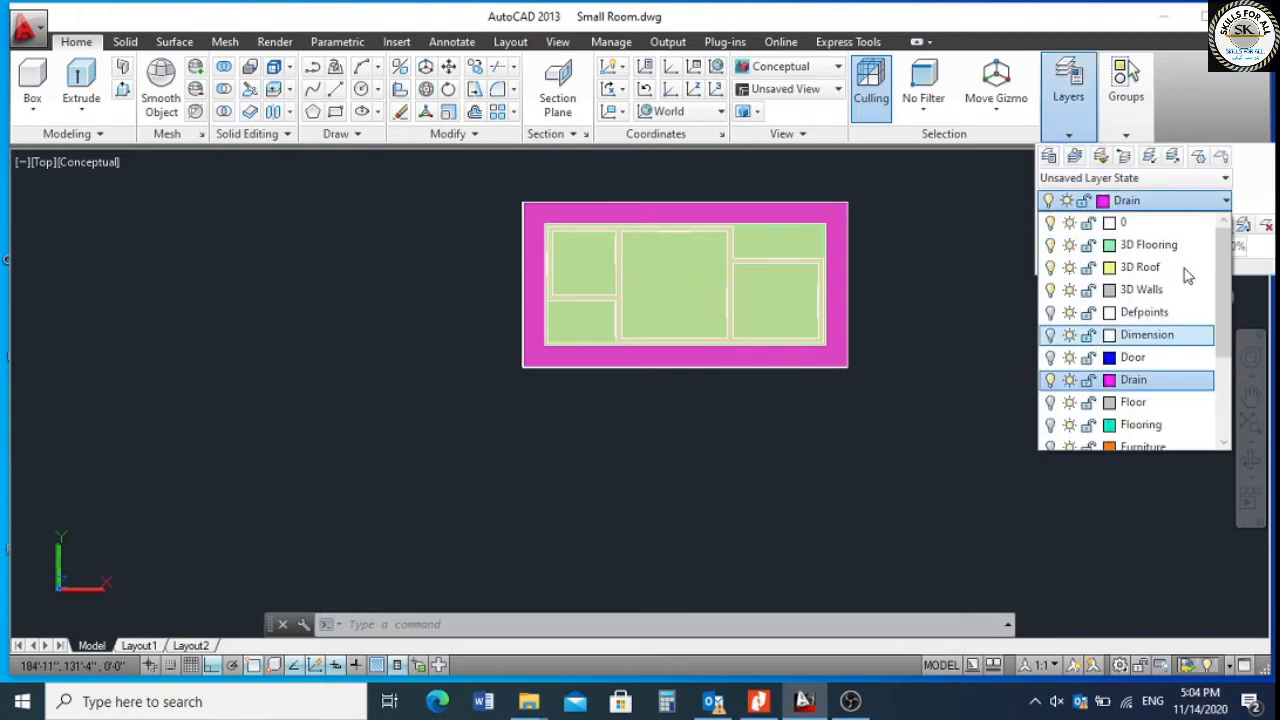
pyautogui.click(1178, 270)
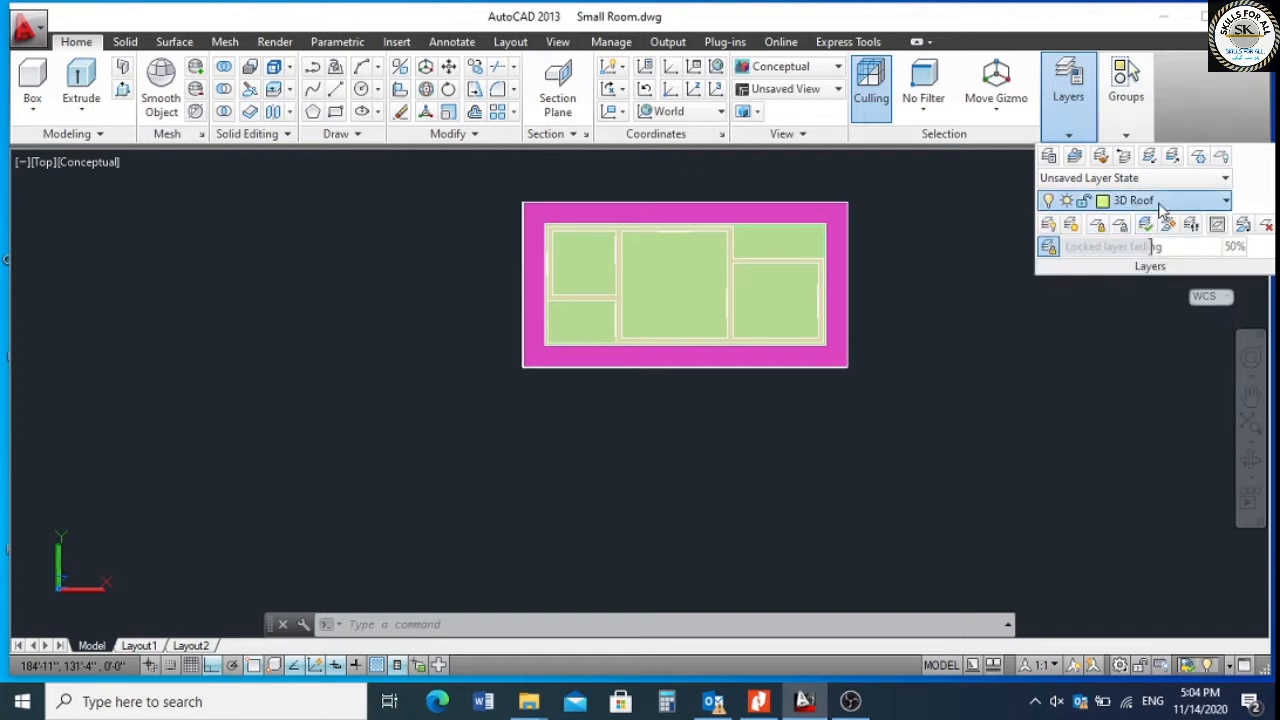
# Turn off the 3D Flooring and Drain layers so only the walls are shown.
pyautogui.click(1098, 200)
pyautogui.scroll(1, 1060, 235)
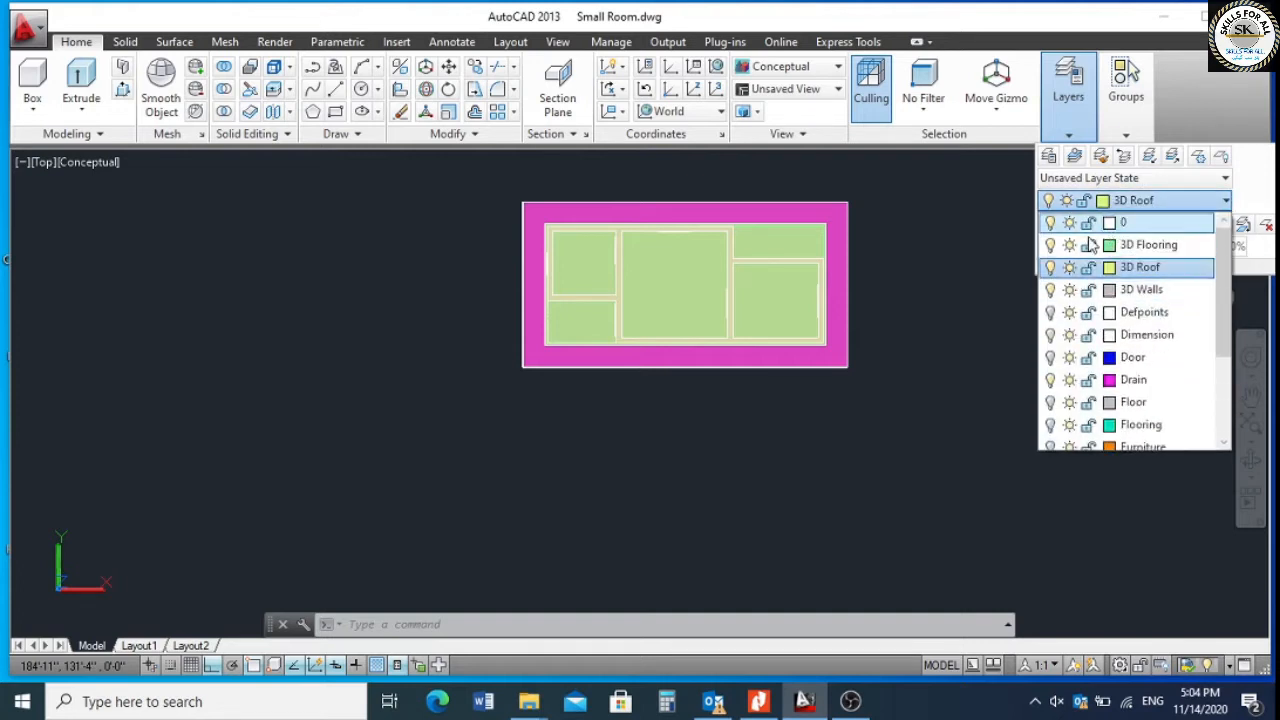
pyautogui.click(1050, 247)
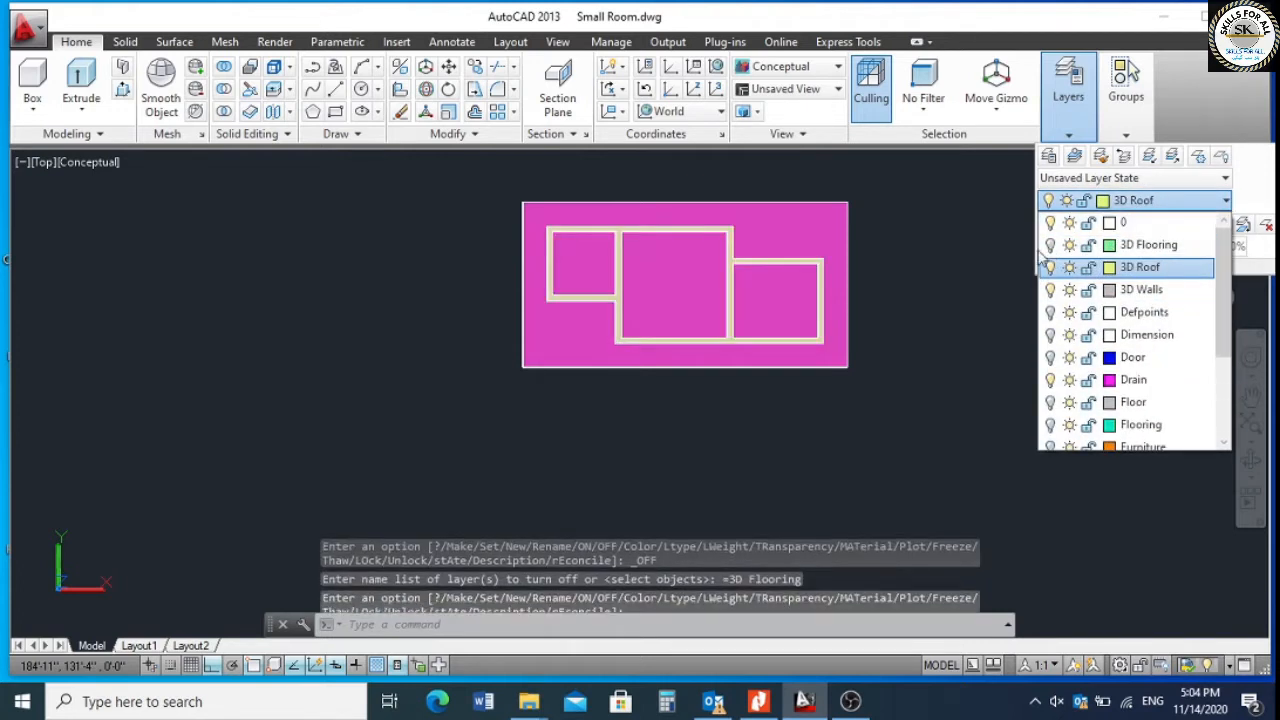
pyautogui.click(1050, 381)
pyautogui.click(924, 380)
pyautogui.click(855, 405)
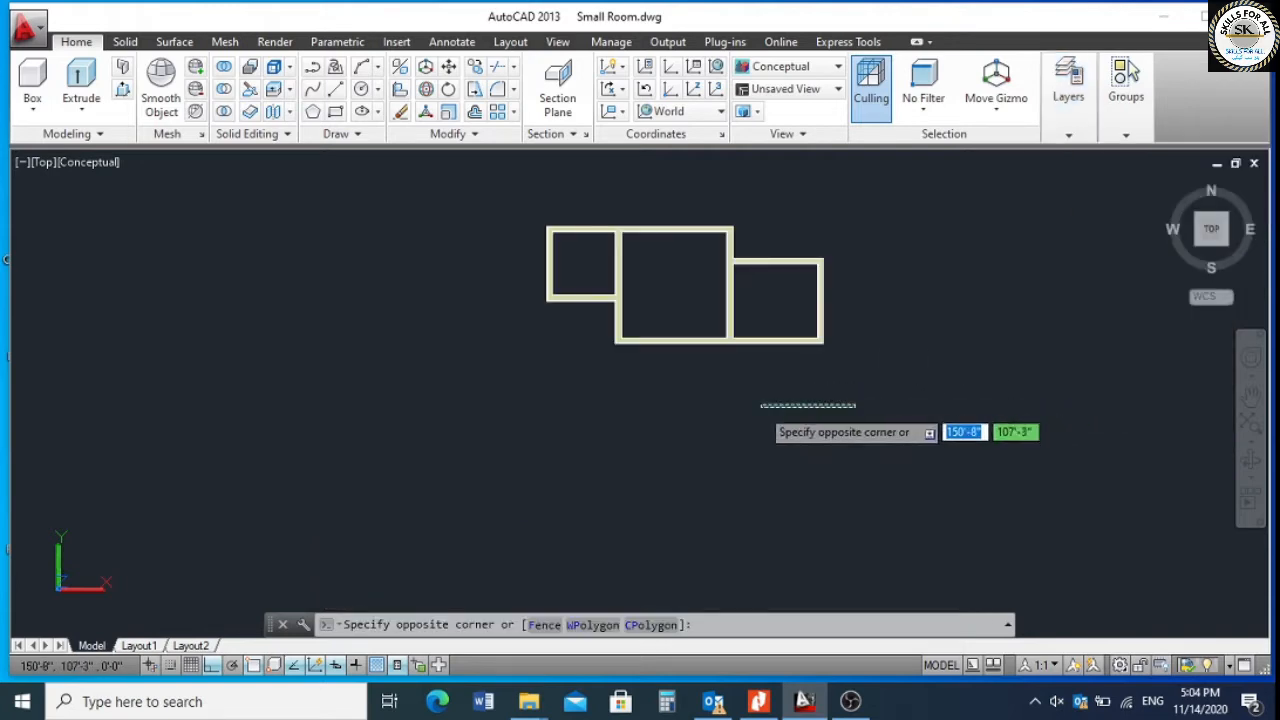
pyautogui.click(642, 409)
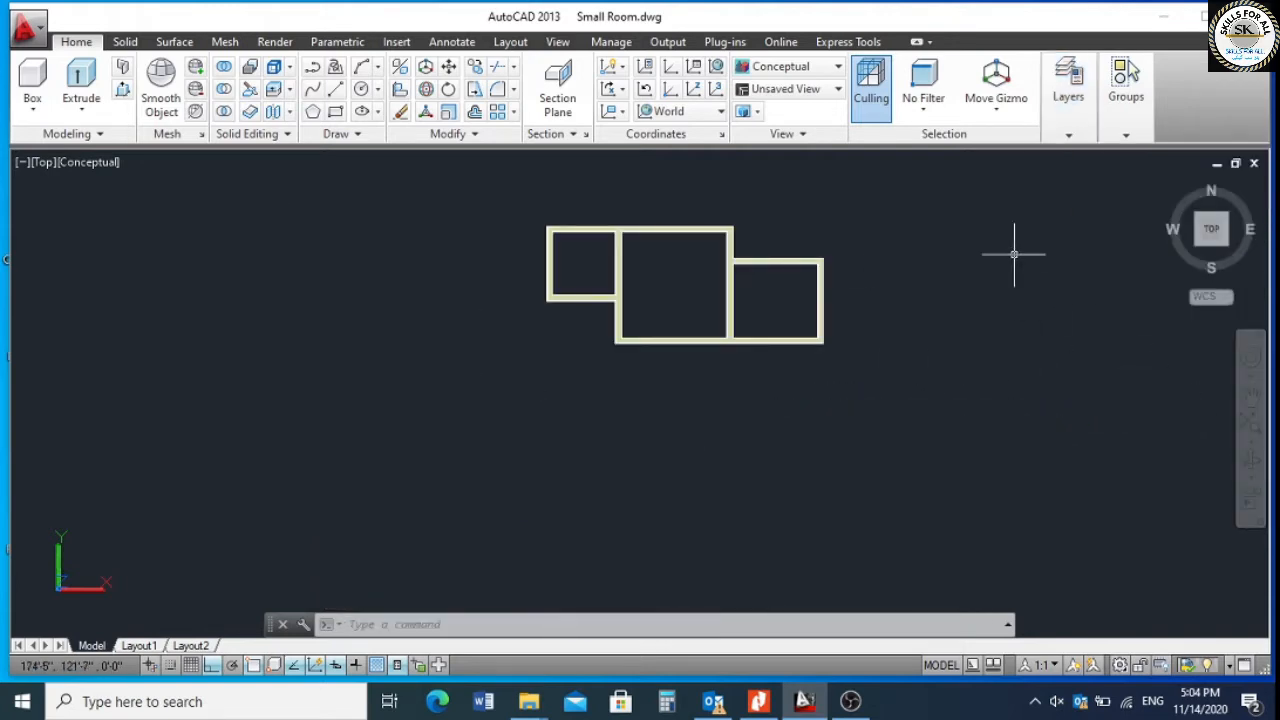
# Draw a rectangle enclosing the whole building, from the walls' outer top-left corner to their outer bottom-right corner.
pyautogui.click(313, 112)
pyautogui.scroll(5, 547, 224)
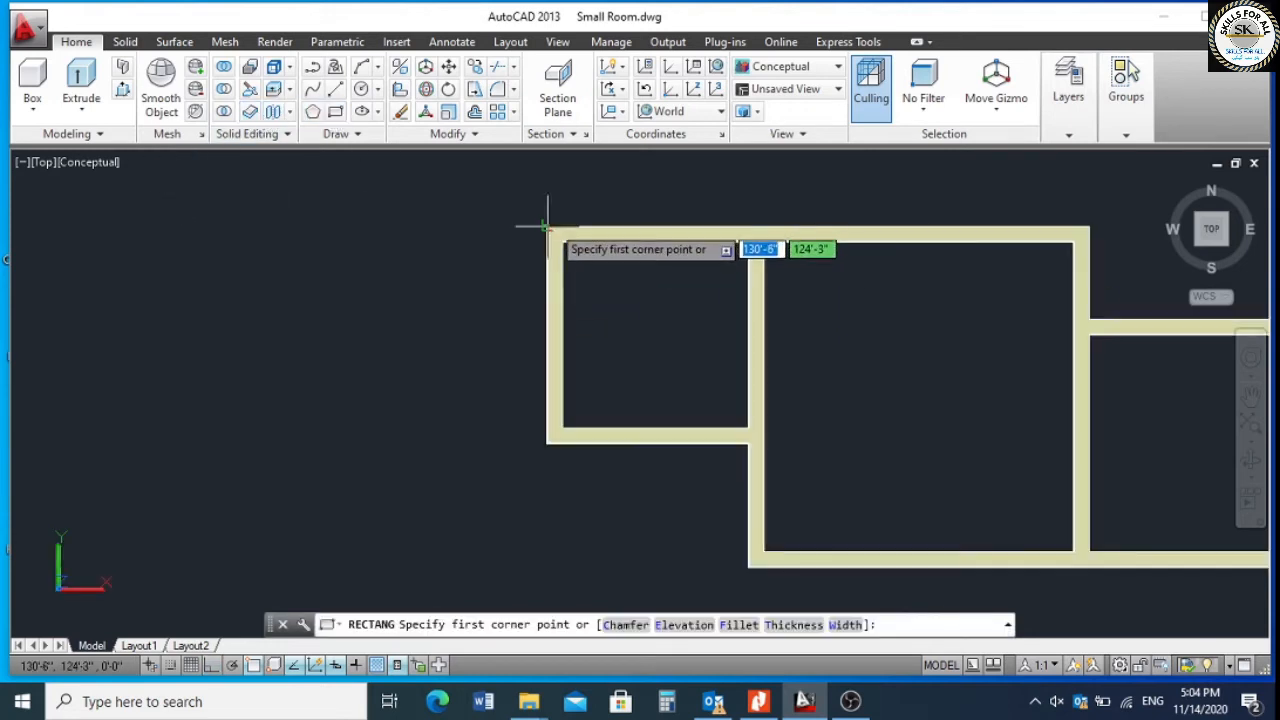
pyautogui.click(547, 224)
pyautogui.scroll(-4, 880, 380)
pyautogui.scroll(3, 710, 305)
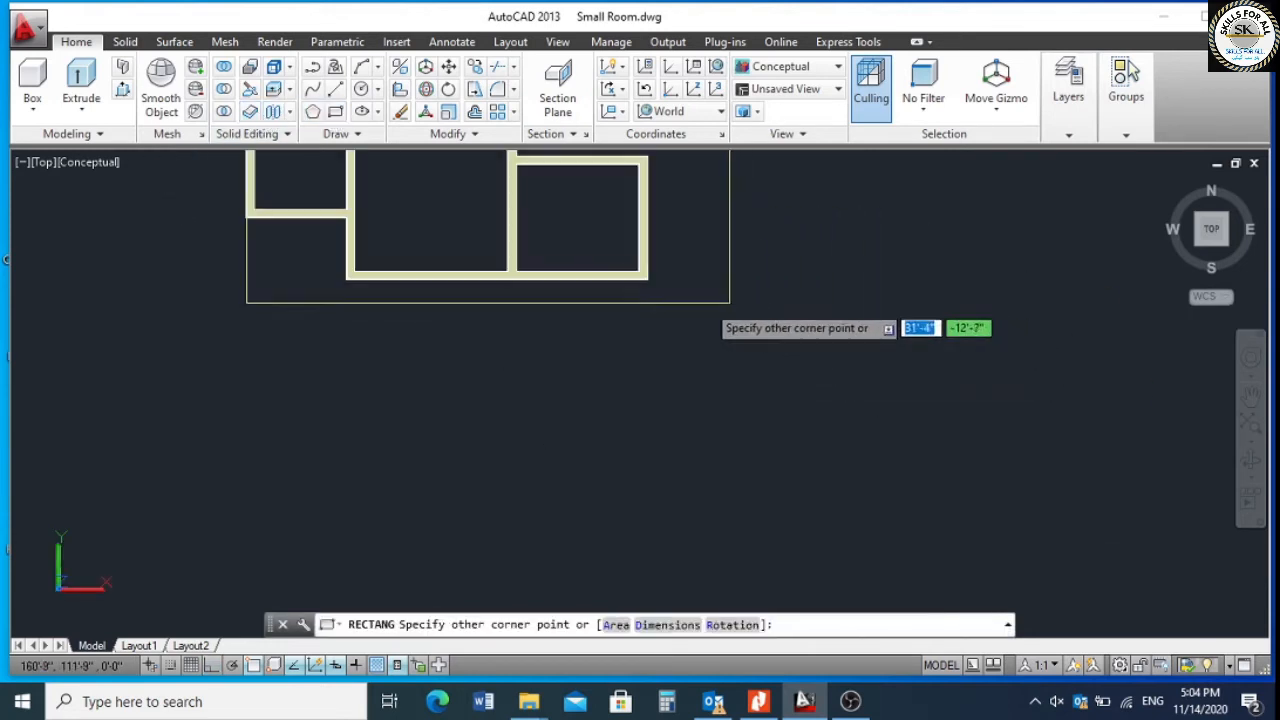
pyautogui.click(647, 278)
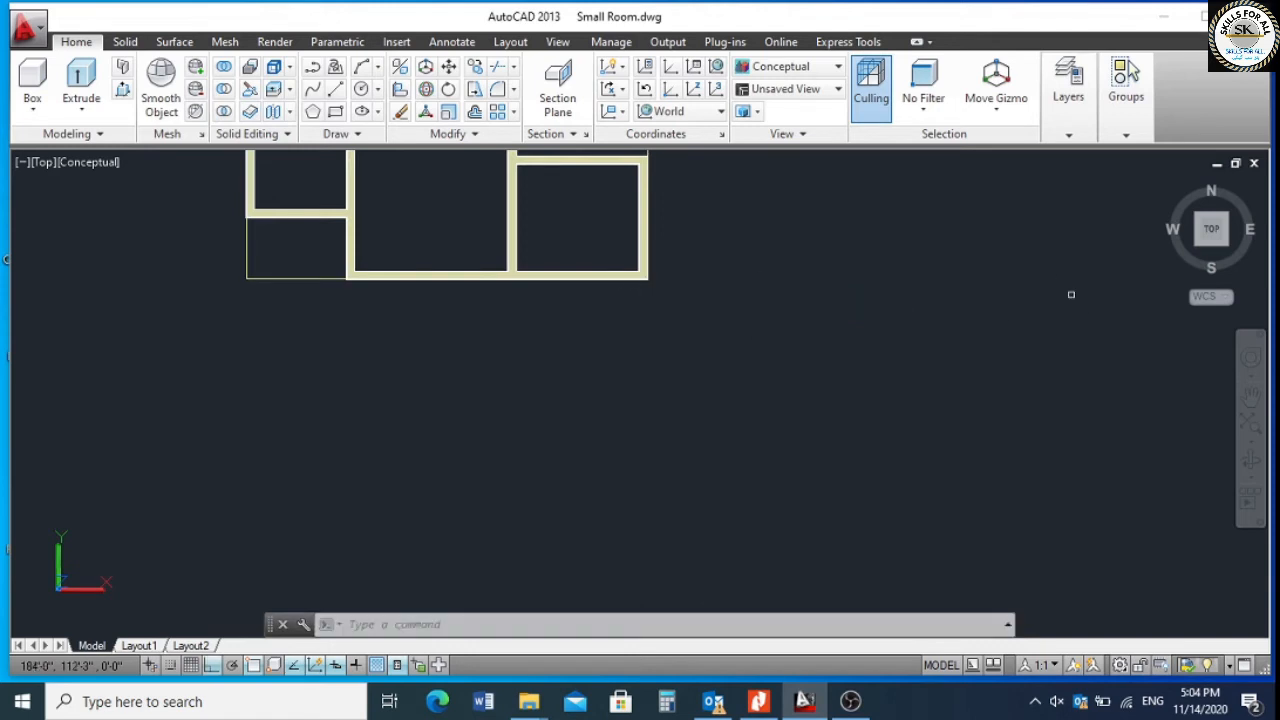
# In the SE Isometric view, move the rectangle vertically from the base corner of the walls to their top corner.
pyautogui.click(1229, 250)
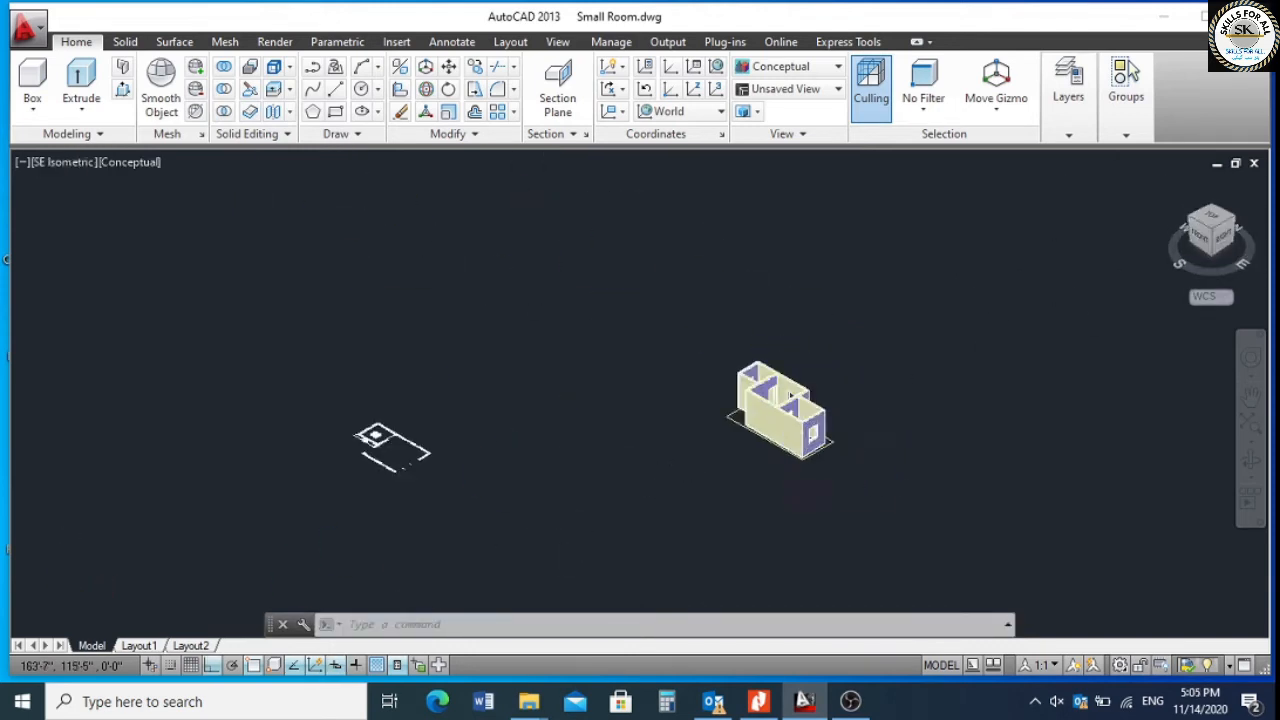
pyautogui.scroll(5, 806, 465)
pyautogui.click(858, 400)
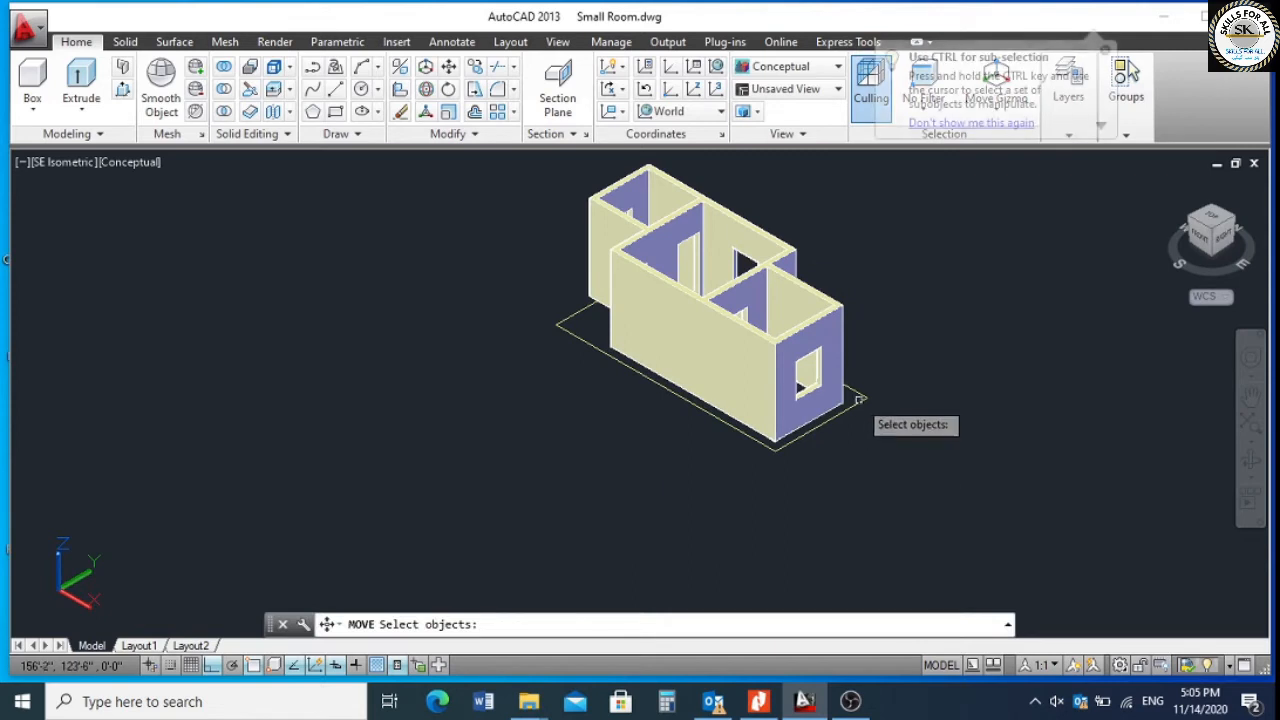
pyautogui.press('Return')
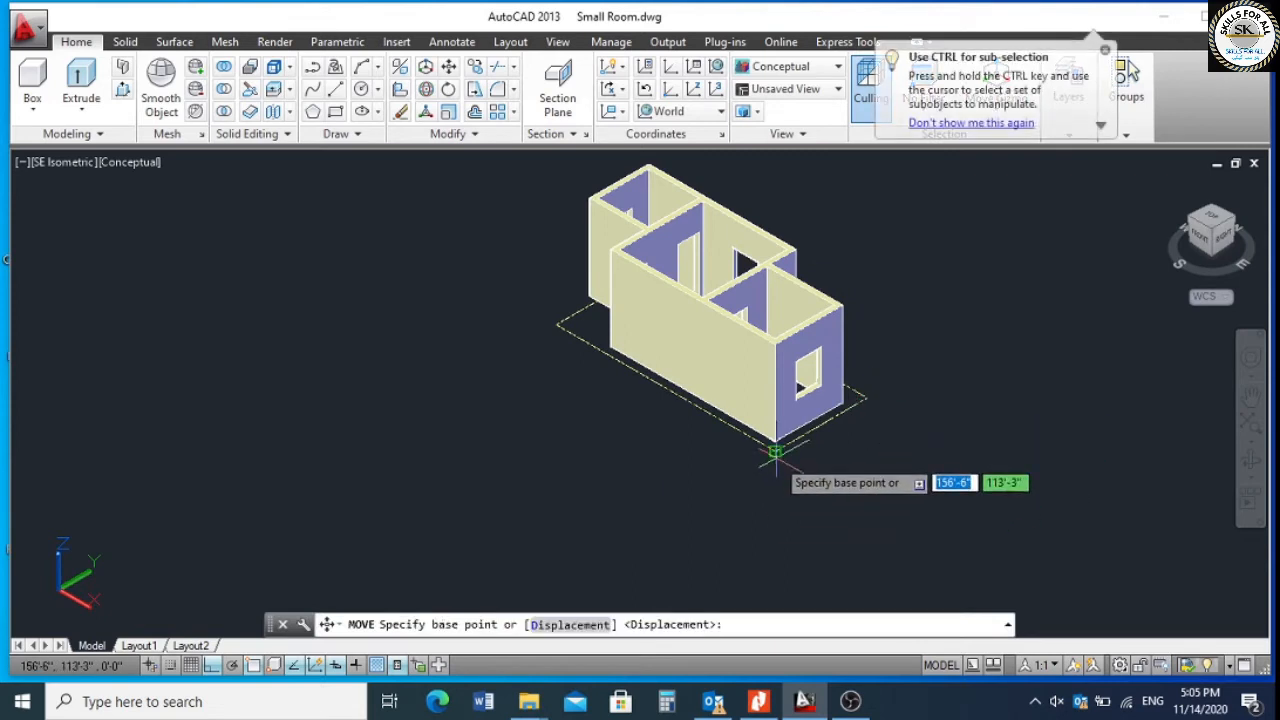
pyautogui.click(775, 446)
pyautogui.scroll(4, 775, 420)
pyautogui.click(778, 327)
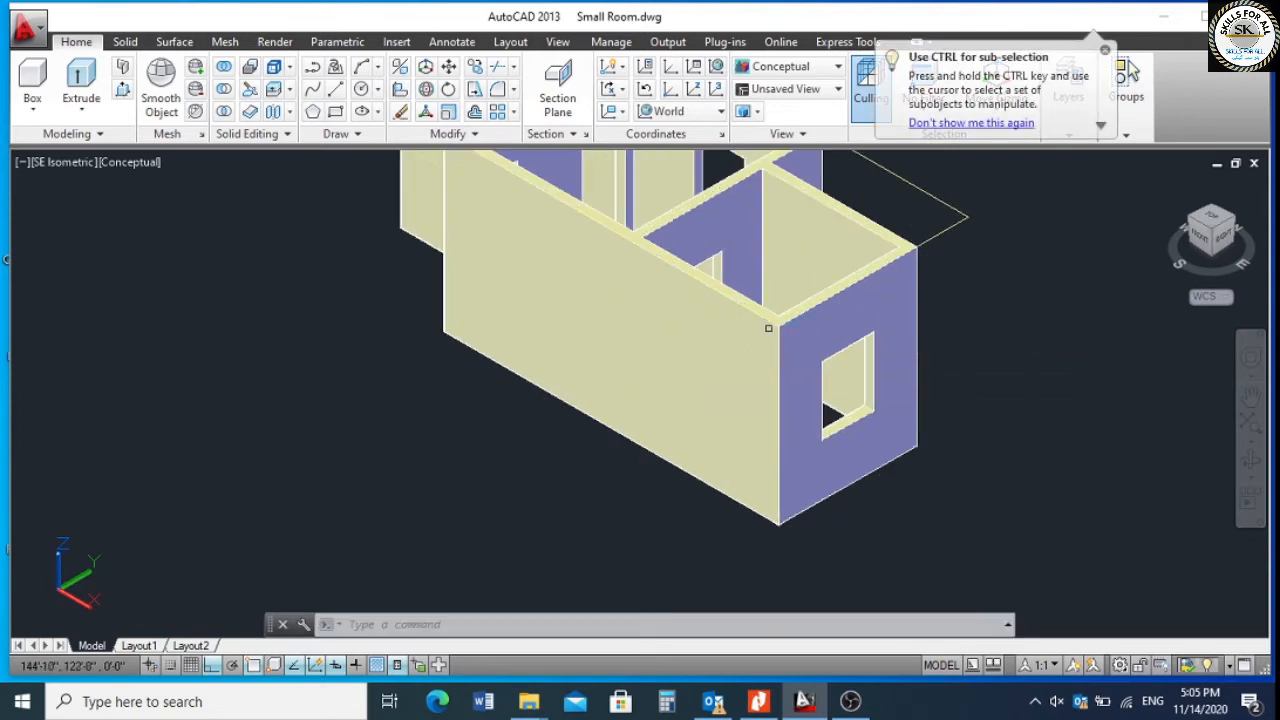
# Offset the rectangle on top of the walls outward by 1' for the roof overhang.
pyautogui.scroll(-4, 740, 490)
pyautogui.scroll(3, 683, 345)
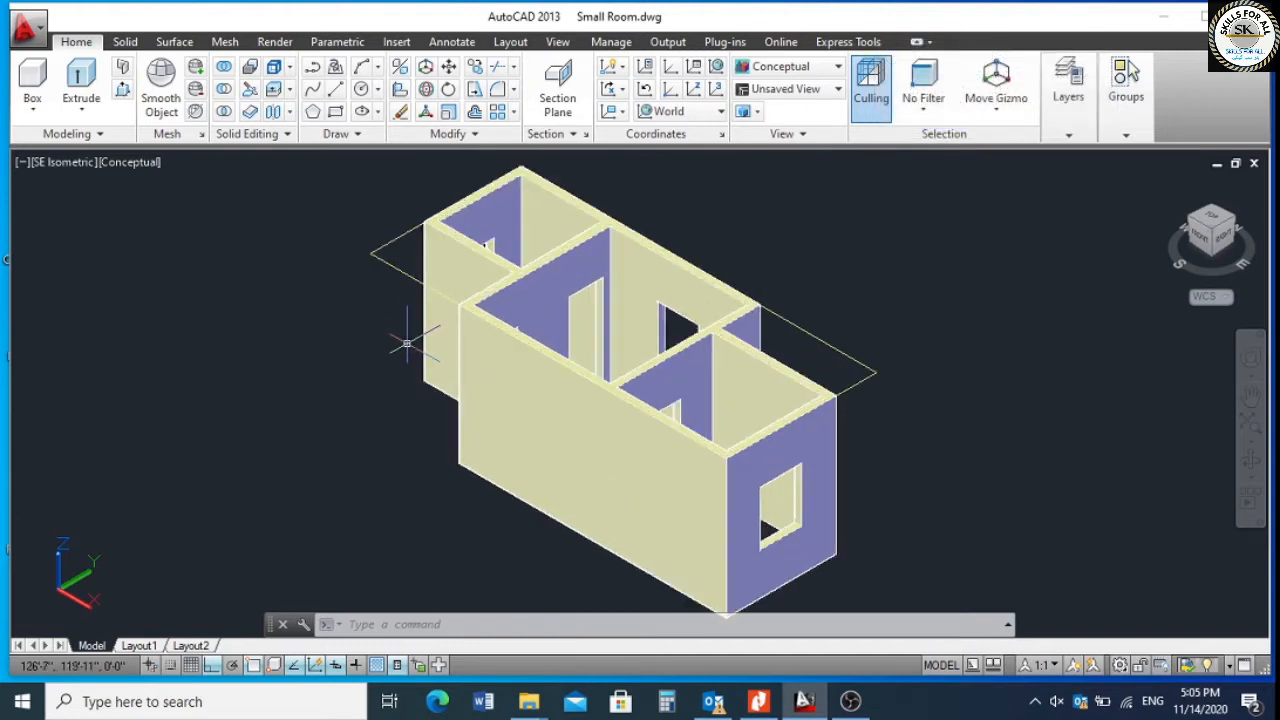
pyautogui.scroll(-3, 766, 566)
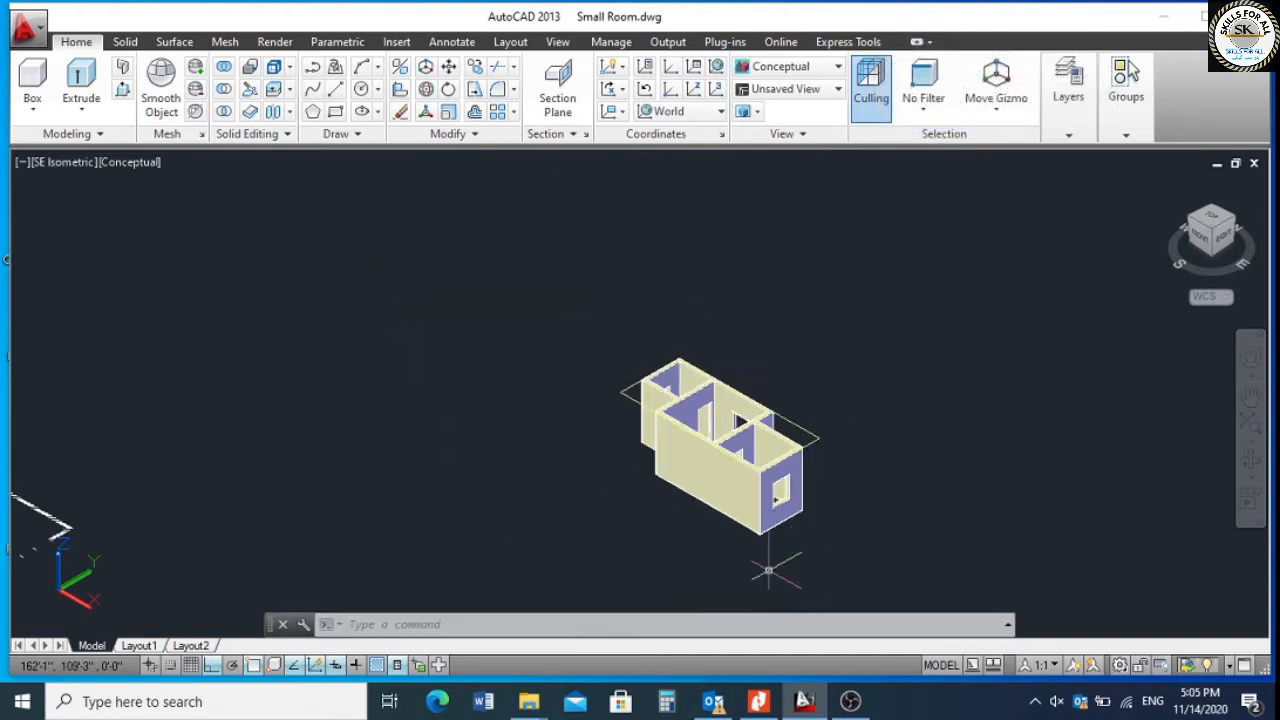
pyautogui.scroll(2, 771, 543)
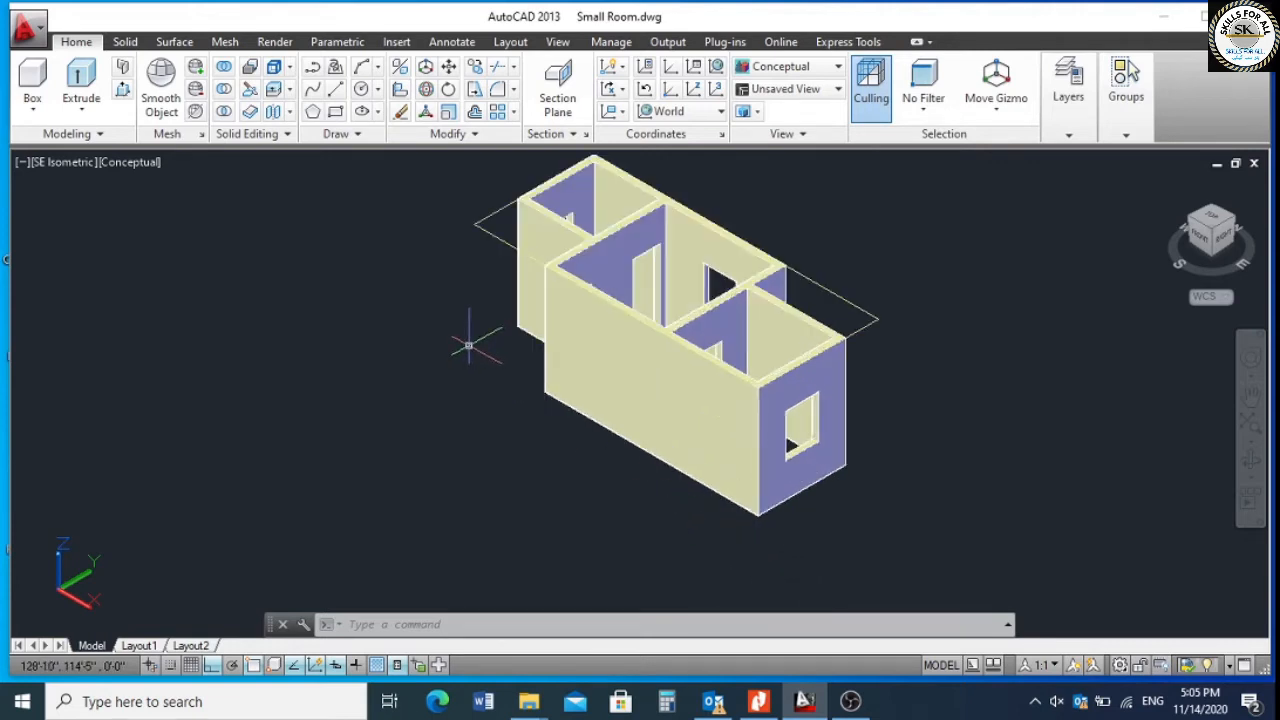
pyautogui.press('Return')
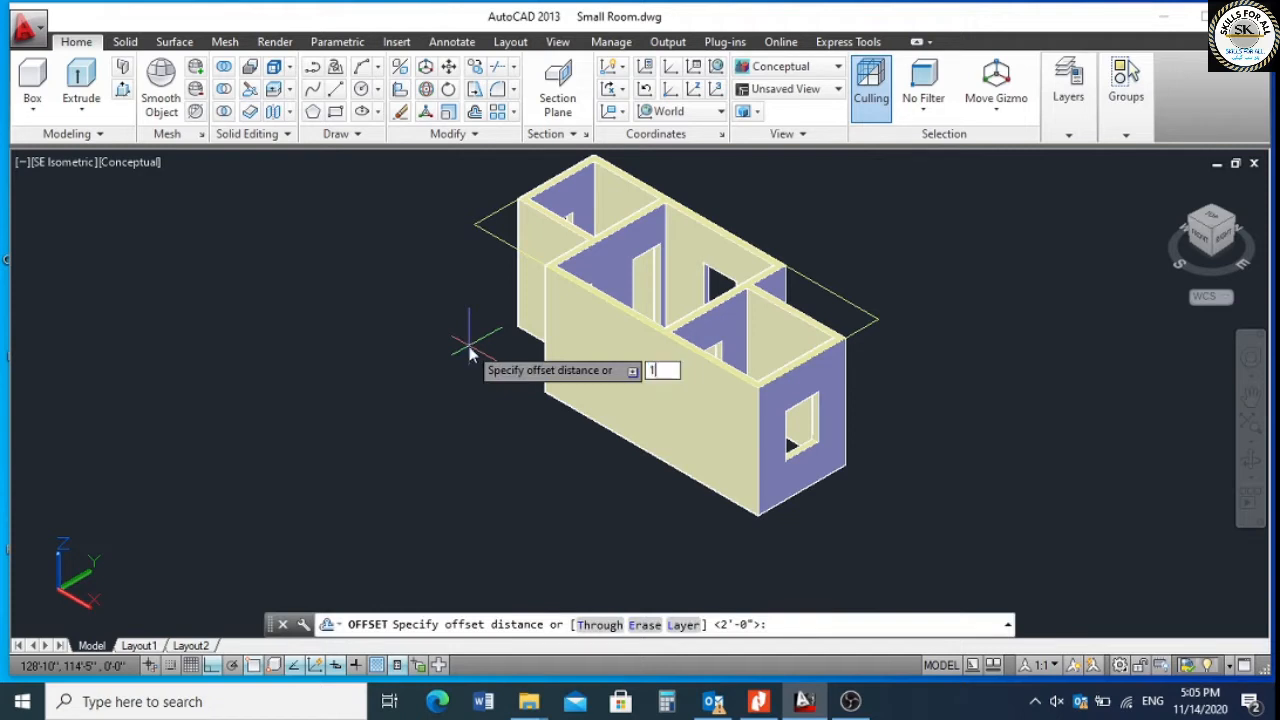
pyautogui.write('1')
pyautogui.press('Return')
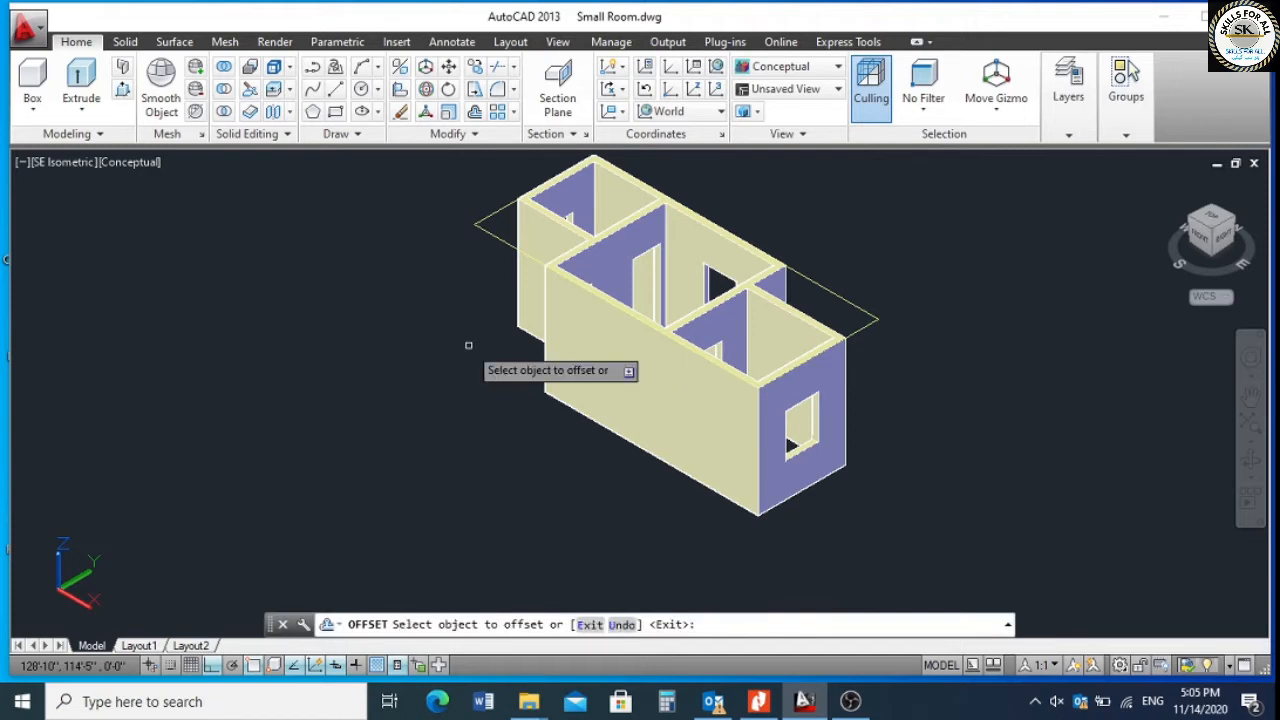
pyautogui.click(481, 235)
pyautogui.click(395, 268)
pyautogui.press('Return')
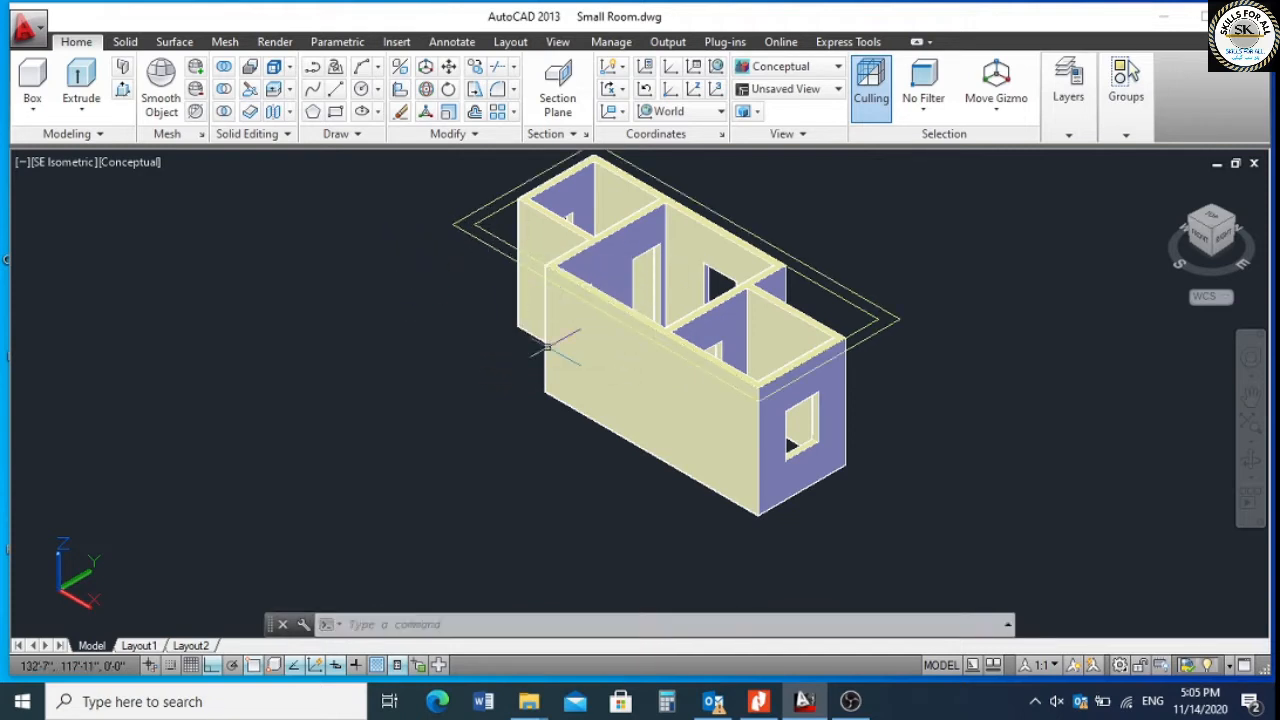
# Extrude the outer offset rectangle upward with a taper angle to form a hipped roof over the walls.
pyautogui.scroll(-2, 578, 350)
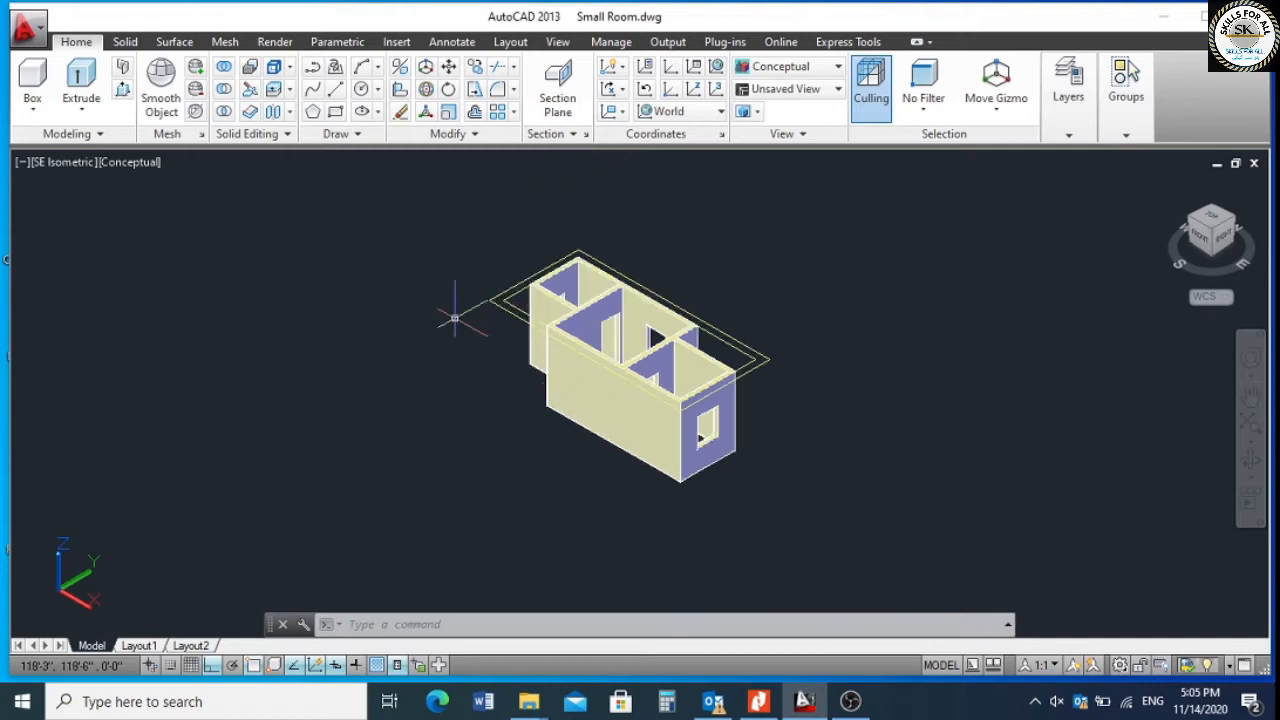
pyautogui.press('Return')
pyautogui.scroll(1, 512, 330)
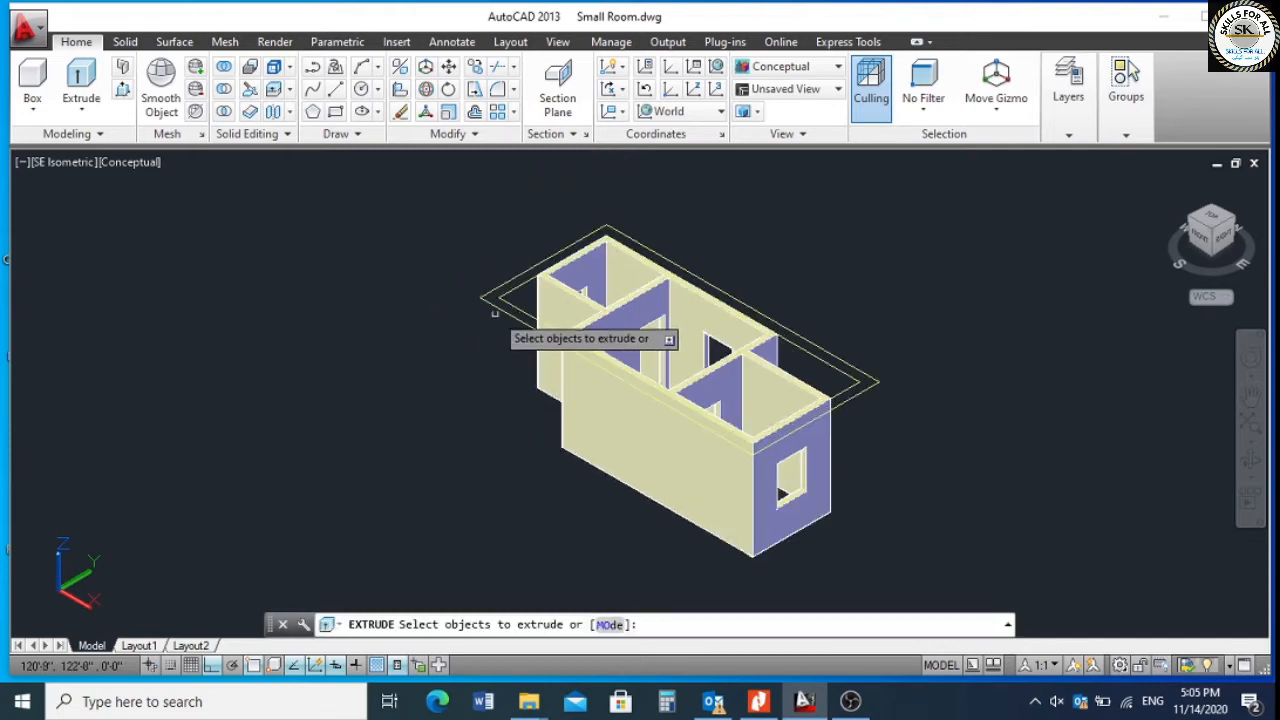
pyautogui.rightClick(362, 343)
pyautogui.click(403, 337)
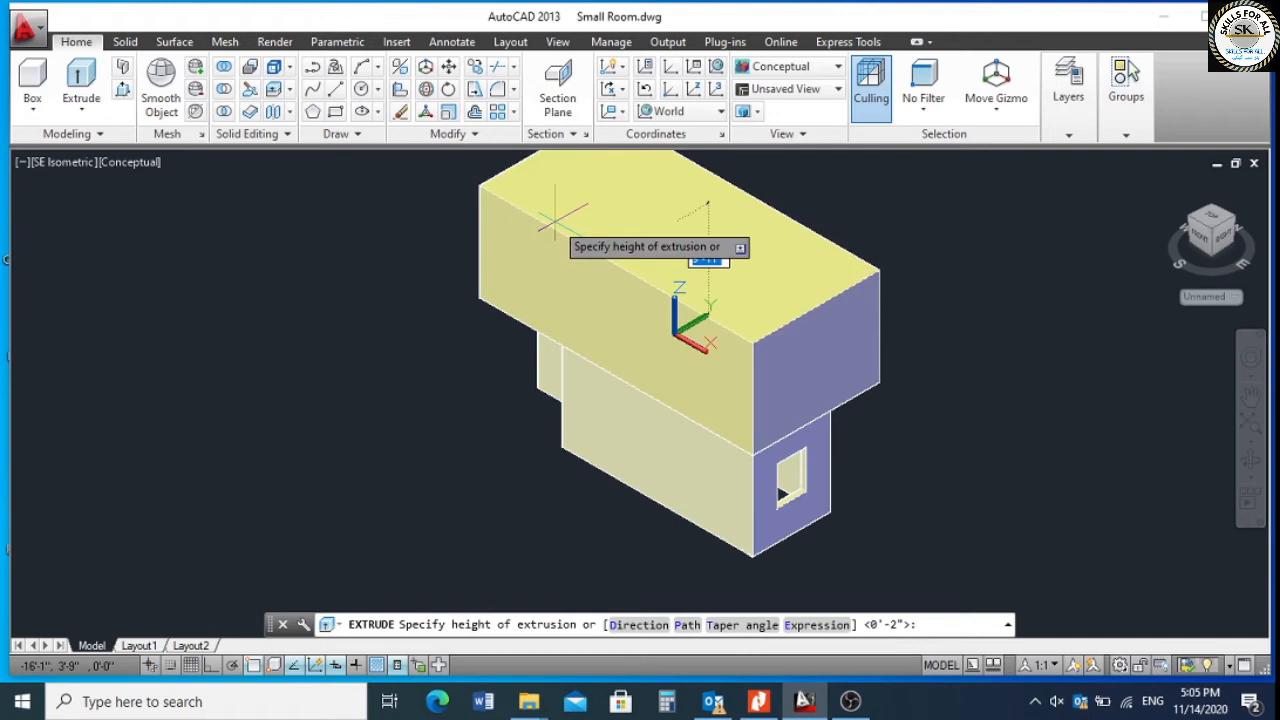
pyautogui.press('Return')
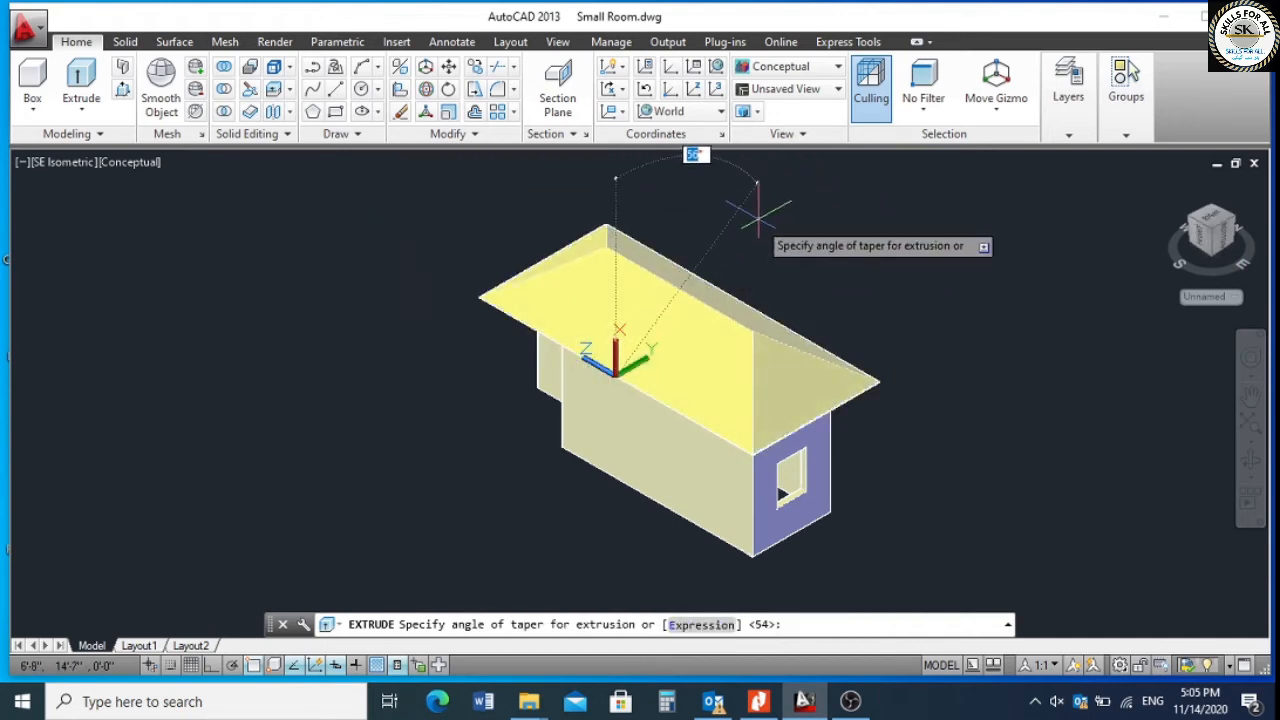
pyautogui.scroll(-2, 760, 202)
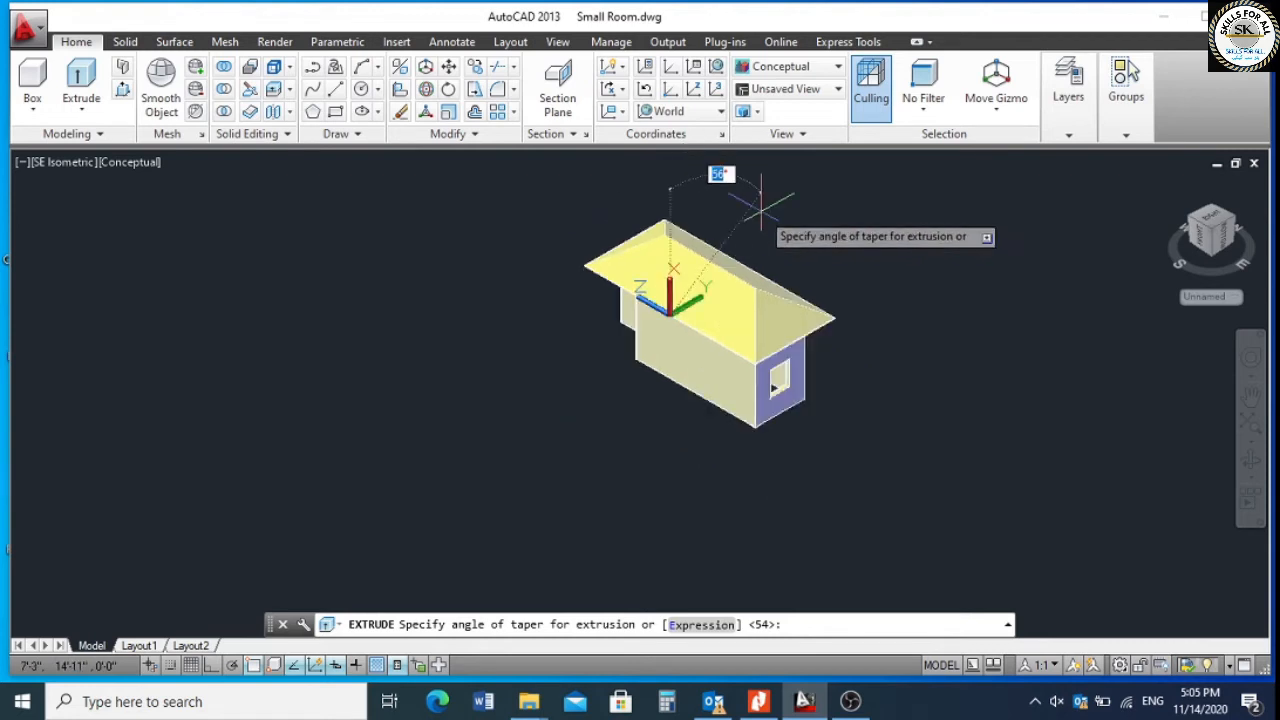
pyautogui.write('0')
pyautogui.press('Return')
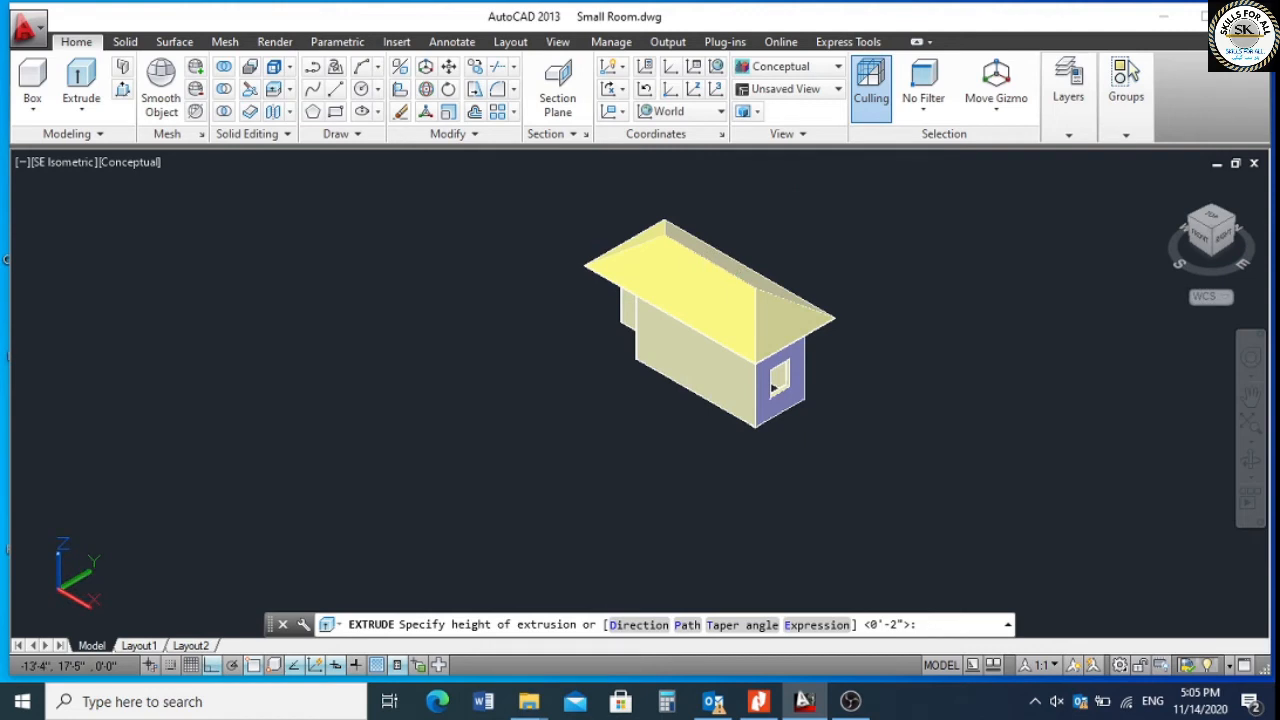
pyautogui.press('Escape')
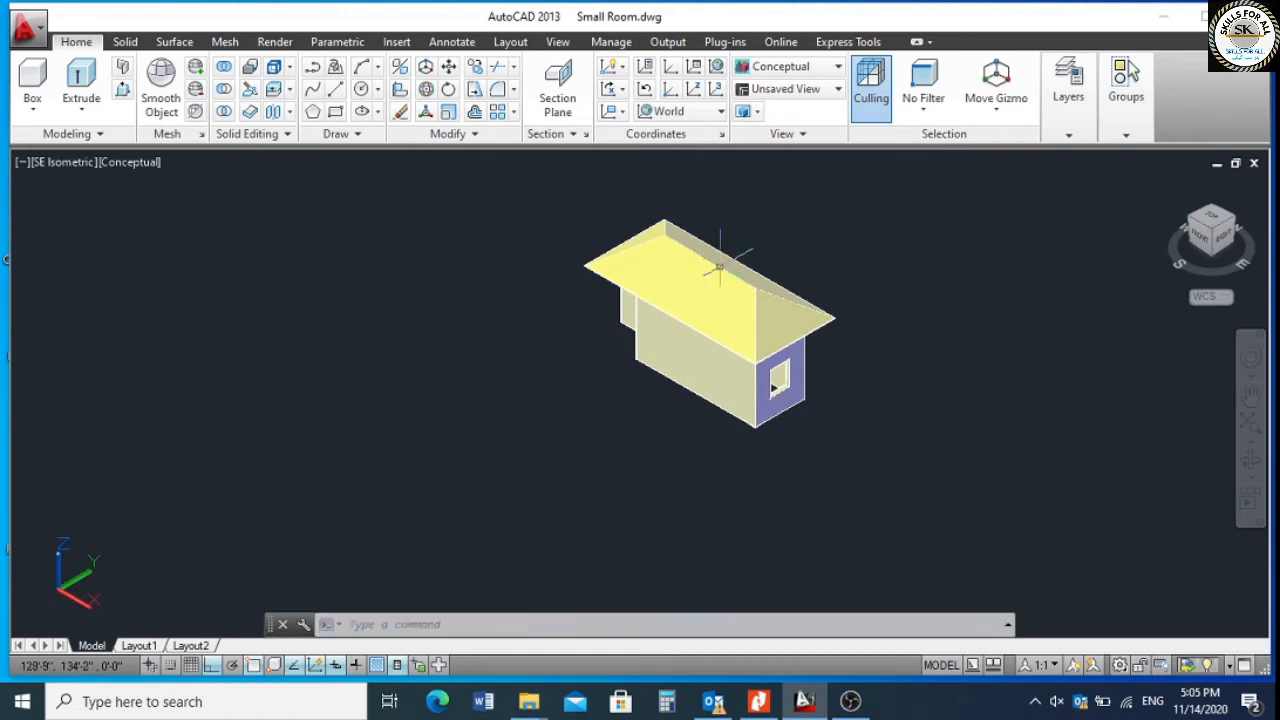
# Orbit around the house to examine the roof and its eaves, ending in the Front view close to the roof.
pyautogui.click(1251, 462)
pyautogui.moveTo(1043, 434); pyautogui.dragTo(1121, 403)
pyautogui.moveTo(883, 429); pyautogui.dragTo(863, 437)
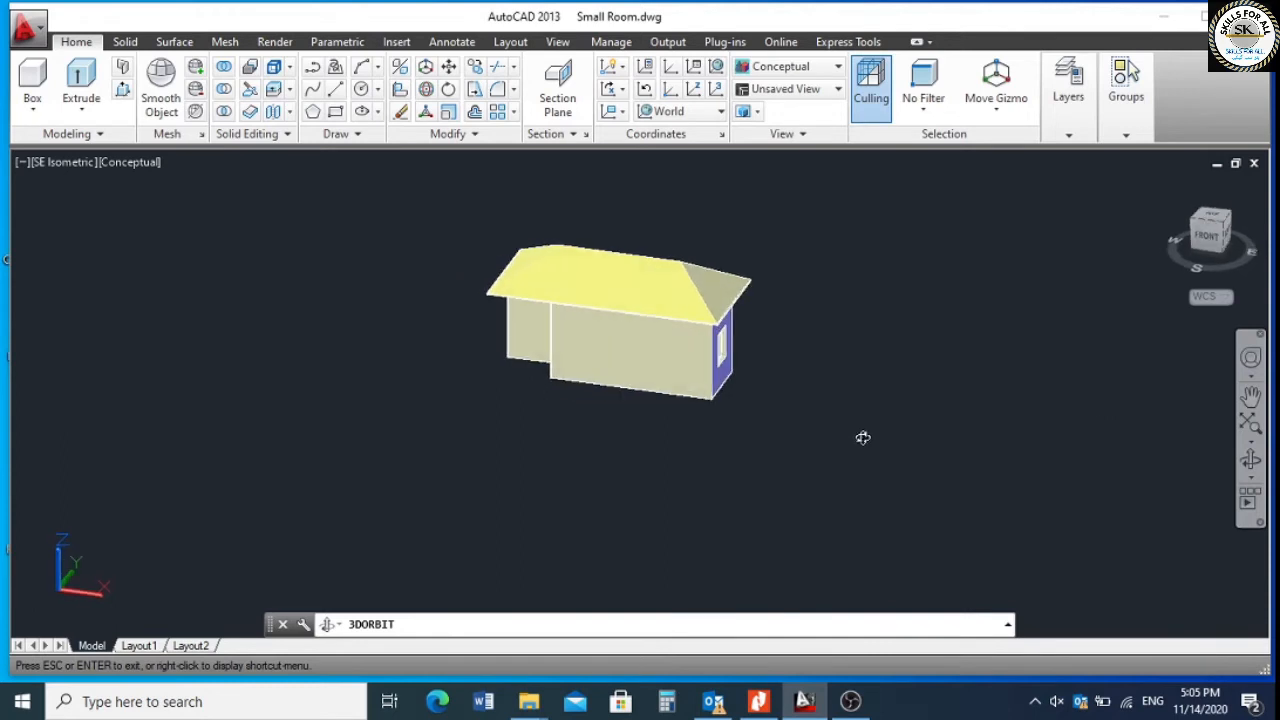
pyautogui.press('Escape')
pyautogui.scroll(5, 503, 316)
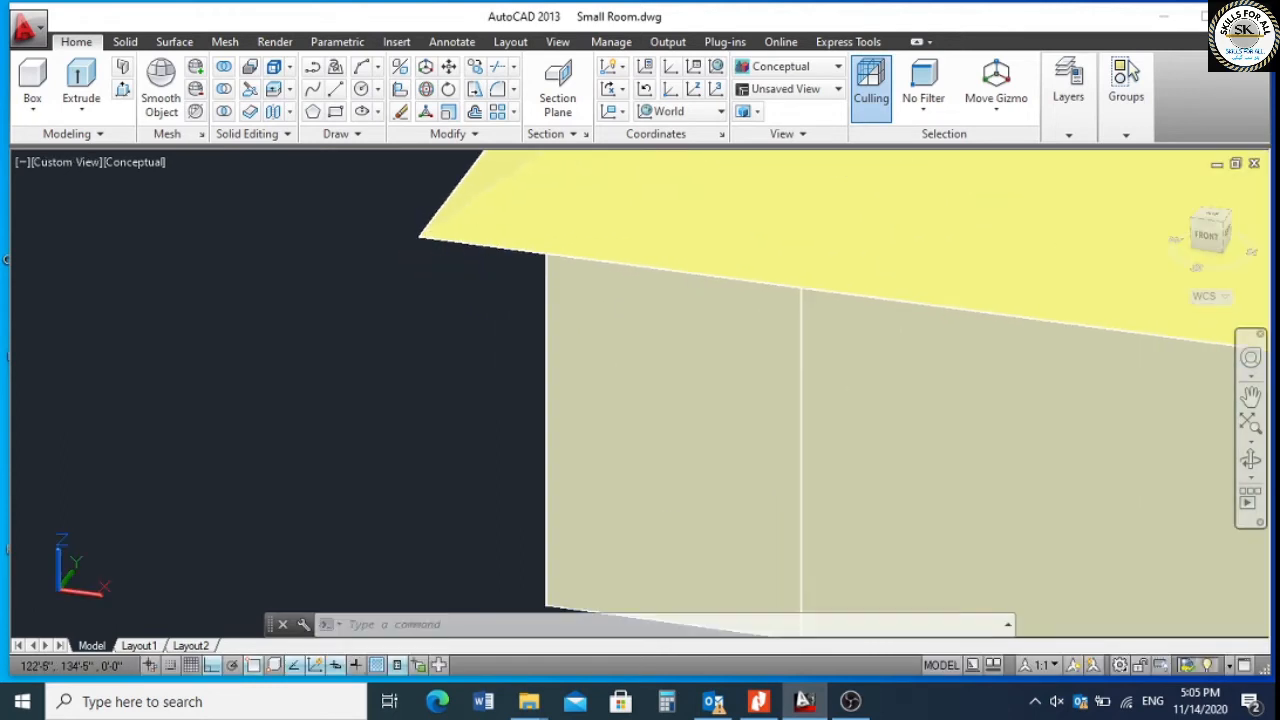
pyautogui.scroll(-4, 309, 206)
pyautogui.scroll(2, 872, 345)
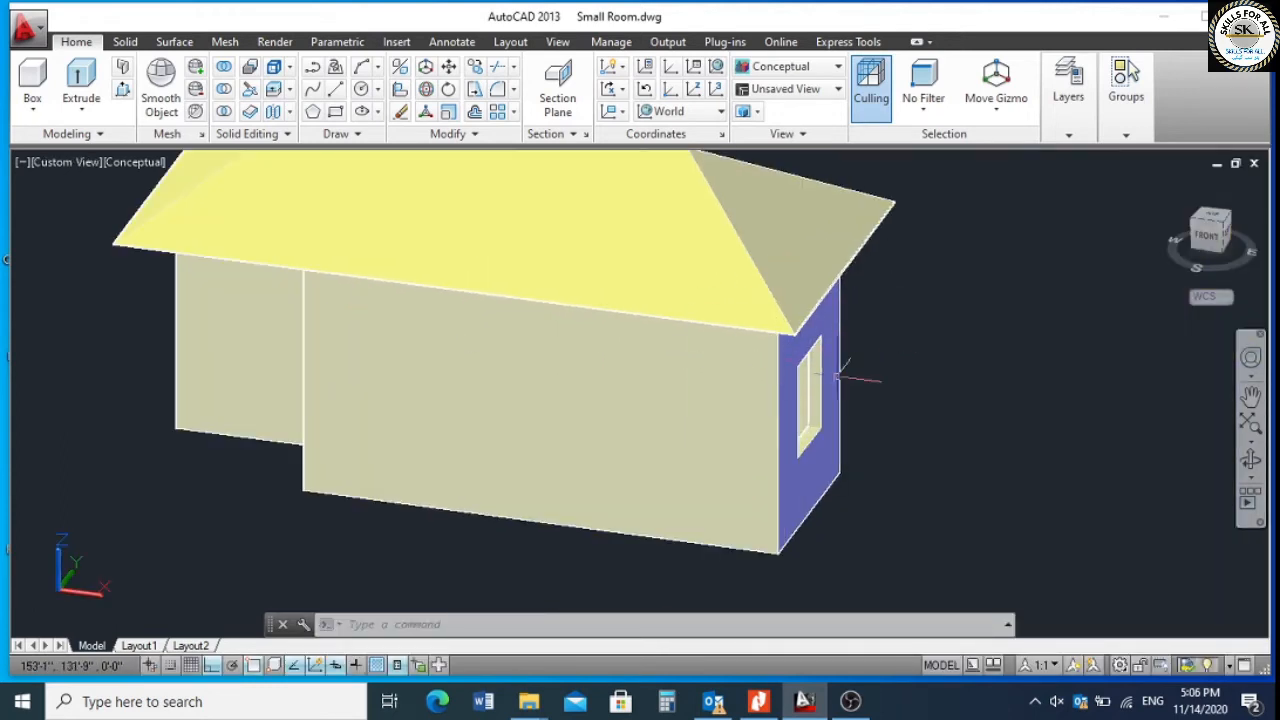
pyautogui.scroll(-3, 783, 345)
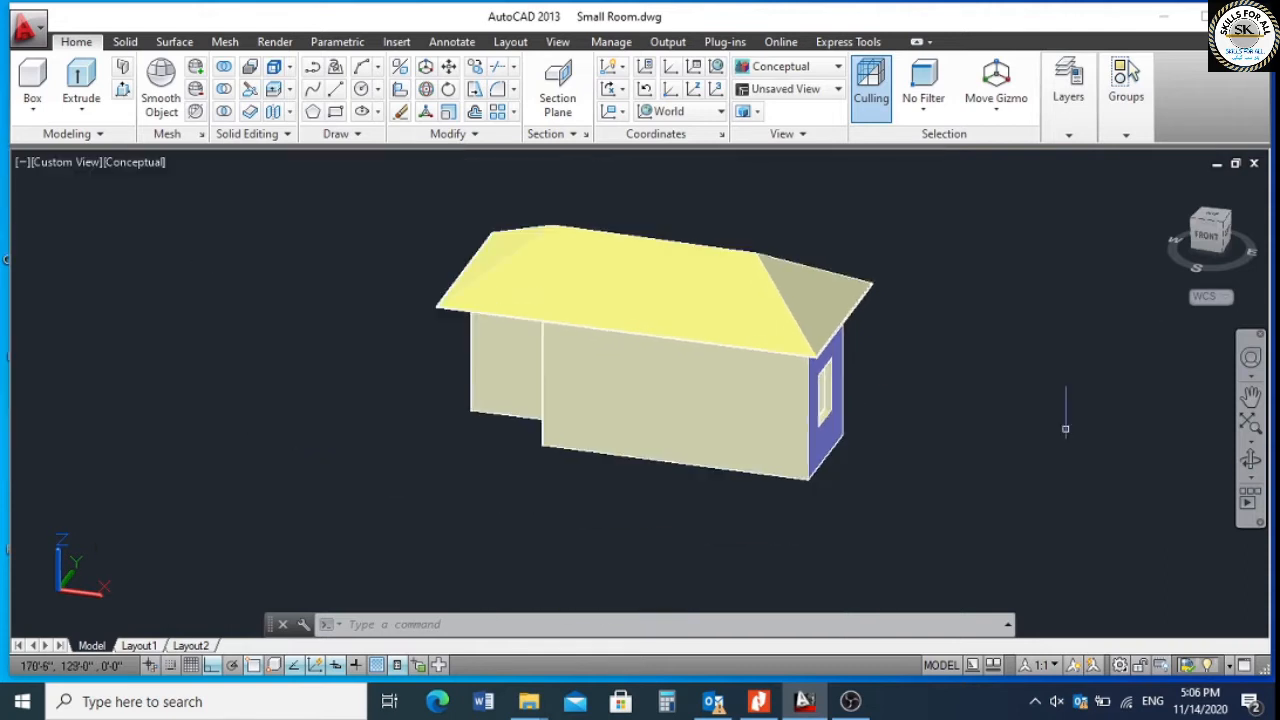
pyautogui.click(1250, 460)
pyautogui.moveTo(1014, 466); pyautogui.dragTo(1026, 440)
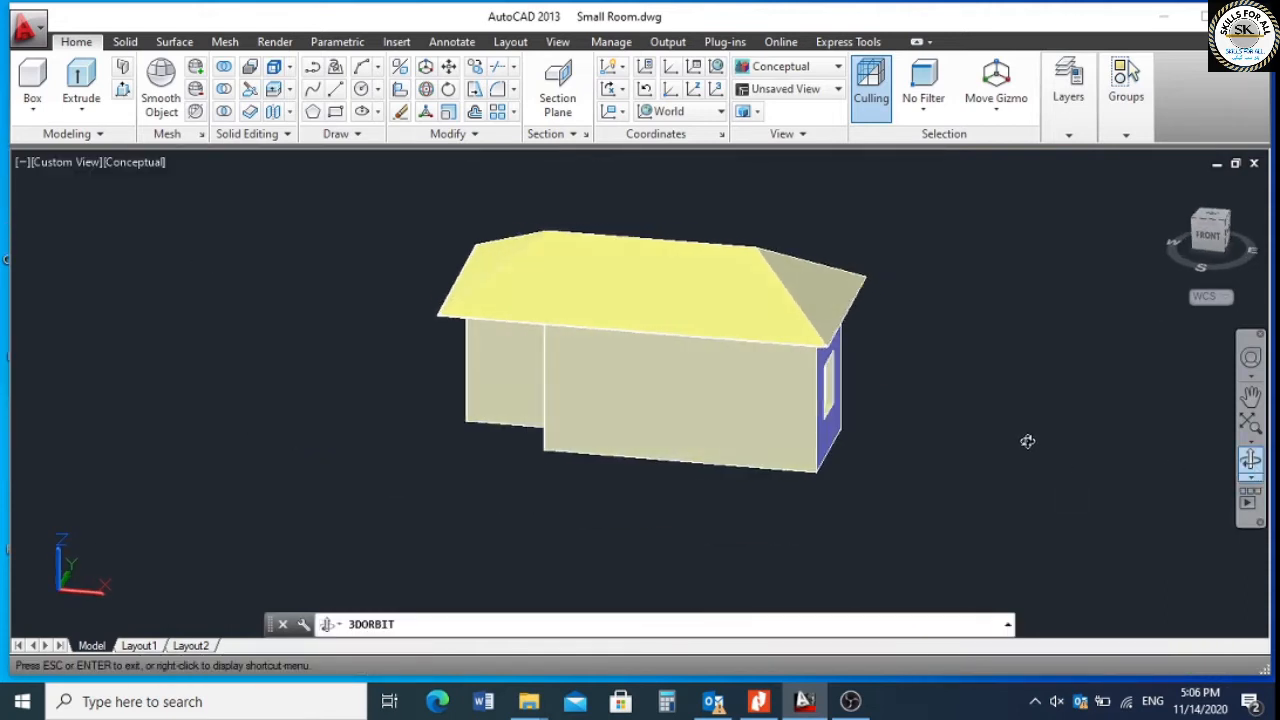
pyautogui.press('Escape')
pyautogui.click(1207, 237)
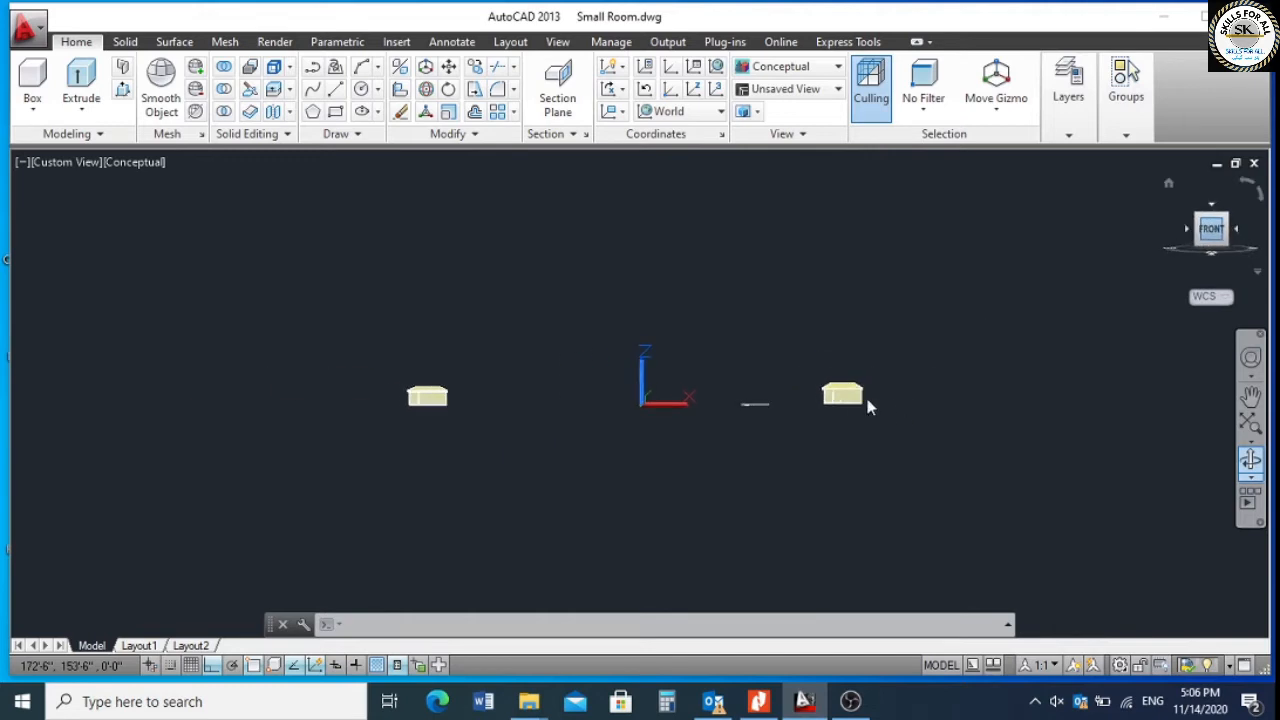
pyautogui.scroll(8, 845, 377)
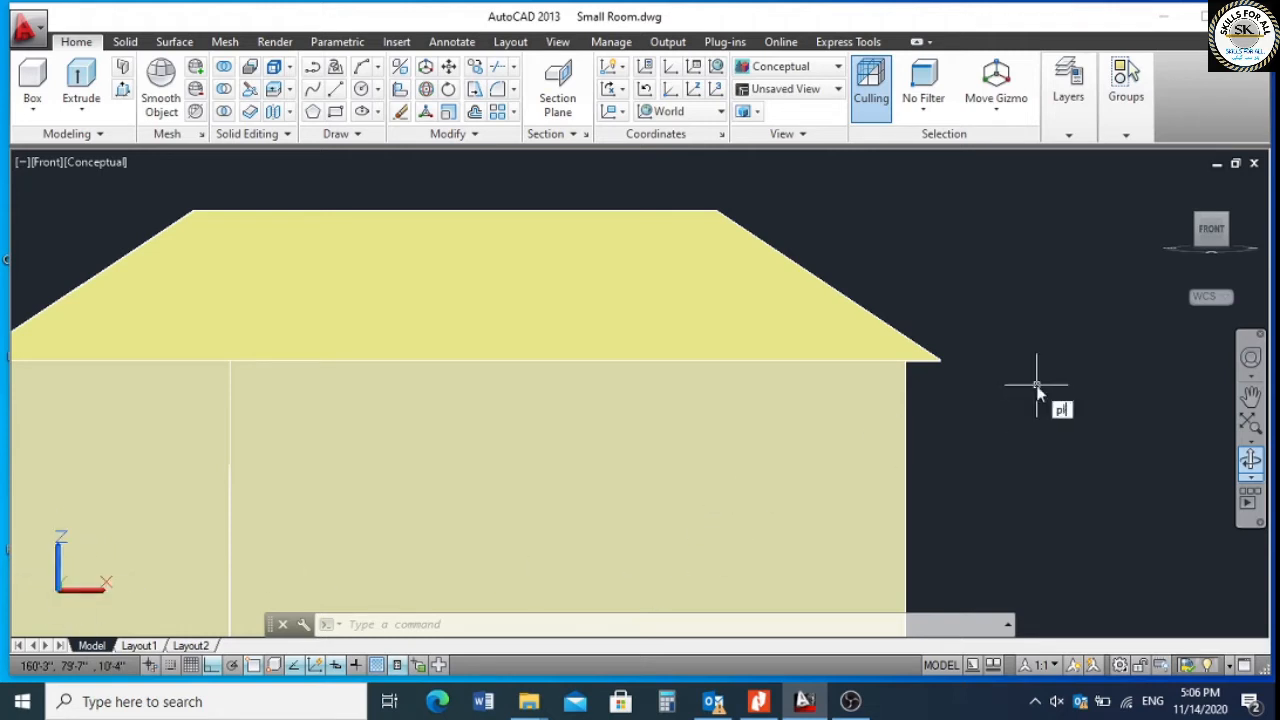
pyautogui.press('Return')
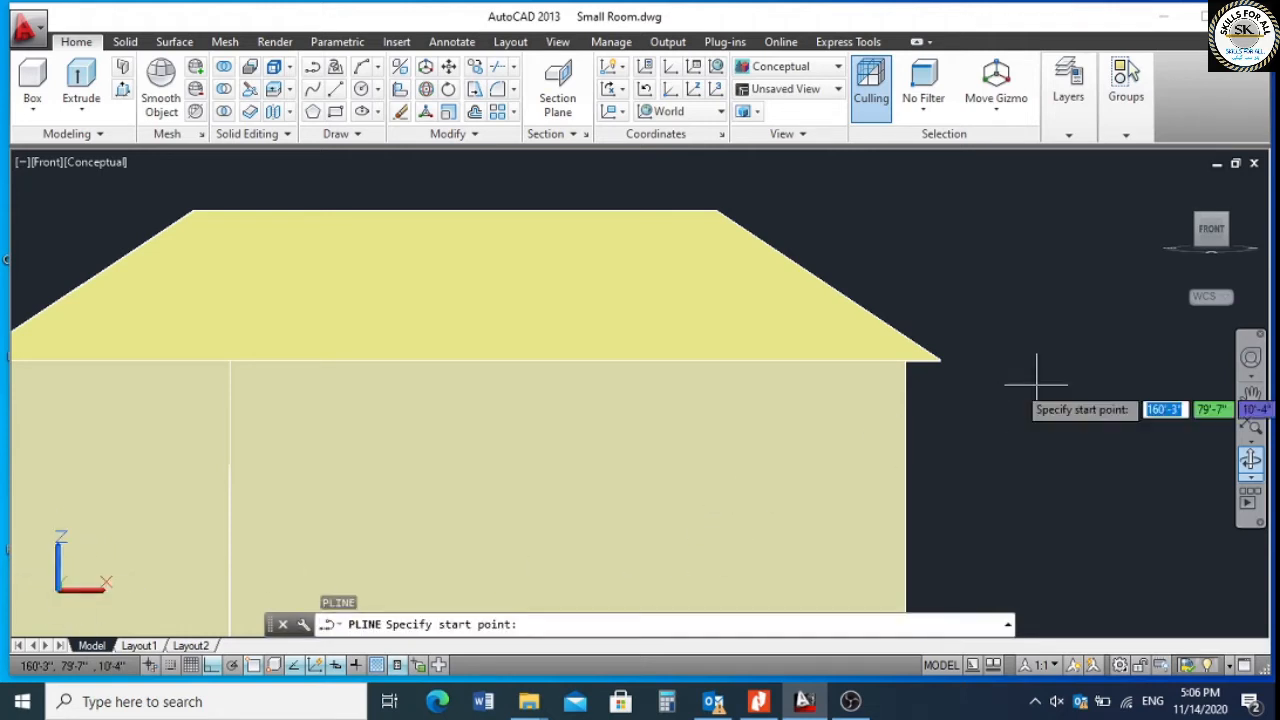
pyautogui.click(940, 359)
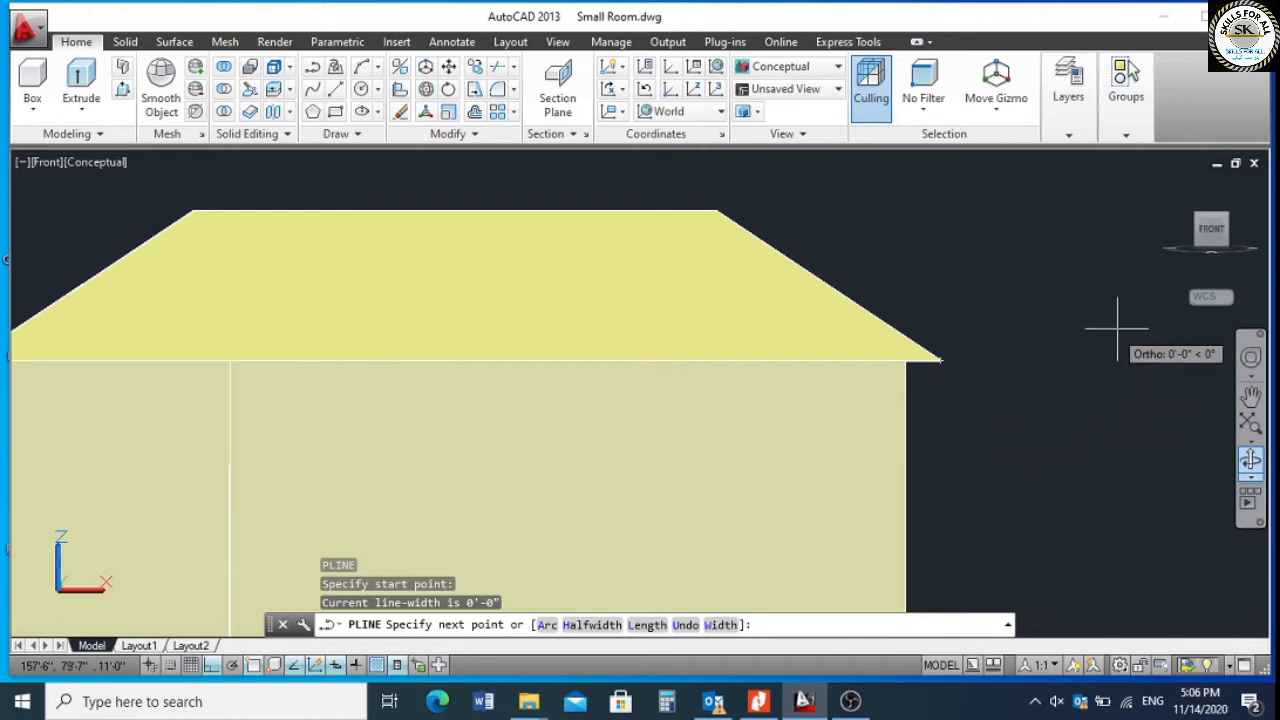
pyautogui.press('Escape')
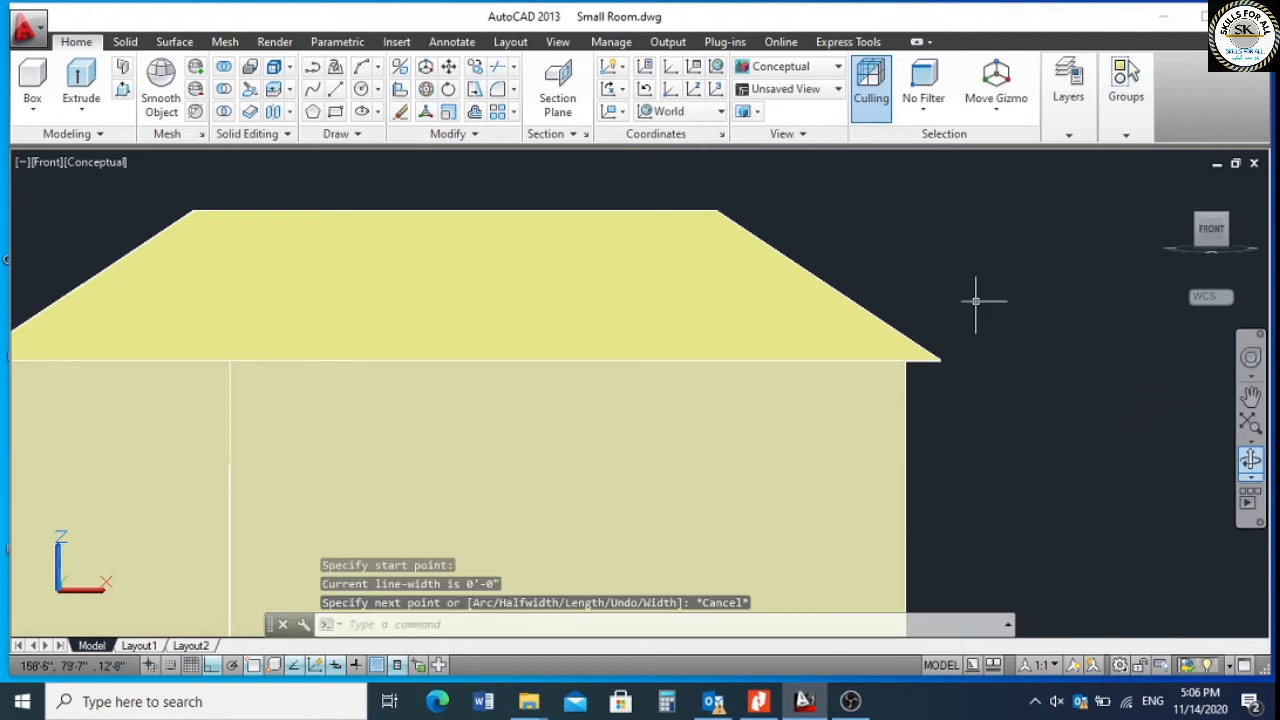
# Align the UCS to the front wall's face below the roof and accept the orientation.
pyautogui.click(620, 114)
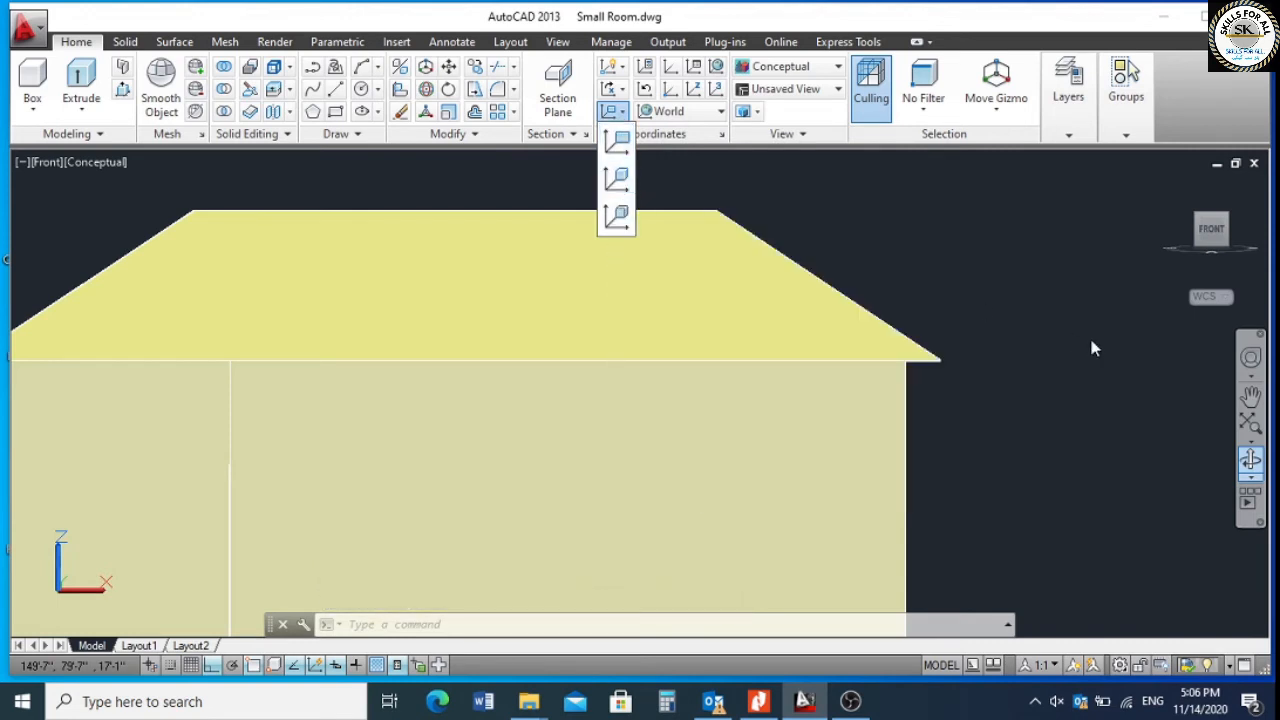
pyautogui.press('Escape')
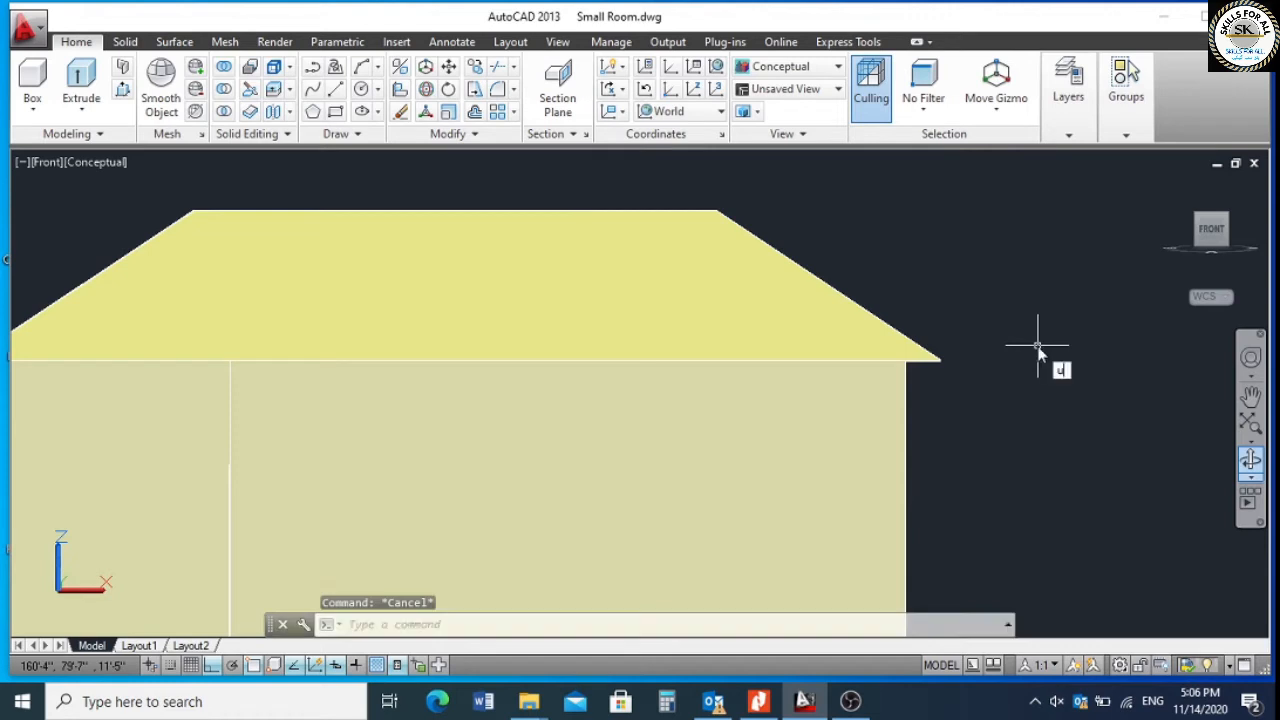
pyautogui.write('ucs')
pyautogui.press('Return')
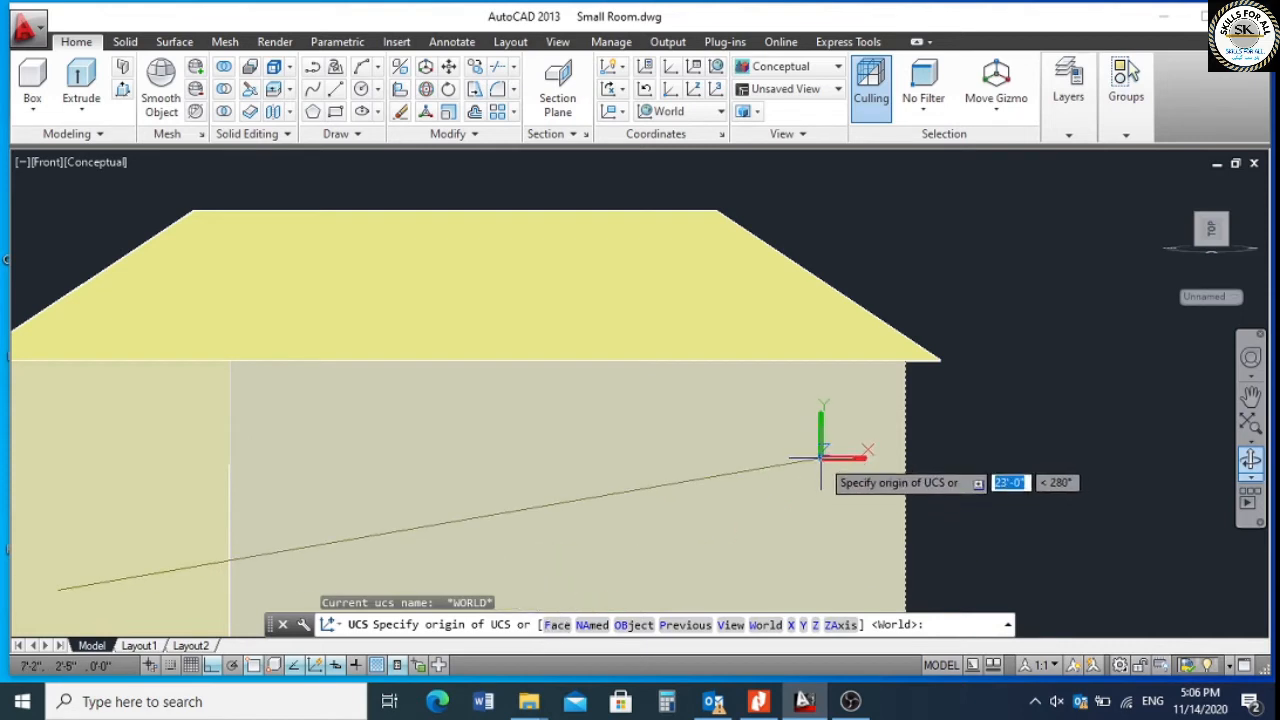
pyautogui.write('f')
pyautogui.press('Return')
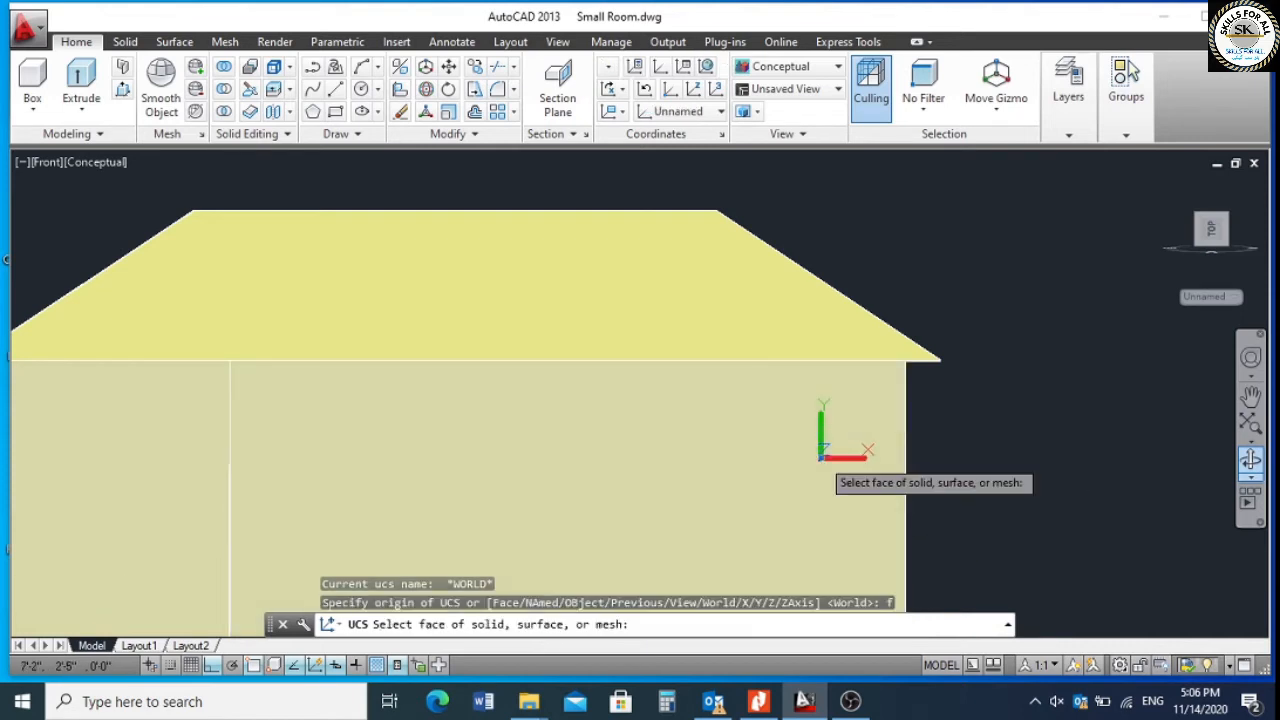
pyautogui.click(821, 458)
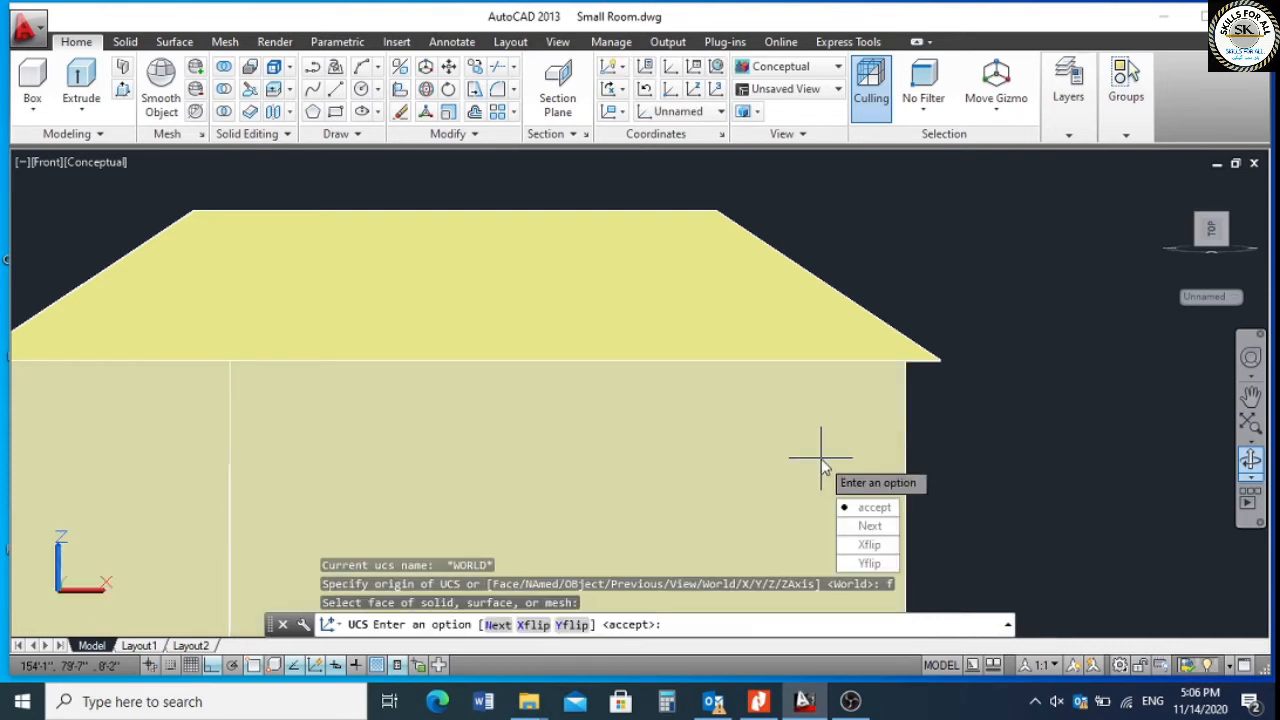
pyautogui.click(874, 508)
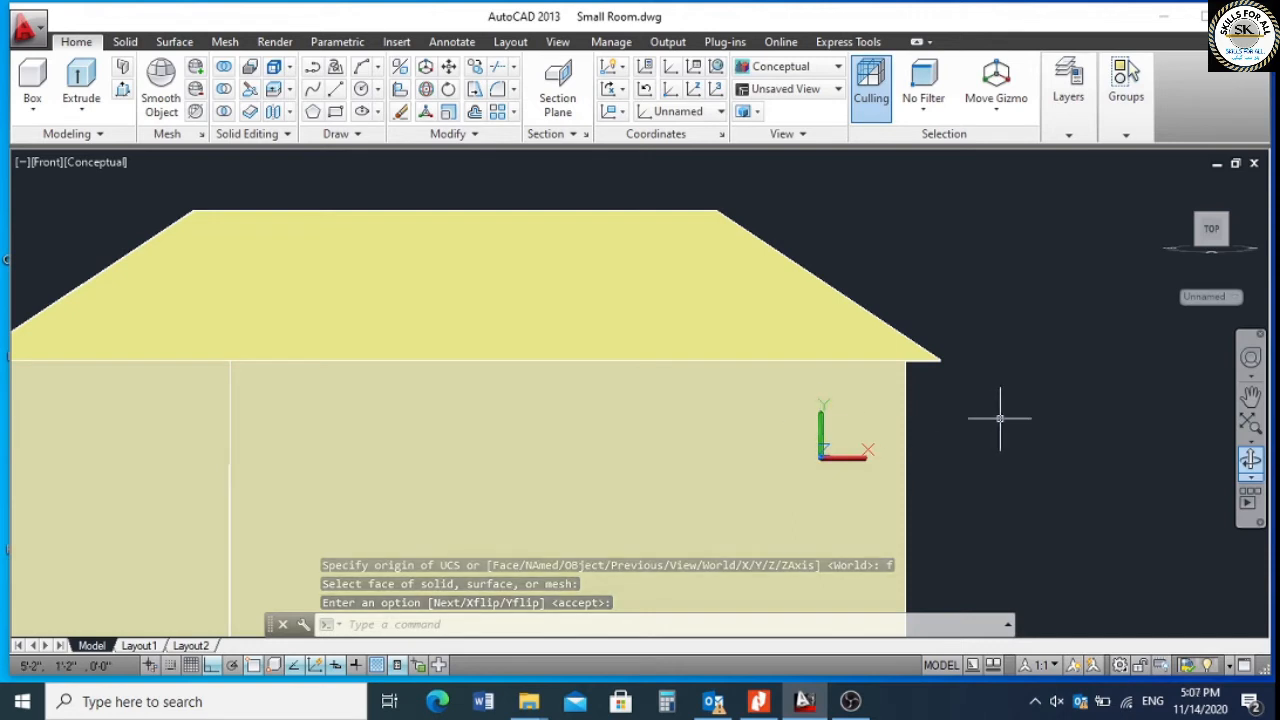
# Draw a closed polyline from the roof's eave corner: 7" down, 0.5" inward toward the wall, 7" up, closed back to the start.
pyautogui.press('Escape')
pyautogui.press('Escape')
pyautogui.write('pline')
pyautogui.press('Return')
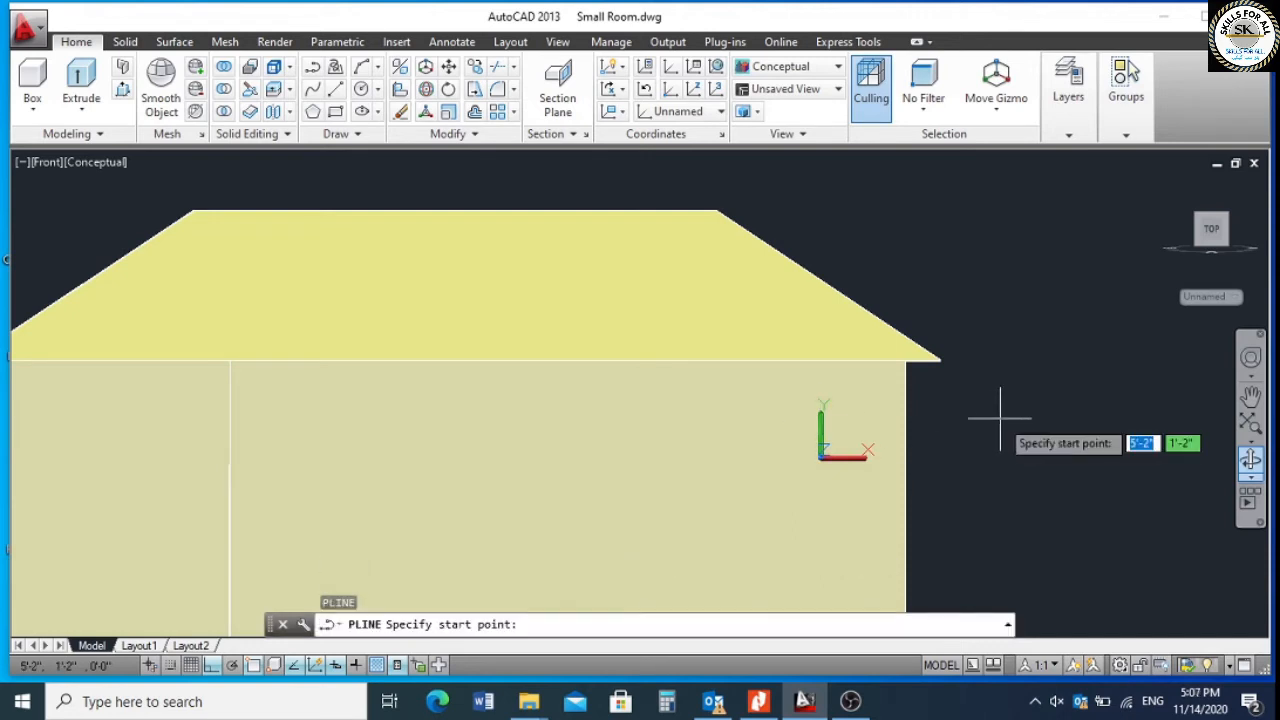
pyautogui.scroll(1, 955, 362)
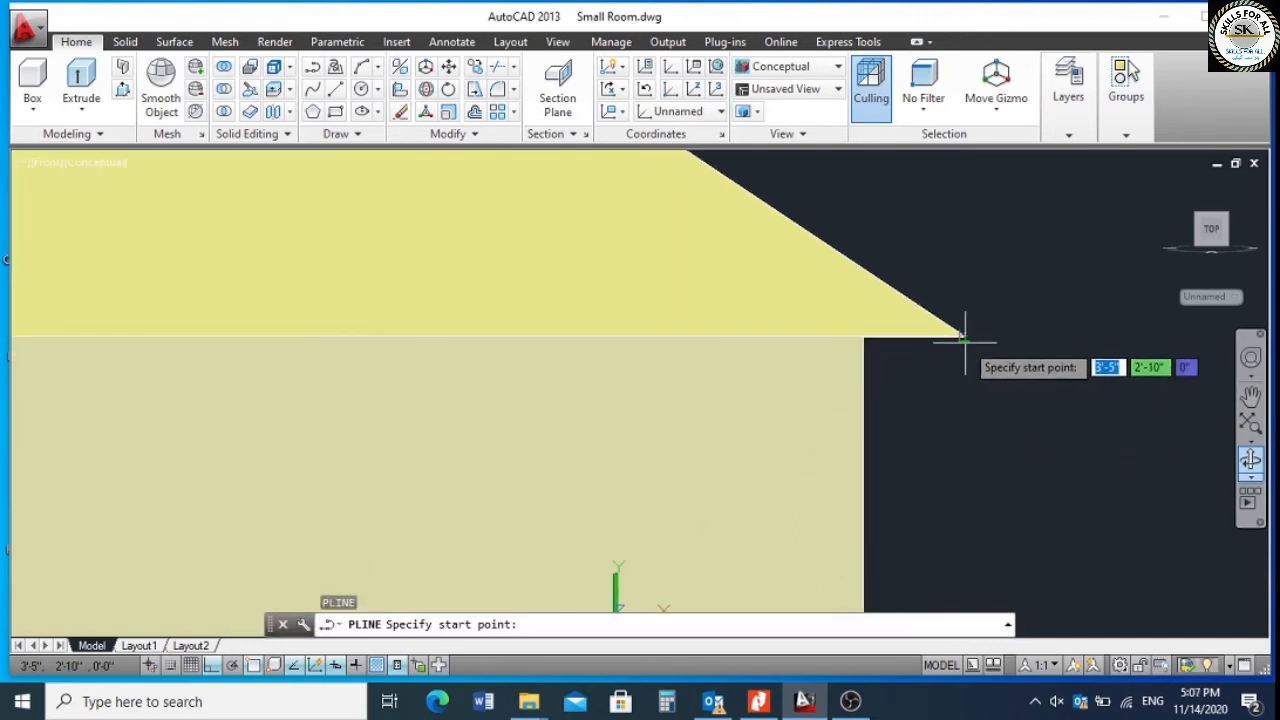
pyautogui.click(963, 336)
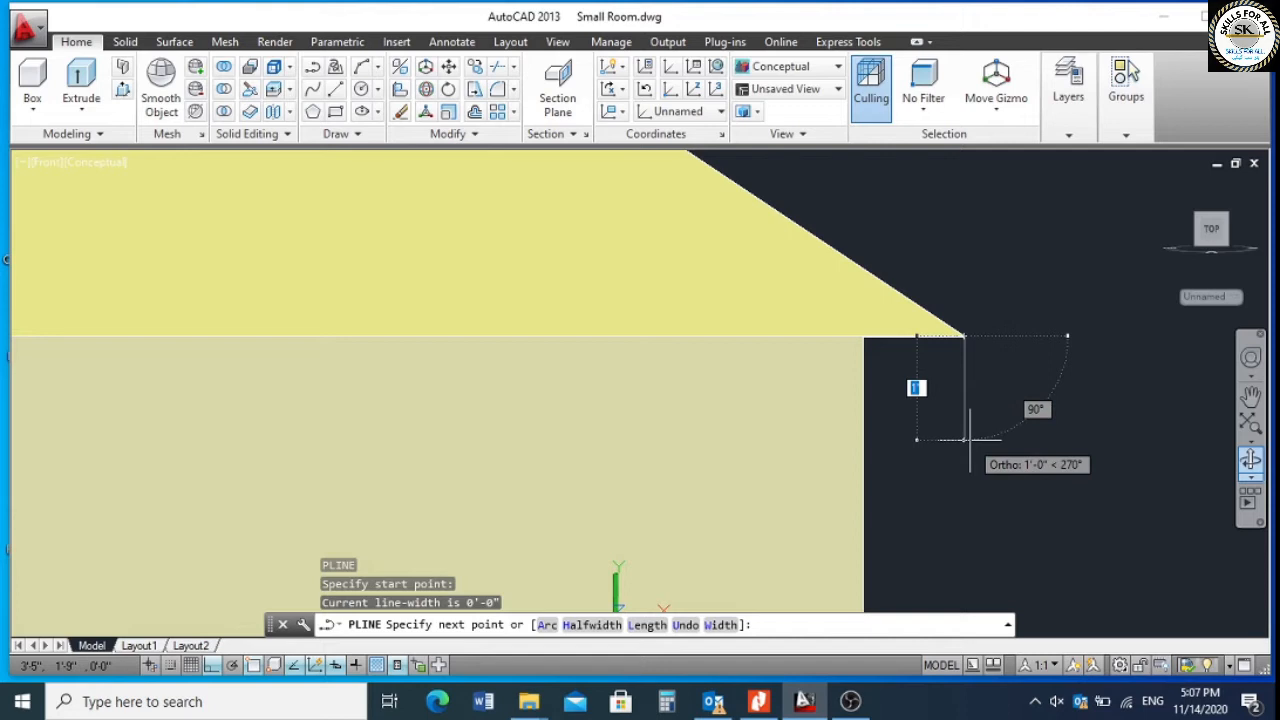
pyautogui.write('7')
pyautogui.press('Return')
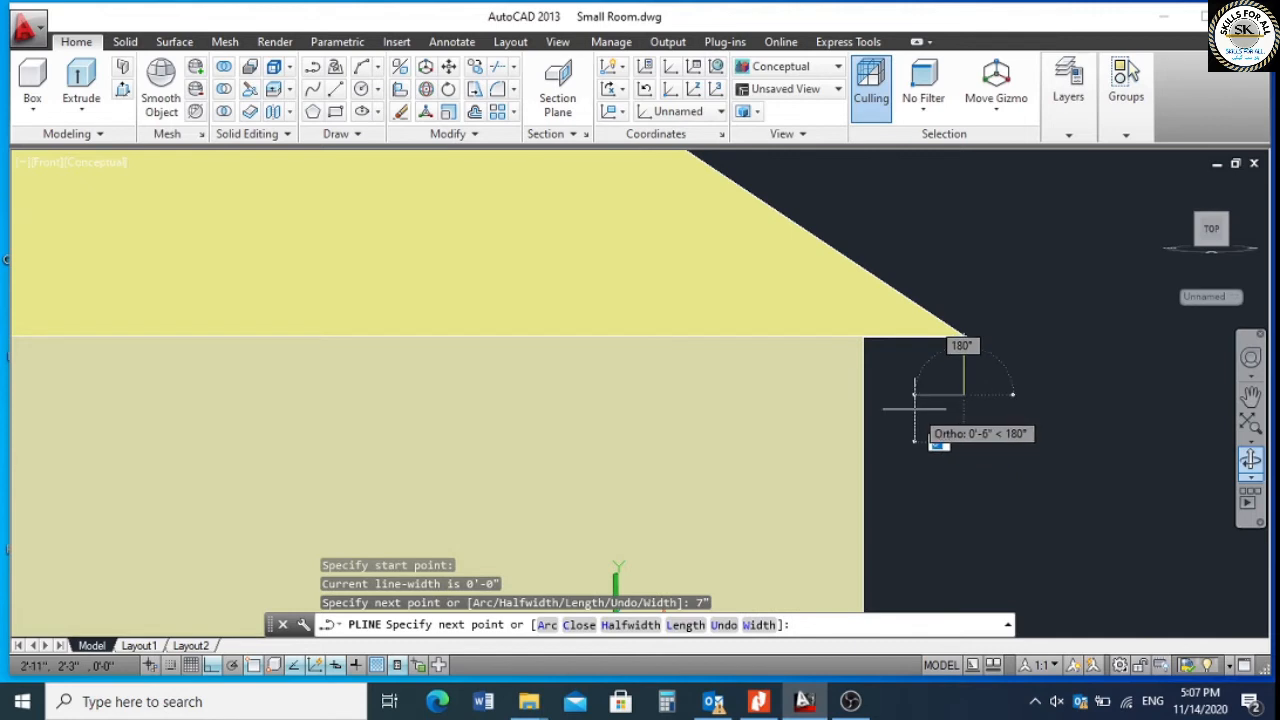
pyautogui.write('0.5')
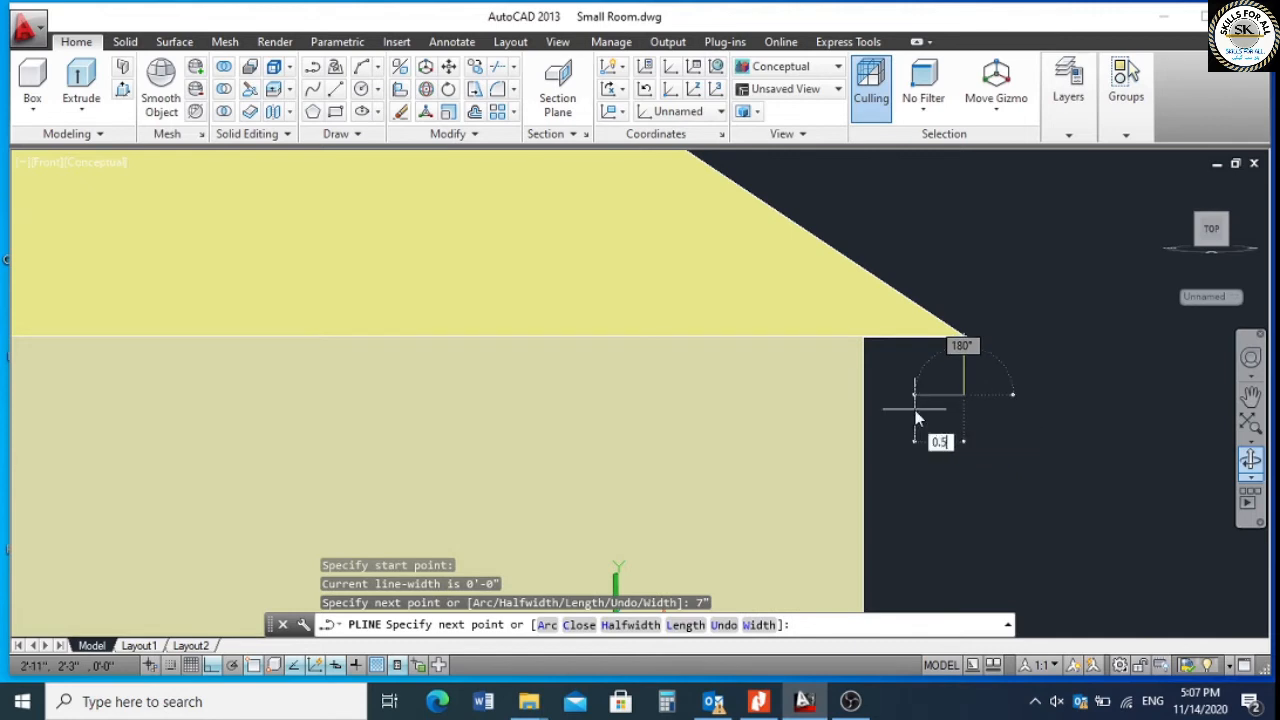
pyautogui.press('Return')
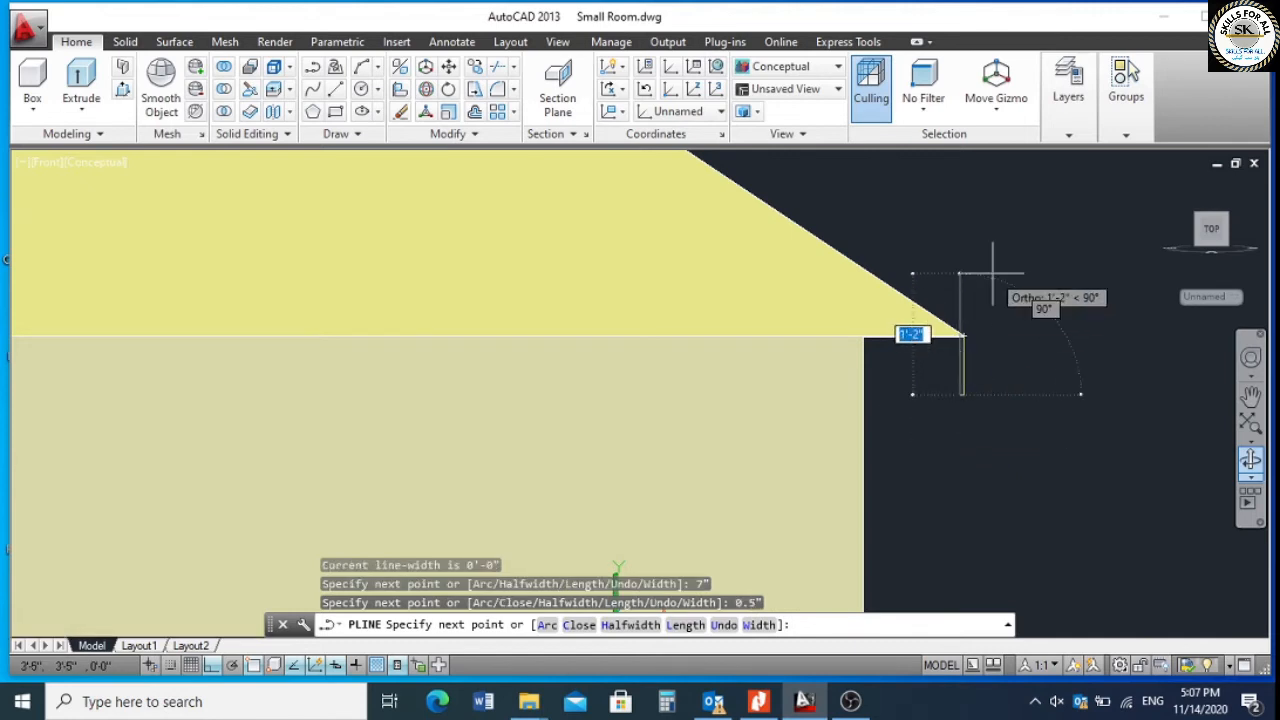
pyautogui.write('7')
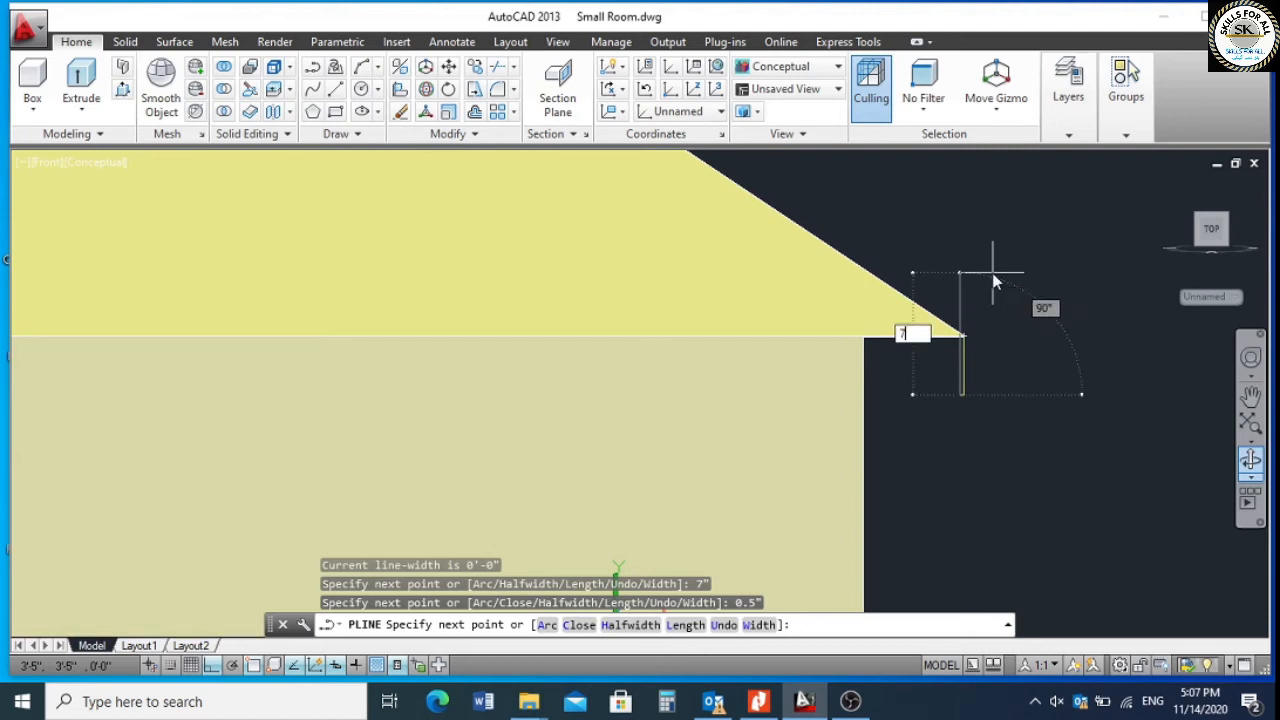
pyautogui.press('Return')
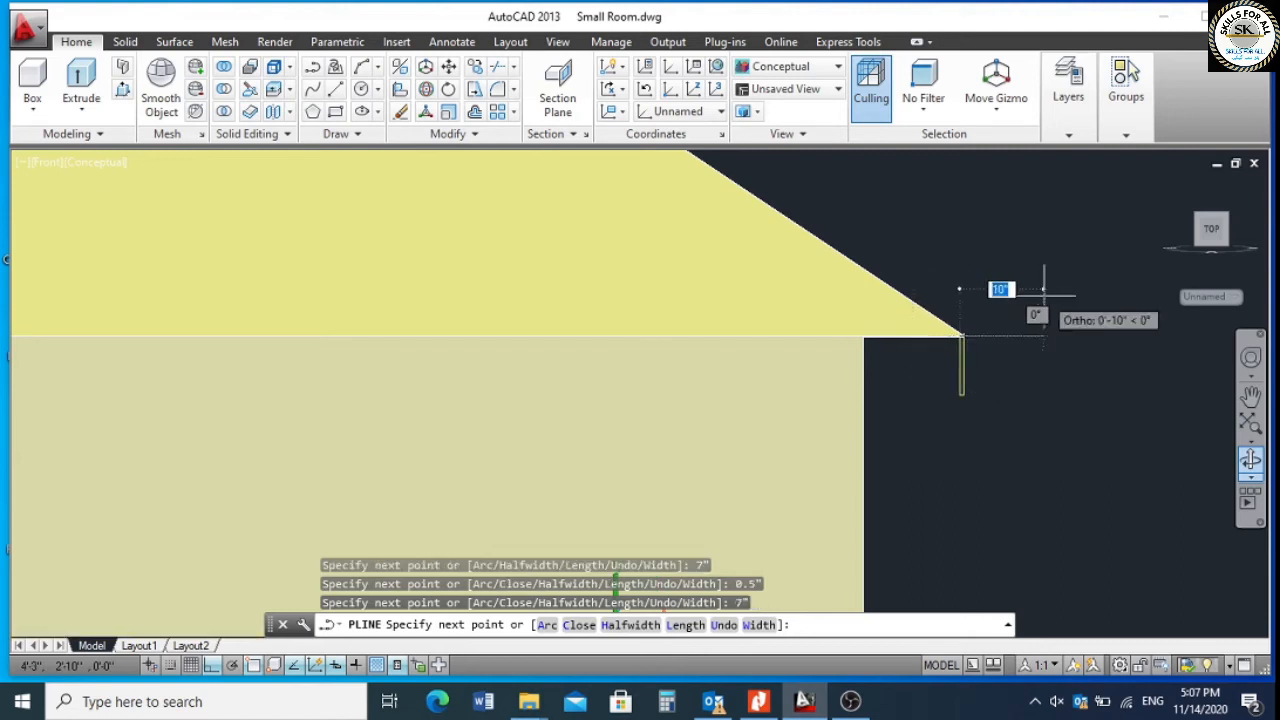
pyautogui.write('c')
pyautogui.press('Return')
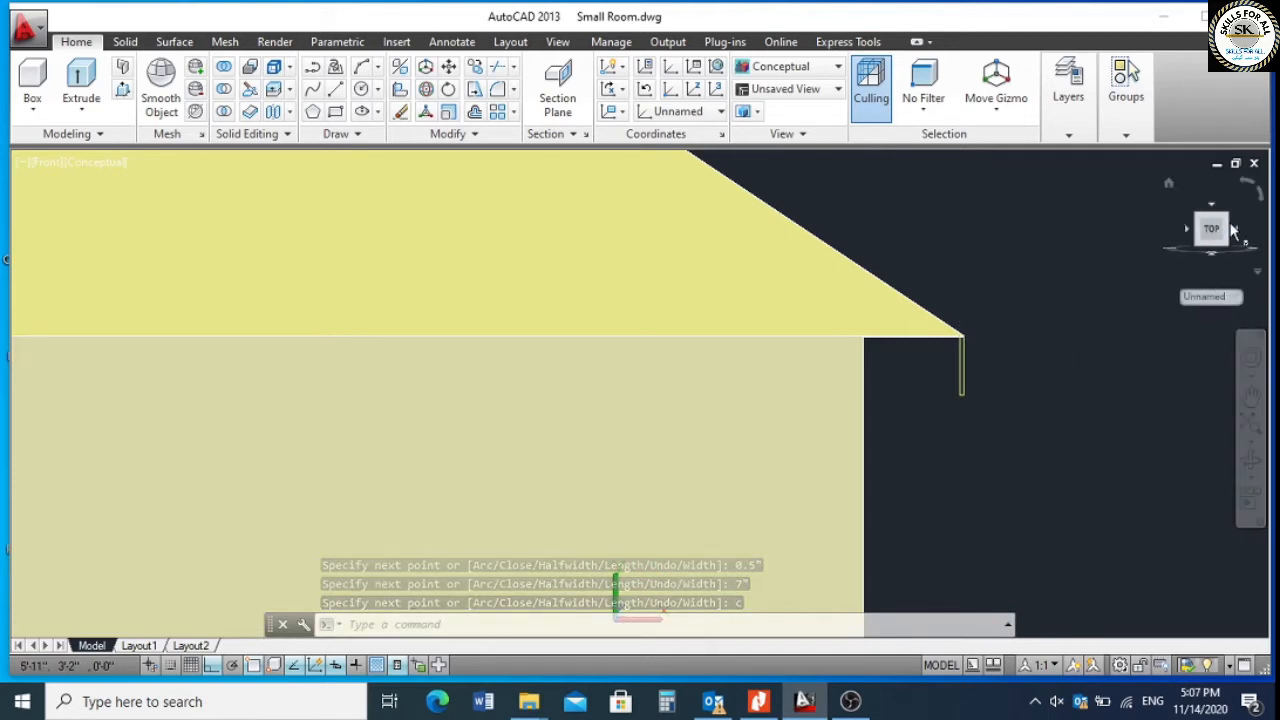
# Restore the World coordinate system.
pyautogui.press('Return')
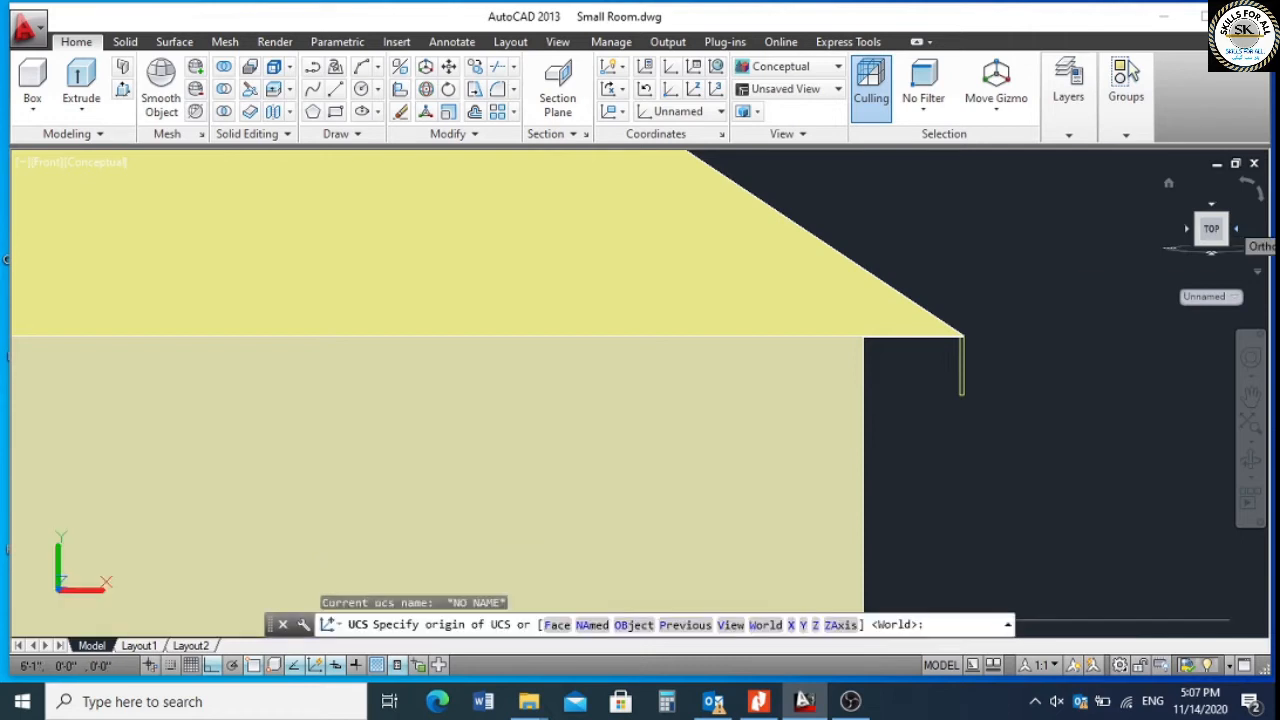
pyautogui.write('w')
pyautogui.press('Return')
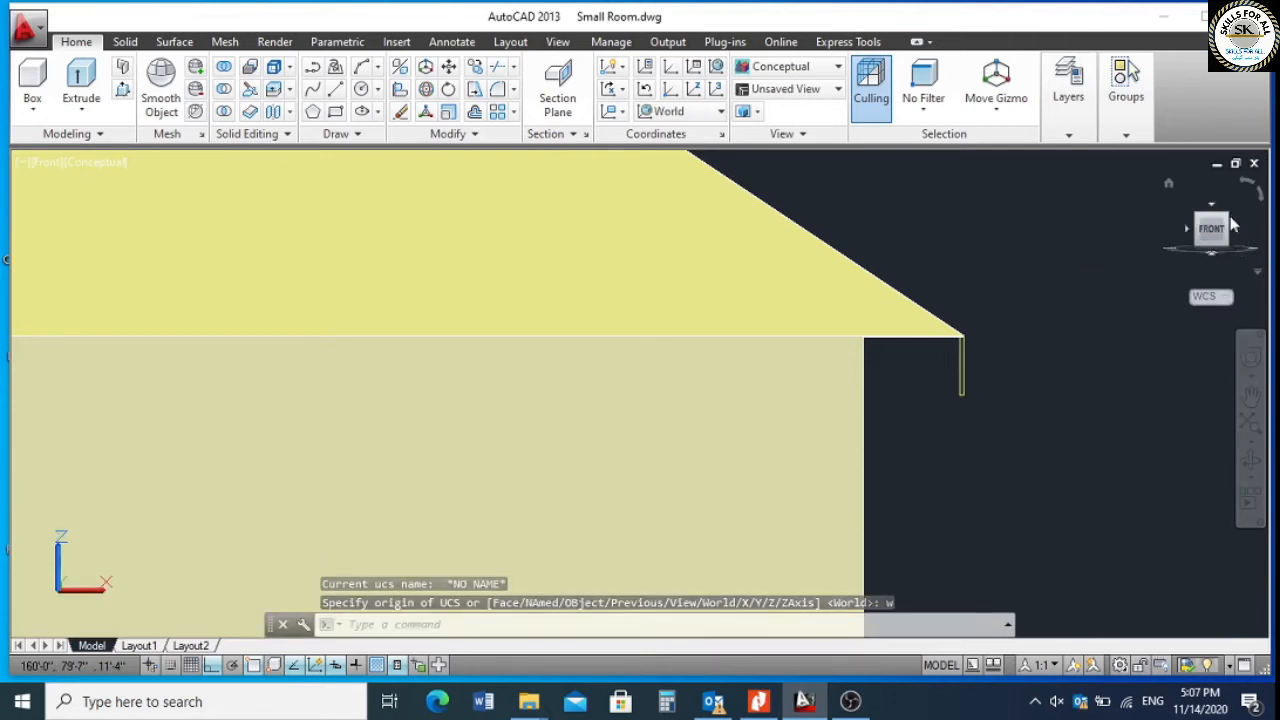
# In the SE Isometric view, move the thin rectangular profile from its upper corner to the roof's front eave corner.
pyautogui.click(1231, 218)
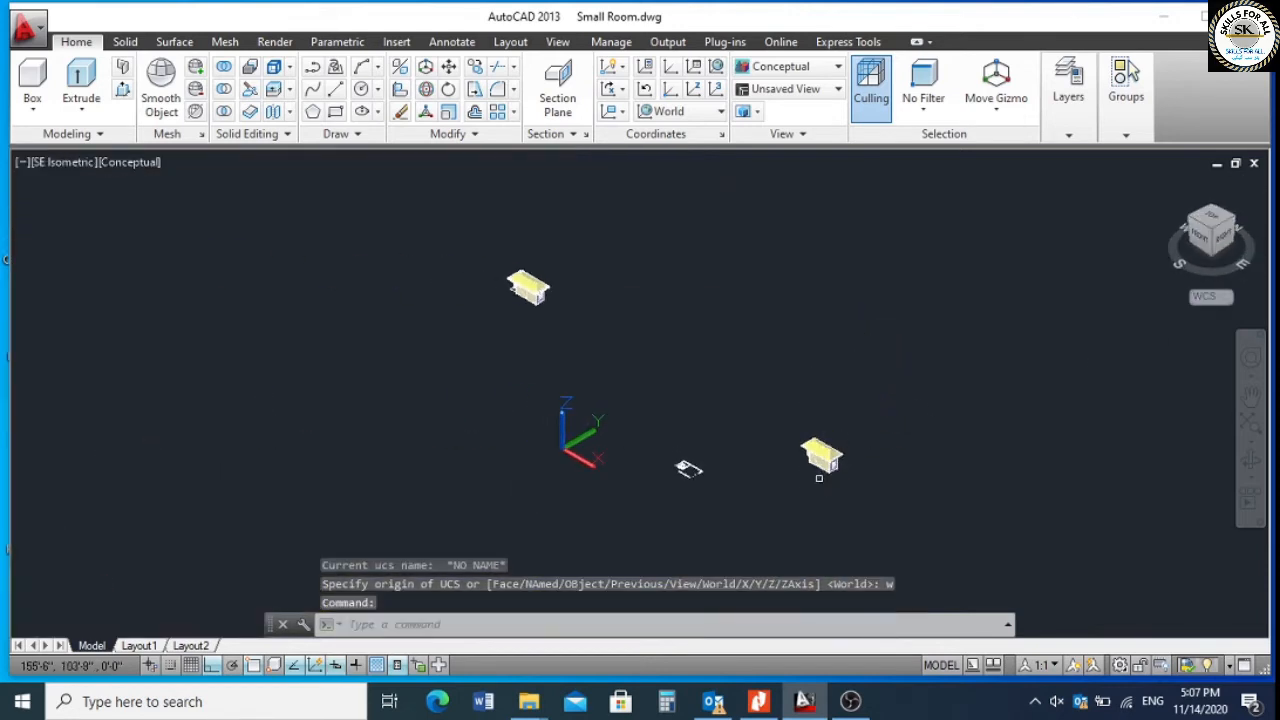
pyautogui.scroll(12, 816, 474)
pyautogui.scroll(3, 855, 372)
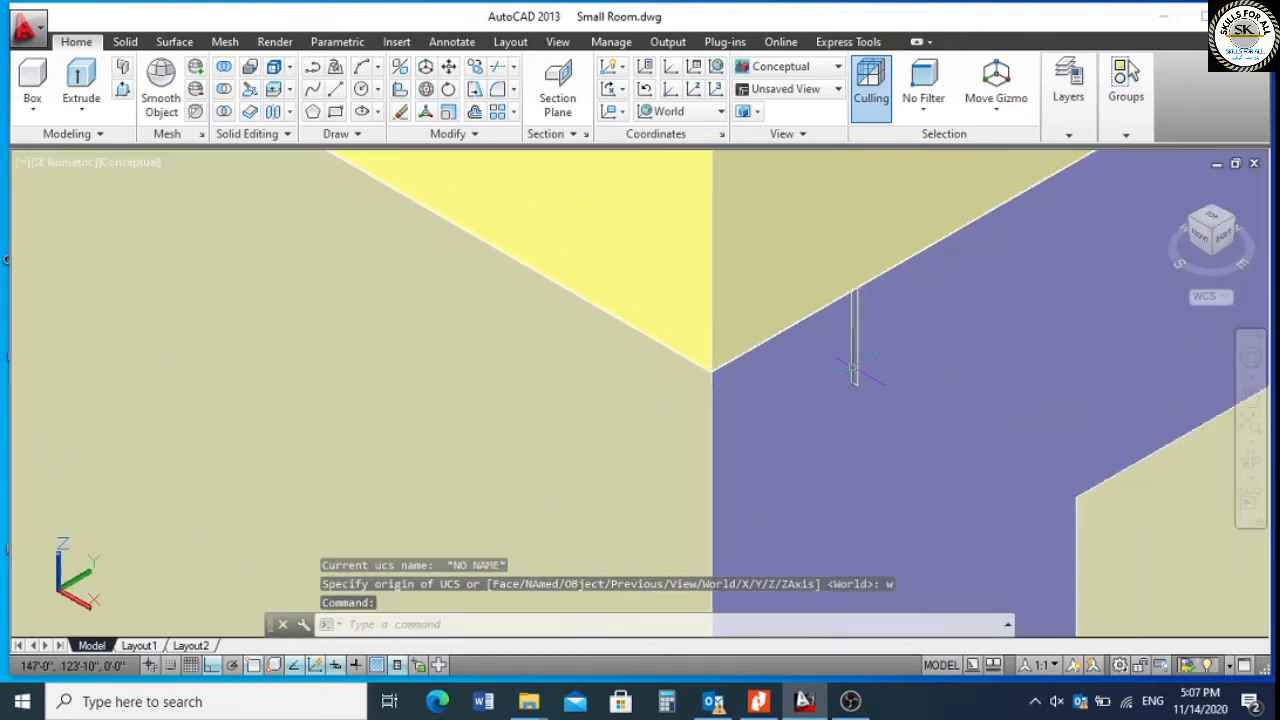
pyautogui.write('m')
pyautogui.press('Return')
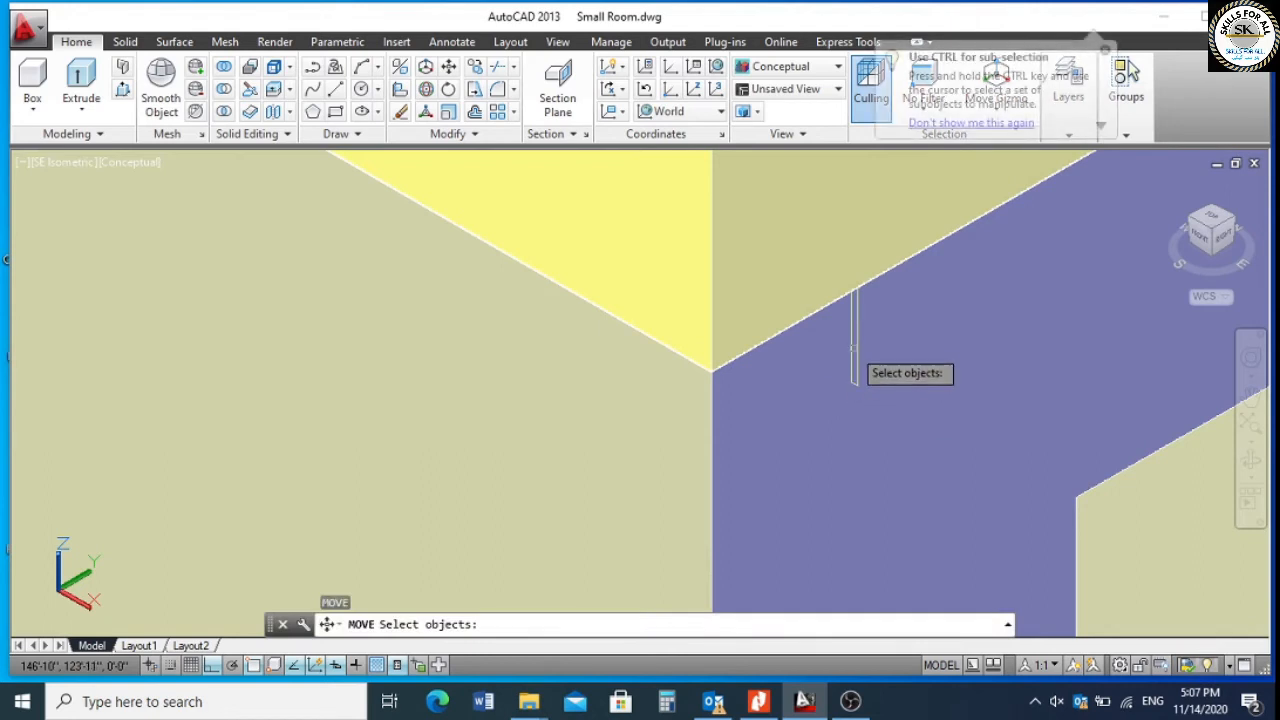
pyautogui.click(850, 340)
pyautogui.press('Return')
pyautogui.scroll(3, 852, 304)
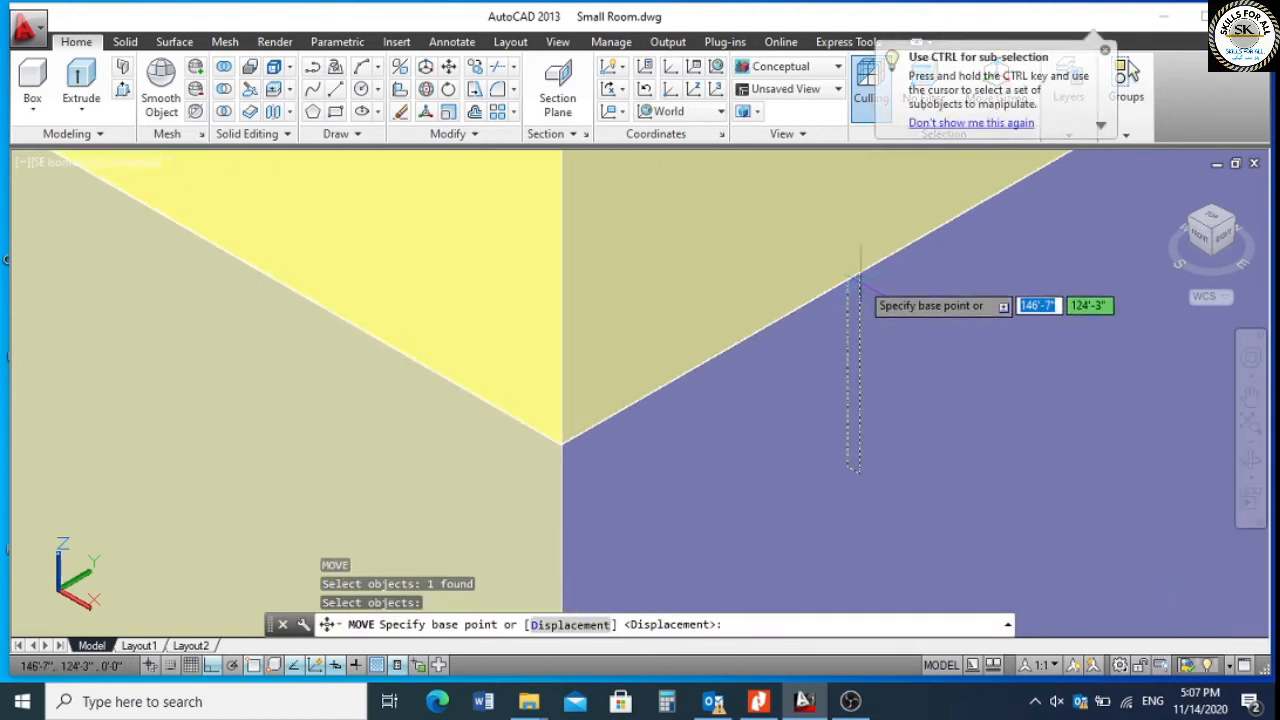
pyautogui.click(856, 276)
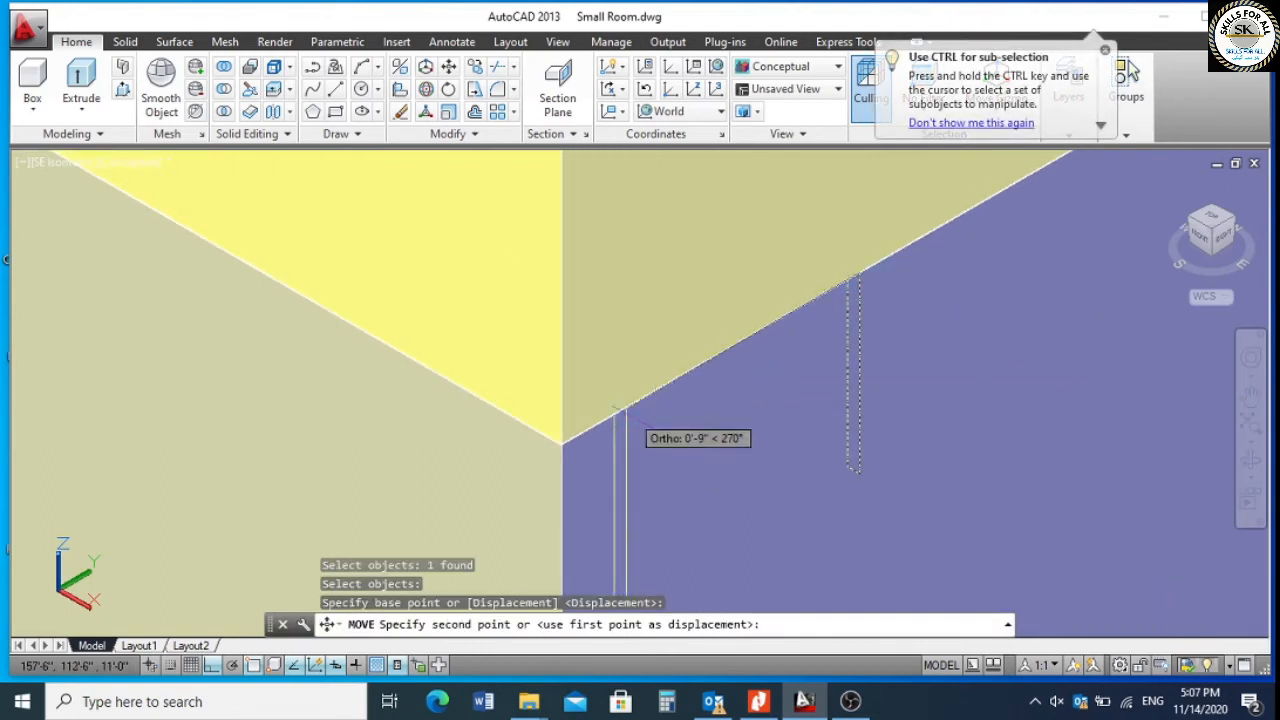
pyautogui.click(563, 447)
pyautogui.click(563, 447)
pyautogui.scroll(-4, 600, 430)
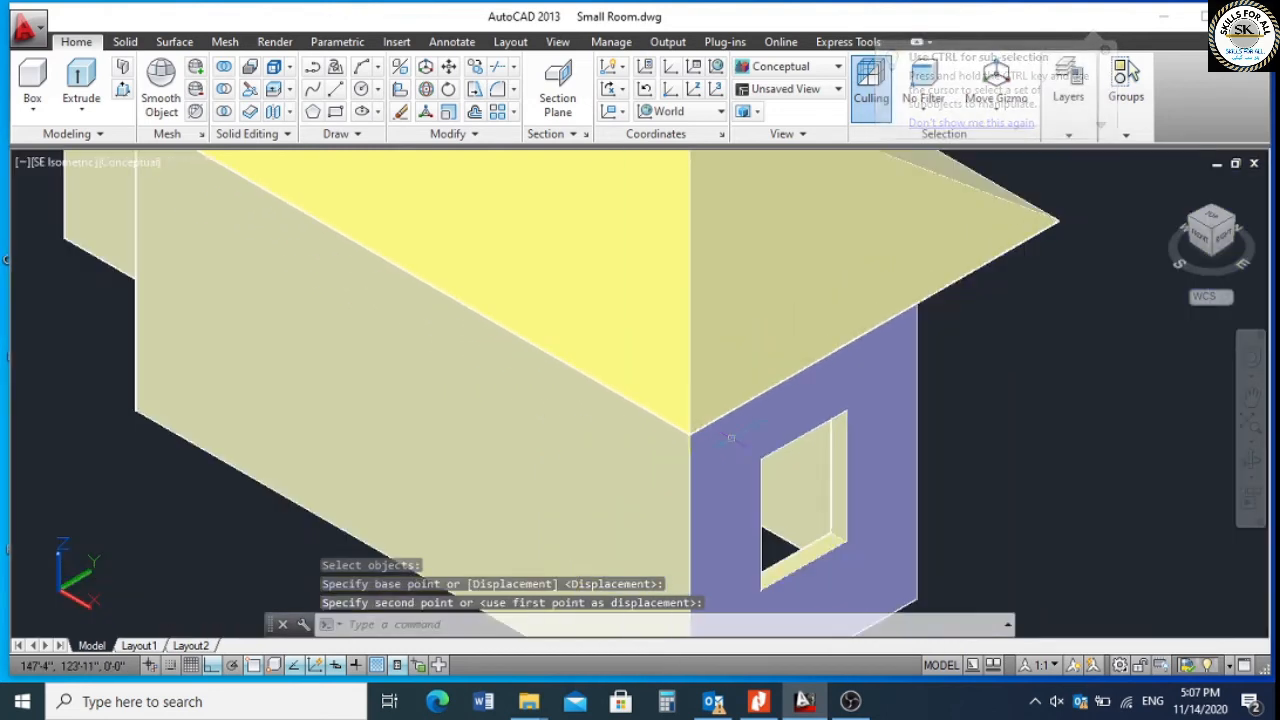
# Make layer 0 the current layer.
pyautogui.click(1068, 90)
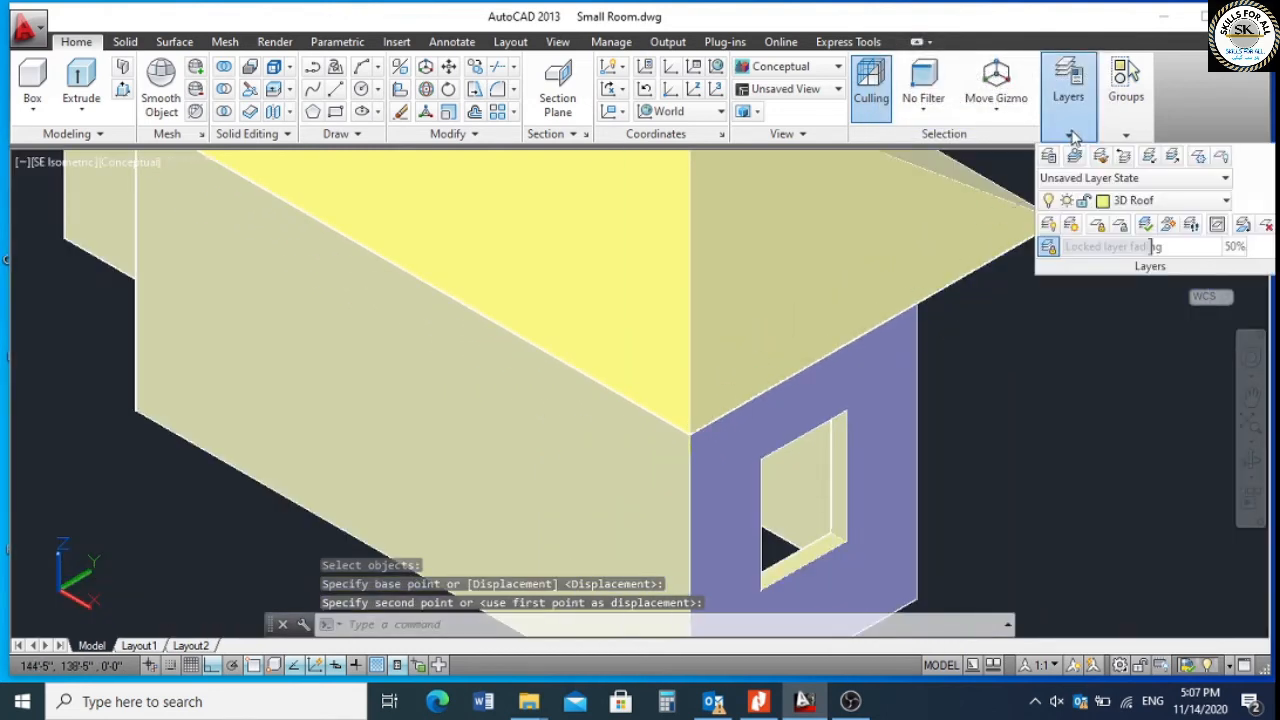
pyautogui.click(1163, 204)
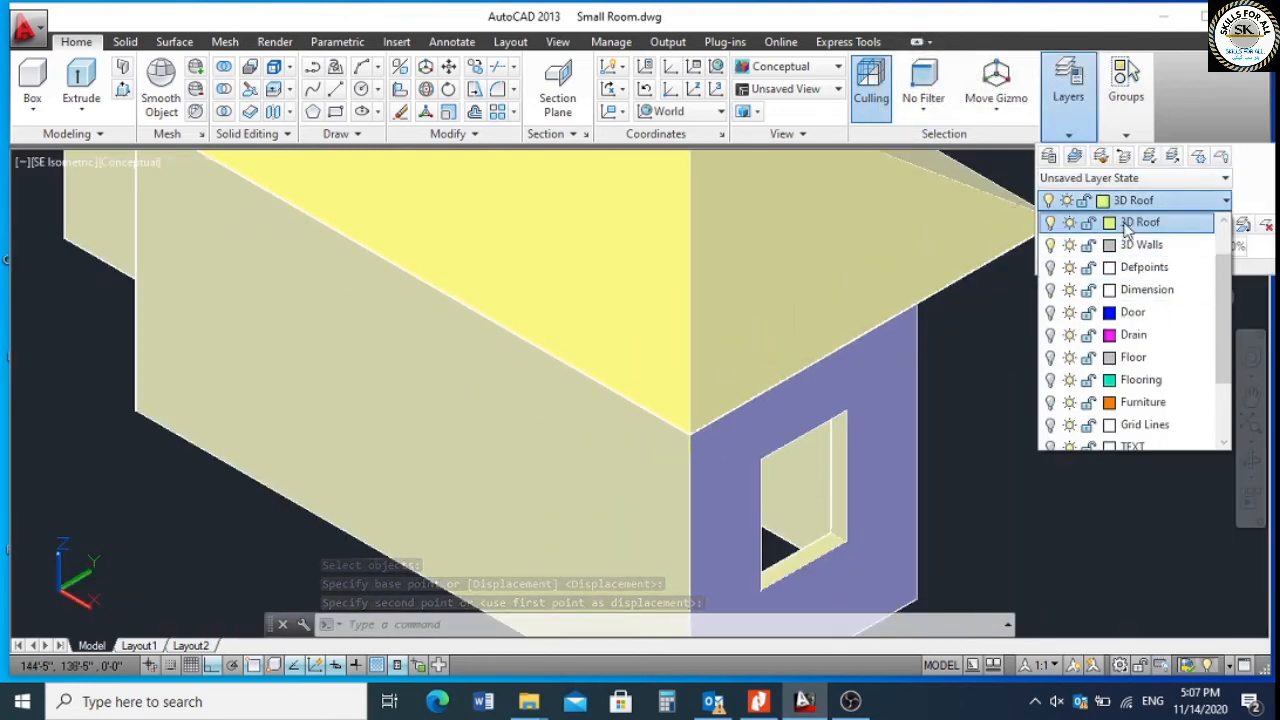
pyautogui.scroll(1, 1150, 252)
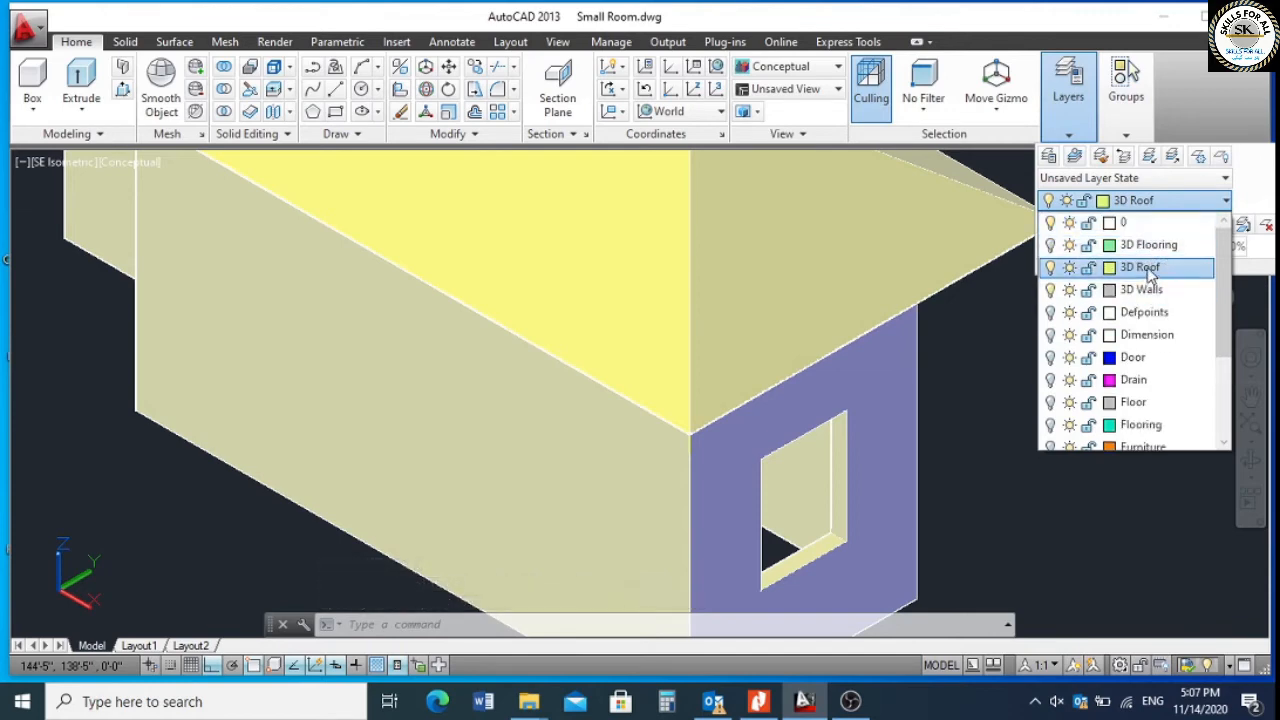
pyautogui.click(1125, 222)
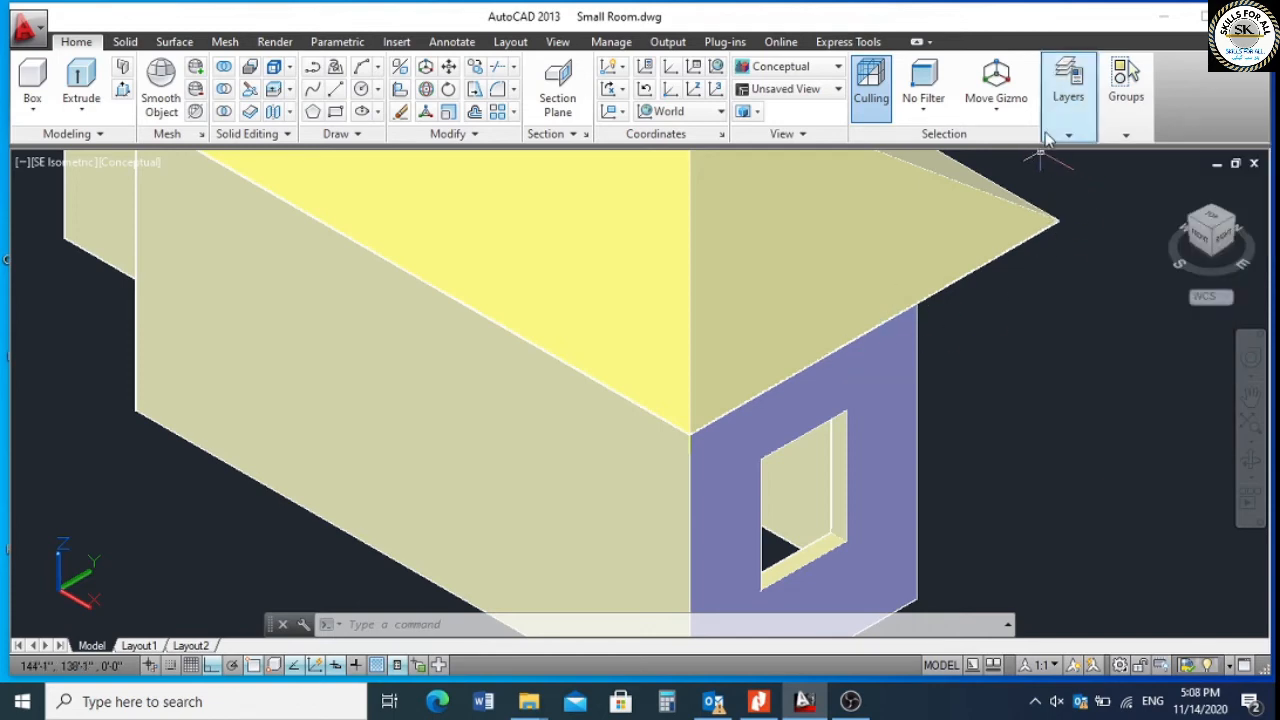
# Turn the 3D Roof layer off to check what lies at the roof corner, and turn it back on.
pyautogui.click(1068, 100)
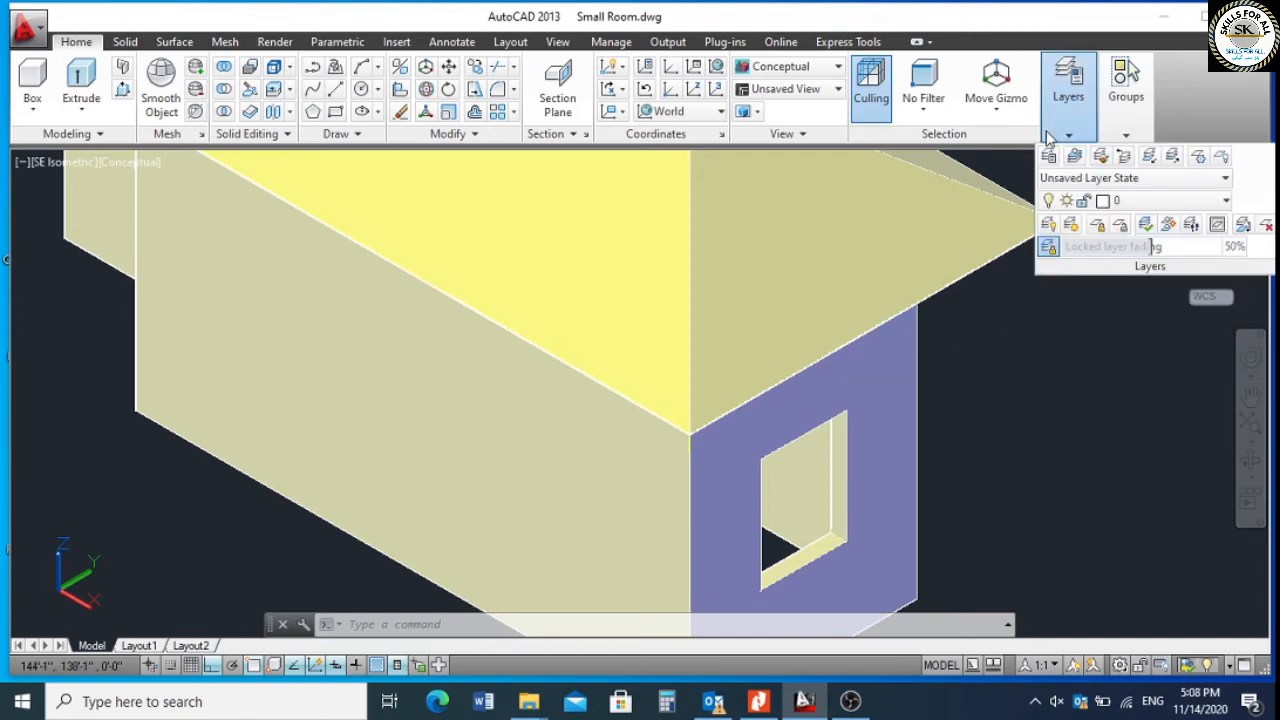
pyautogui.click(1120, 203)
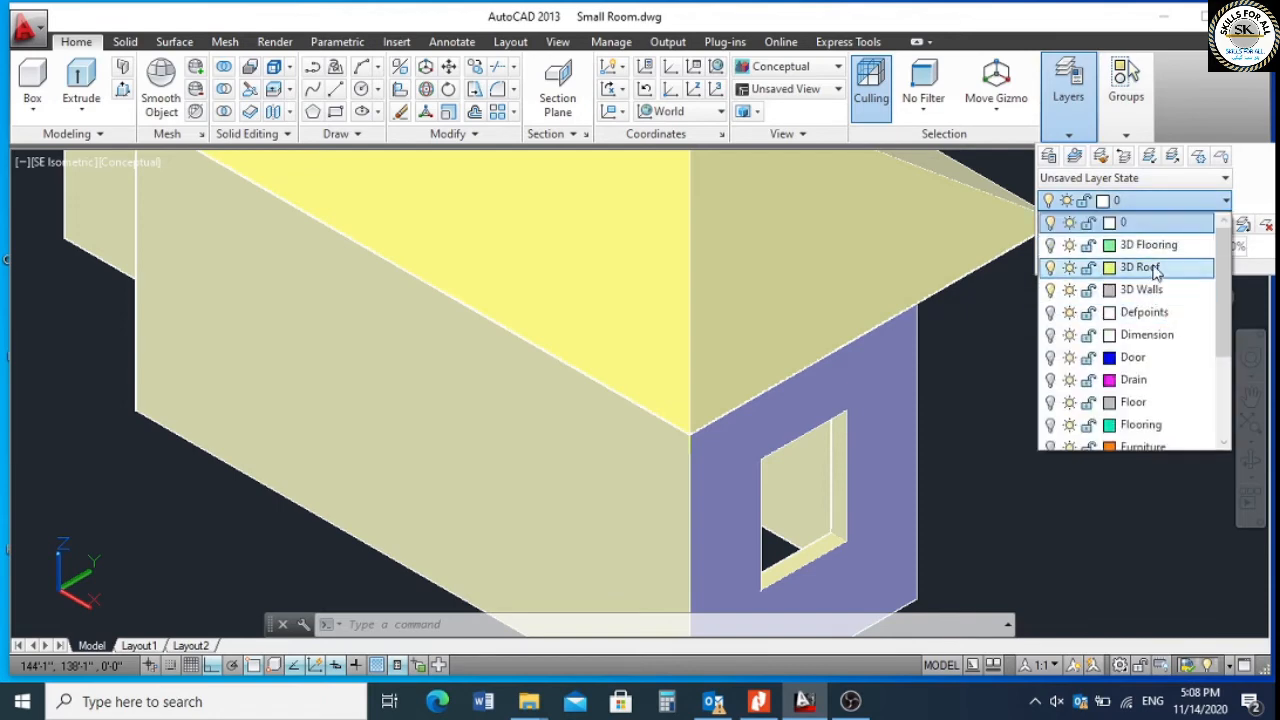
pyautogui.click(1051, 268)
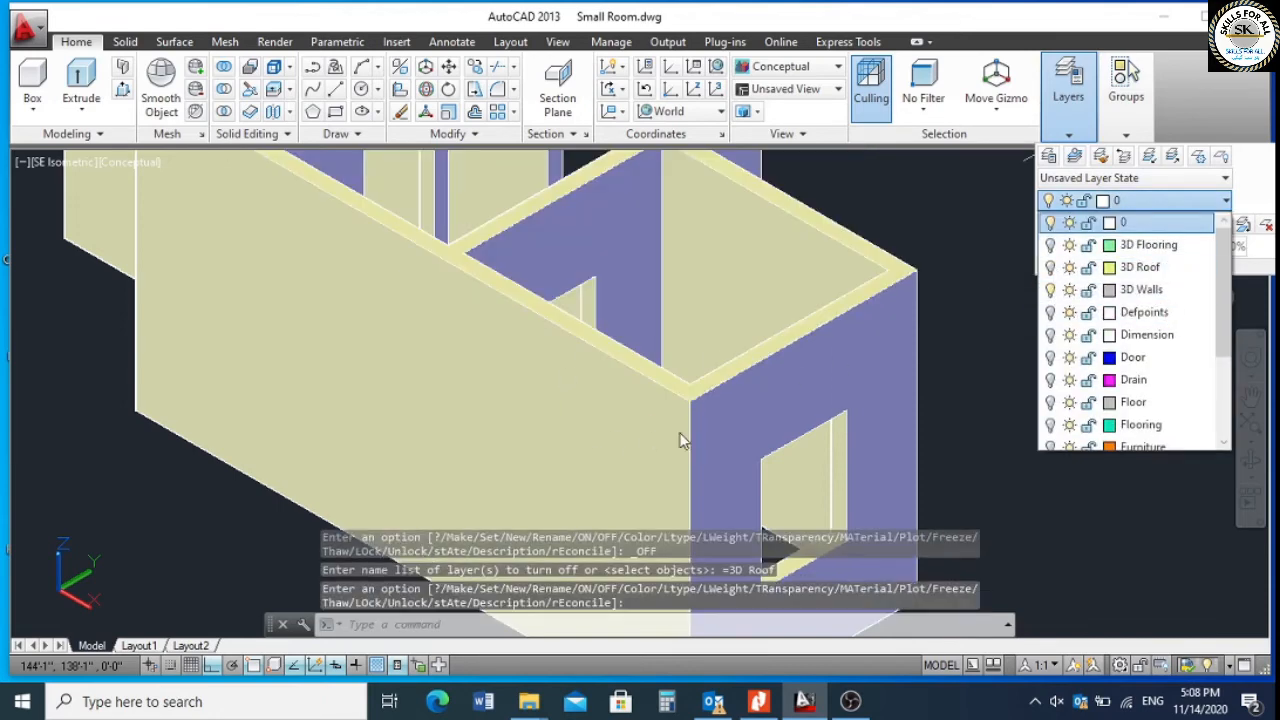
pyautogui.click(1050, 268)
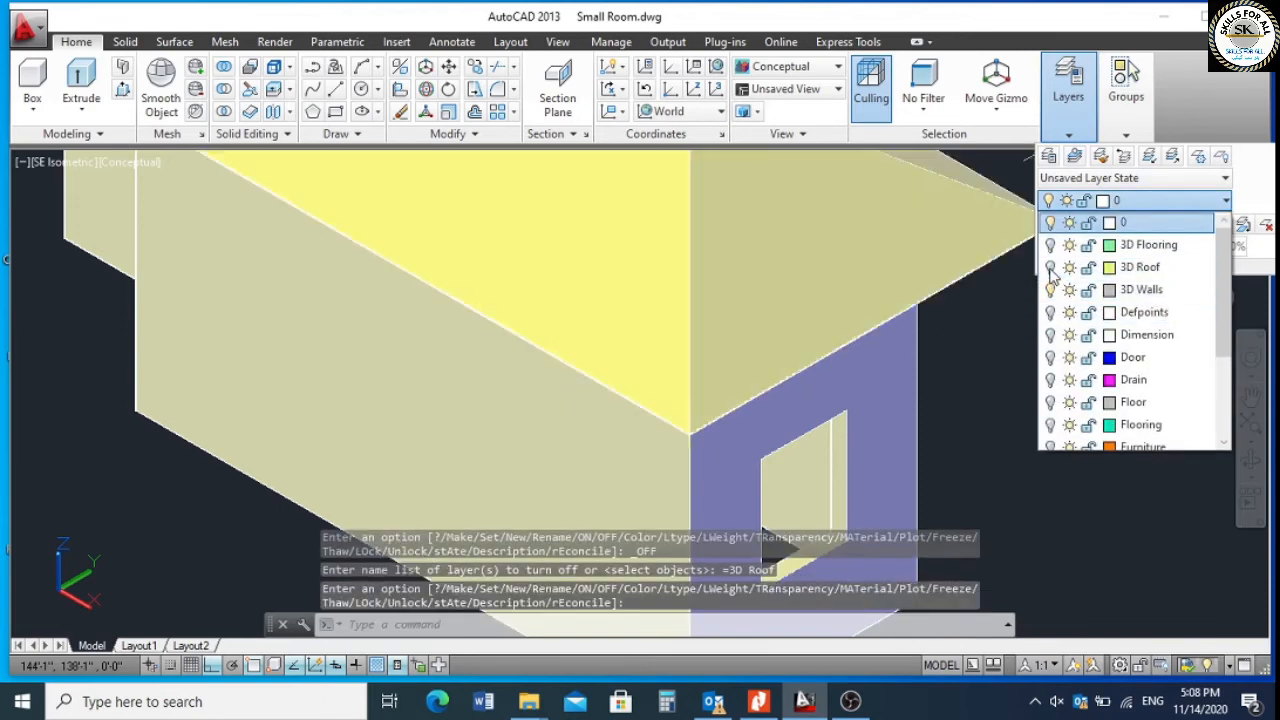
pyautogui.click(672, 421)
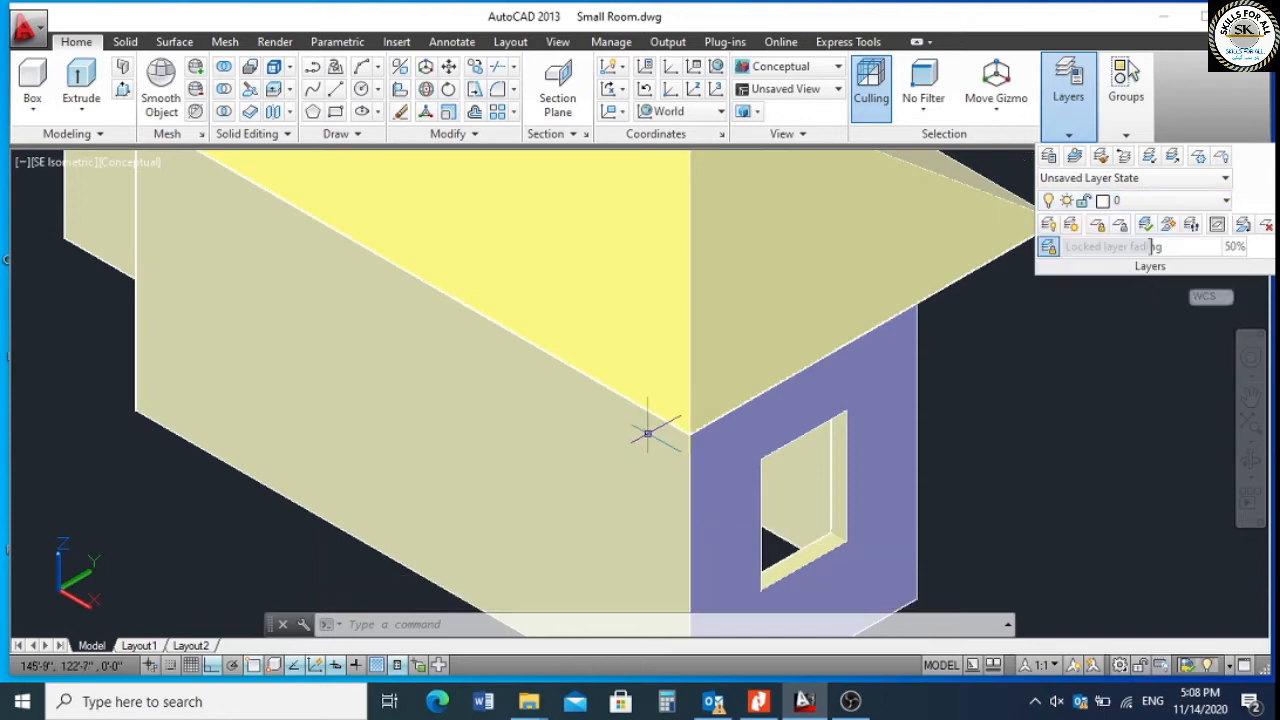
# Orbit to examine the thin profile at the roof's eave corner, ending in the Top view.
pyautogui.click(1250, 456)
pyautogui.moveTo(1126, 436); pyautogui.dragTo(1068, 430)
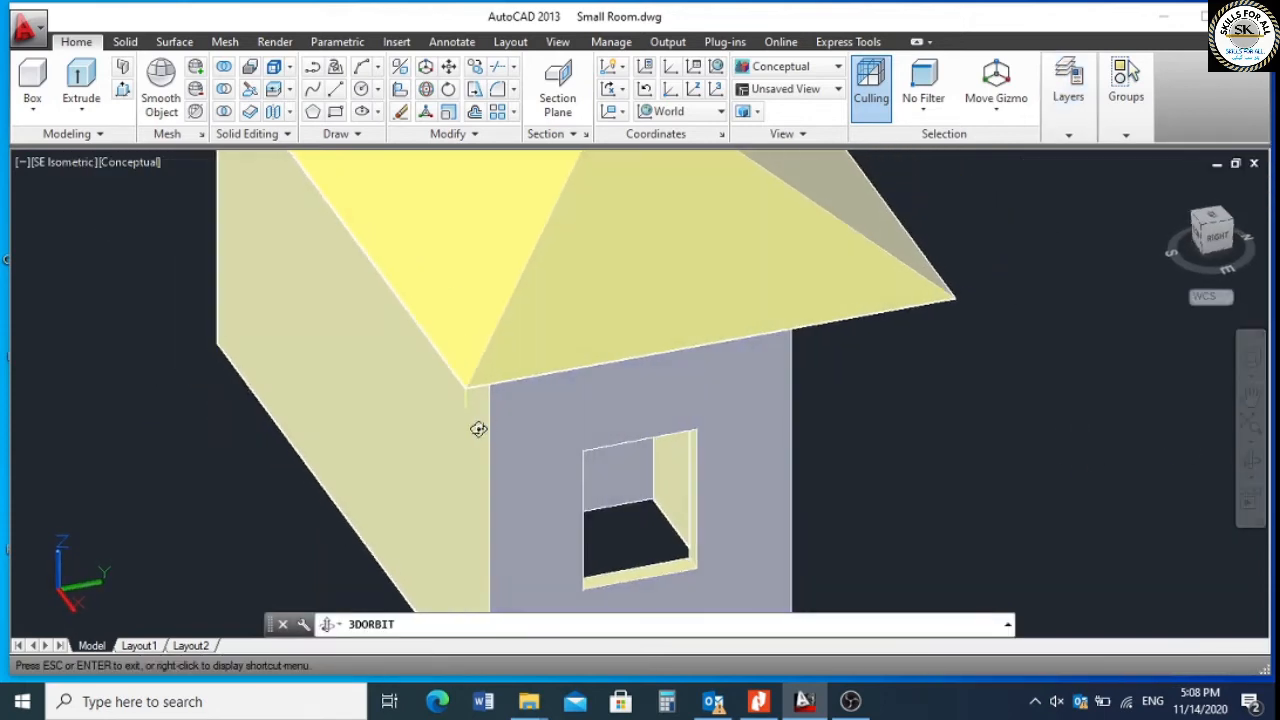
pyautogui.scroll(4, 479, 428)
pyautogui.press('Escape')
pyautogui.scroll(-5, 702, 446)
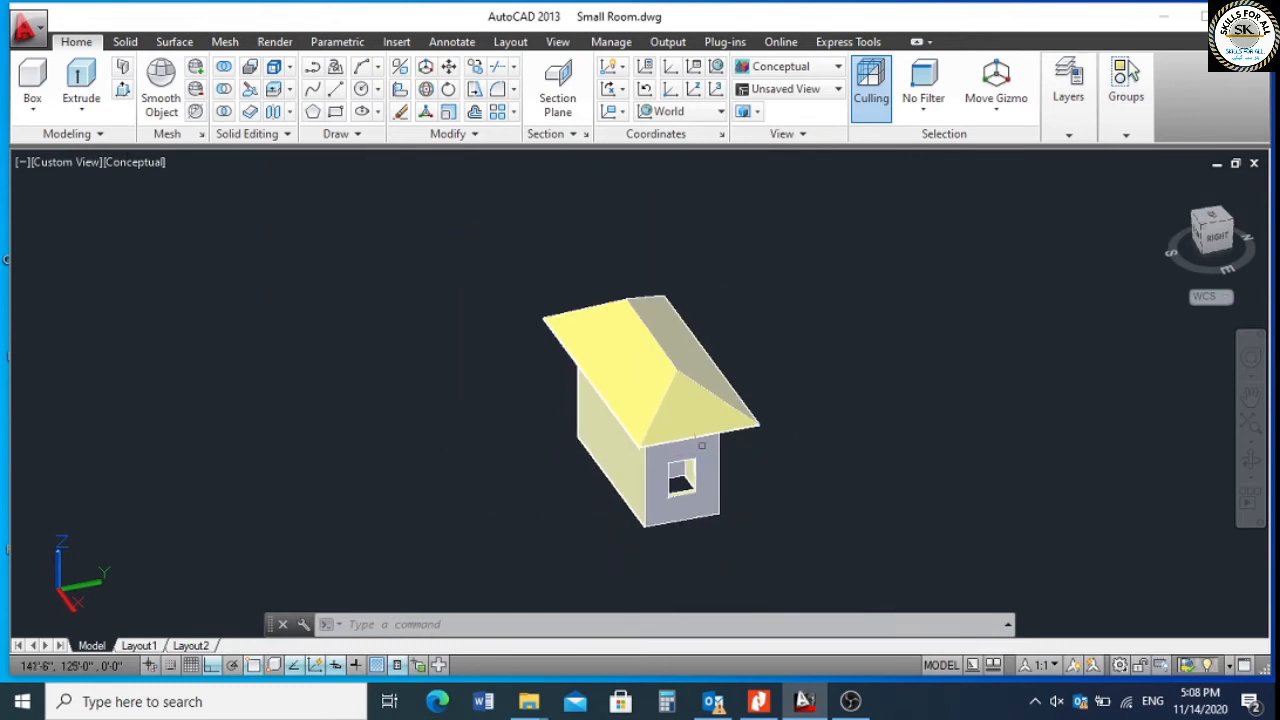
pyautogui.click(1215, 228)
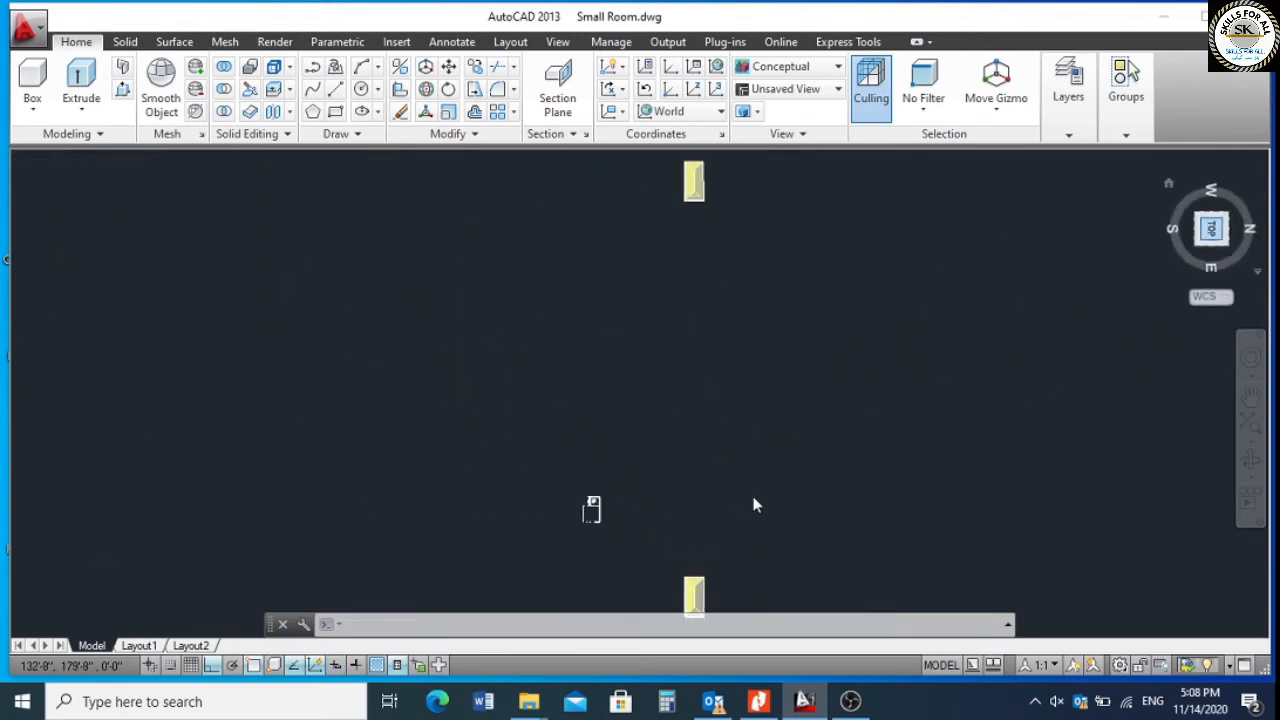
# In the Top view turned north-up, draw a rectangle over the roof outline from its northwest to its southeast corner.
pyautogui.click(1240, 188)
pyautogui.scroll(4, 846, 363)
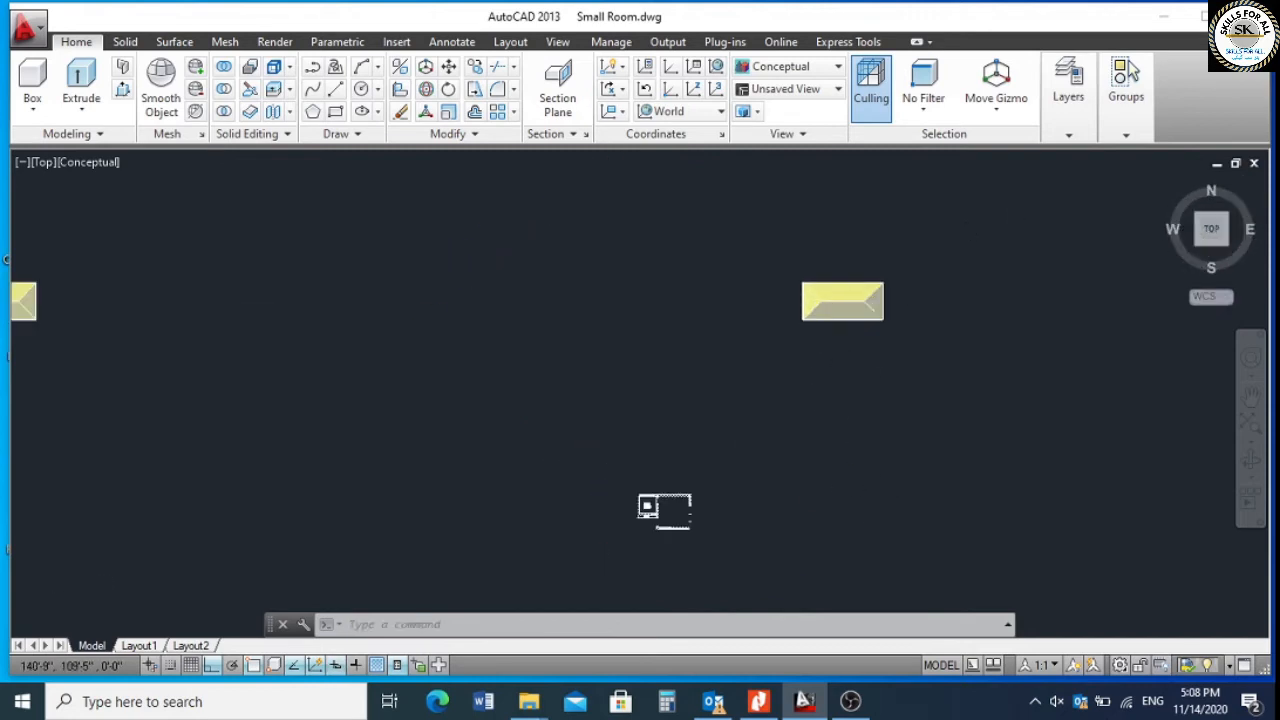
pyautogui.scroll(1, 747, 211)
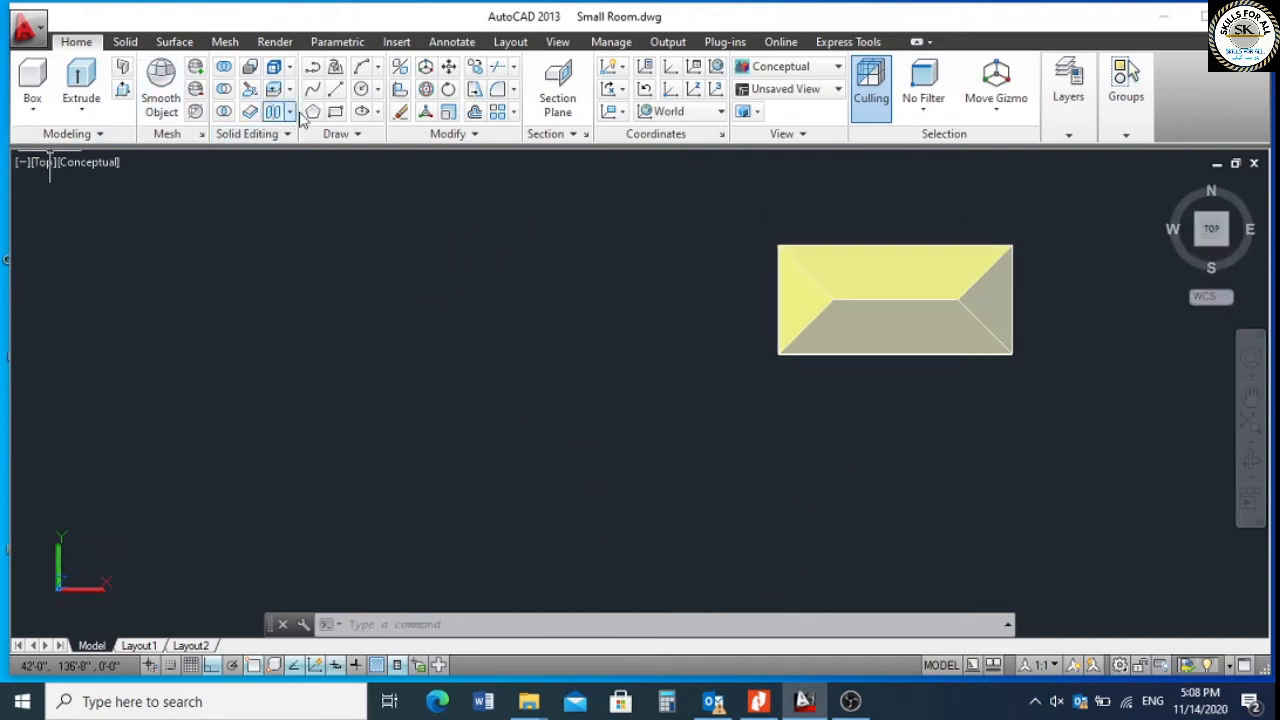
pyautogui.click(332, 116)
pyautogui.scroll(3, 770, 245)
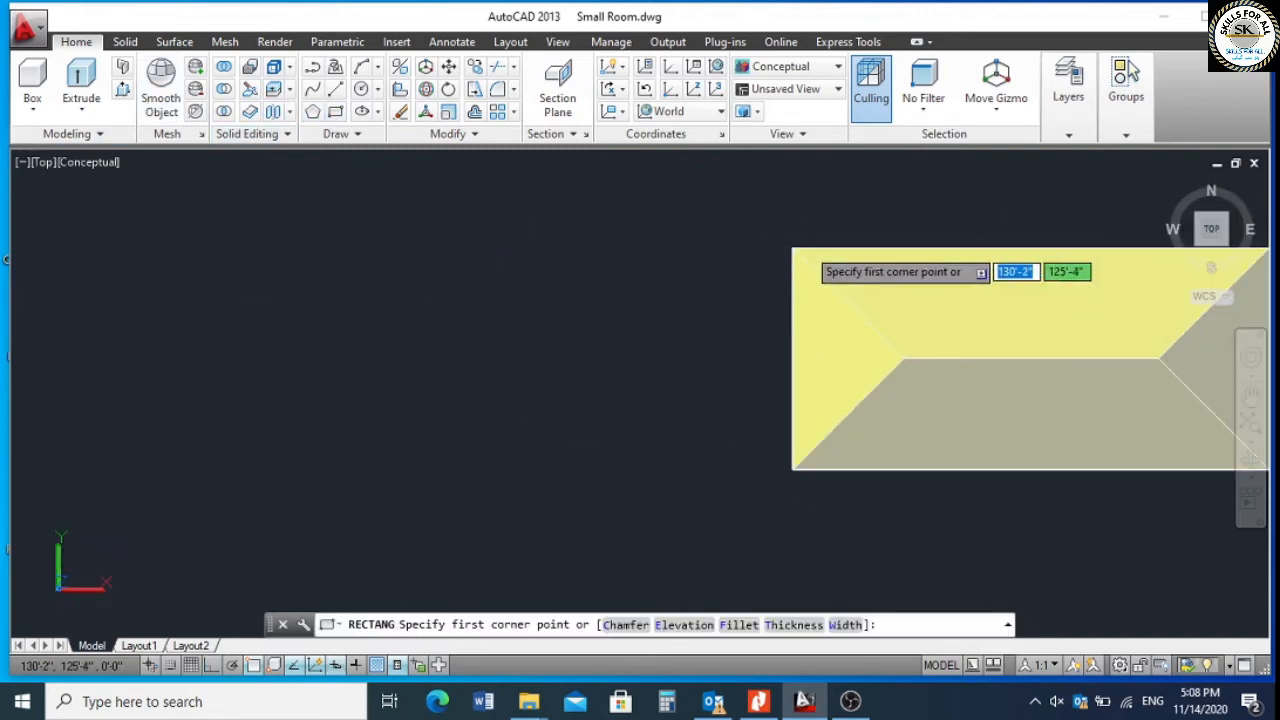
pyautogui.click(792, 248)
pyautogui.scroll(-2, 792, 248)
pyautogui.scroll(4, 943, 337)
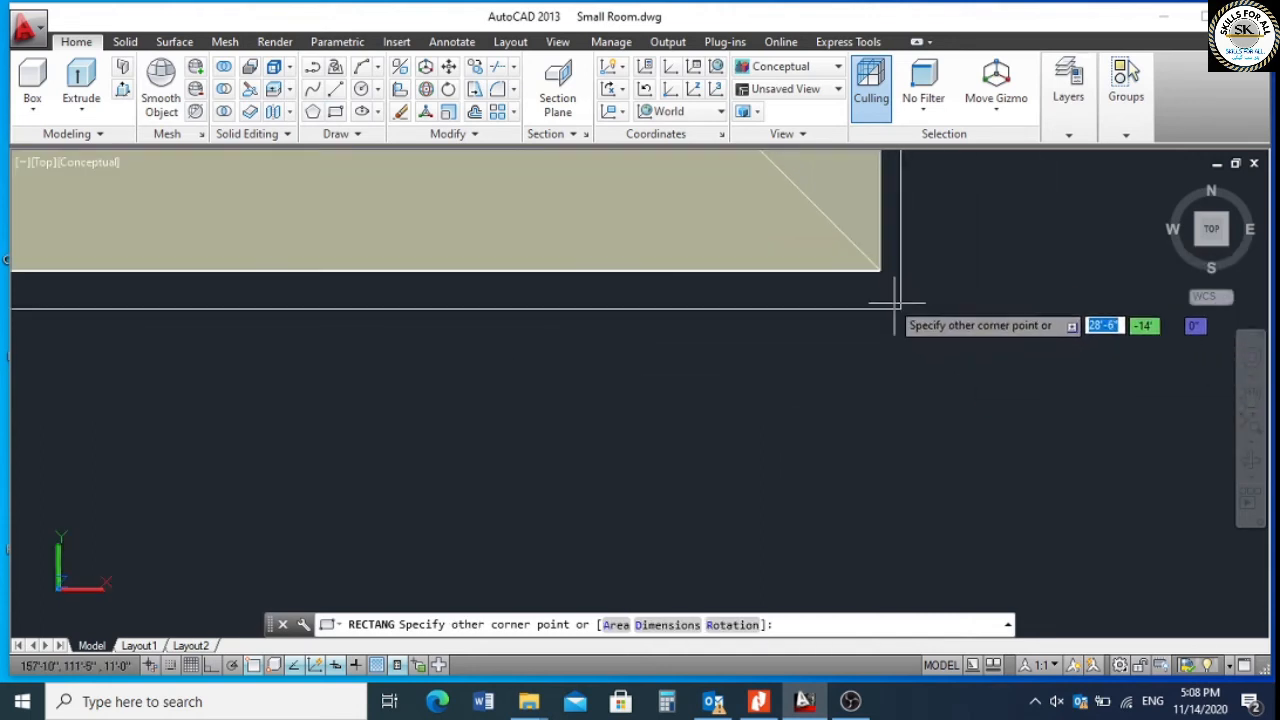
pyautogui.click(879, 269)
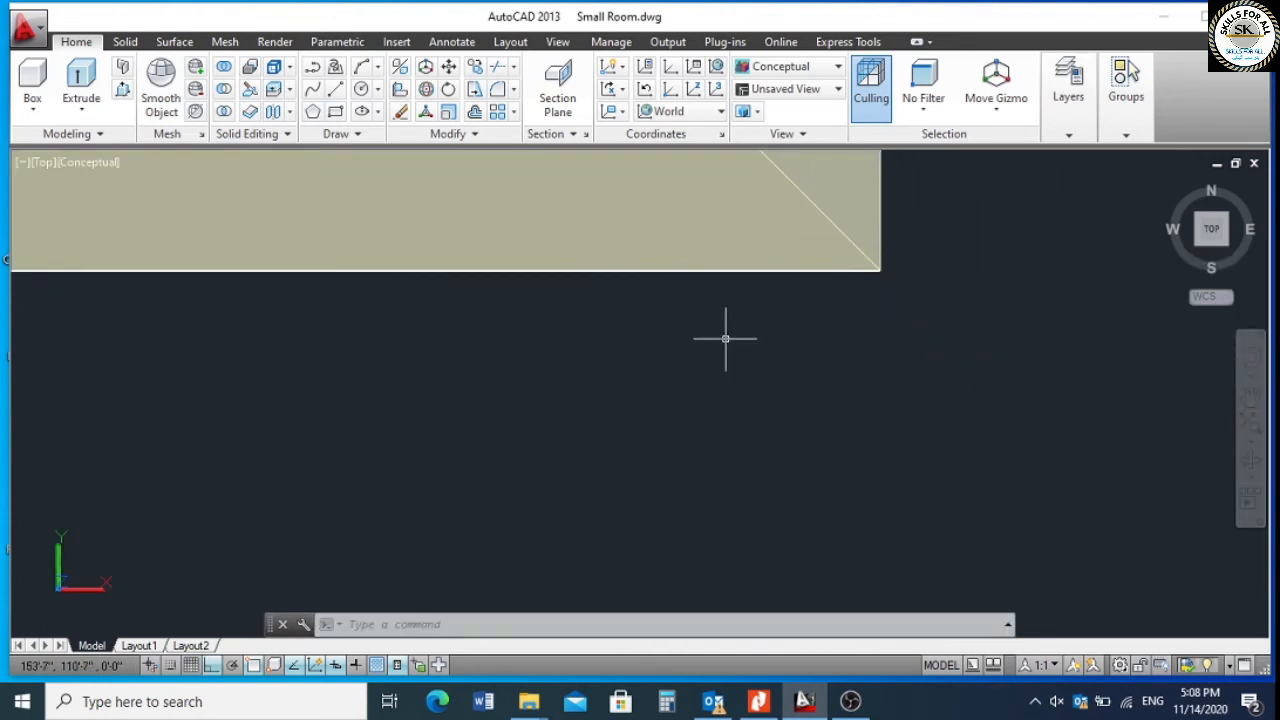
# Switch to the SE Isometric view and hide the tapered roof solid.
pyautogui.click(1226, 247)
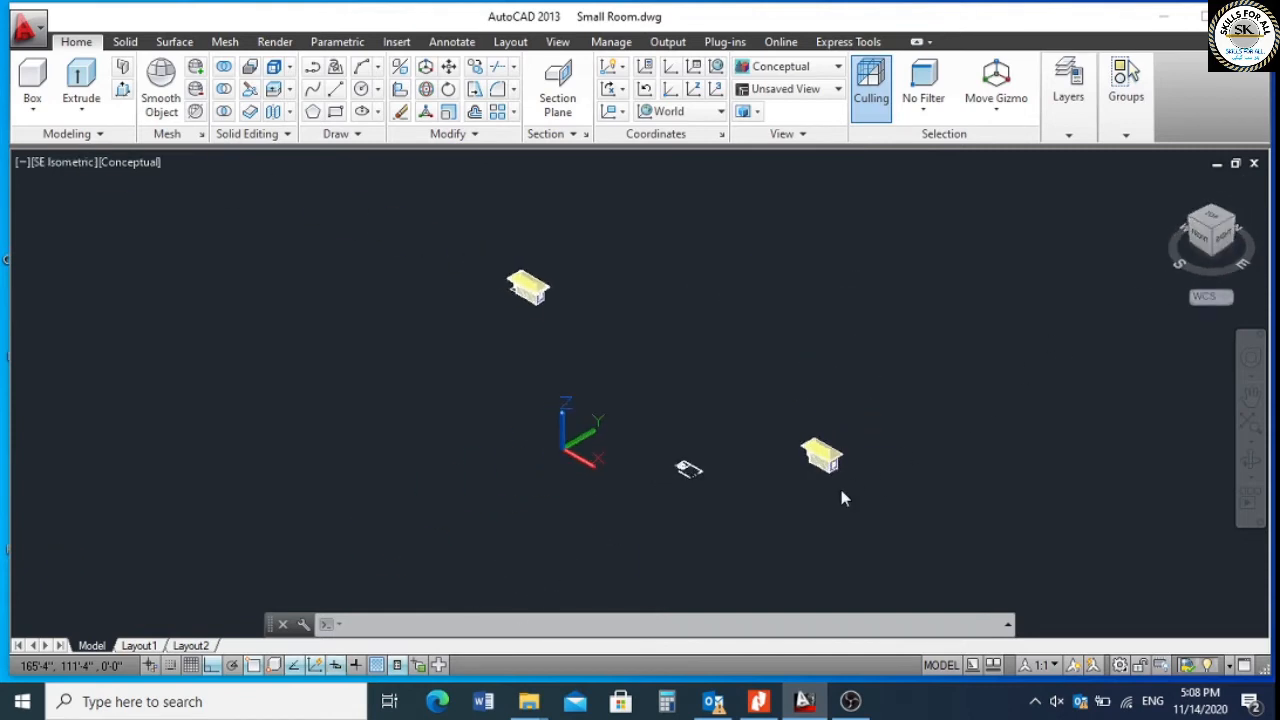
pyautogui.scroll(3, 836, 446)
pyautogui.scroll(-4, 824, 424)
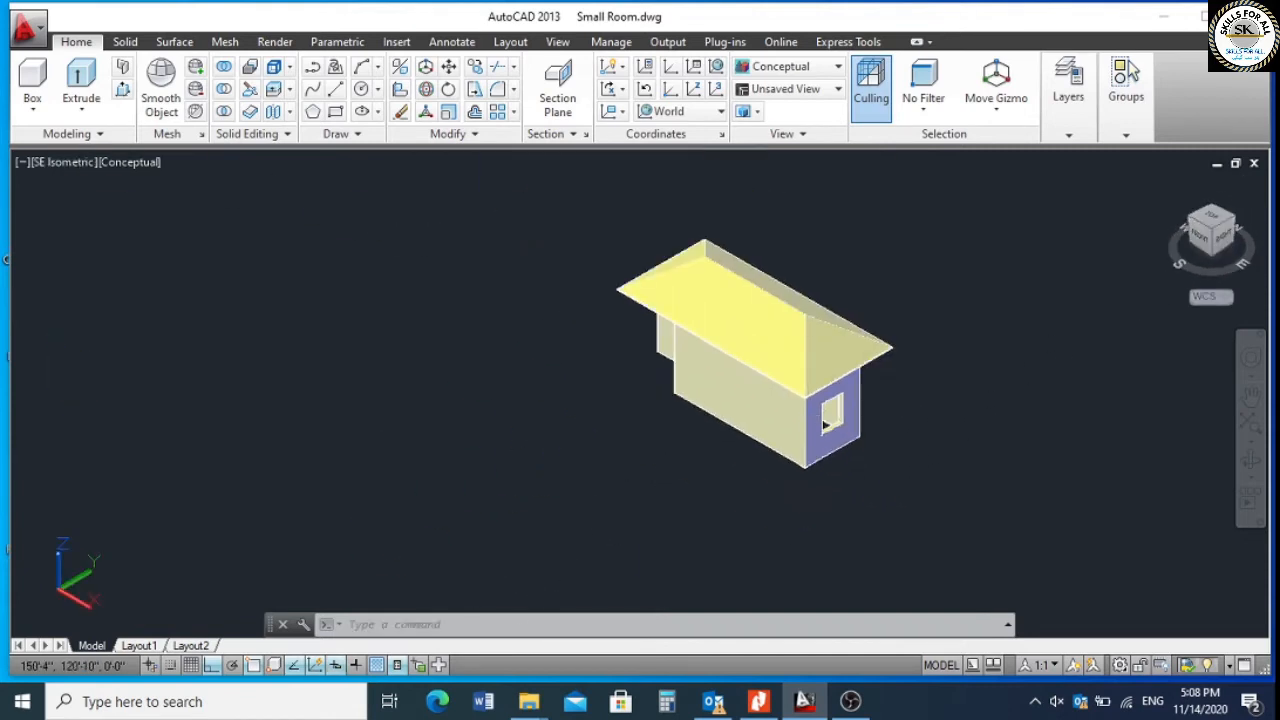
pyautogui.scroll(2, 788, 320)
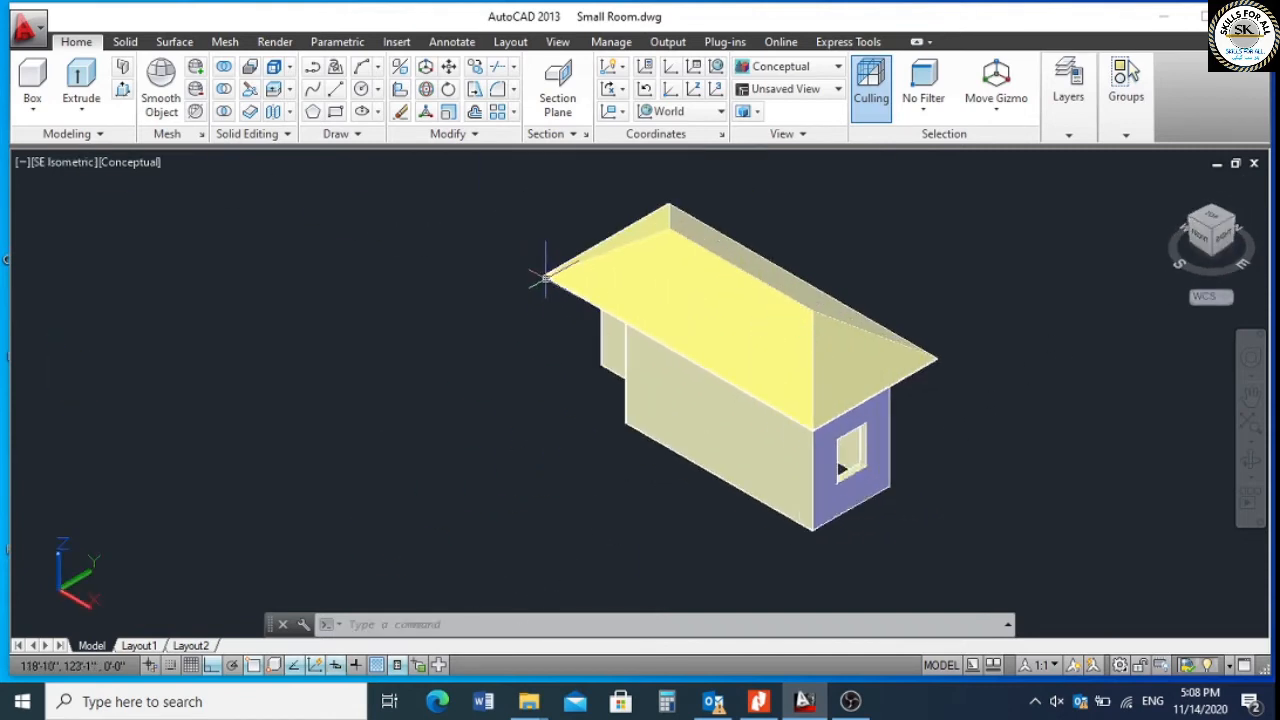
pyautogui.click(582, 266)
pyautogui.rightClick(492, 290)
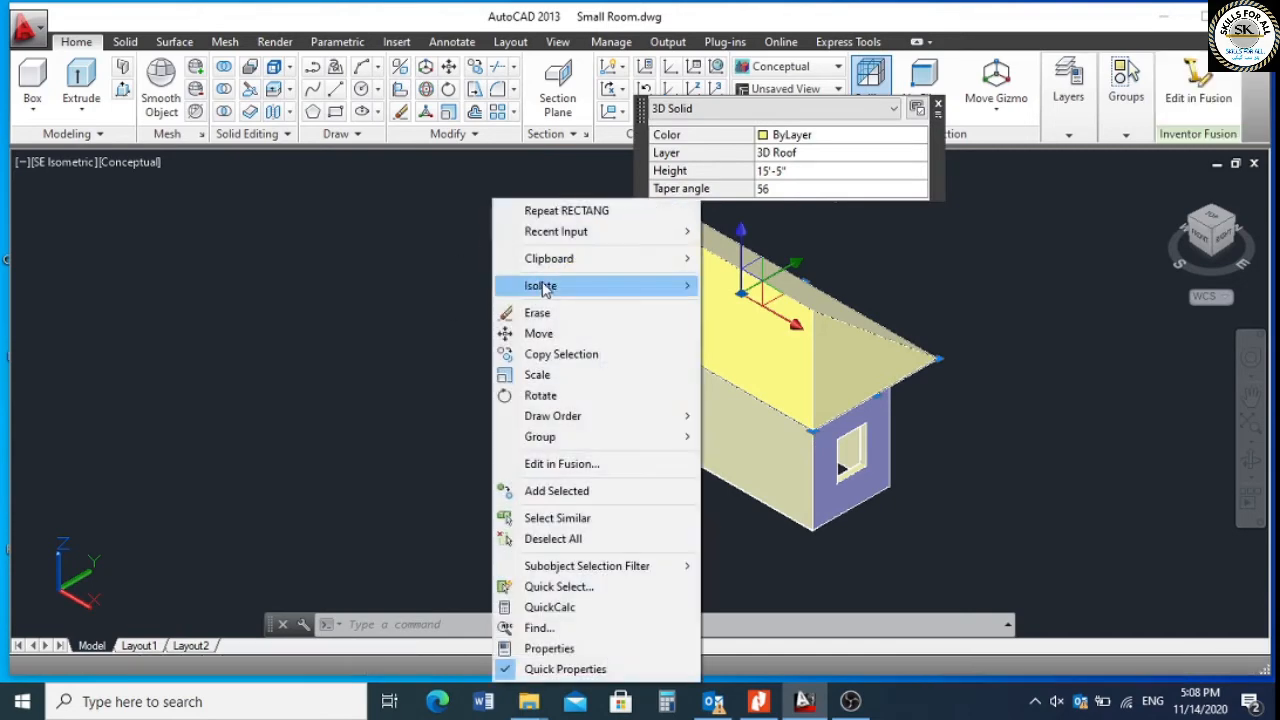
pyautogui.moveTo(600, 285)
pyautogui.click(759, 306)
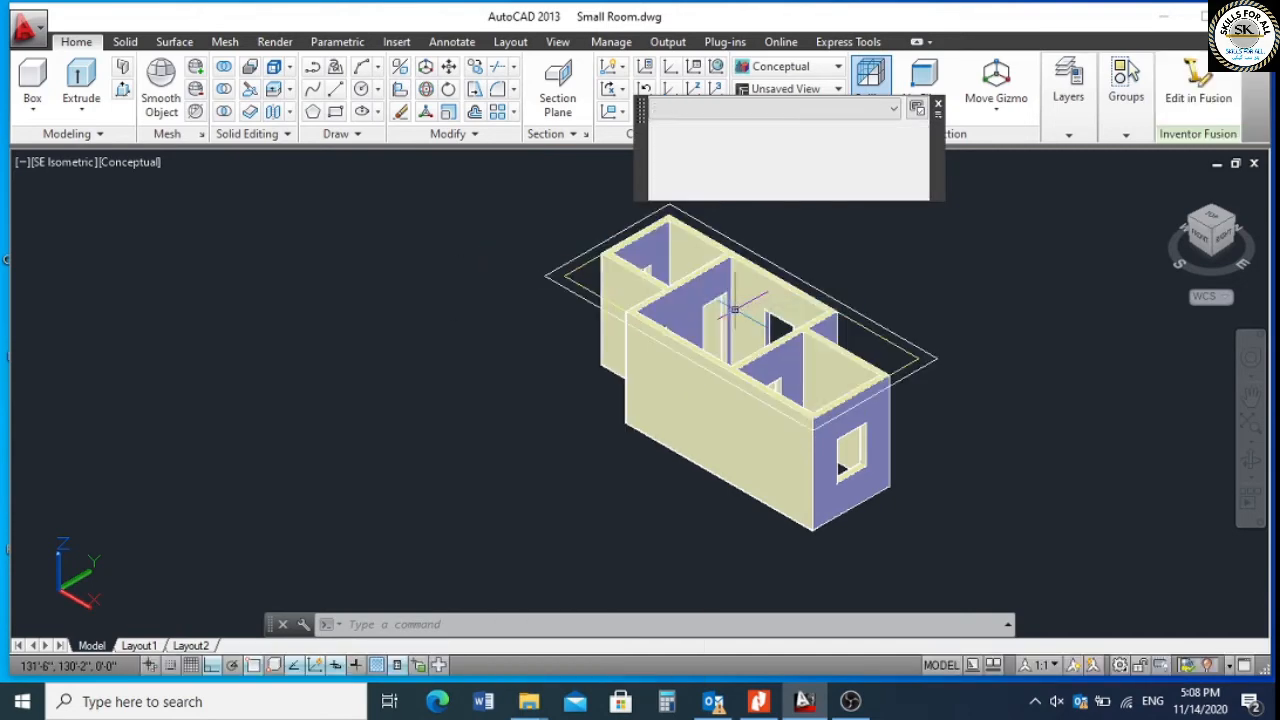
# Check the eave rectangle at the front corner and hide the 3D Walls solid.
pyautogui.click(547, 277)
pyautogui.scroll(5, 773, 457)
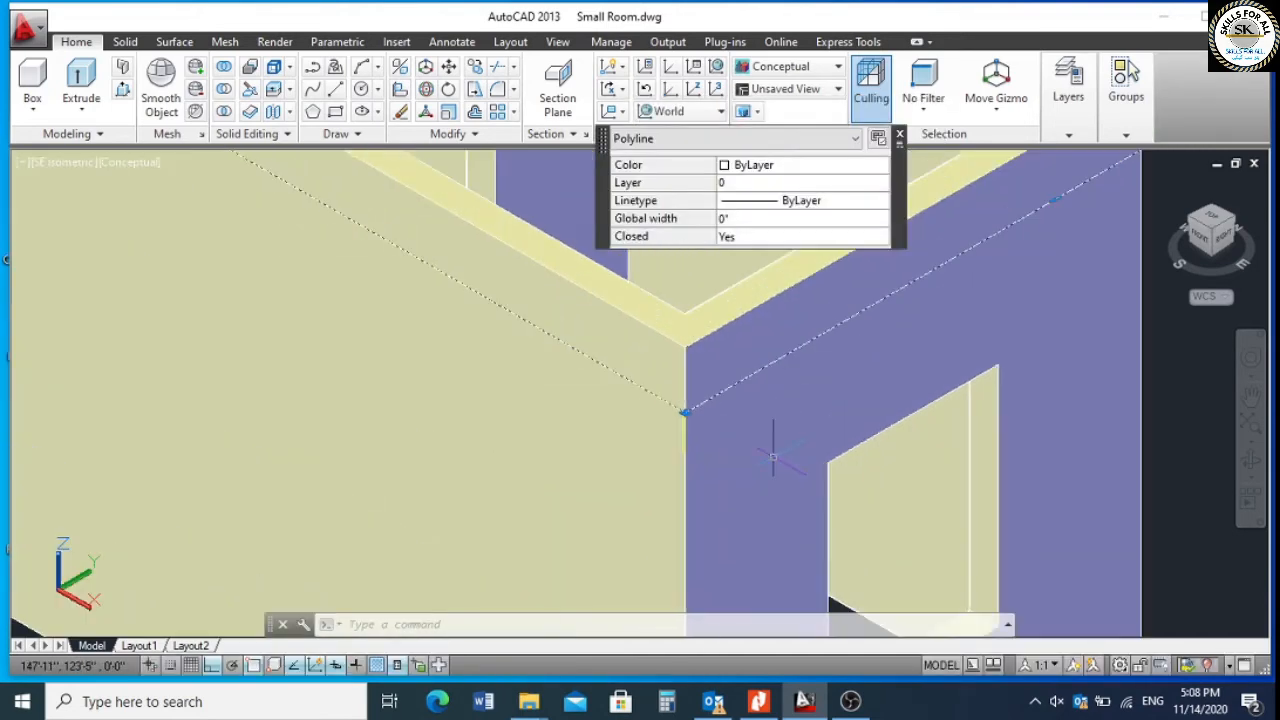
pyautogui.press('Escape')
pyautogui.scroll(2, 720, 420)
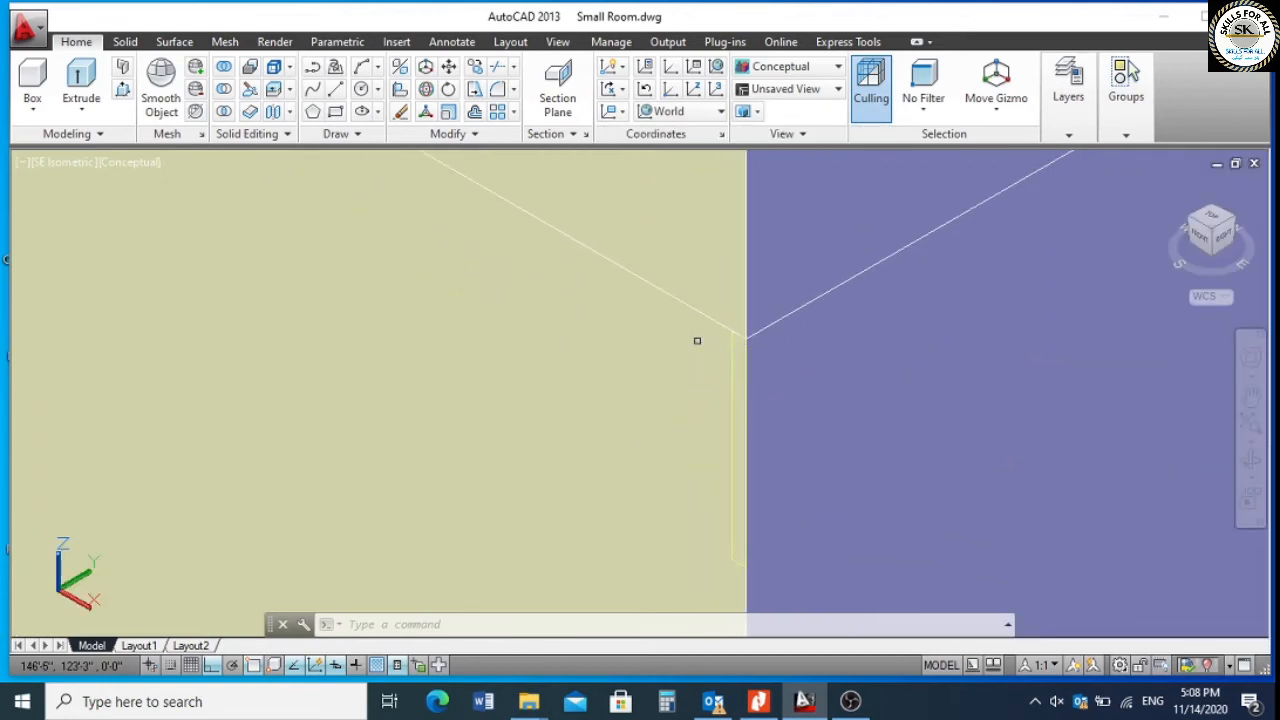
pyautogui.scroll(-6, 697, 340)
pyautogui.click(660, 410)
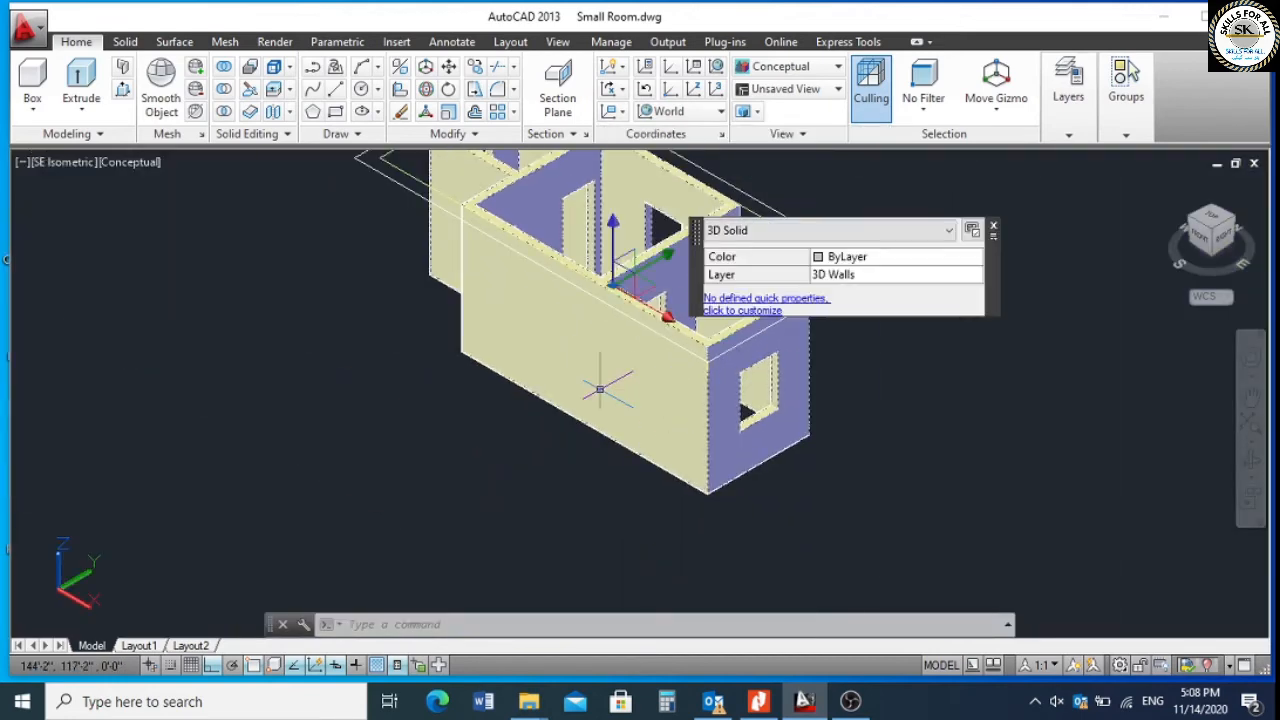
pyautogui.rightClick(143, 280)
pyautogui.moveTo(212, 292)
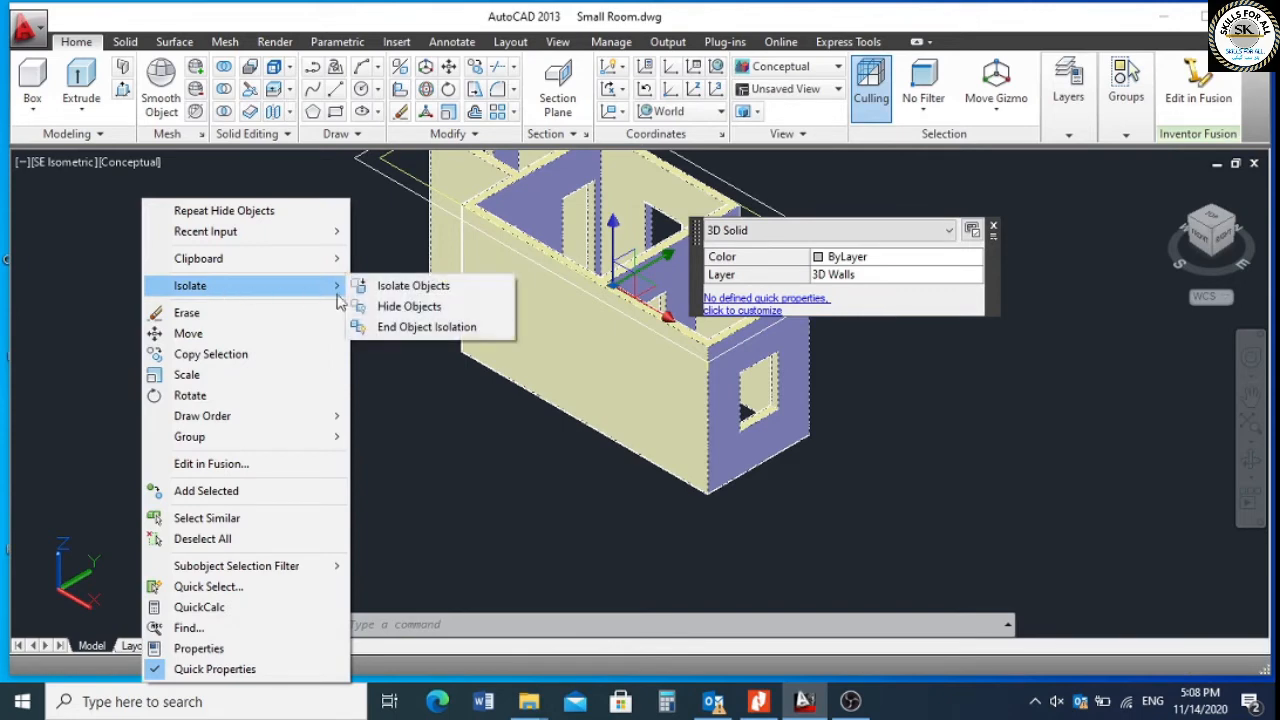
pyautogui.click(393, 309)
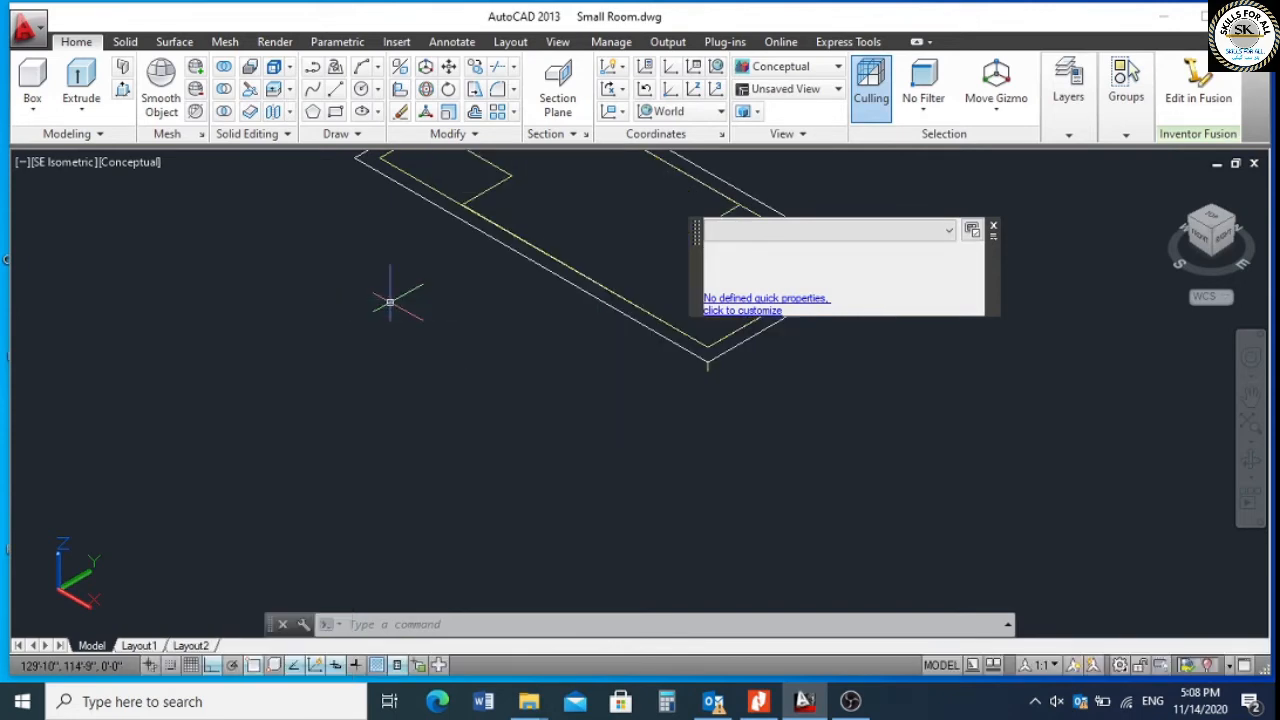
# Draw a short polyline across the eave outline's front corner, from the thin profile's inner upper corner to the outline's adjacent side.
pyautogui.scroll(5, 720, 370)
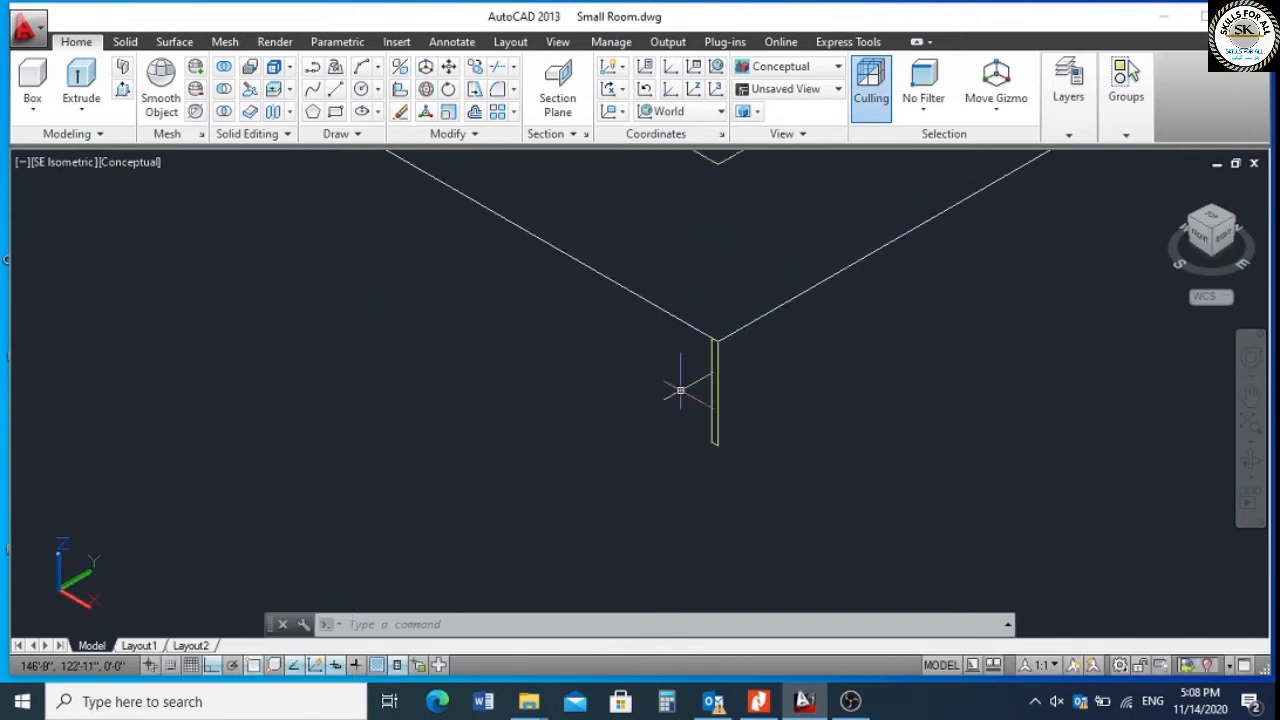
pyautogui.scroll(2, 728, 296)
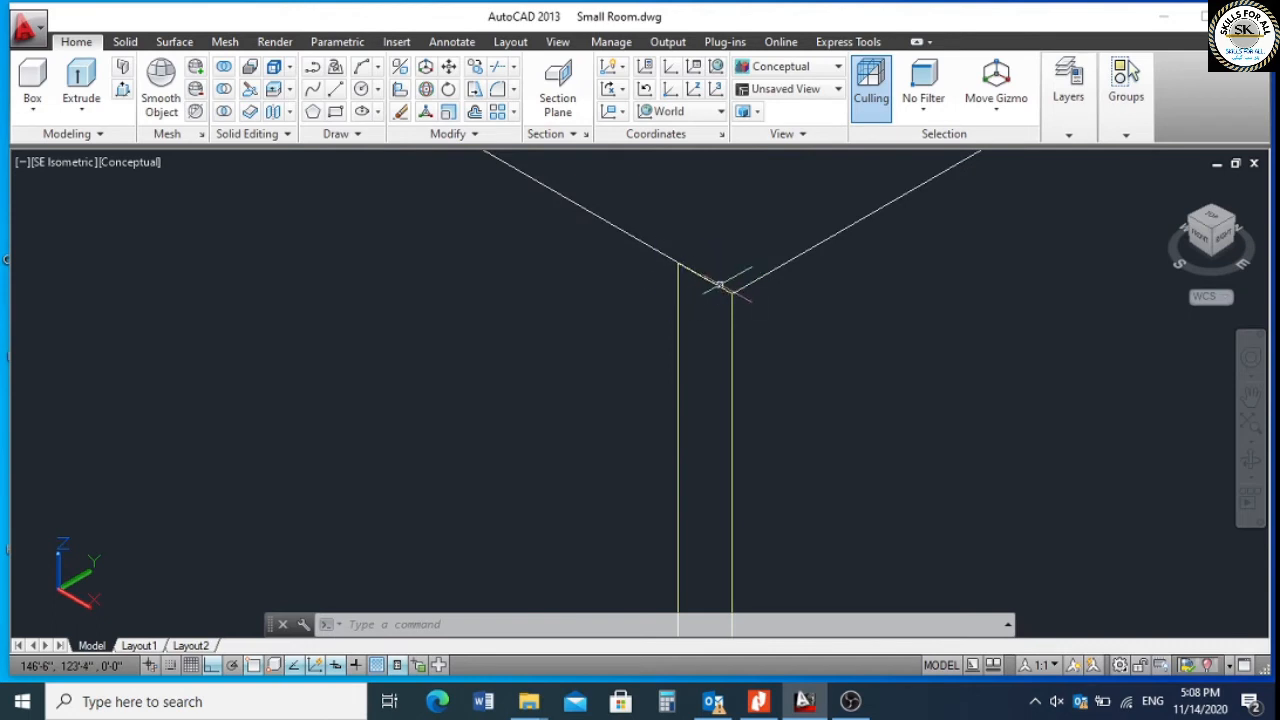
pyautogui.write('lap')
pyautogui.press('Return')
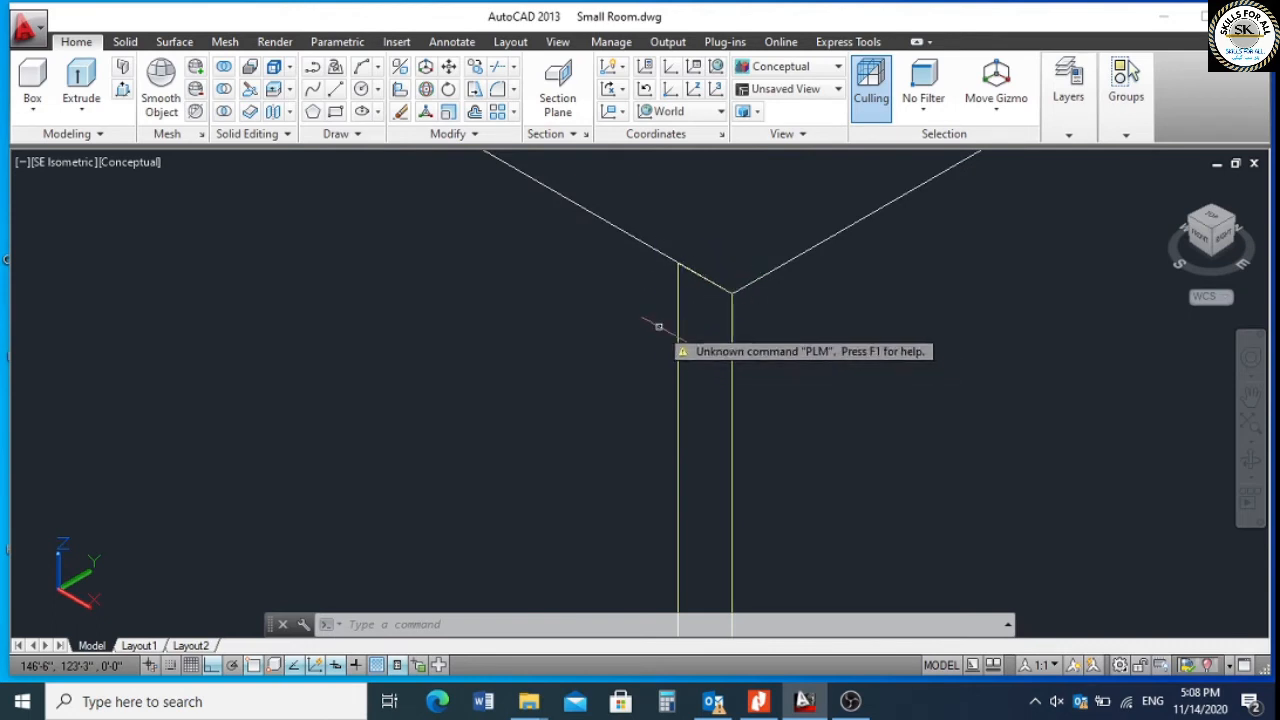
pyautogui.write('pl')
pyautogui.press('Return')
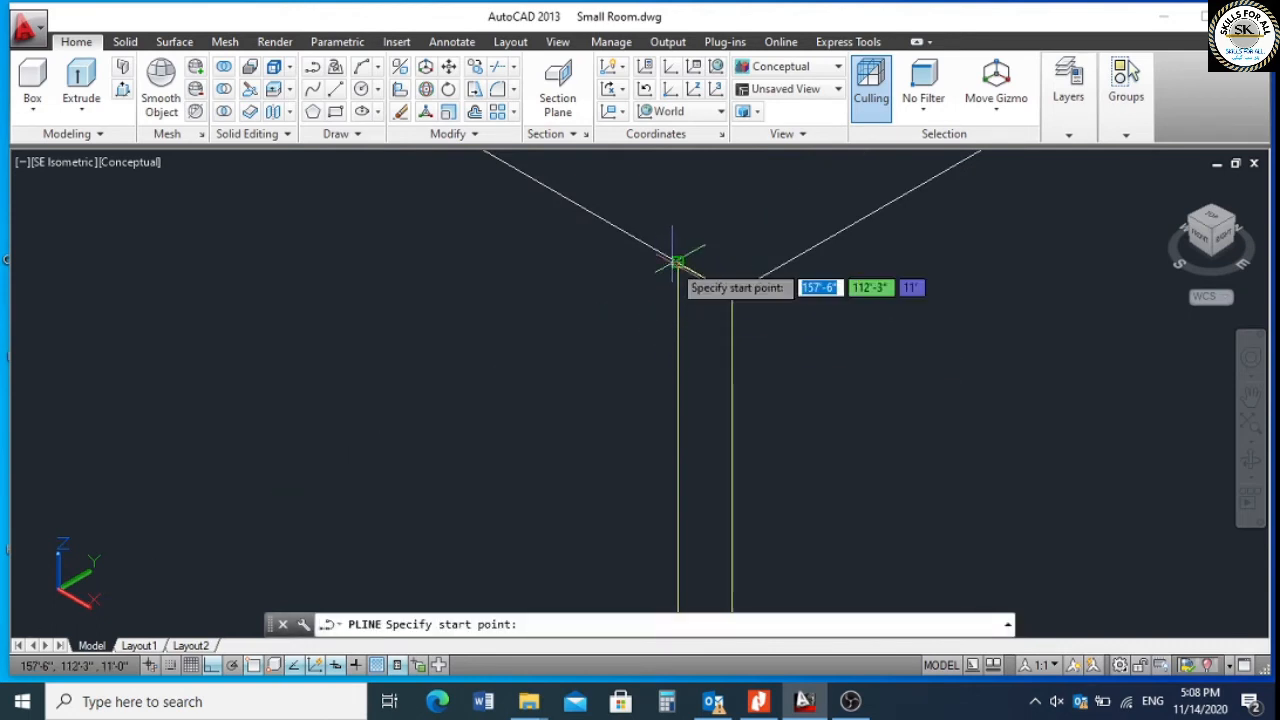
pyautogui.click(678, 261)
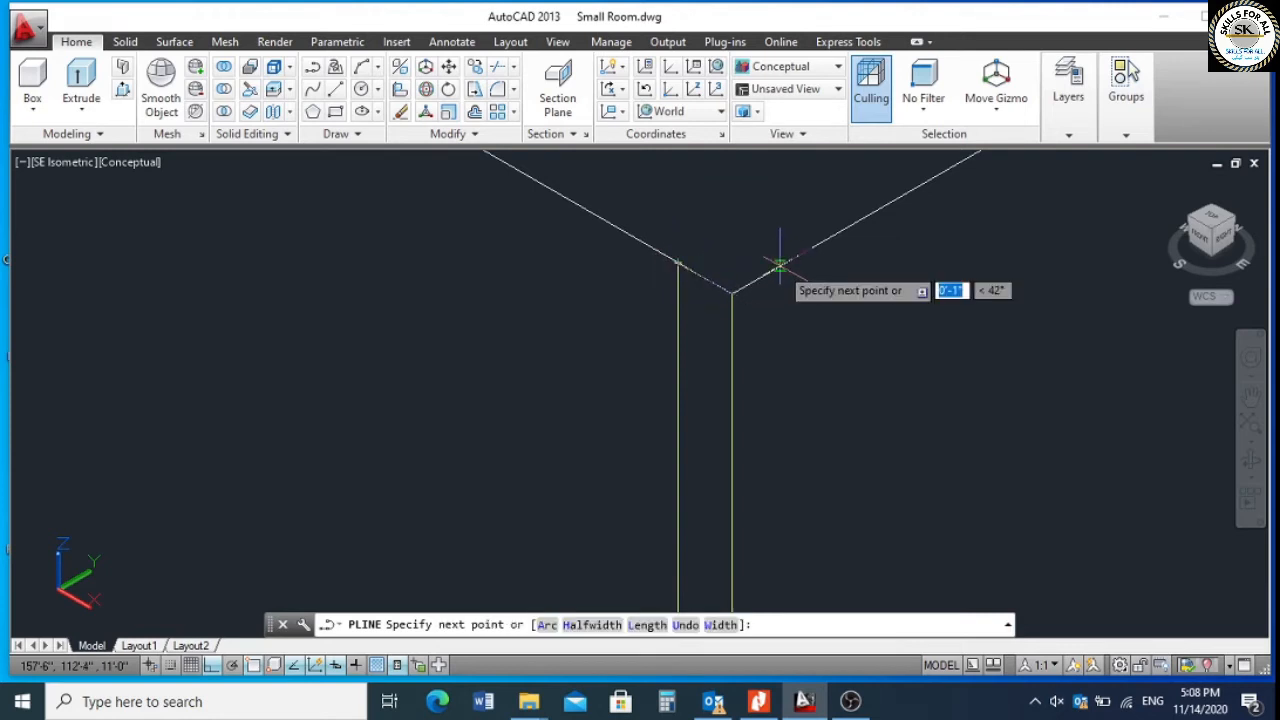
pyautogui.press('Escape')
# Trim the front corner off the eave outline, using the short polyline as the cutting edge.
pyautogui.write('tr')
pyautogui.press('Return')
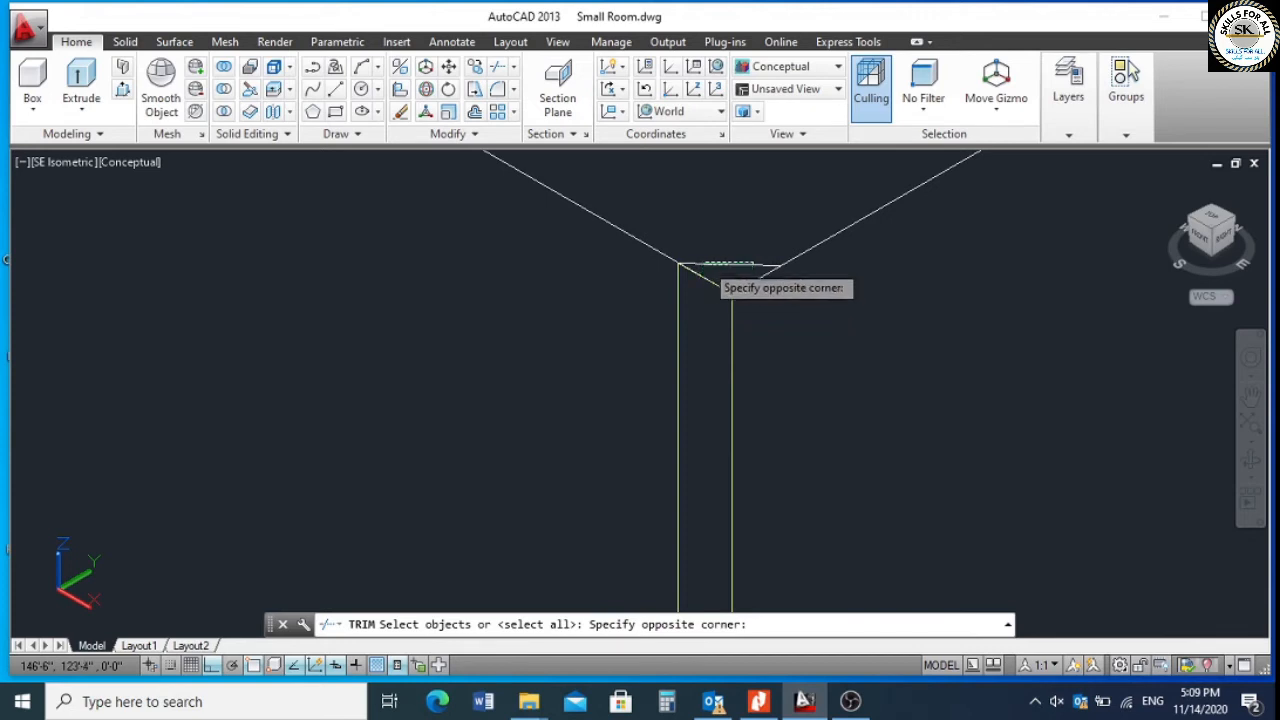
pyautogui.click(705, 263)
pyautogui.press('Return')
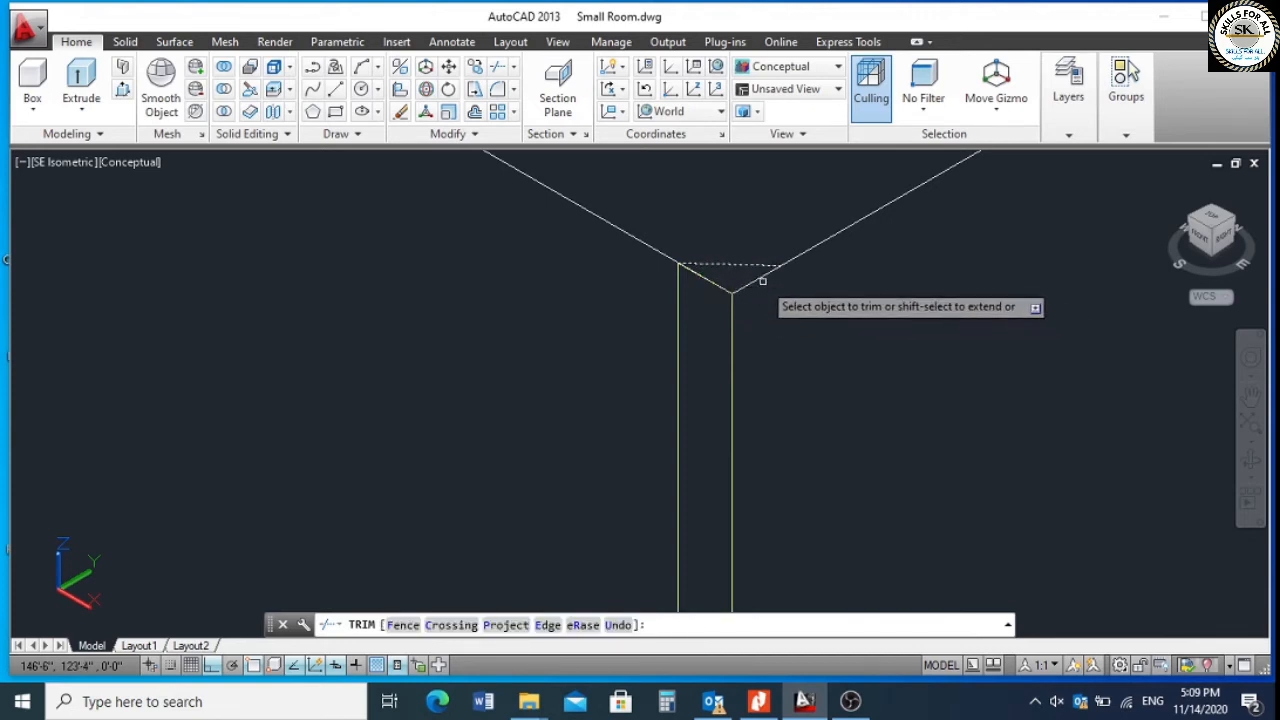
pyautogui.click(757, 278)
pyautogui.press('Return')
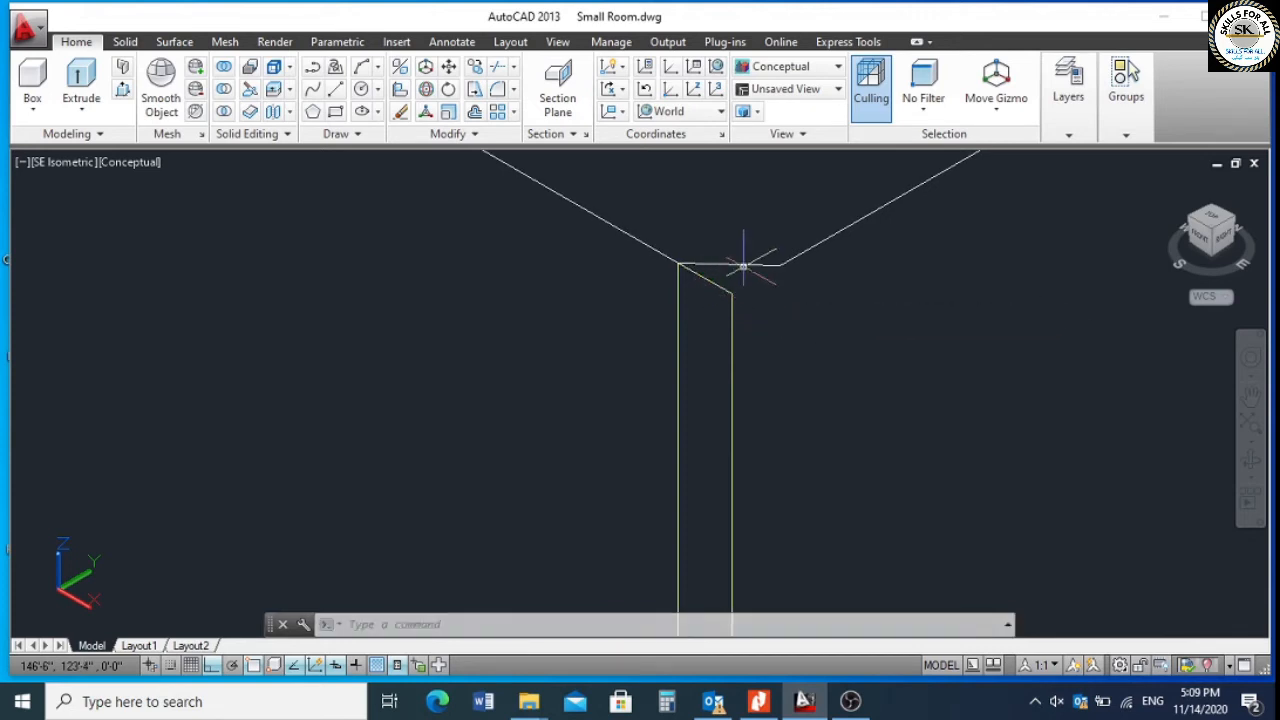
# Delete the short polyline that bridges the gap in the eave outline.
pyautogui.click(743, 266)
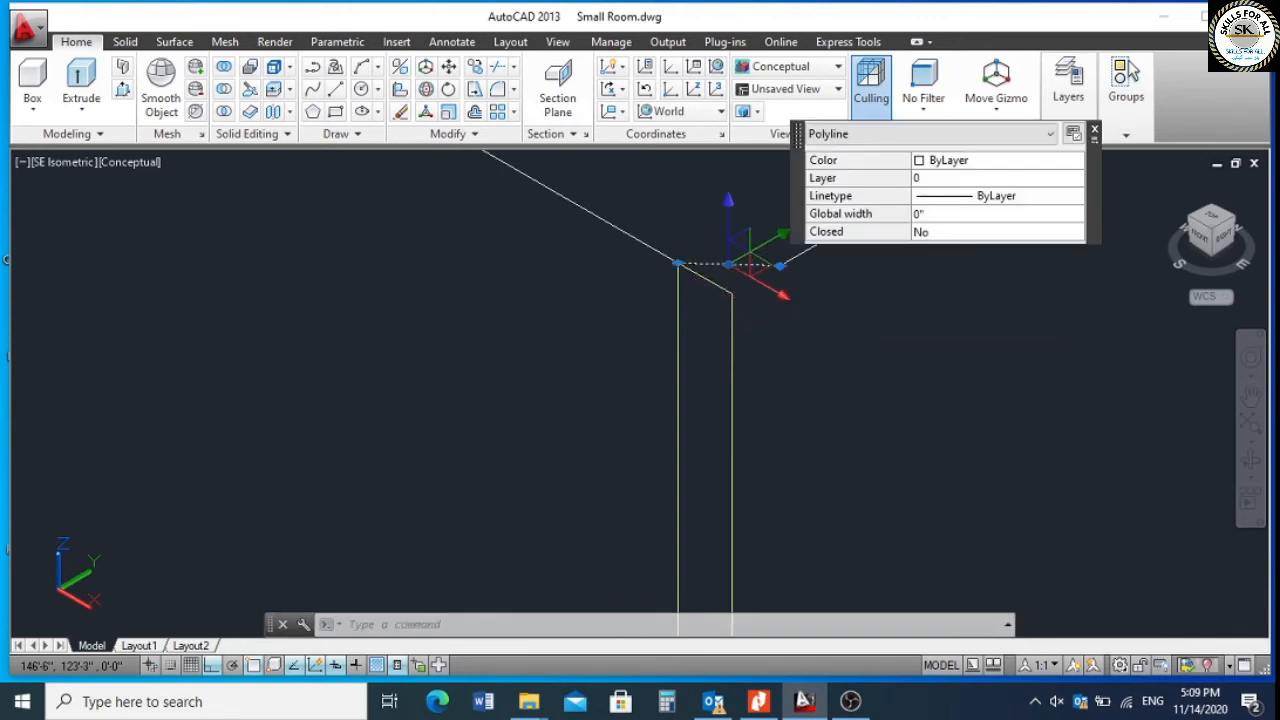
pyautogui.press('Escape')
pyautogui.click(745, 274)
pyautogui.click(716, 221)
pyautogui.press('Delete')
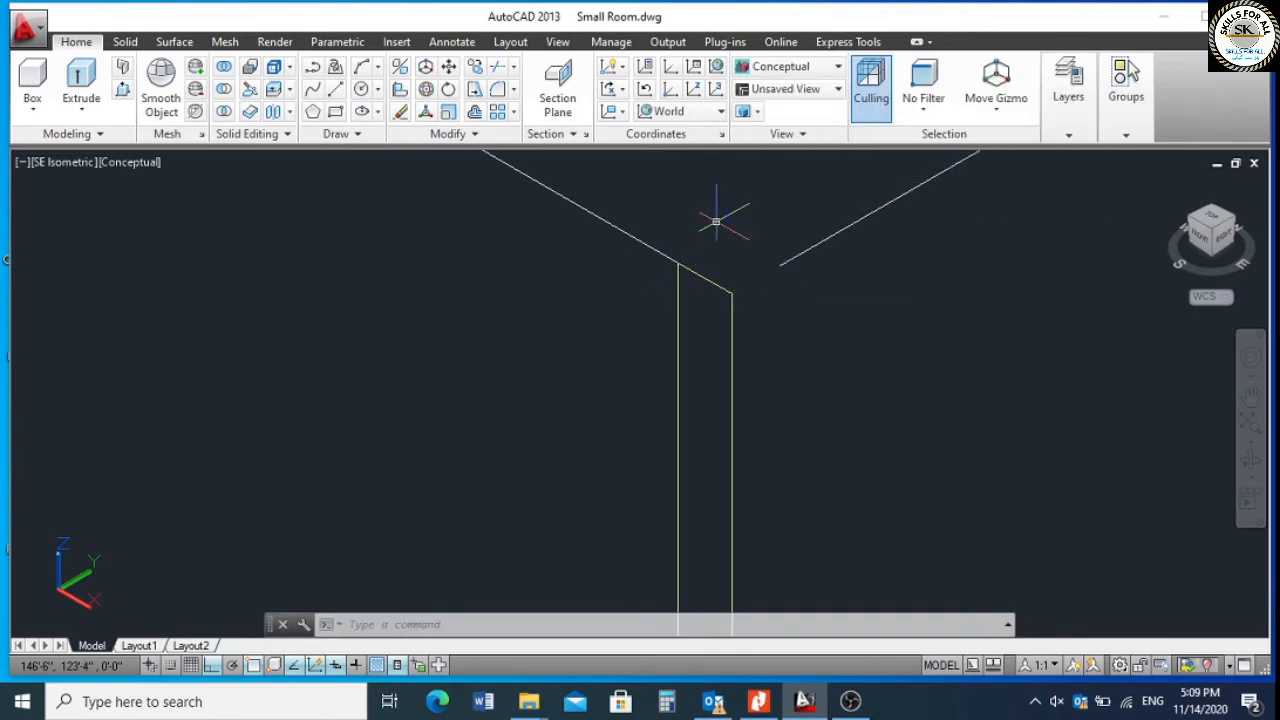
# Stretch the eave outline's open end on its short side to the thin profile's outer upper corner.
pyautogui.click(802, 260)
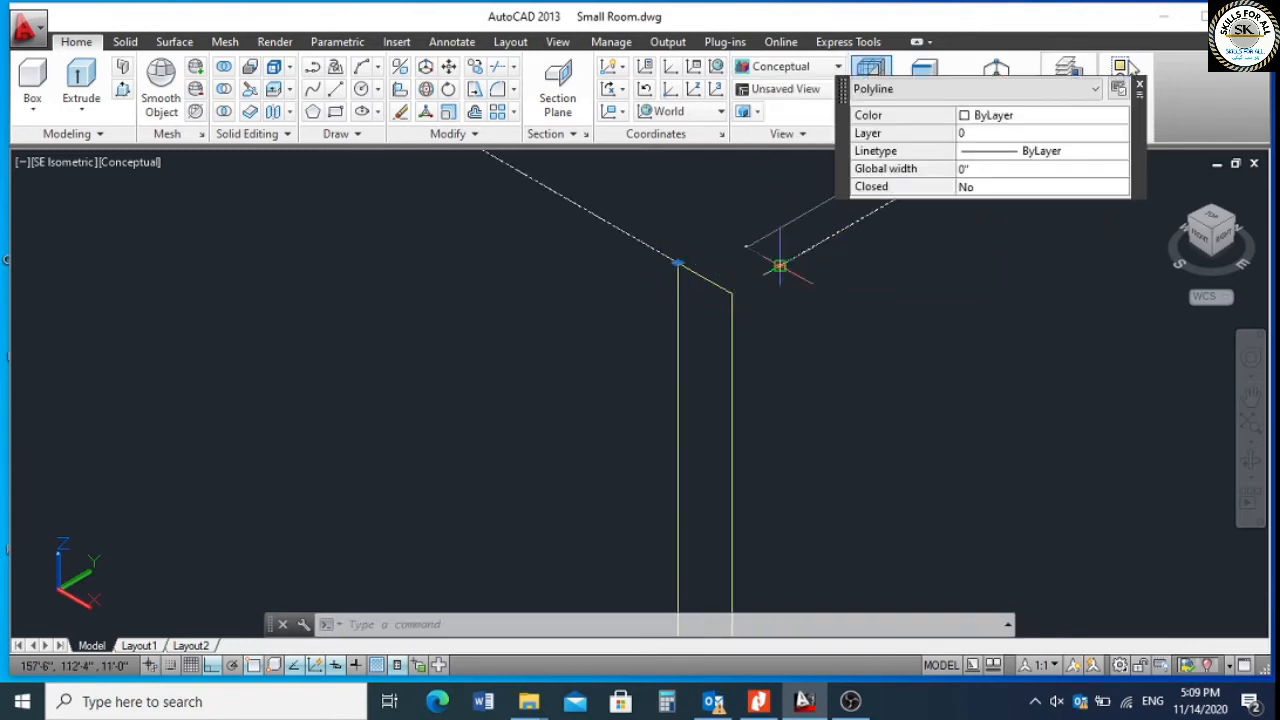
pyautogui.click(779, 266)
pyautogui.click(733, 293)
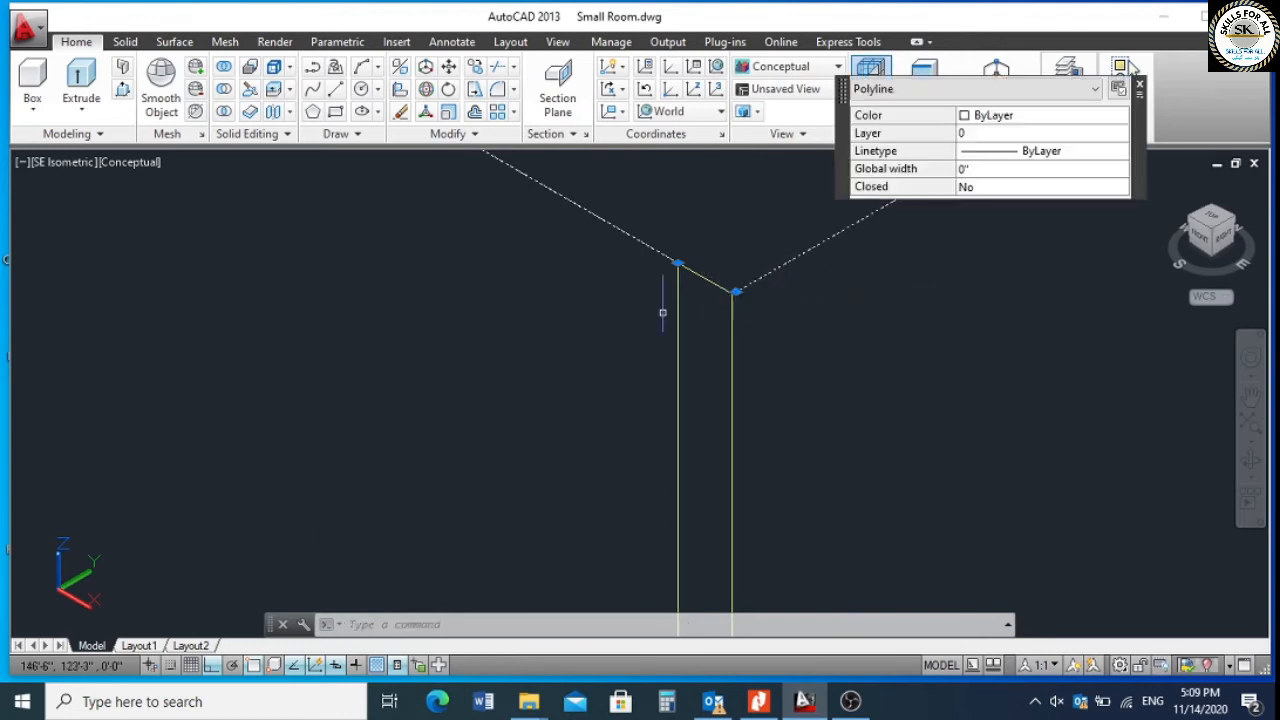
pyautogui.press('Escape')
pyautogui.scroll(5, 765, 314)
pyautogui.click(692, 260)
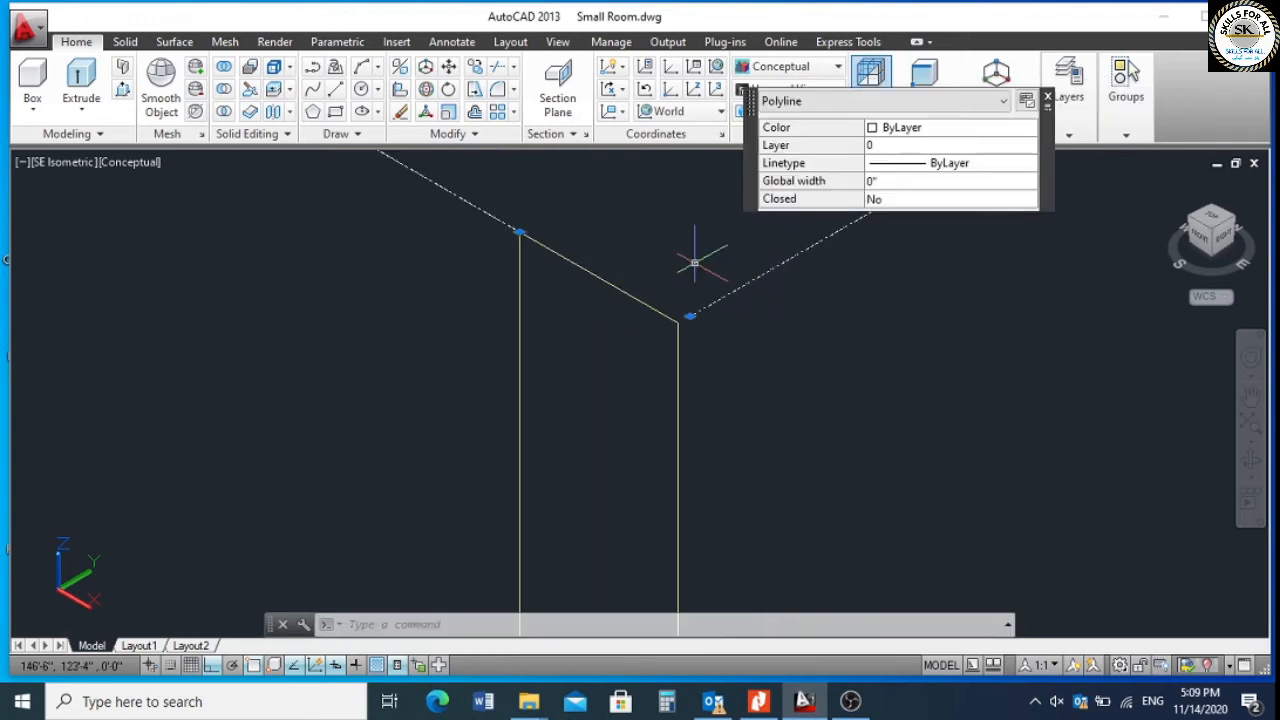
pyautogui.scroll(2, 688, 322)
pyautogui.click(692, 327)
pyautogui.click(676, 334)
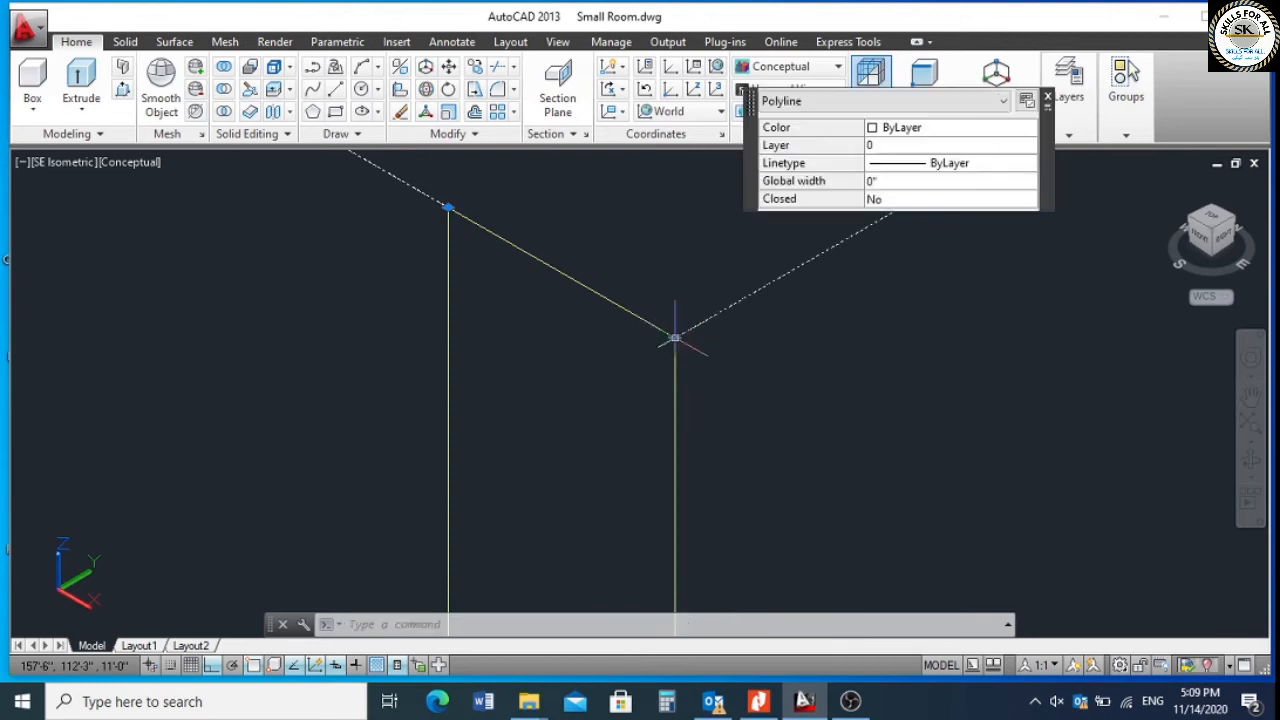
pyautogui.press('Escape')
# Extrude the thin edge profile at the front corner along the eave outline as the path.
pyautogui.scroll(3, 690, 340)
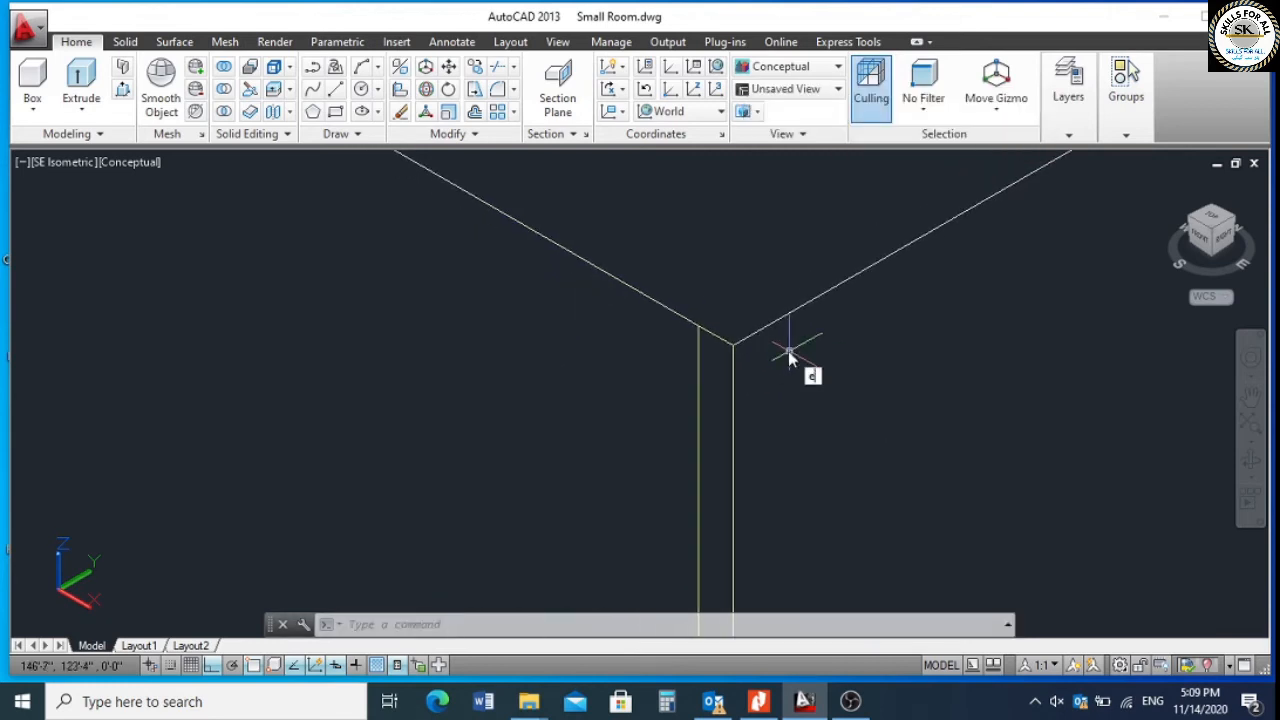
pyautogui.write('ext')
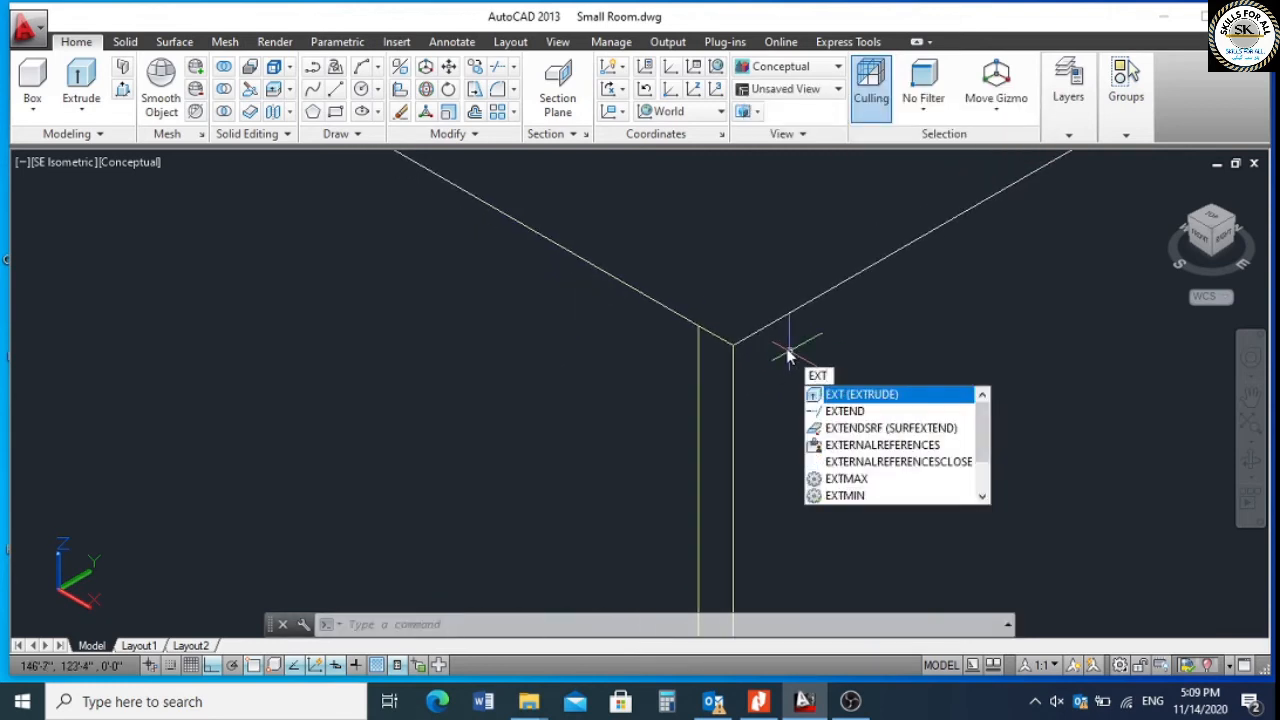
pyautogui.press('Return')
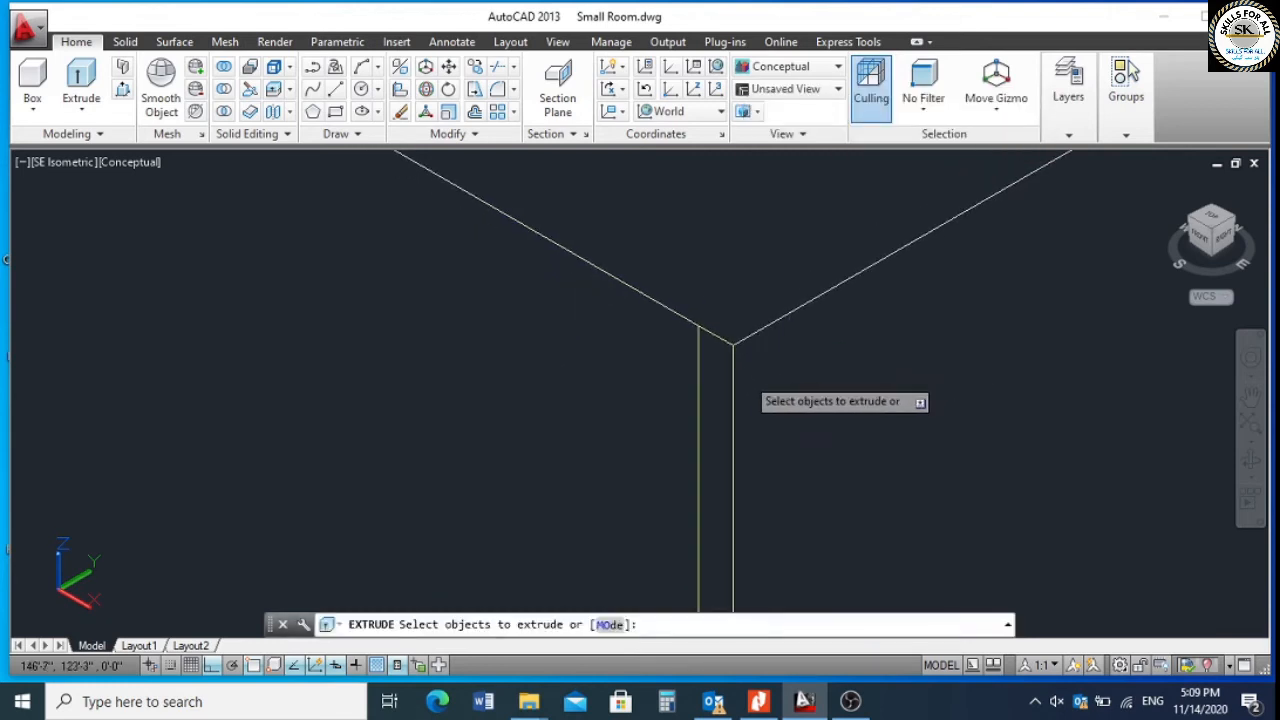
pyautogui.click(732, 360)
pyautogui.rightClick(735, 410)
pyautogui.click(763, 424)
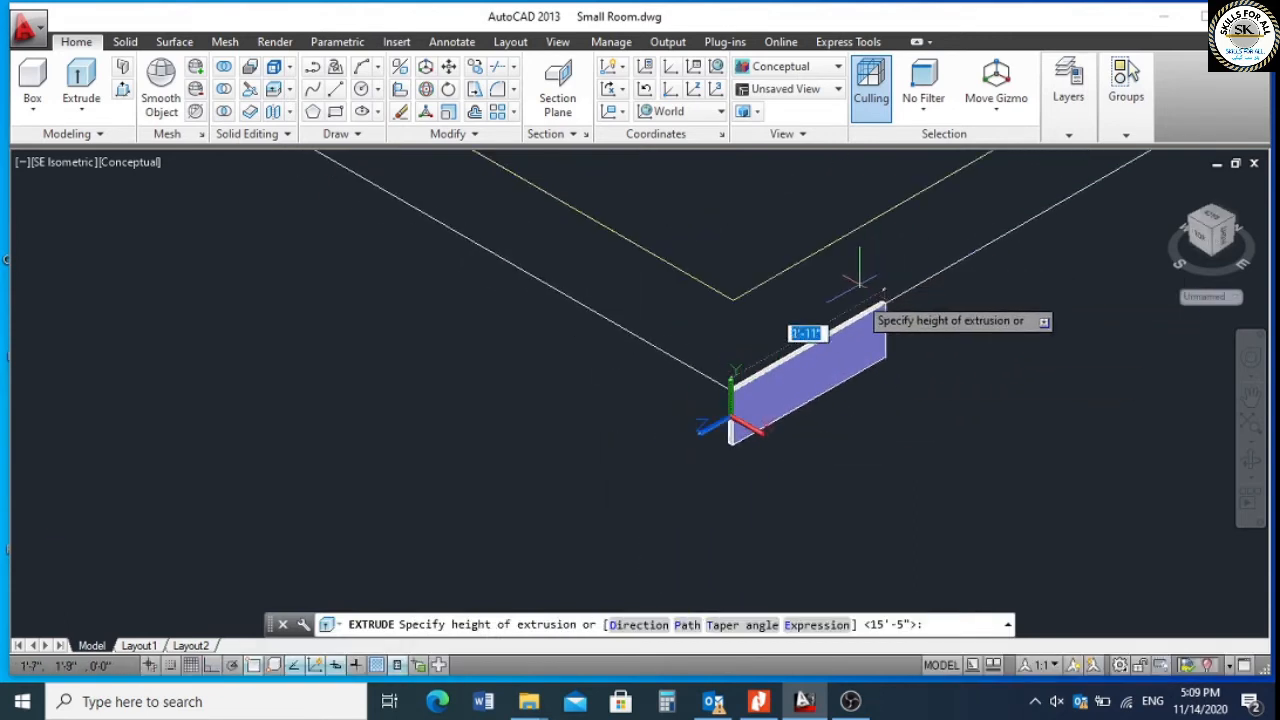
pyautogui.scroll(-4, 860, 340)
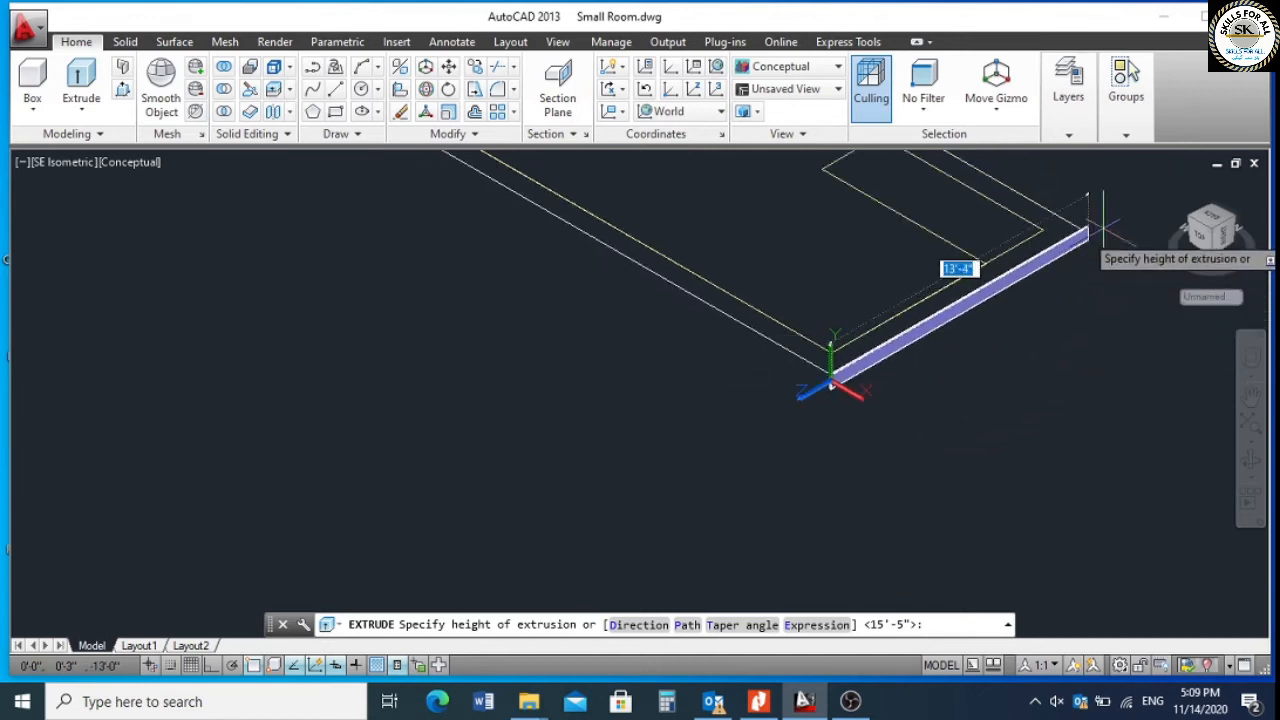
pyautogui.scroll(-2, 1014, 350)
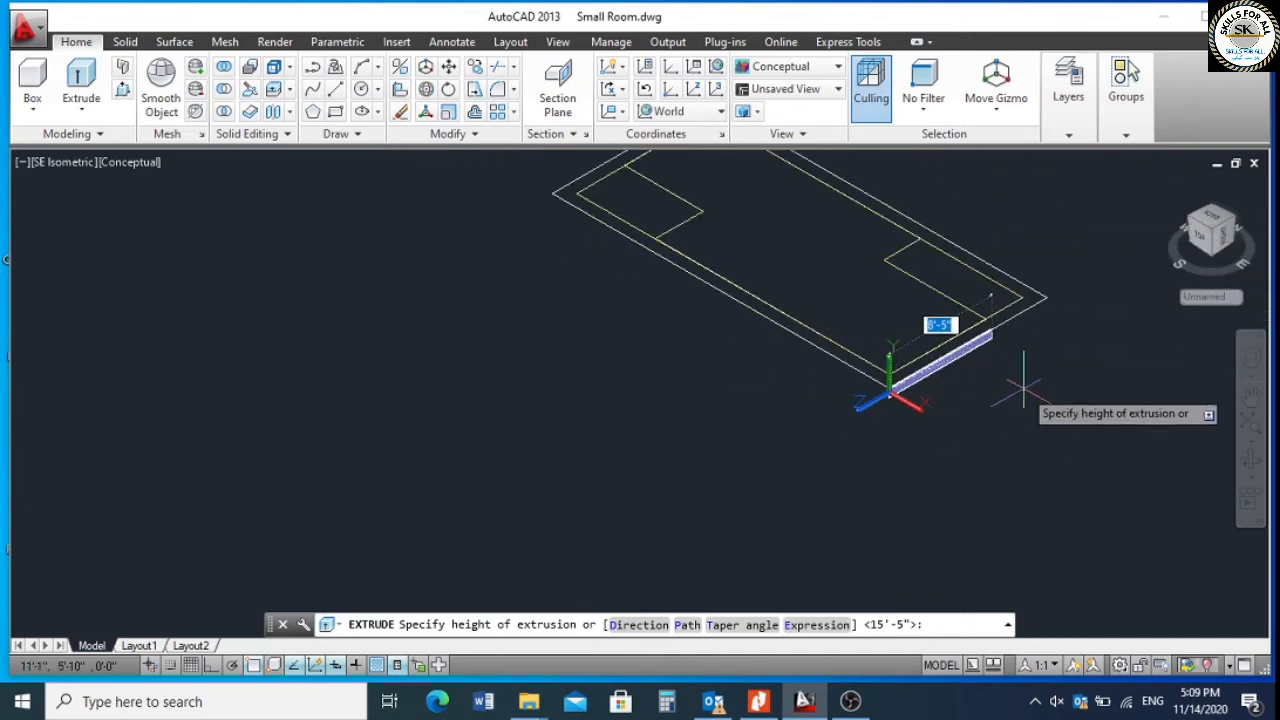
pyautogui.scroll(4, 960, 385)
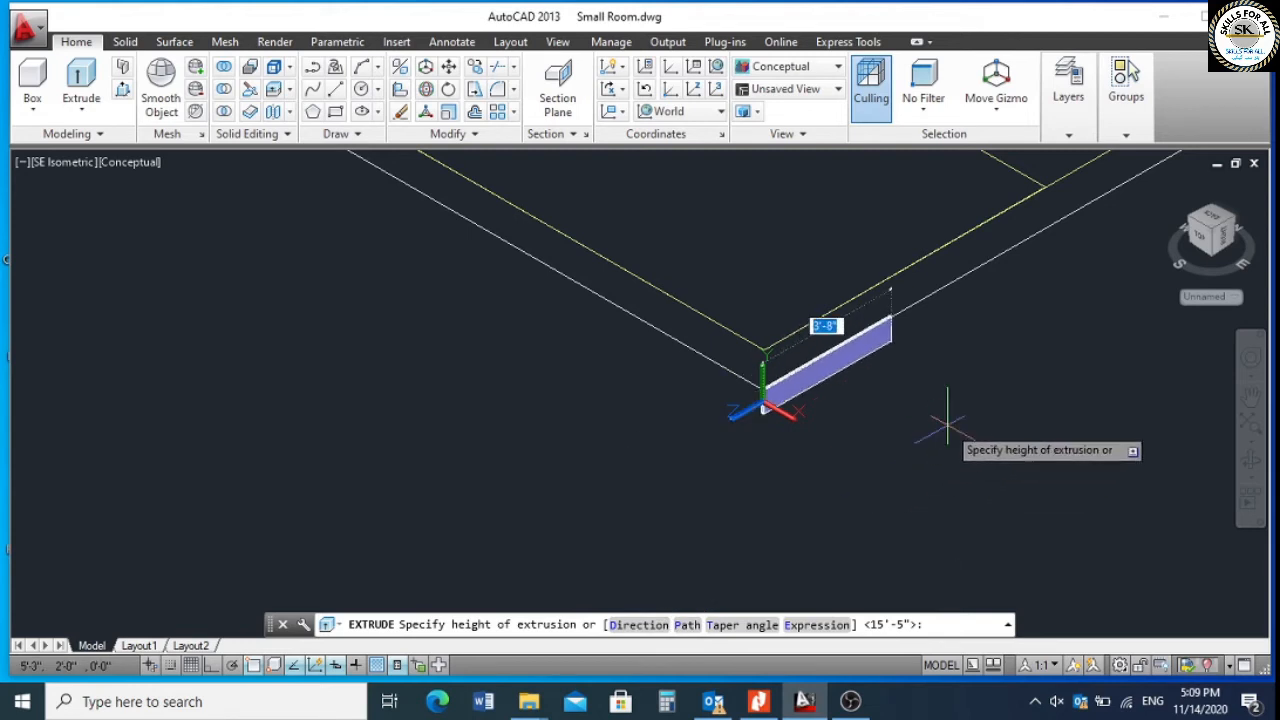
pyautogui.press('Return')
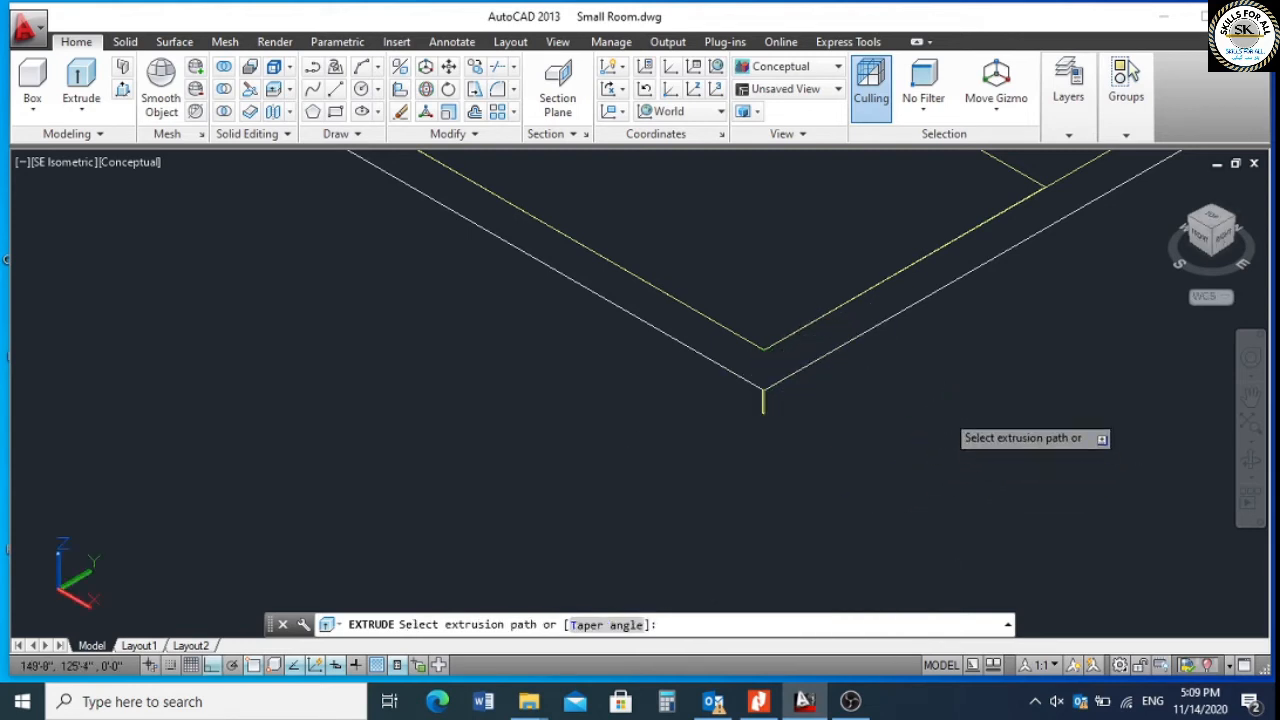
pyautogui.click(889, 320)
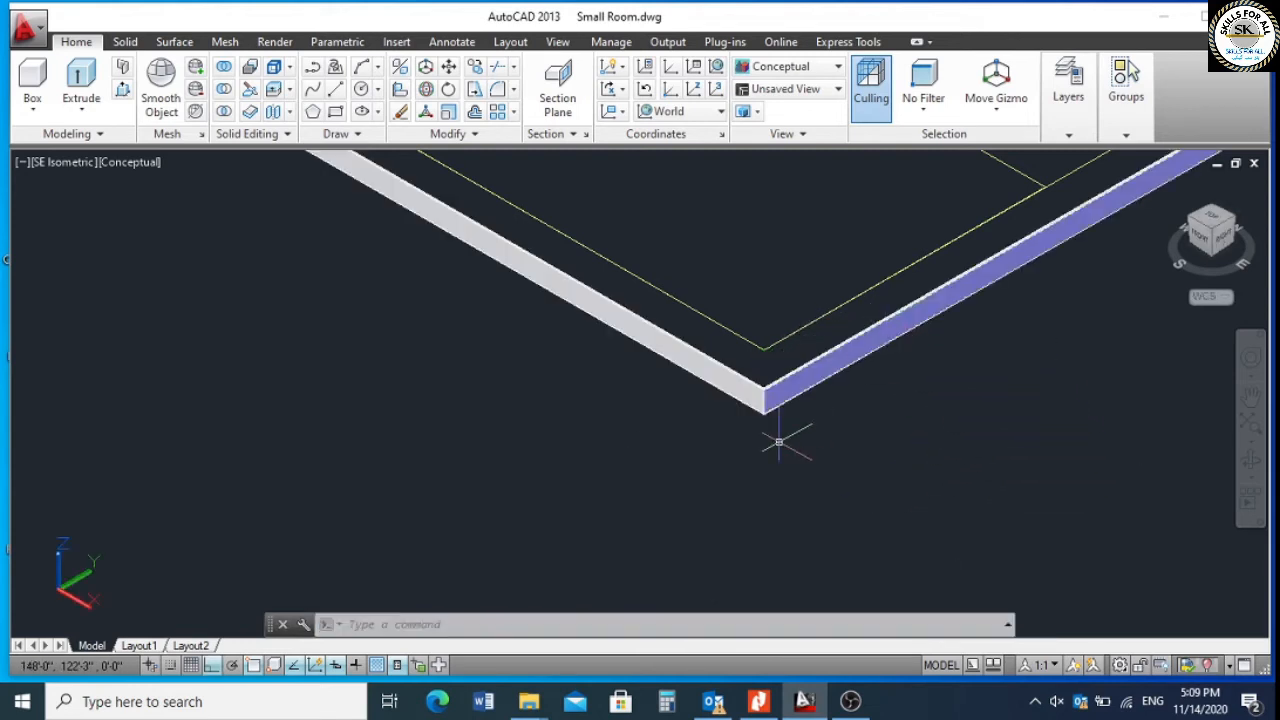
# End the object isolation to bring back the roof and walls.
pyautogui.scroll(-6, 741, 464)
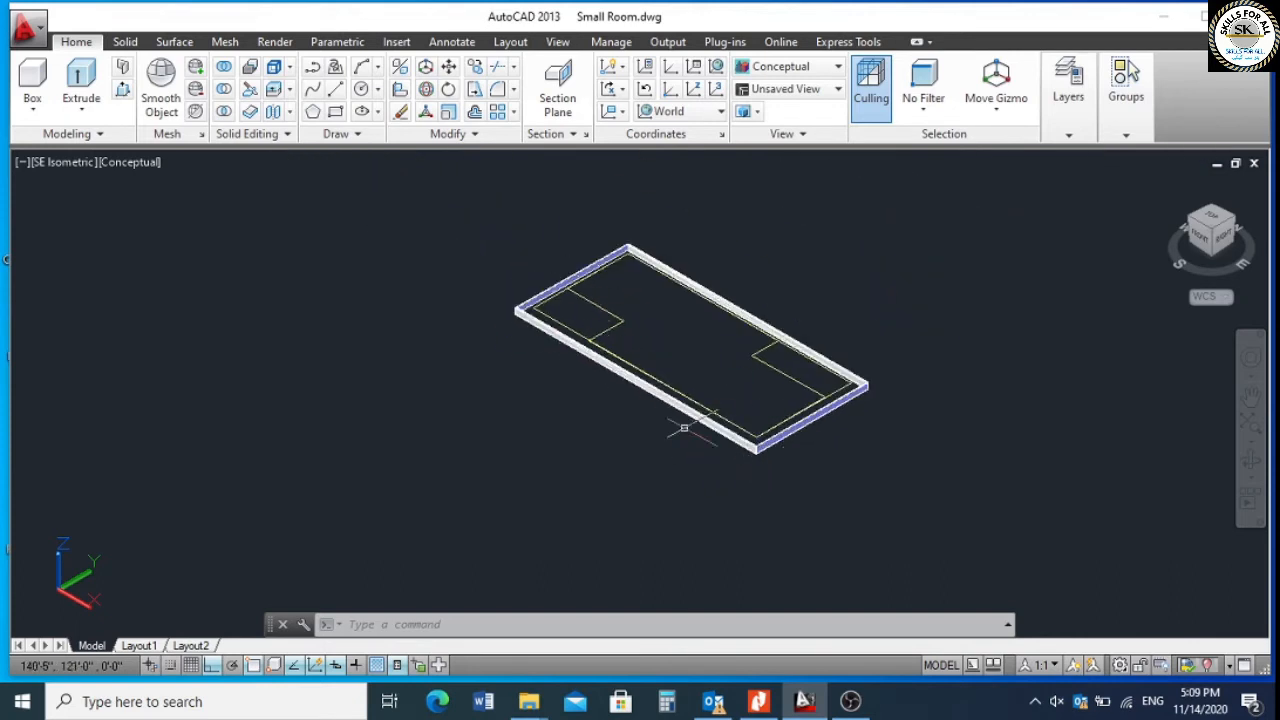
pyautogui.rightClick(324, 251)
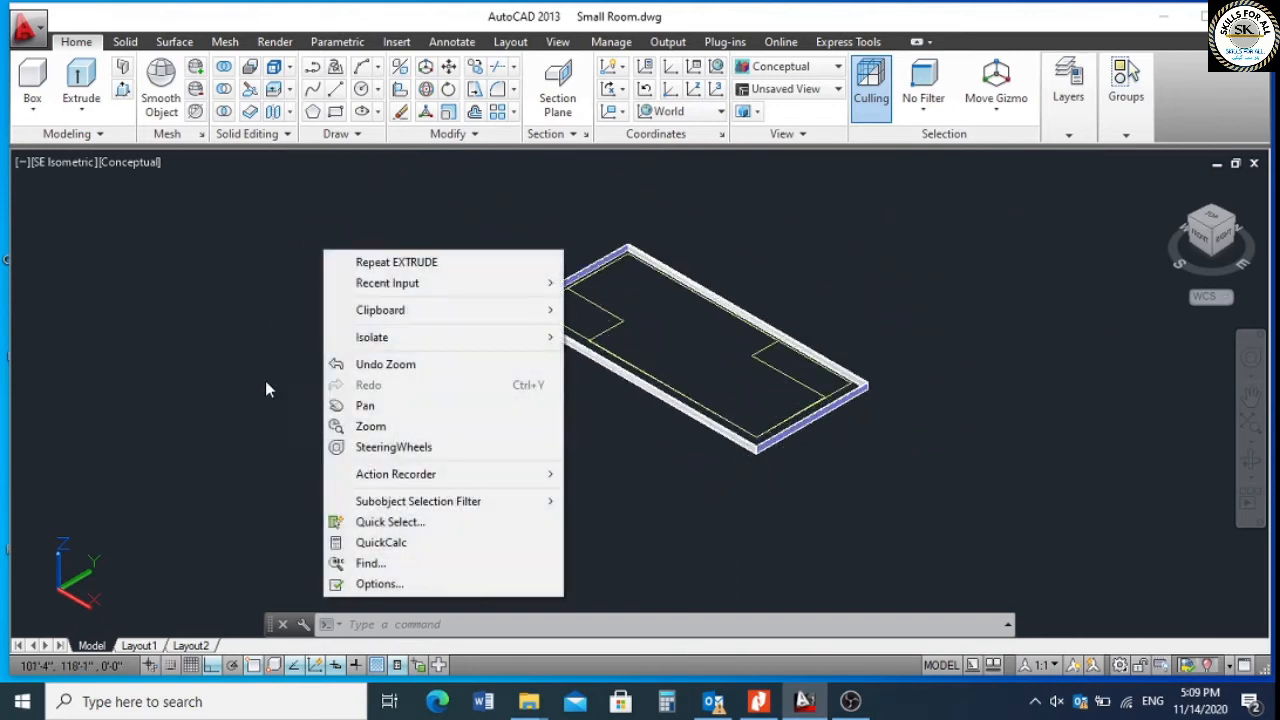
pyautogui.moveTo(409, 337)
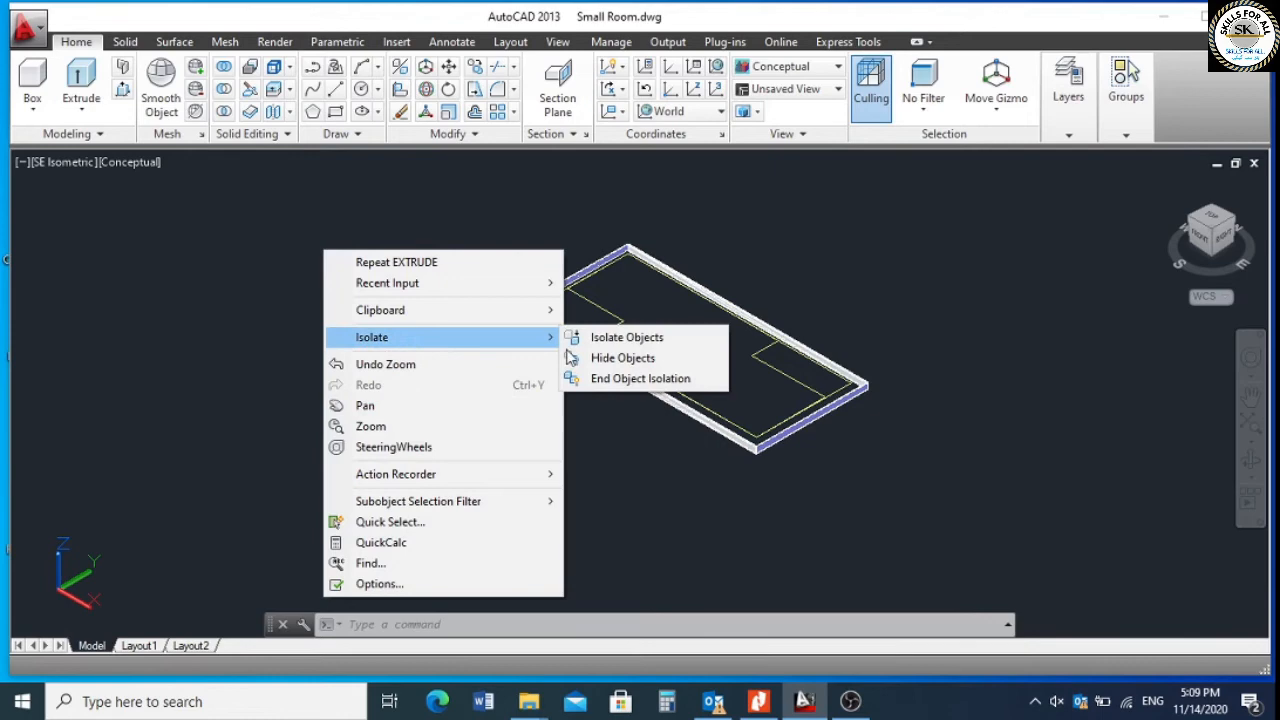
pyautogui.click(628, 378)
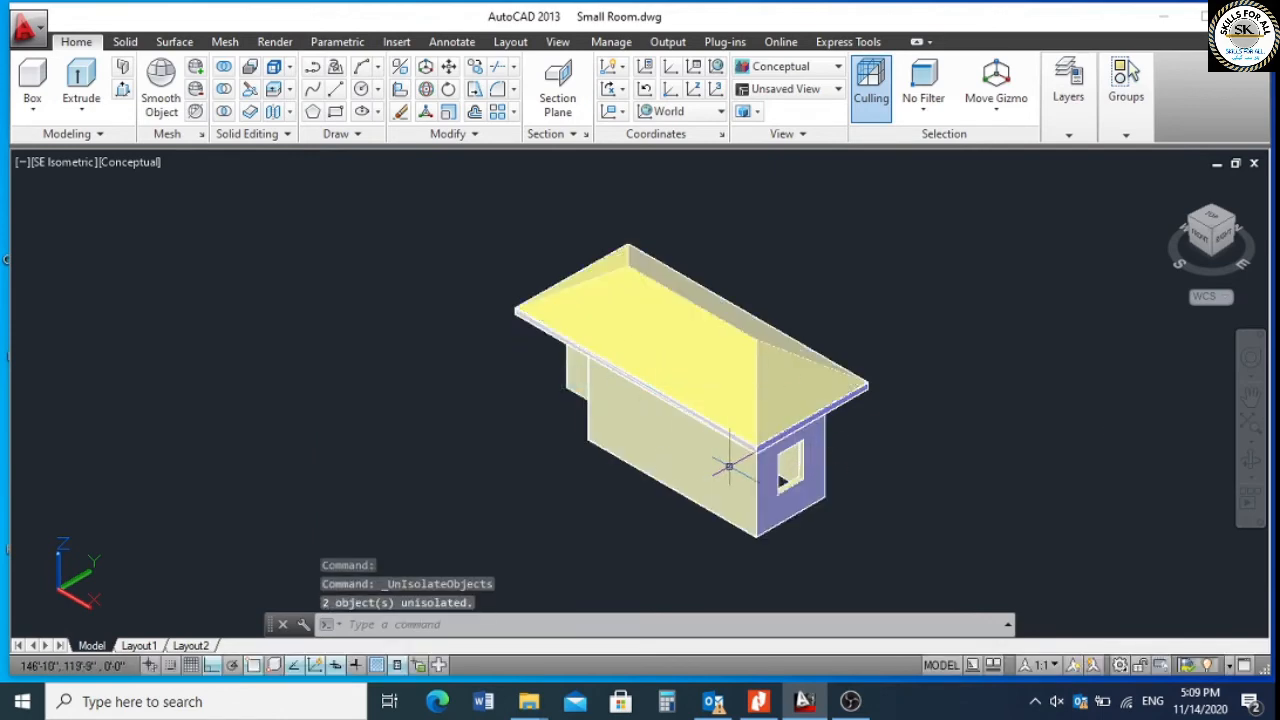
# Move the extruded eave edge solid to the 3D Roof layer.
pyautogui.scroll(2, 712, 458)
pyautogui.scroll(5, 798, 404)
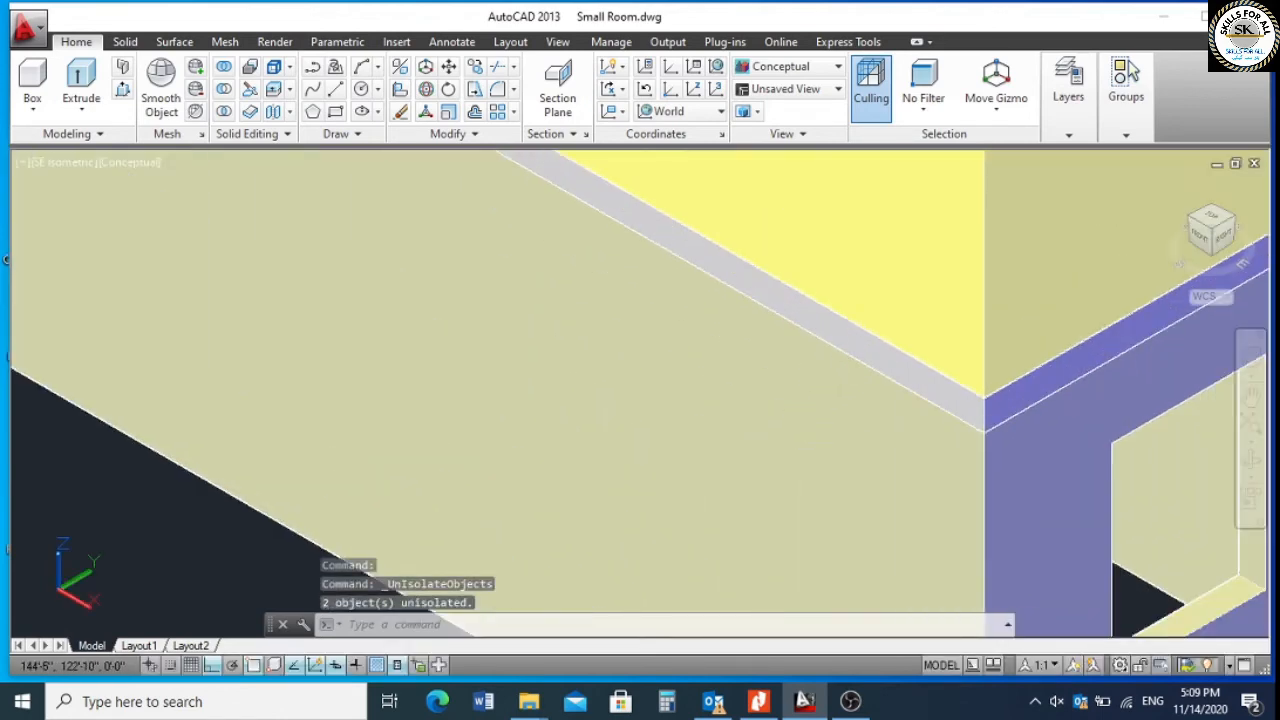
pyautogui.click(857, 345)
pyautogui.scroll(-5, 719, 367)
pyautogui.click(1068, 134)
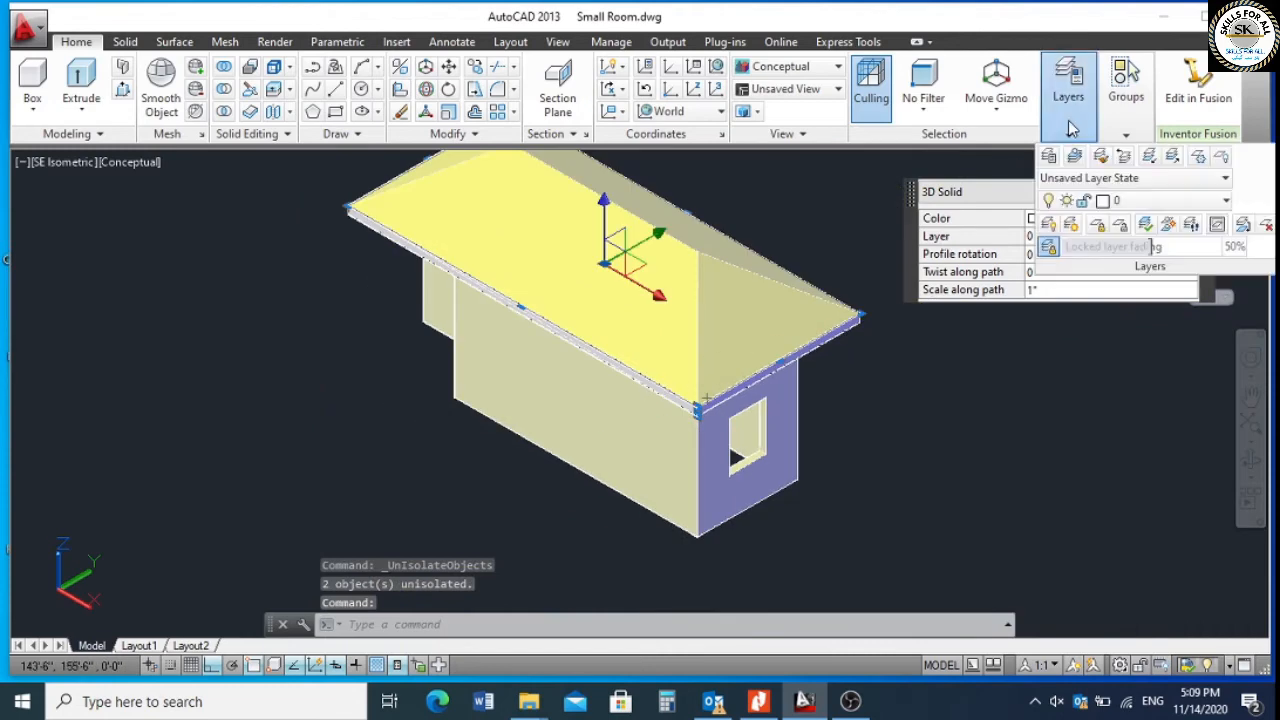
pyautogui.click(1140, 200)
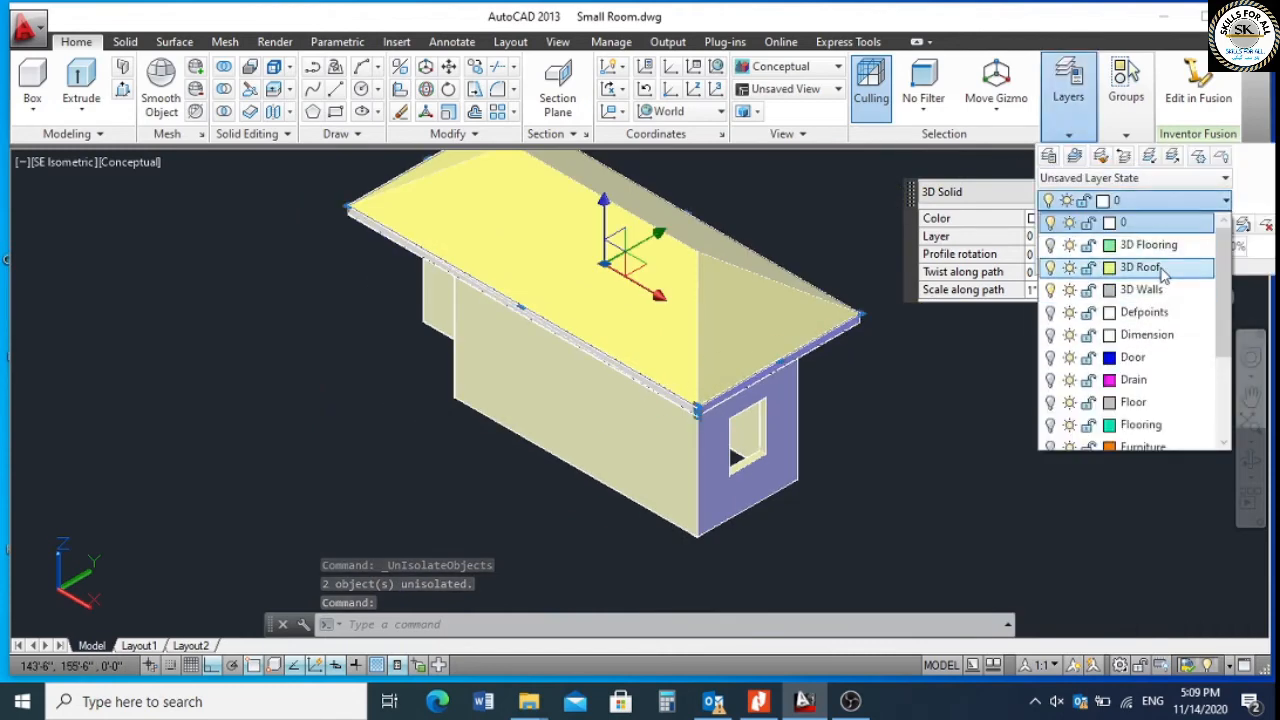
pyautogui.click(1140, 267)
pyautogui.press('Escape')
pyautogui.press('Escape')
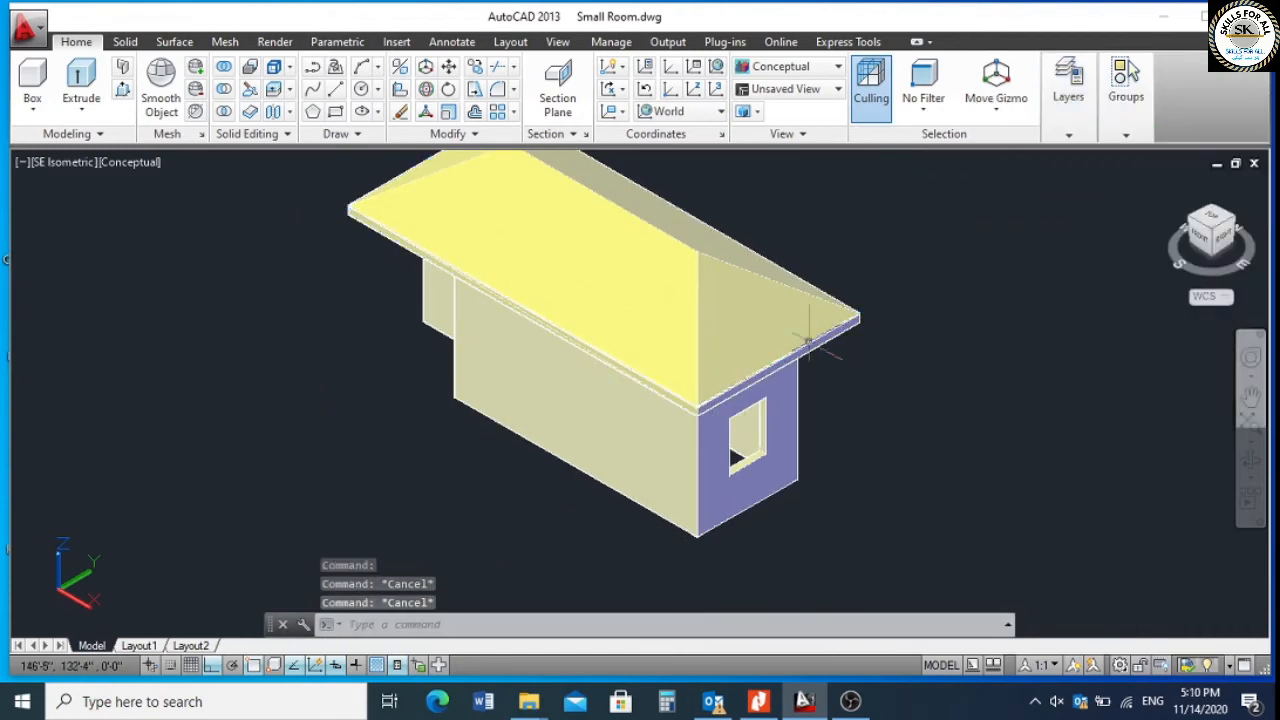
# Hide the flat 2D drawing objects lying away from the house model.
pyautogui.click(1250, 460)
pyautogui.moveTo(857, 454); pyautogui.dragTo(517, 437)
pyautogui.press('Escape')
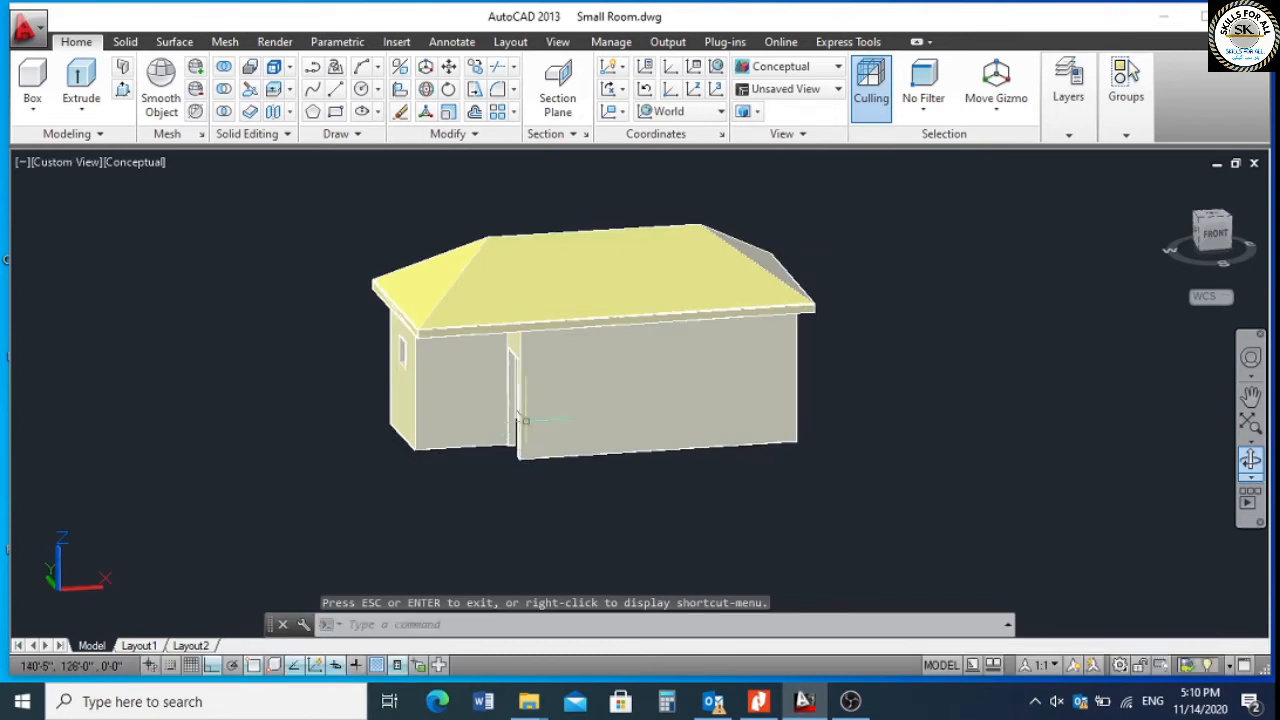
pyautogui.scroll(-6, 426, 441)
pyautogui.click(524, 368)
pyautogui.click(351, 451)
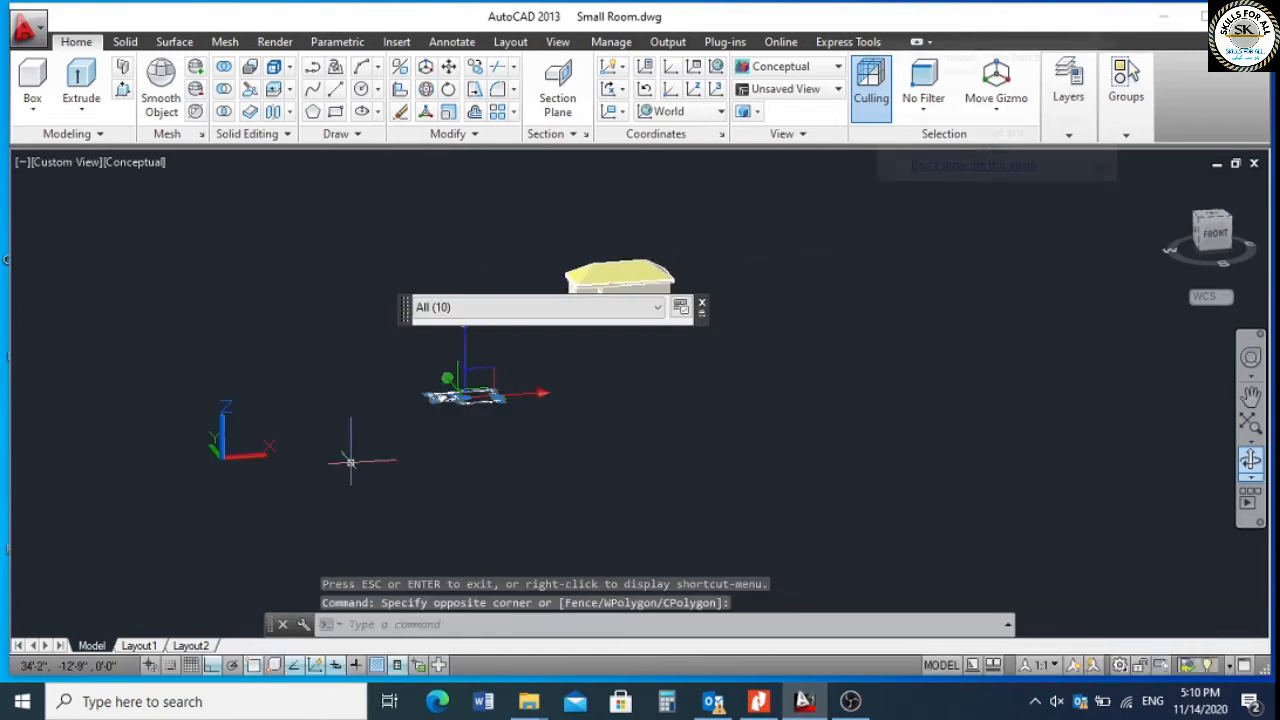
pyautogui.rightClick(255, 422)
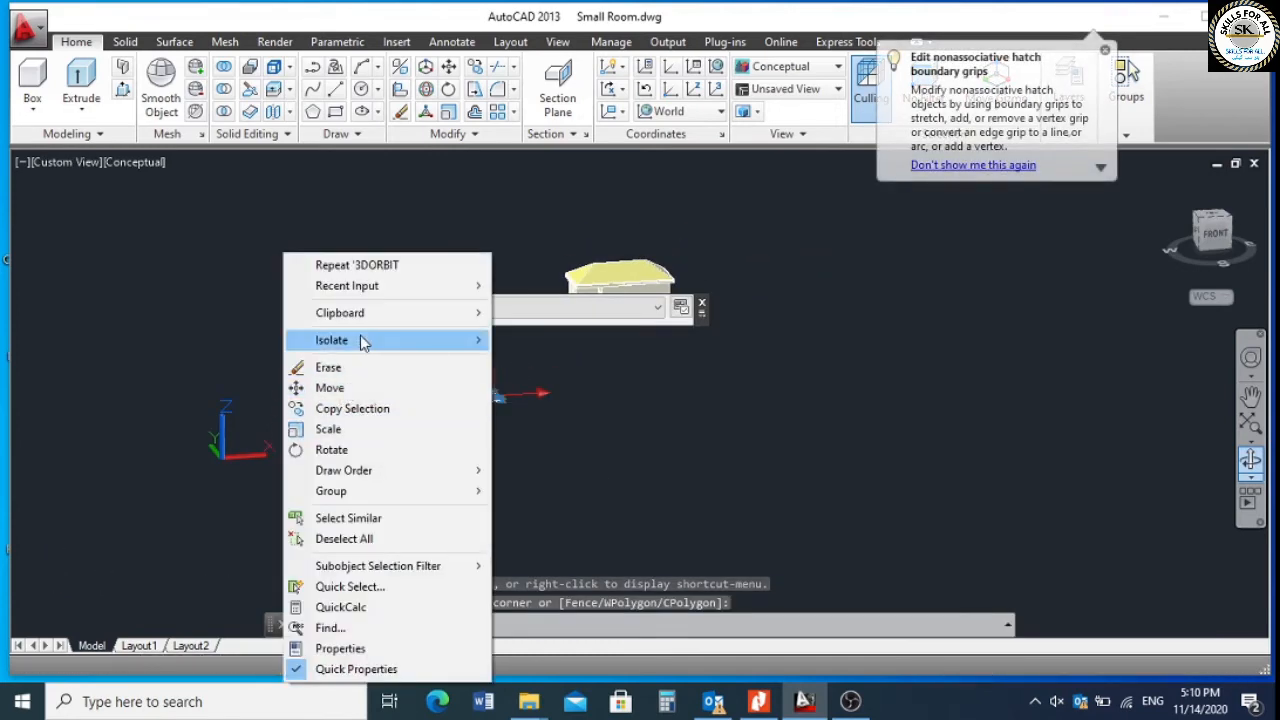
pyautogui.moveTo(400, 340)
pyautogui.click(537, 365)
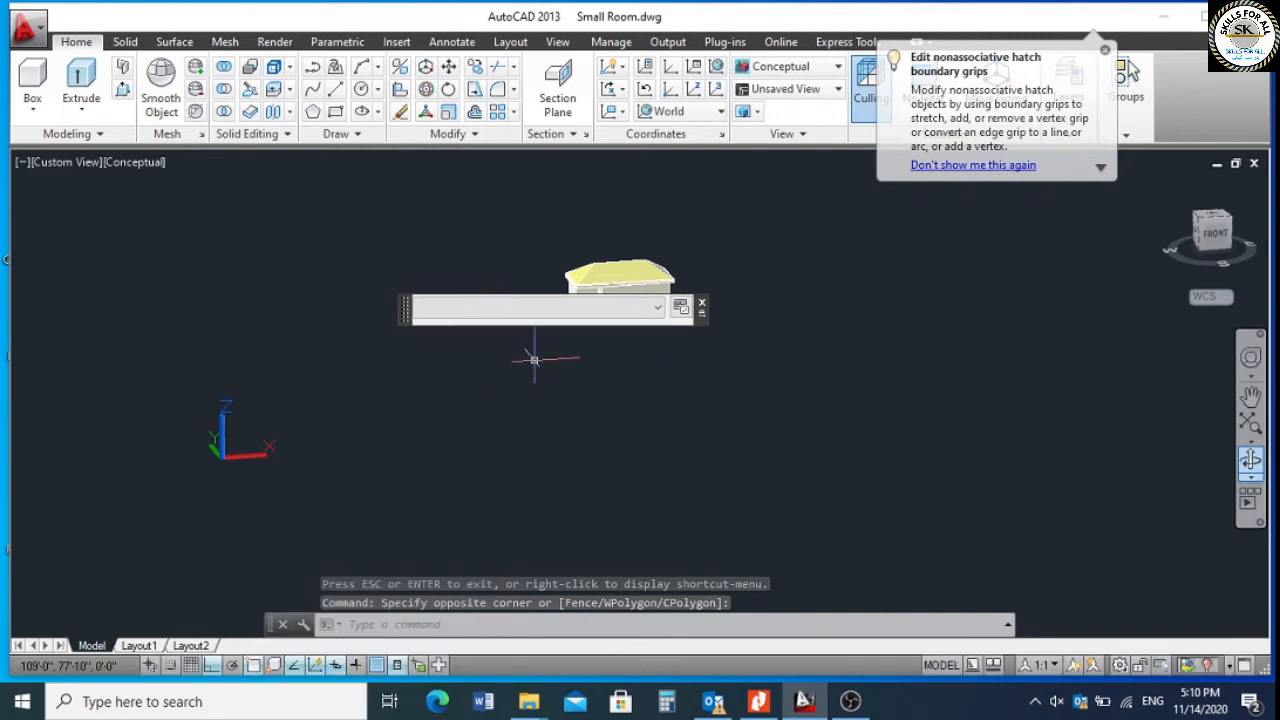
# Preview the house in the Realistic and Shaded visual styles, and restore the Conceptual style.
pyautogui.click(135, 162)
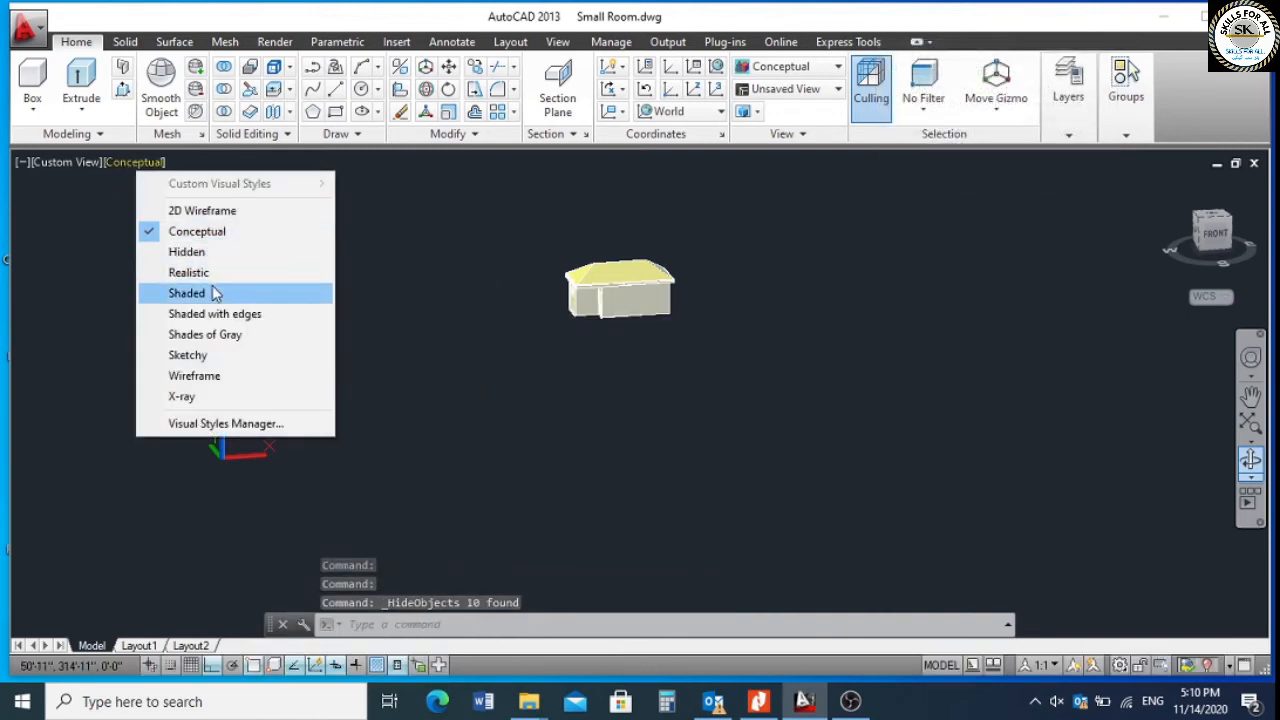
pyautogui.click(211, 276)
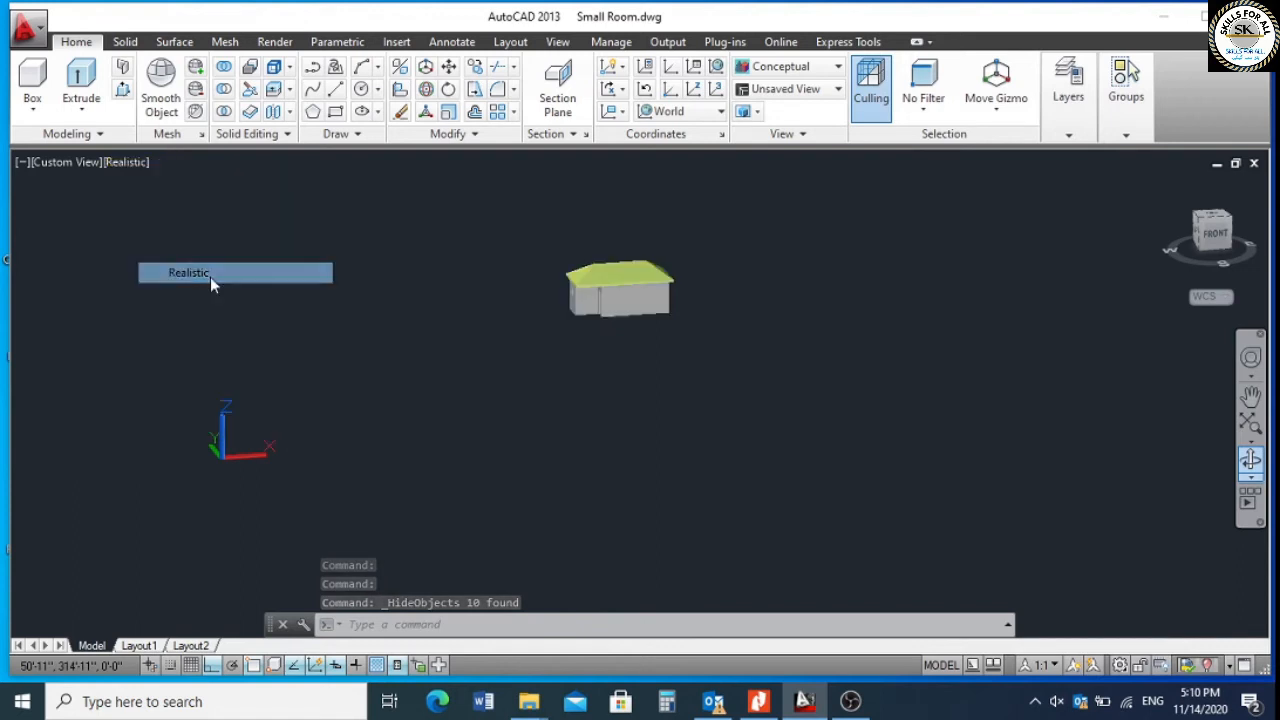
pyautogui.click(1249, 466)
pyautogui.moveTo(863, 437); pyautogui.dragTo(656, 393)
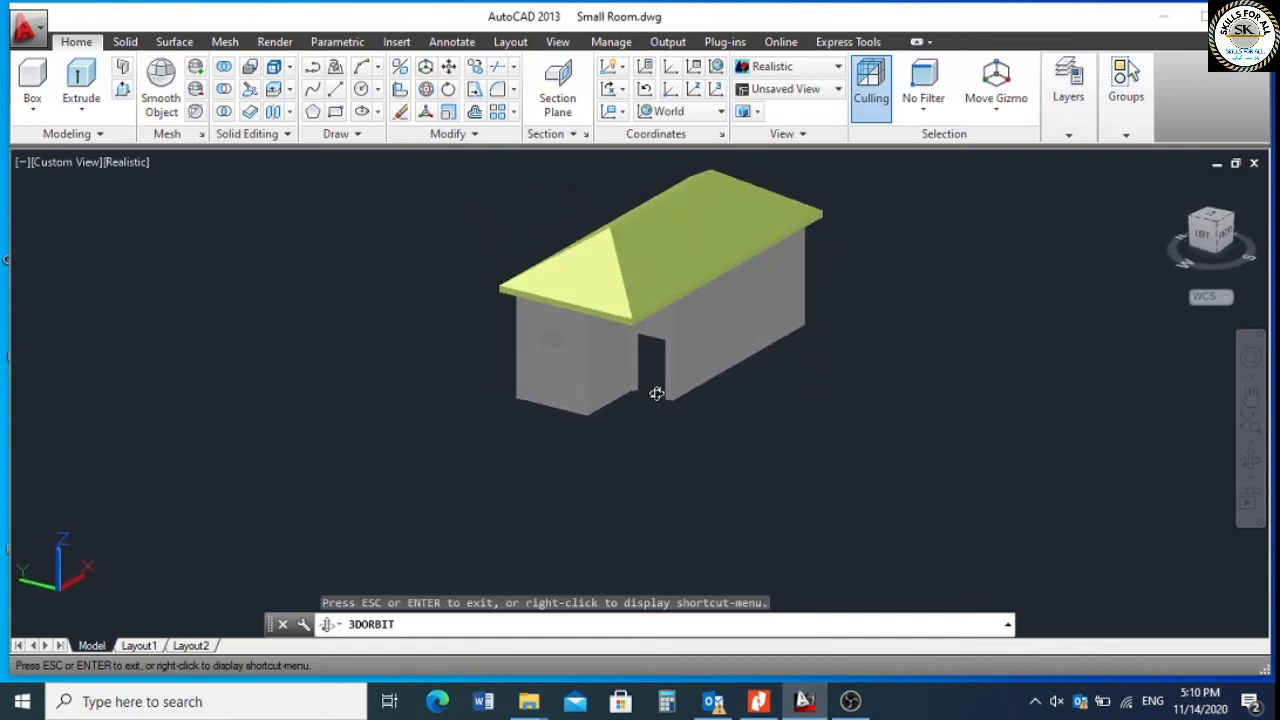
pyautogui.press('Escape')
pyautogui.click(143, 163)
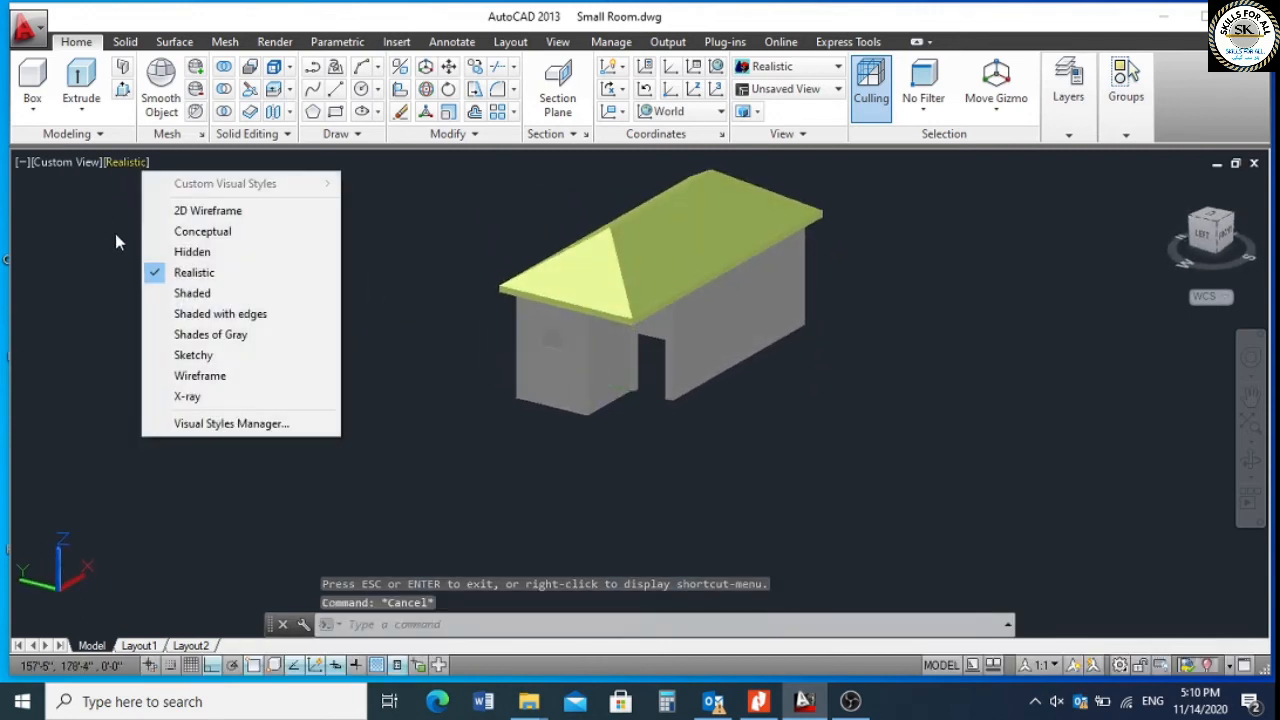
pyautogui.click(206, 290)
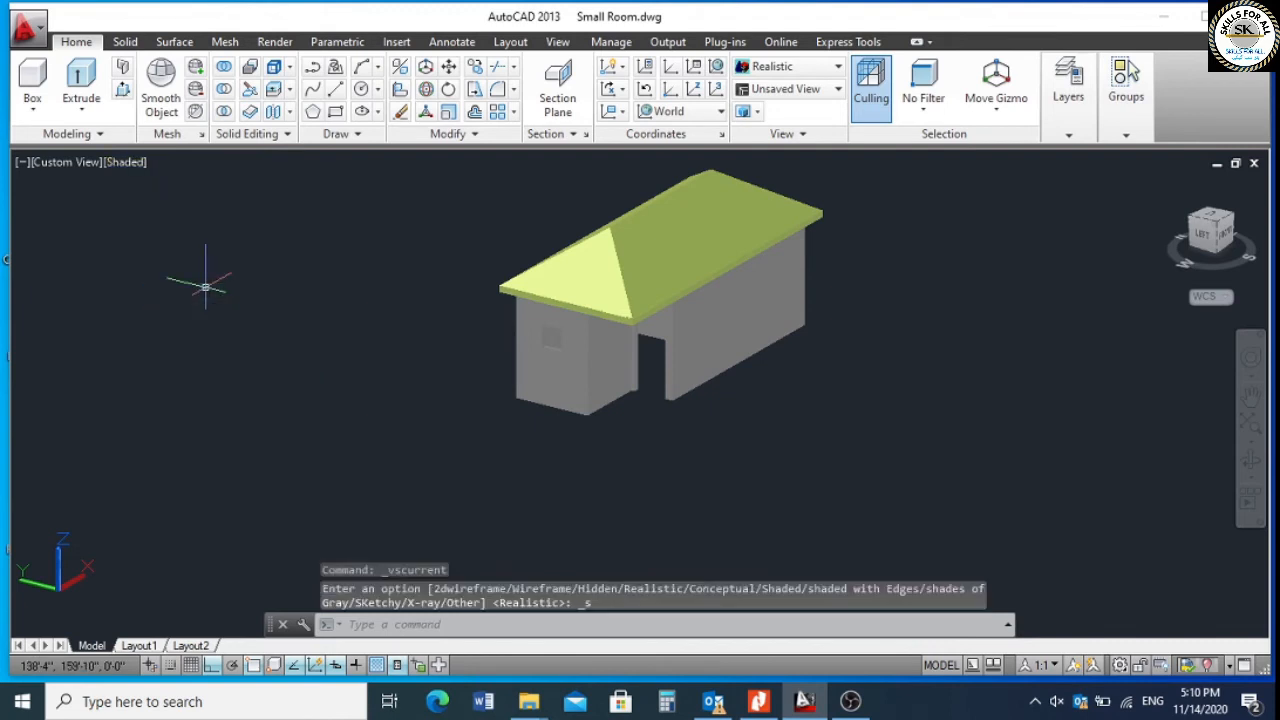
pyautogui.click(129, 164)
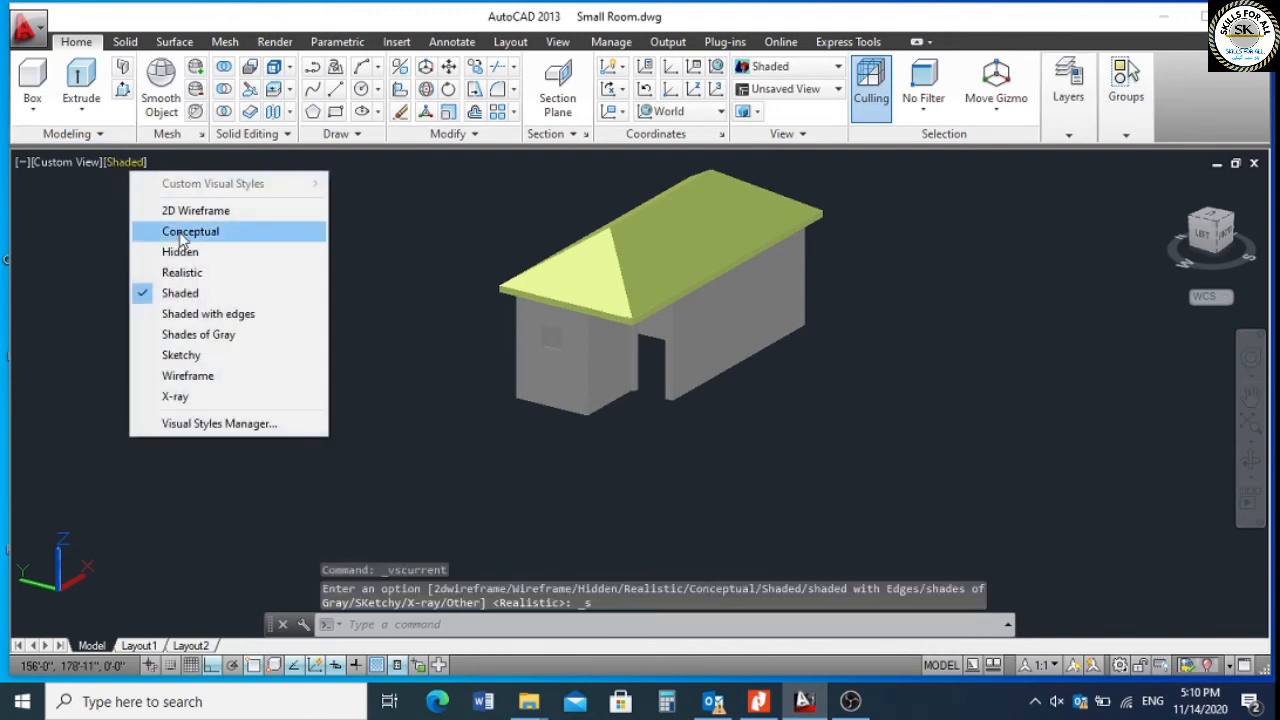
pyautogui.click(181, 234)
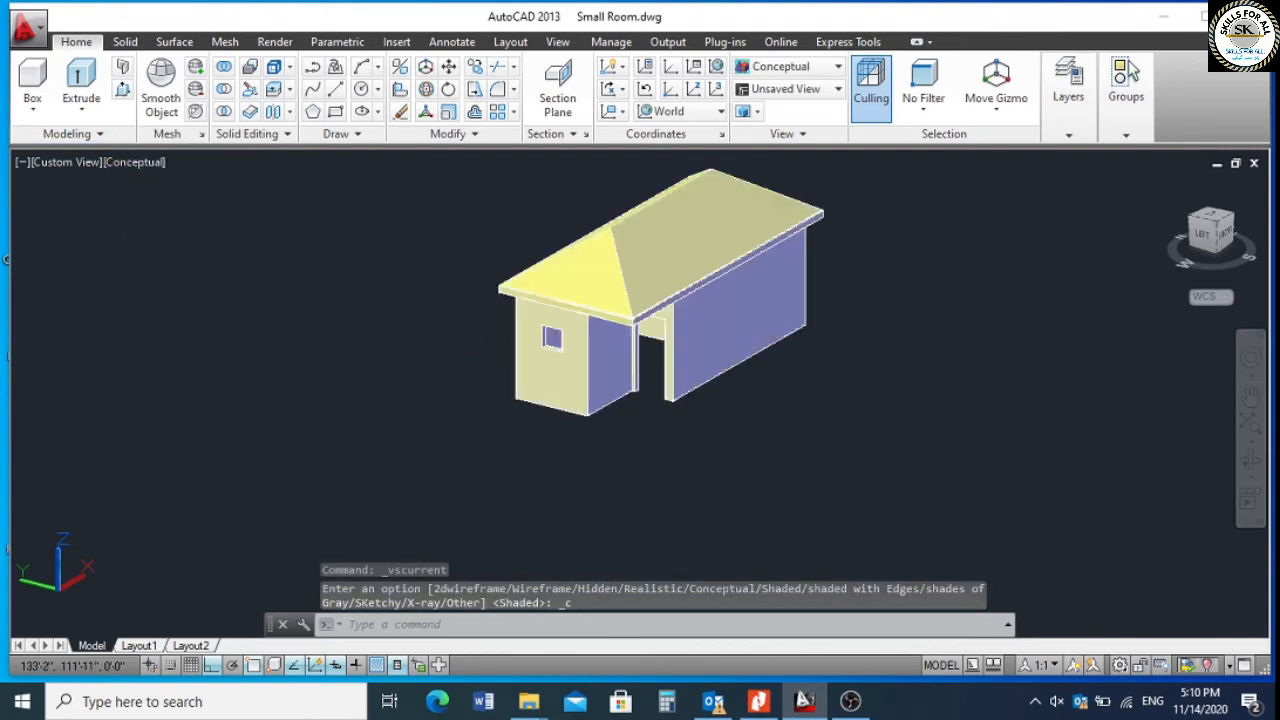
# Turn on the 3D Flooring and Defpoints layers while keeping the 3D Walls layer on.
pyautogui.click(1256, 475)
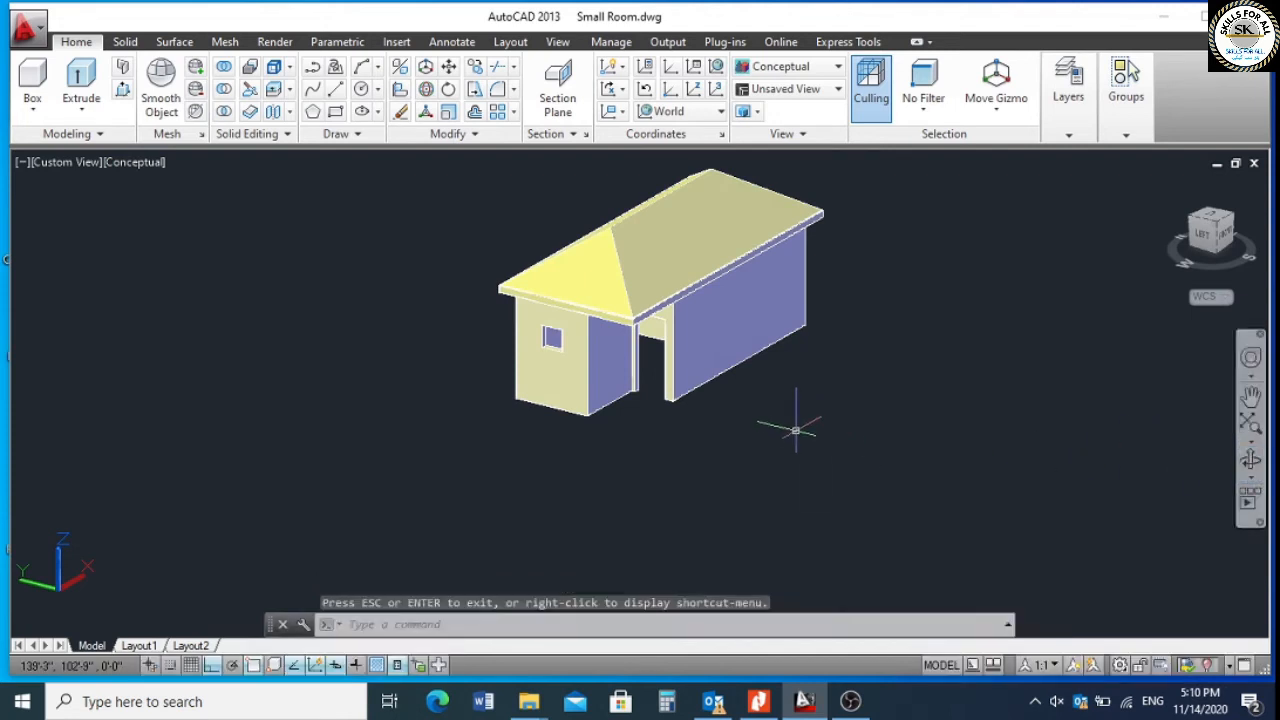
pyautogui.press('Escape')
pyautogui.click(1069, 135)
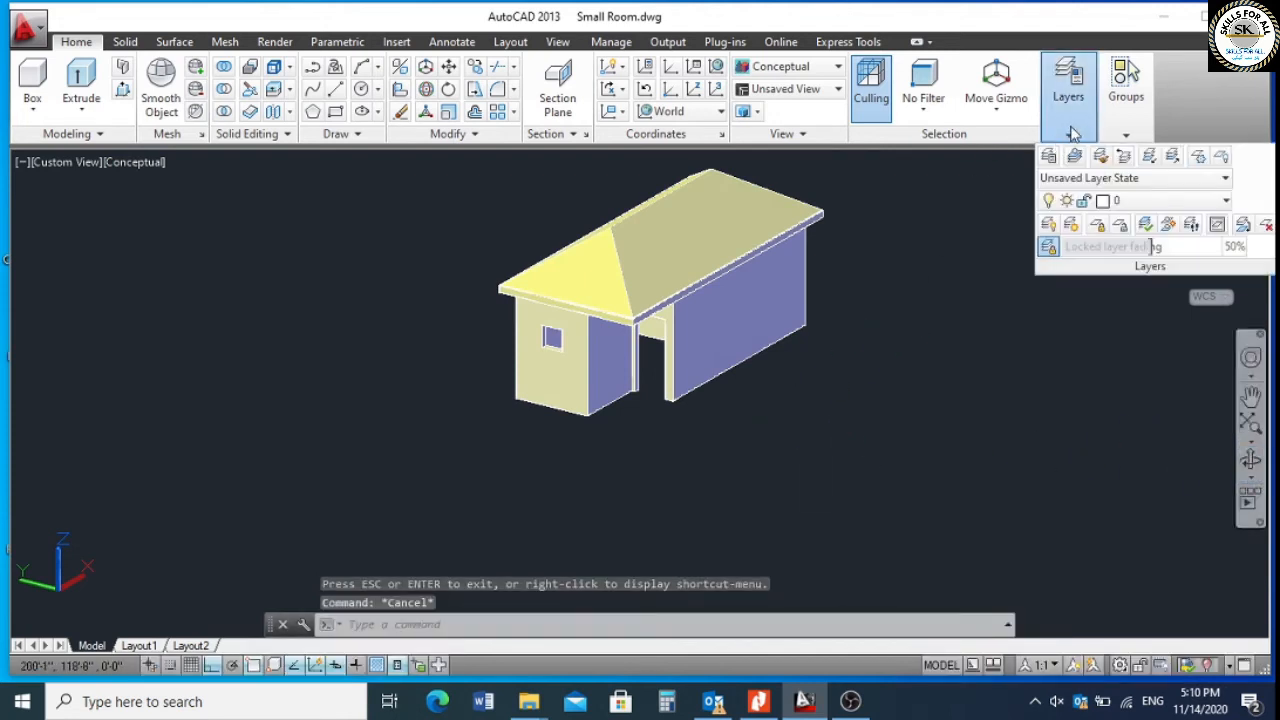
pyautogui.click(1158, 204)
pyautogui.click(1050, 245)
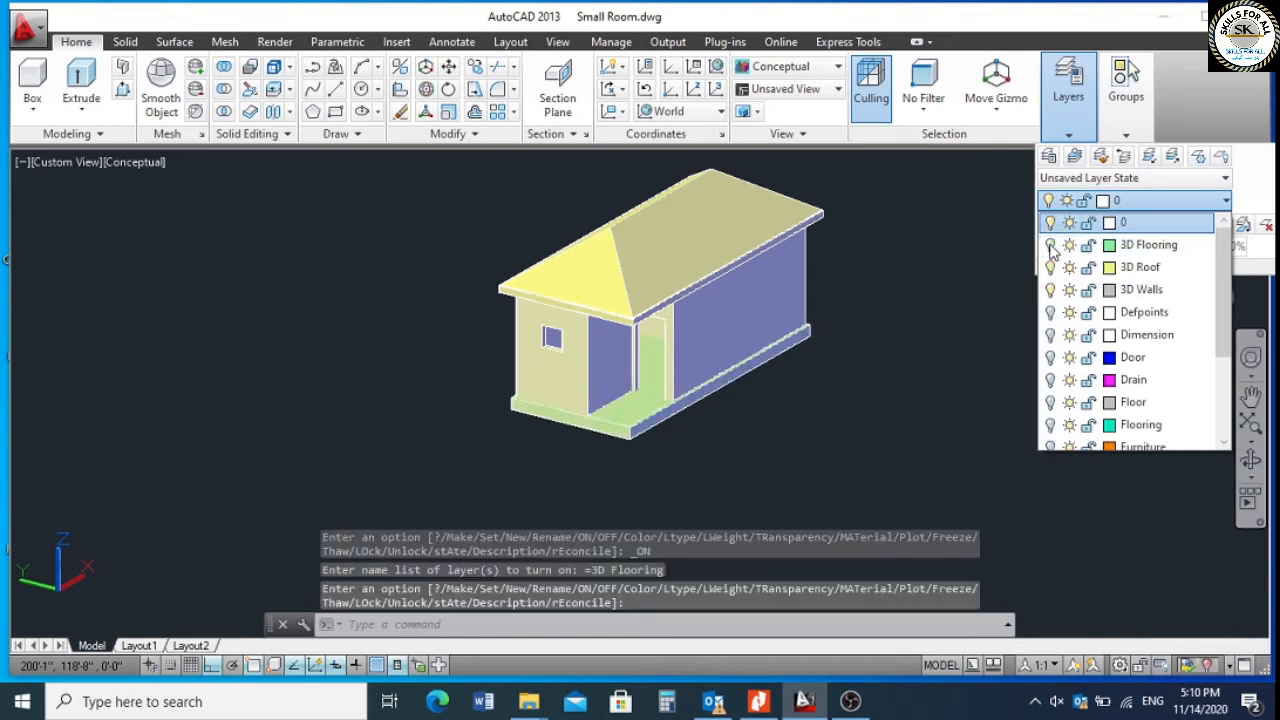
pyautogui.click(1050, 289)
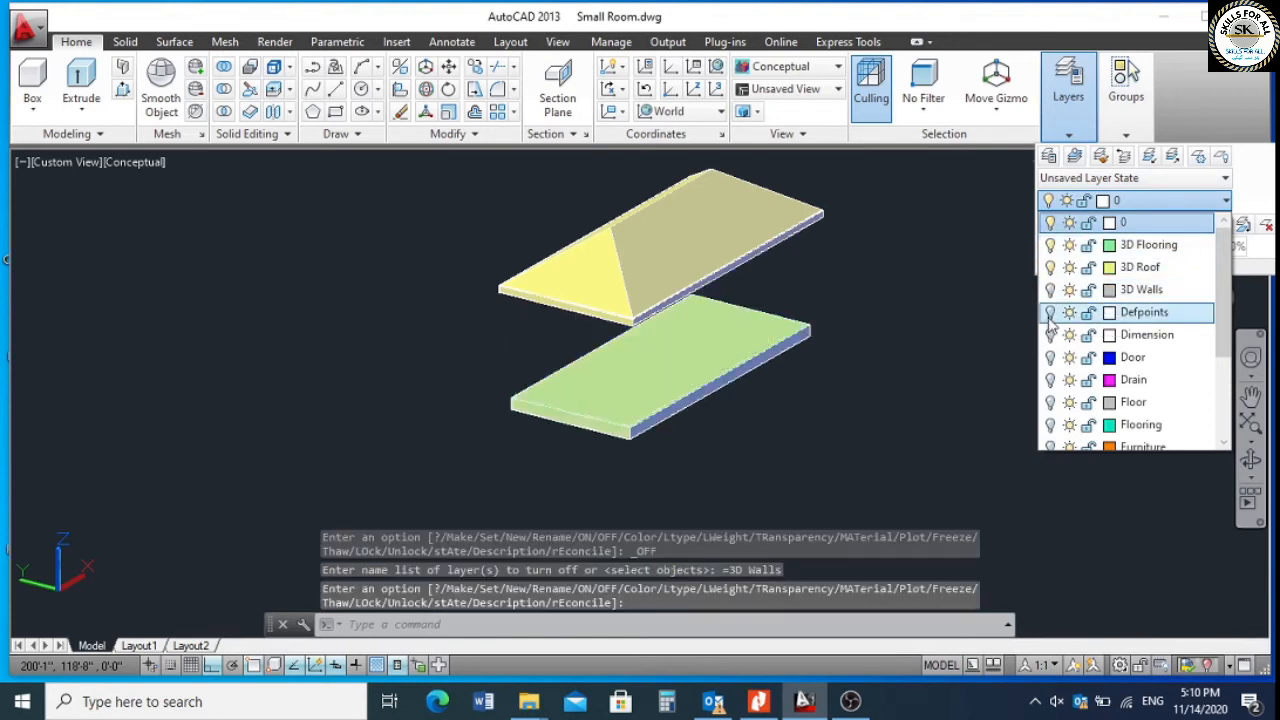
pyautogui.click(1050, 289)
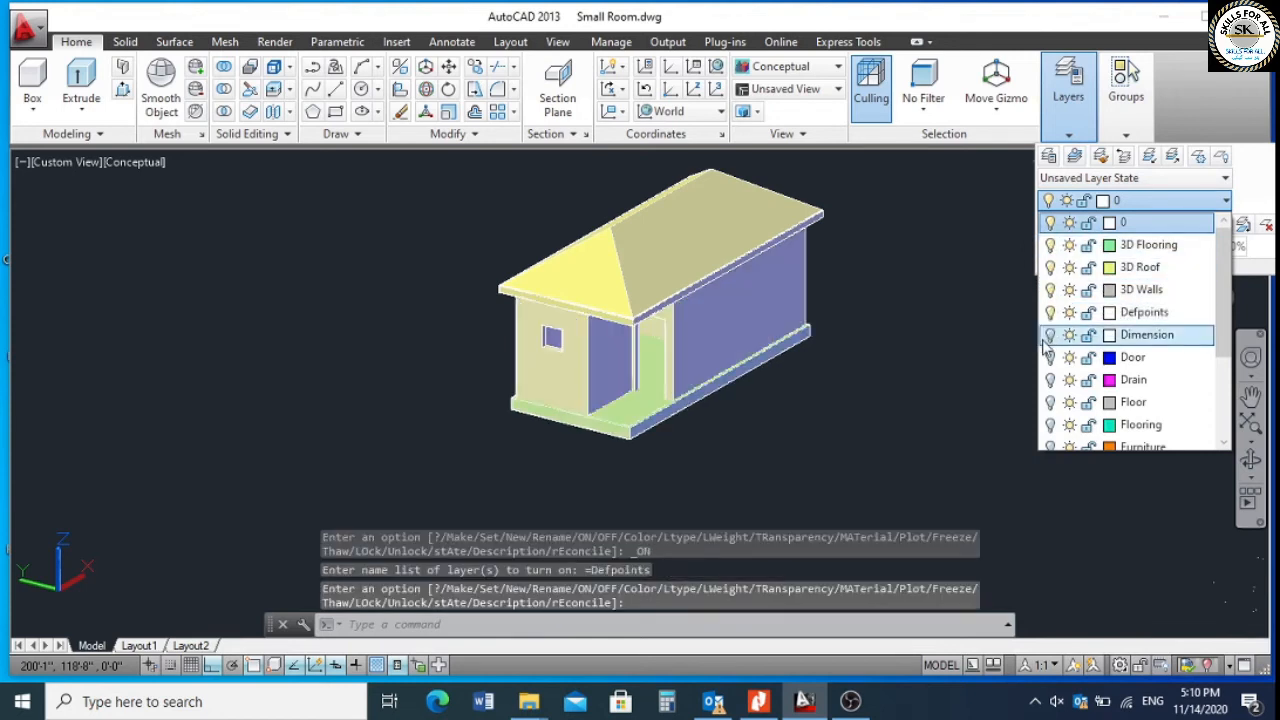
# Turn on the Dimension, Door, Drain, Floor and Flooring layers.
pyautogui.click(1050, 357)
pyautogui.click(1050, 380)
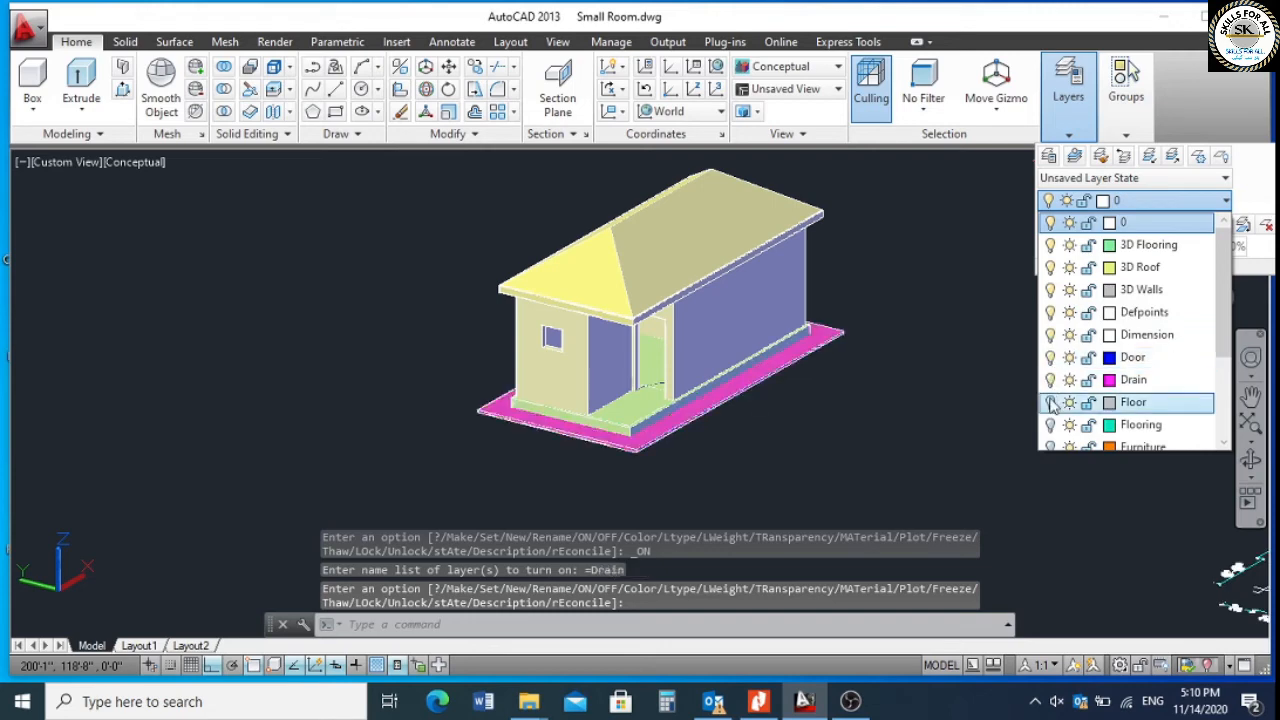
pyautogui.click(1050, 425)
pyautogui.click(1050, 447)
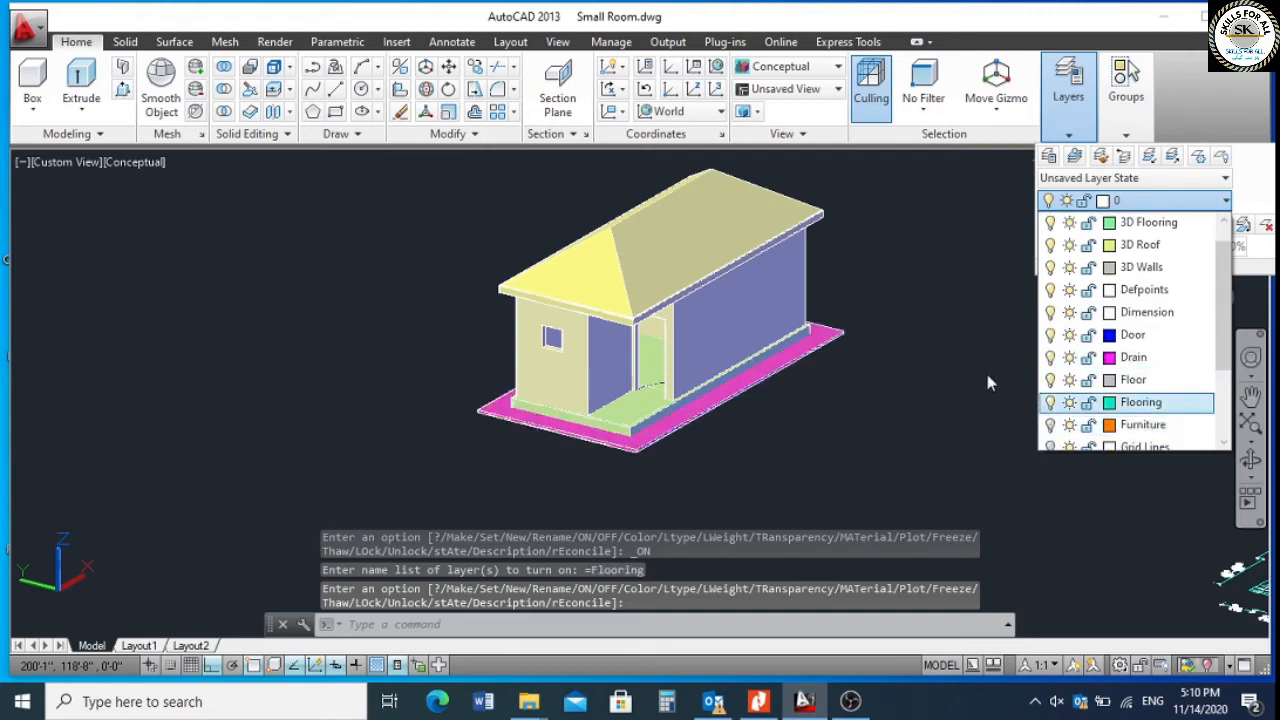
# Turn on the remaining Furniture, Grid Lines, TEXT, Vantilator, Wall and Window layers.
pyautogui.scroll(-2, 1050, 430)
pyautogui.click(1050, 424)
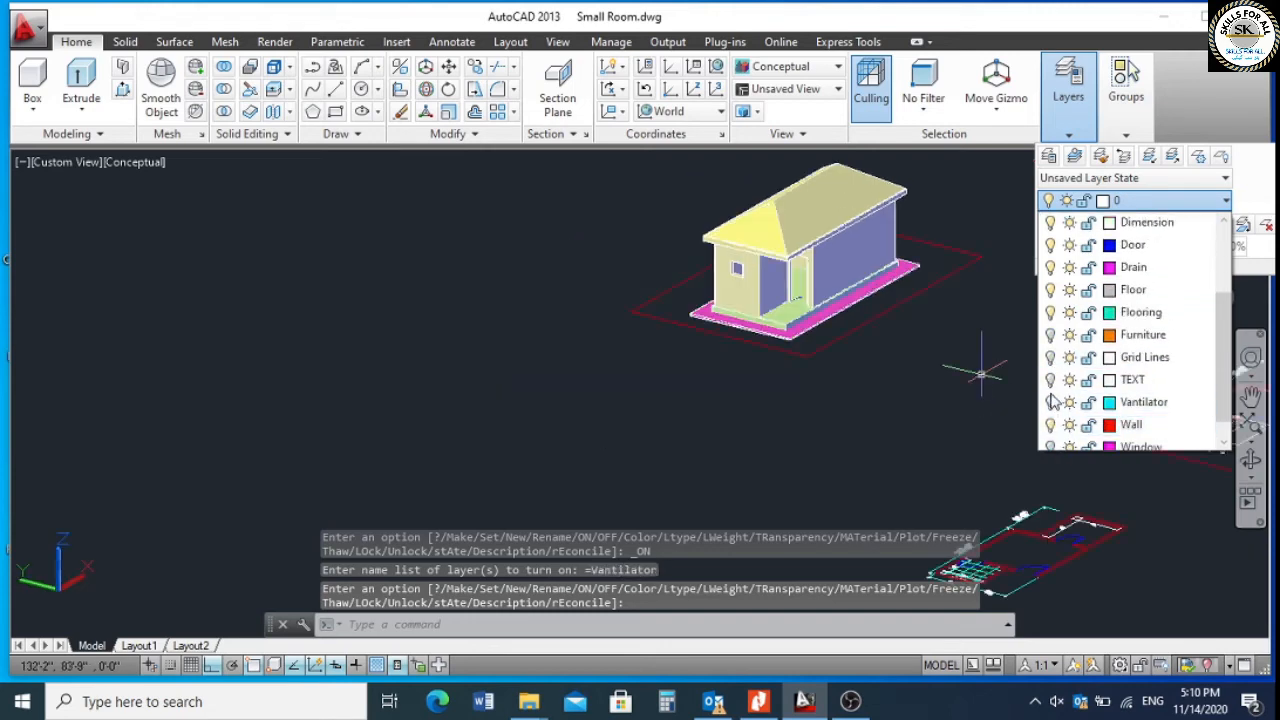
pyautogui.click(1050, 380)
pyautogui.click(1050, 335)
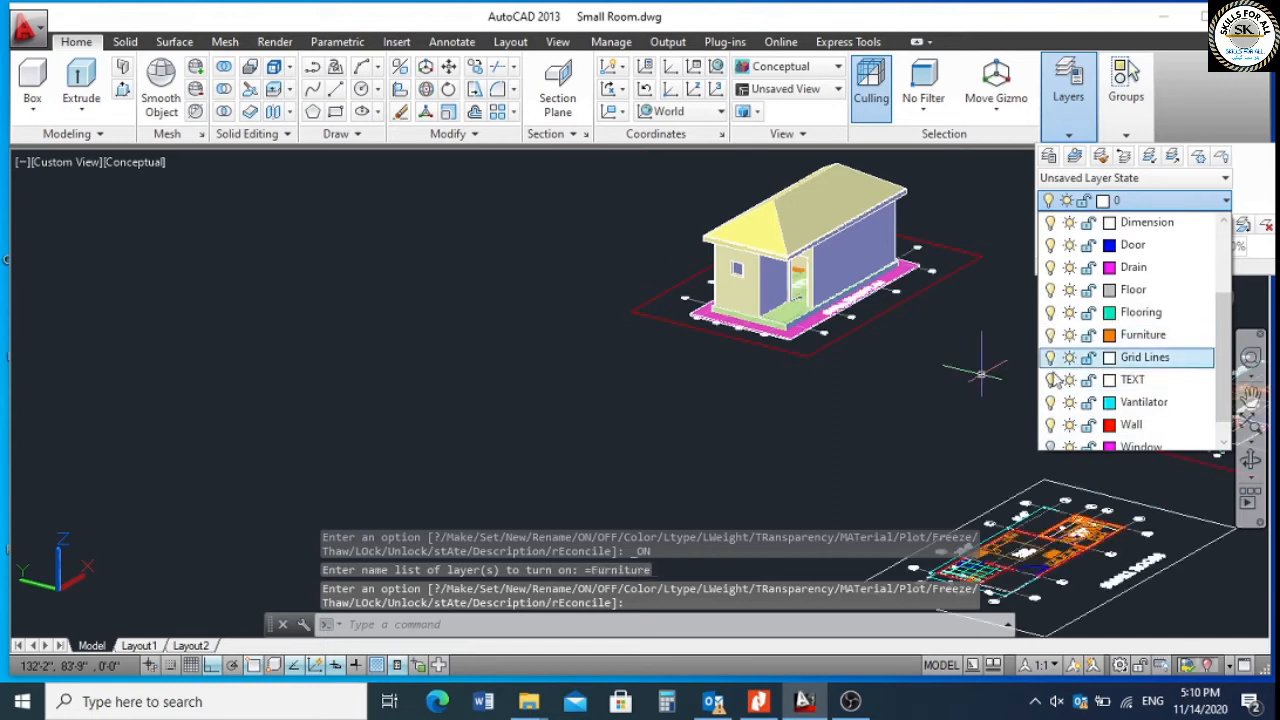
pyautogui.scroll(-1, 1067, 428)
pyautogui.click(1050, 428)
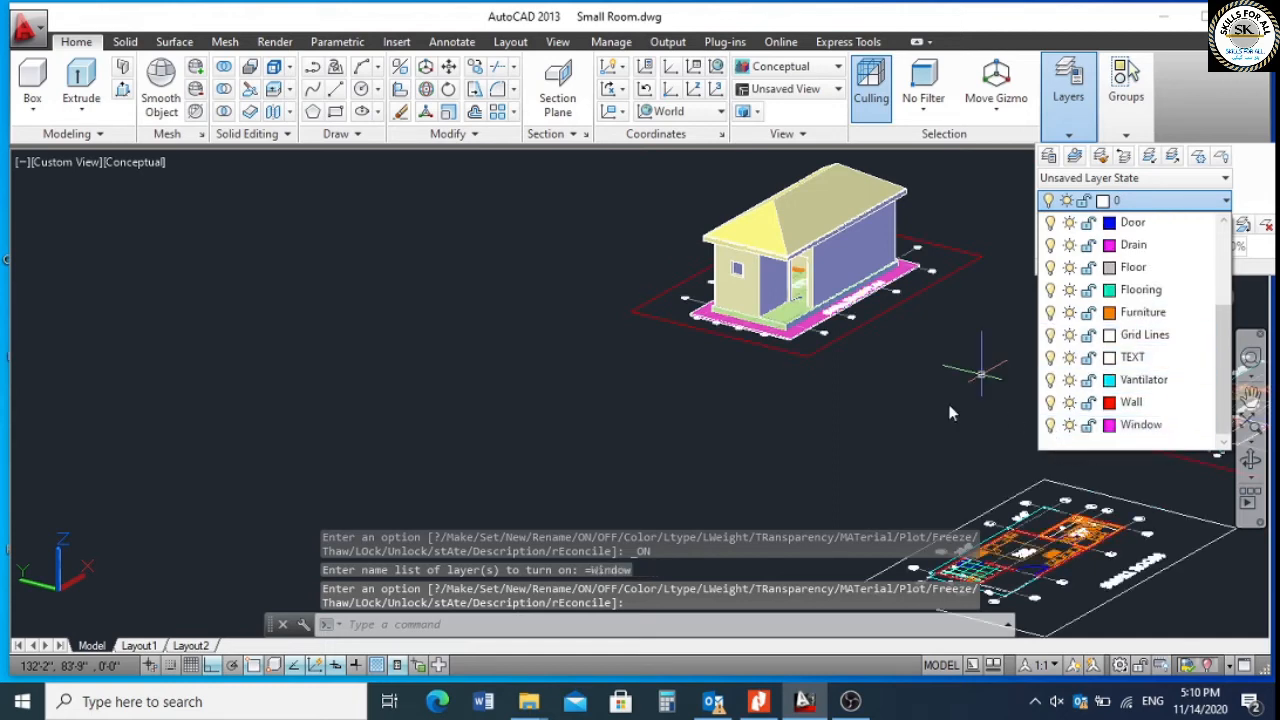
pyautogui.scroll(3, 1052, 340)
pyautogui.click(972, 320)
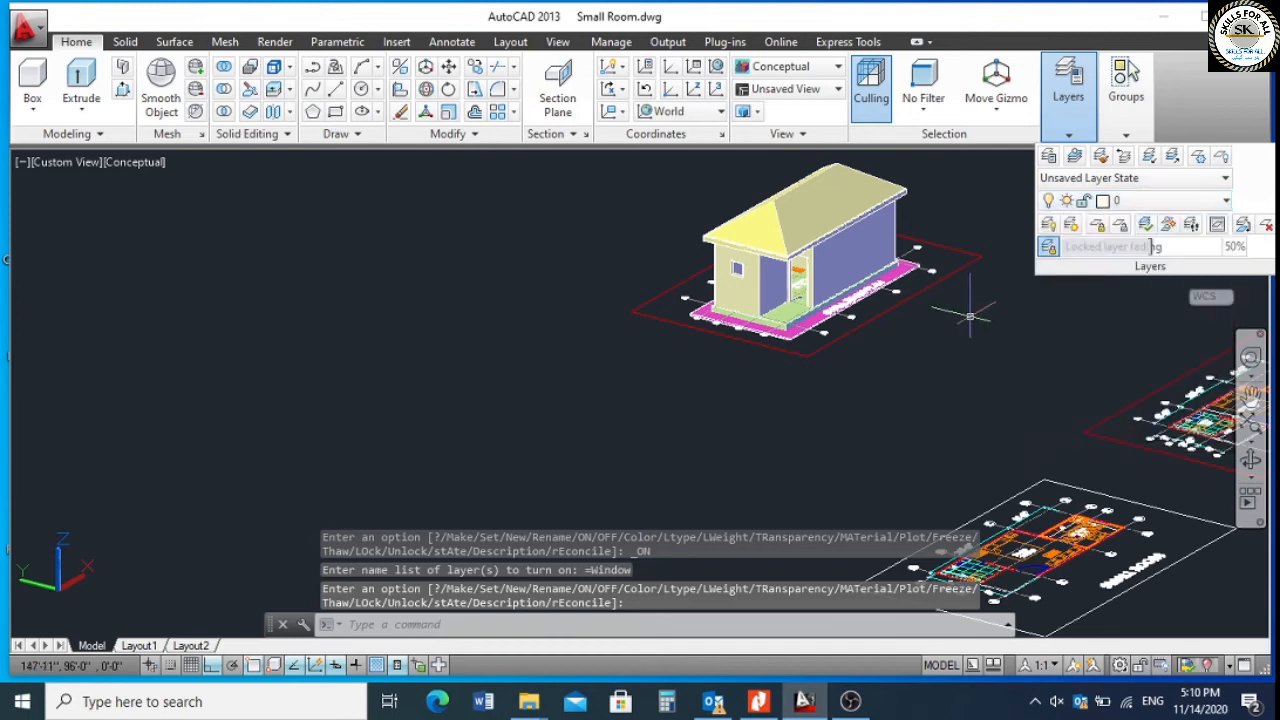
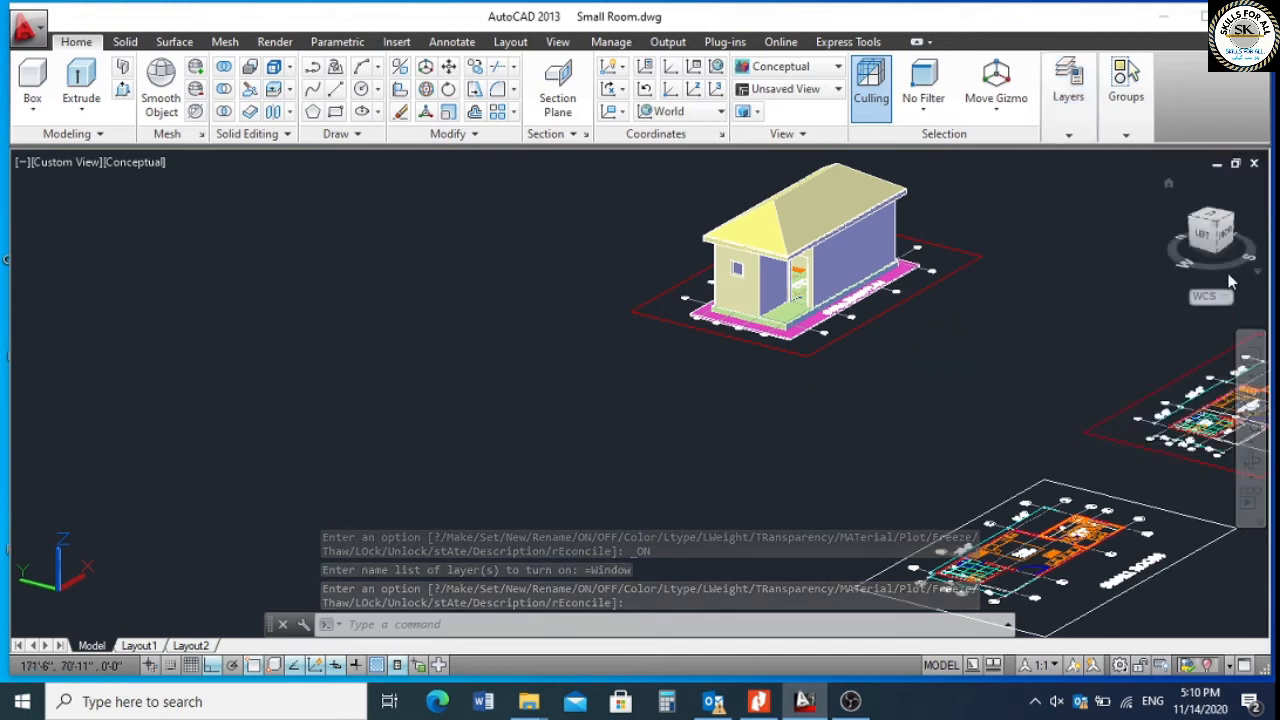
# Examine the complete house with its drain, floor slab and grid labels from several sides, including the SW Isometric view.
pyautogui.click(1251, 462)
pyautogui.moveTo(968, 366)
pyautogui.mouseDown()
pyautogui.moveTo(931, 394)
pyautogui.moveTo(732, 414)
pyautogui.moveTo(1009, 403)
pyautogui.mouseUp()
pyautogui.scroll(5, 1091, 249)
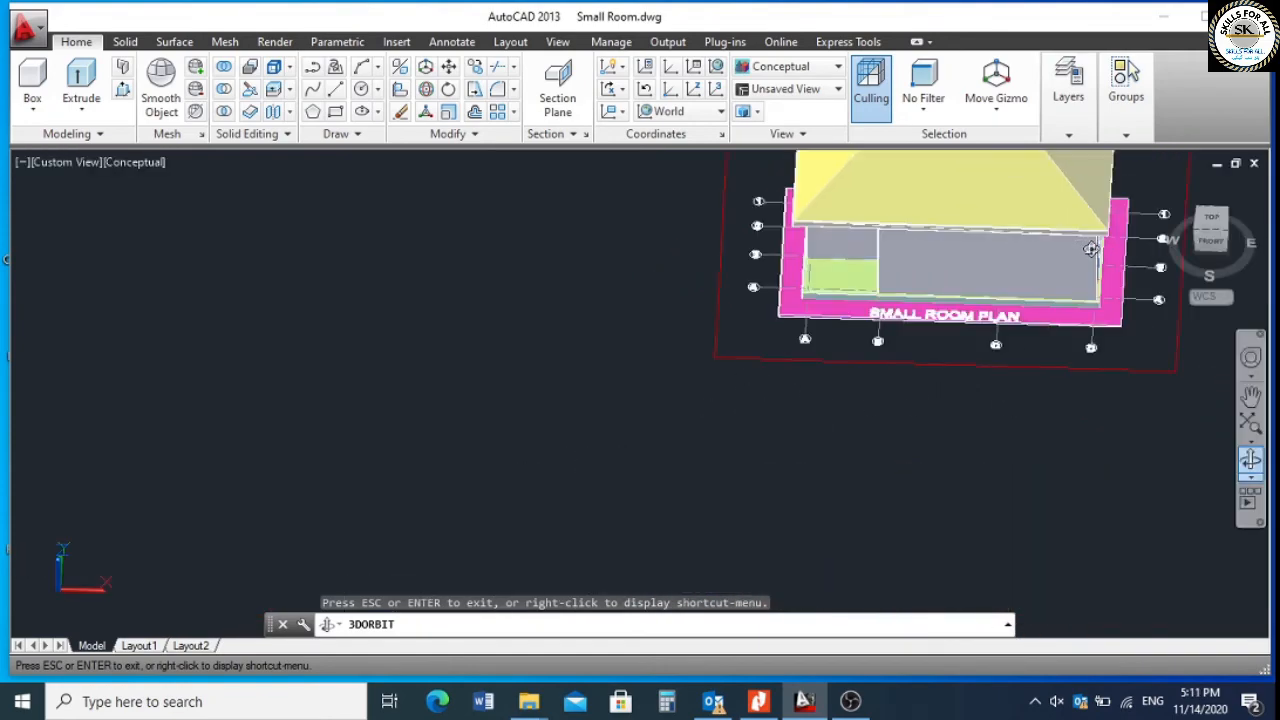
pyautogui.moveTo(1091, 249); pyautogui.dragTo(786, 462)
pyautogui.press('Escape')
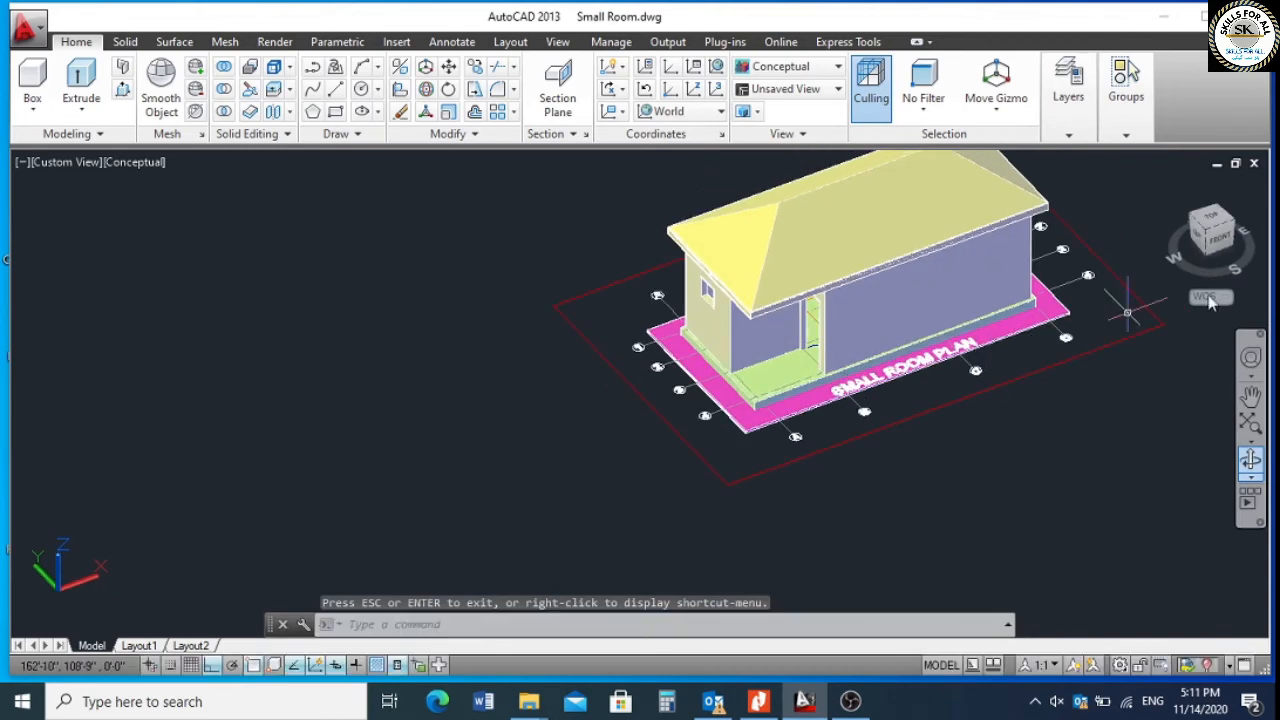
pyautogui.scroll(-8, 903, 331)
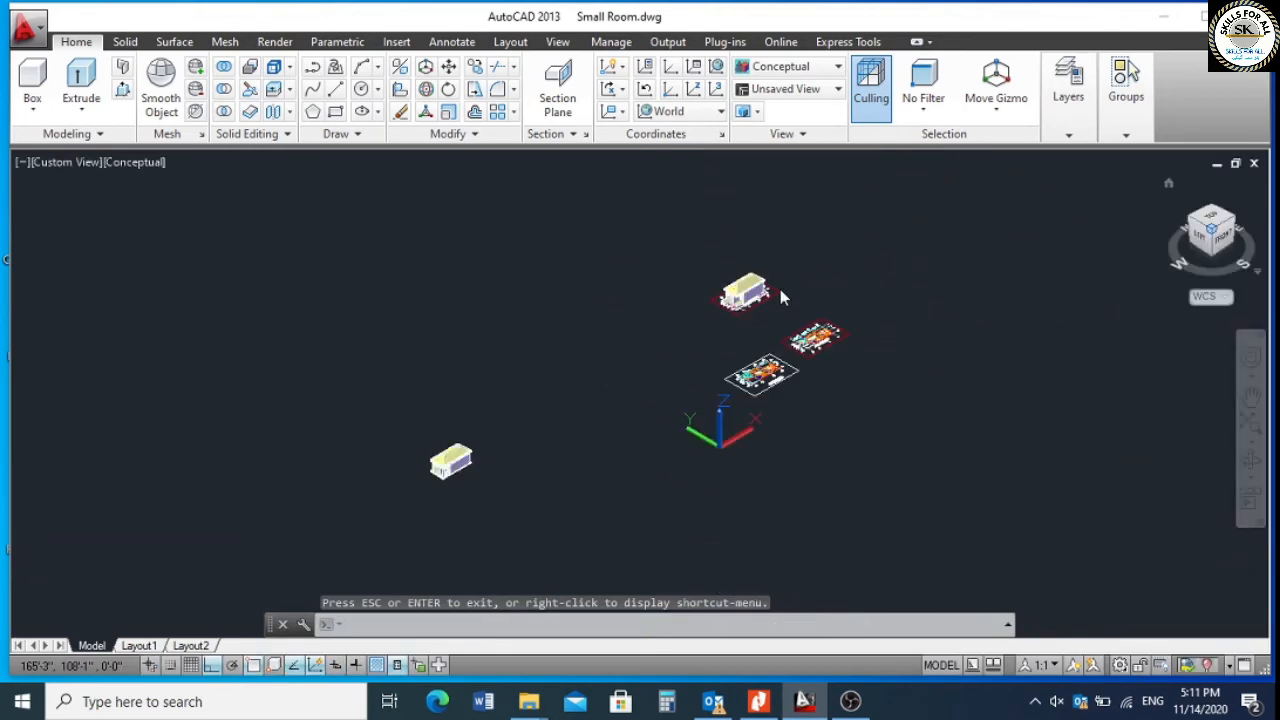
pyautogui.press('Escape')
pyautogui.scroll(8, 774, 321)
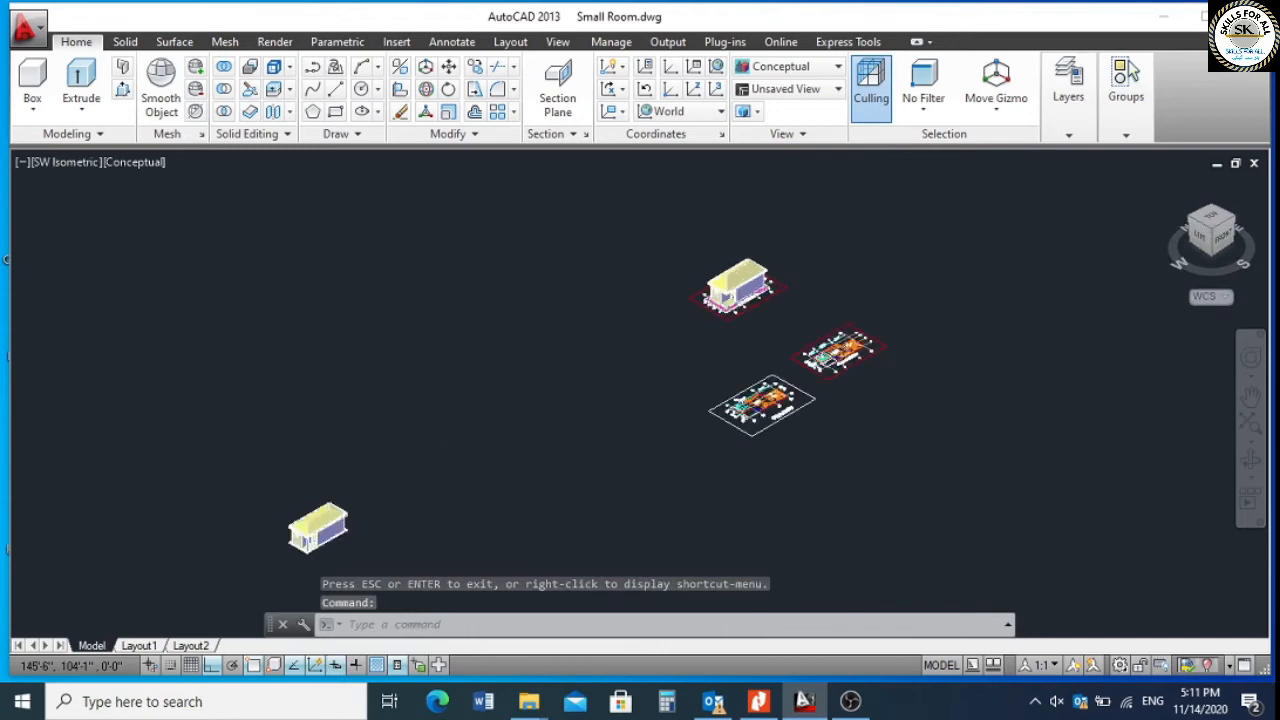
pyautogui.scroll(-3, 674, 335)
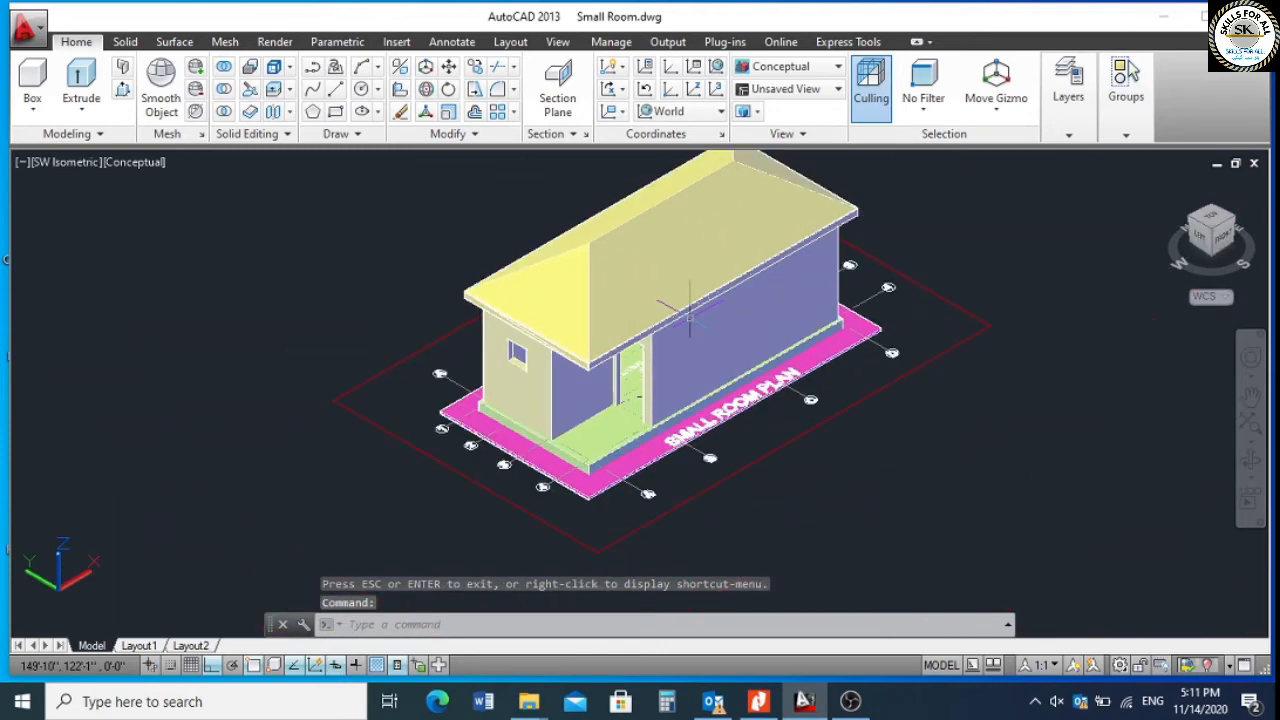
pyautogui.moveTo(881, 451); pyautogui.dragTo(889, 445, button='middle')
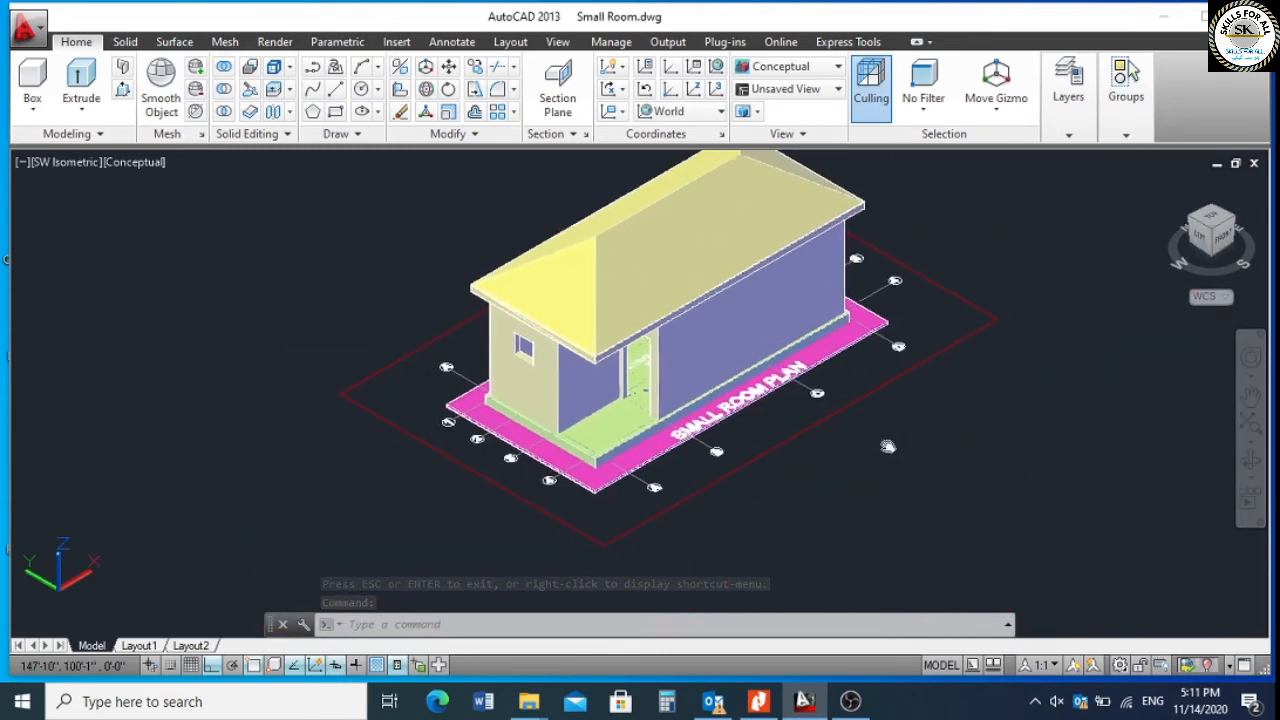
pyautogui.scroll(5, 583, 447)
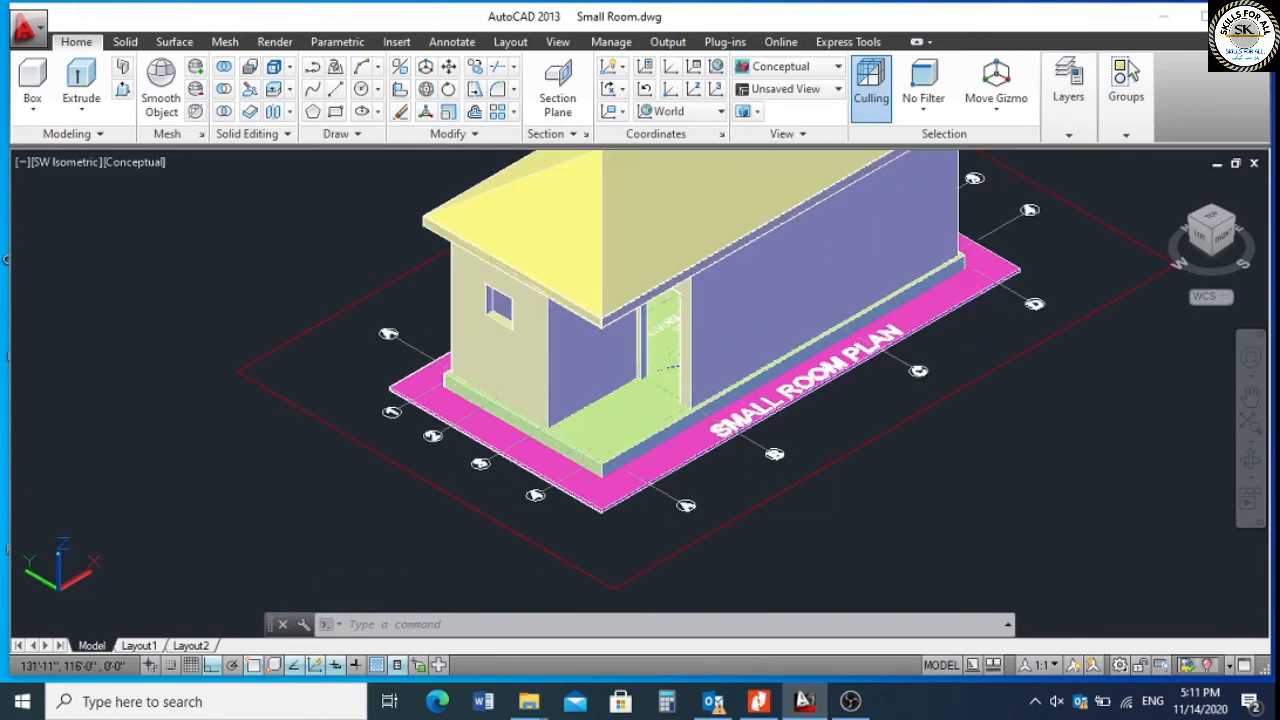
pyautogui.scroll(-4, 583, 443)
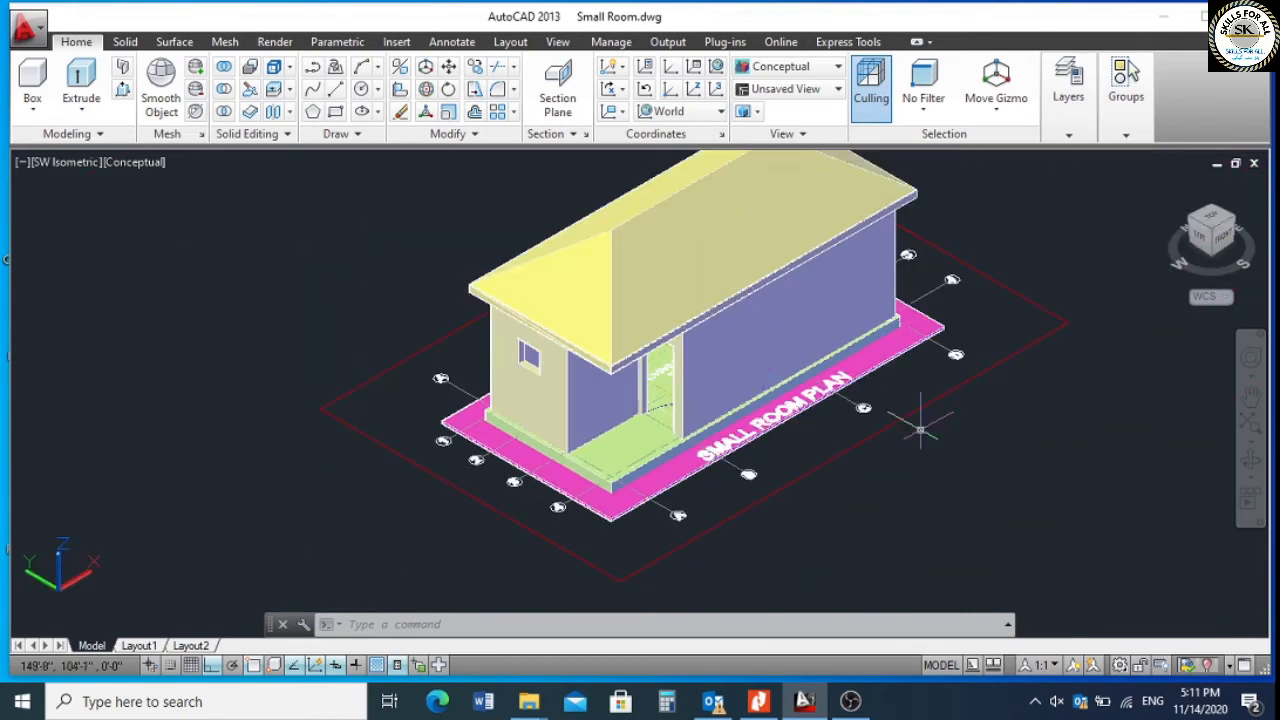
pyautogui.click(1251, 459)
pyautogui.moveTo(969, 491); pyautogui.dragTo(997, 470)
pyautogui.moveTo(904, 482); pyautogui.dragTo(692, 480)
pyautogui.scroll(2, 586, 290)
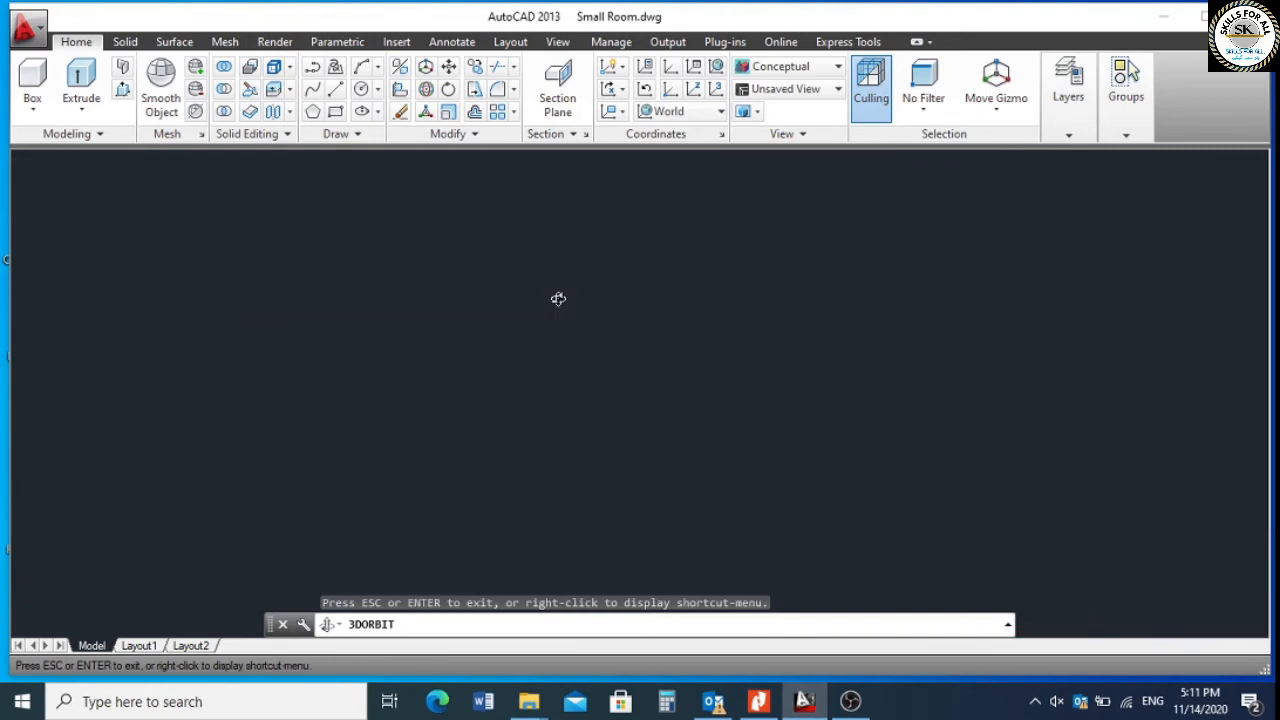
pyautogui.press('Escape')
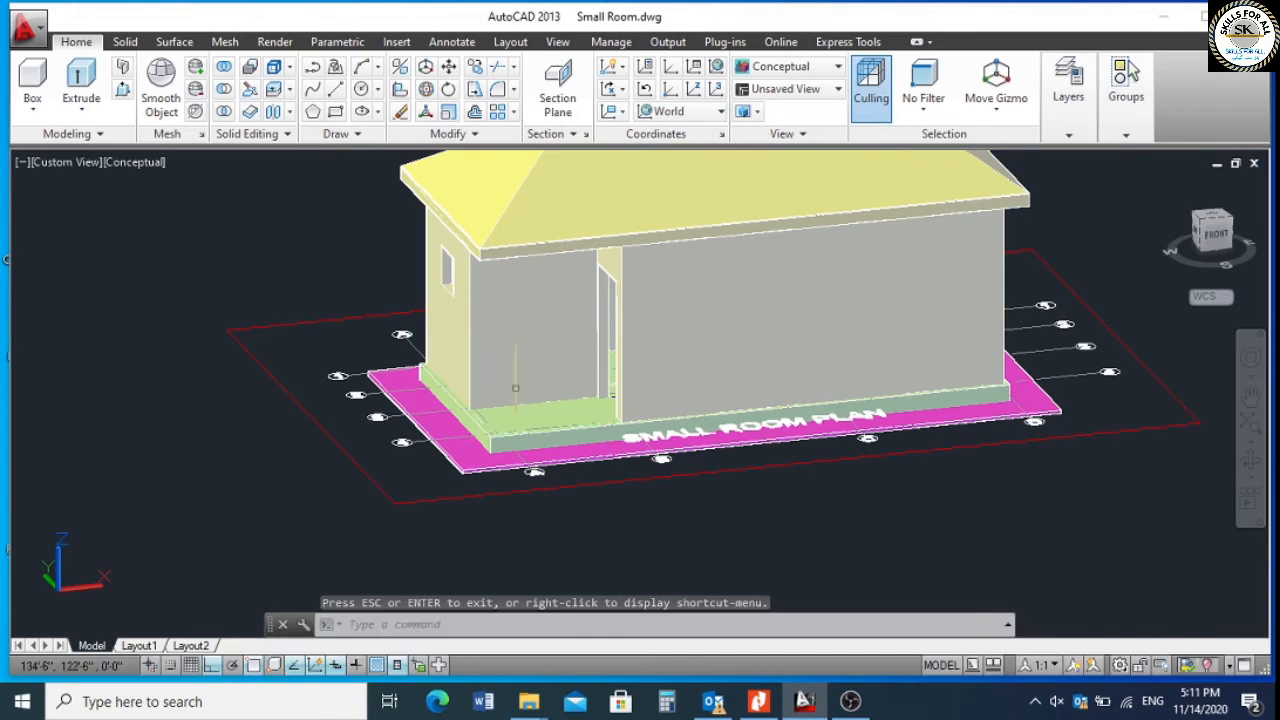
# Draw a circle of 1' radius on top of the porch floor slab, centred where grid lines A and 4 cross.
pyautogui.click(1252, 460)
pyautogui.moveTo(951, 457); pyautogui.dragTo(895, 476)
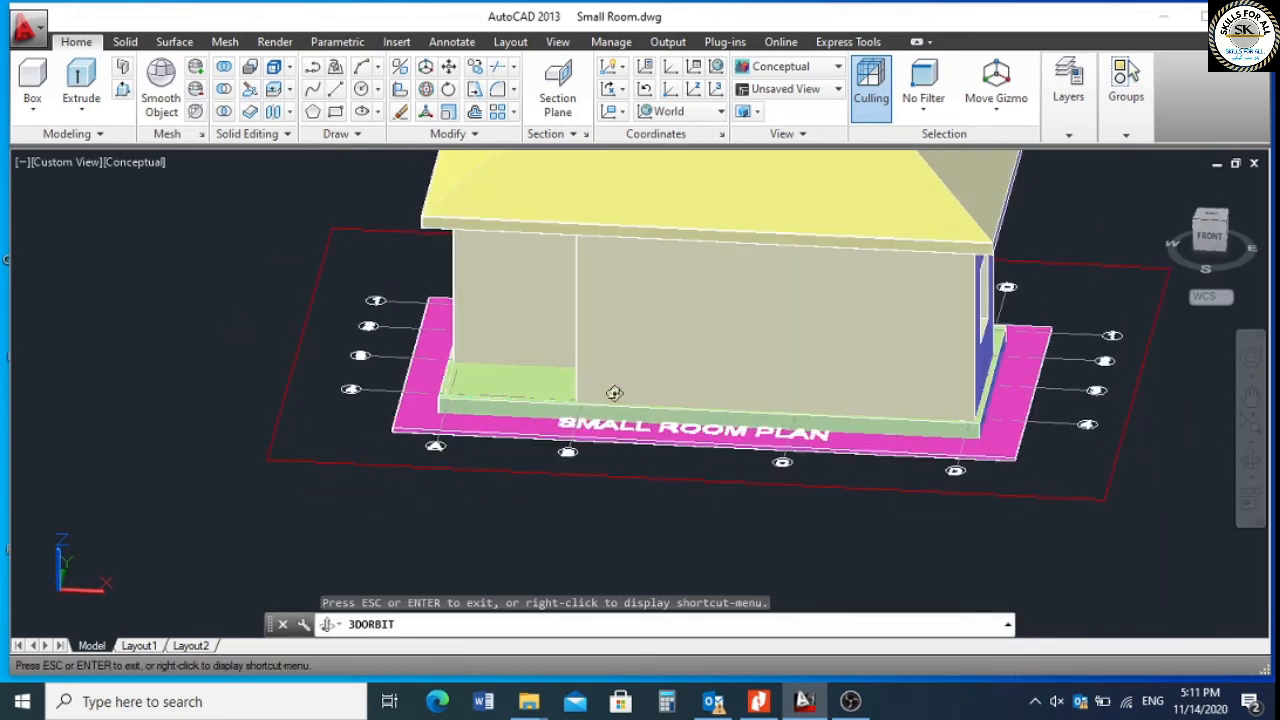
pyautogui.moveTo(614, 393); pyautogui.dragTo(475, 519)
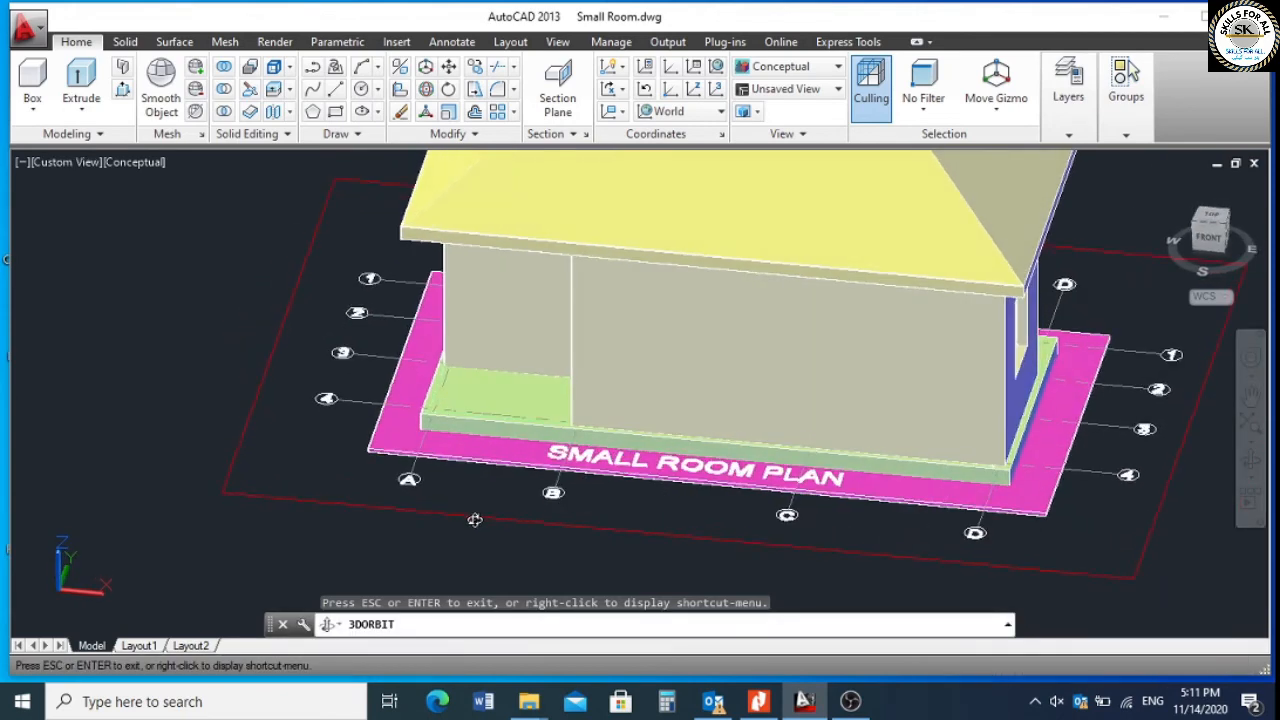
pyautogui.scroll(4, 443, 409)
pyautogui.press('Escape')
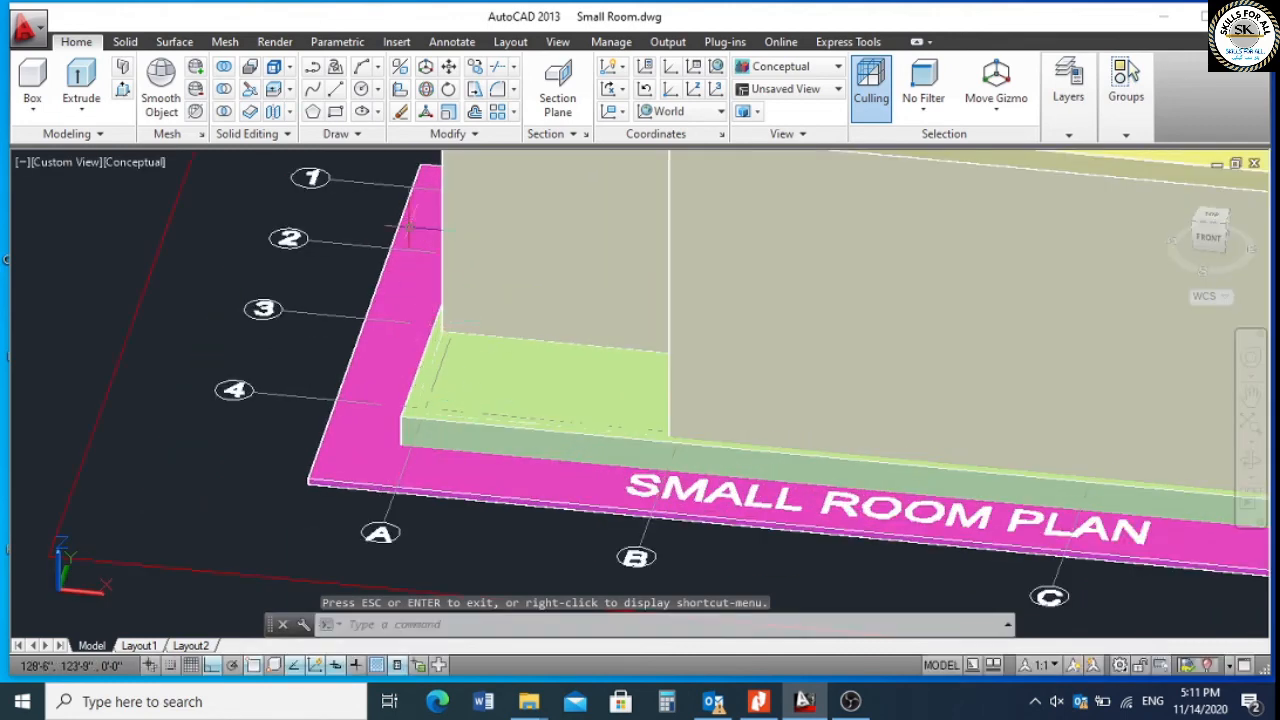
pyautogui.scroll(1, 434, 398)
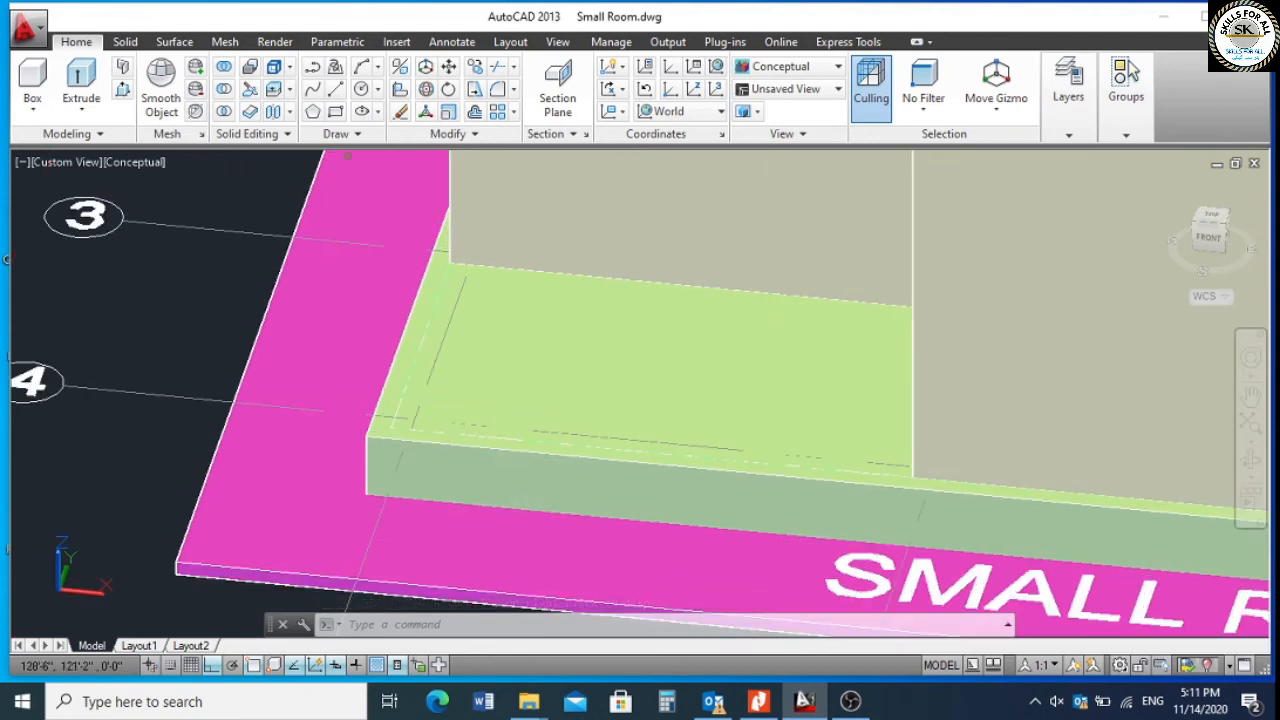
pyautogui.click(362, 89)
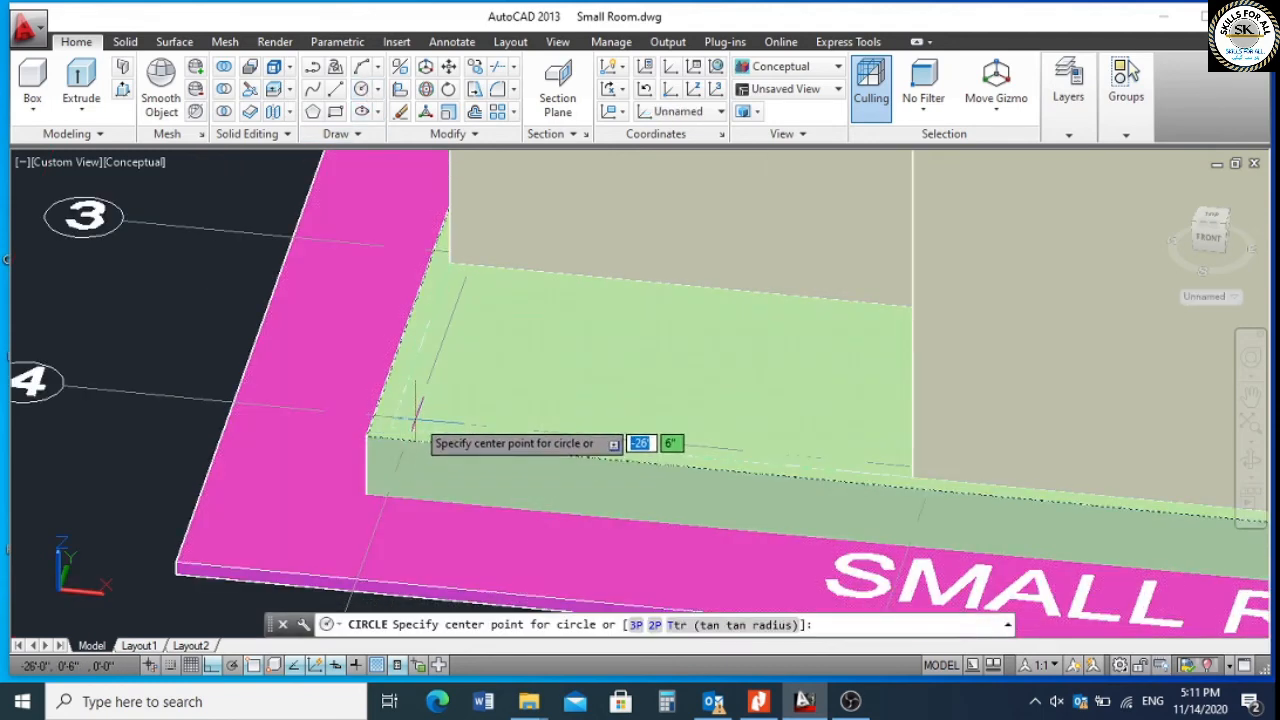
pyautogui.click(414, 418)
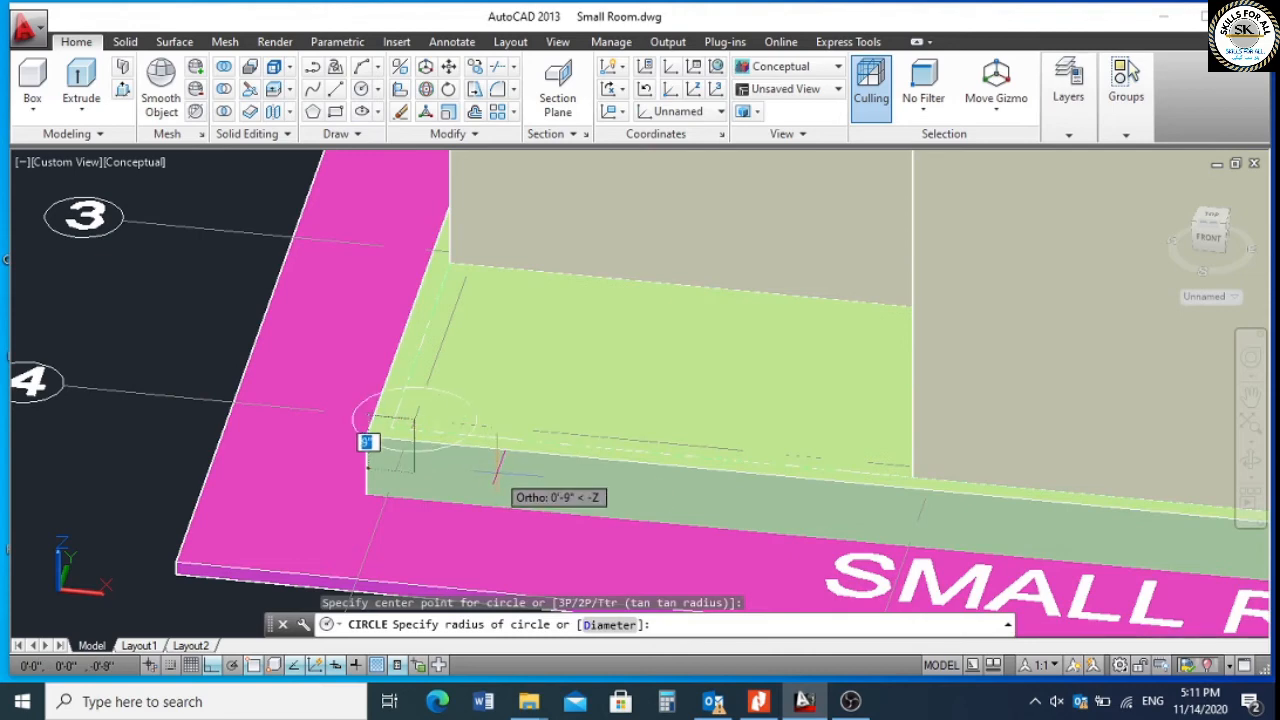
pyautogui.write("1'")
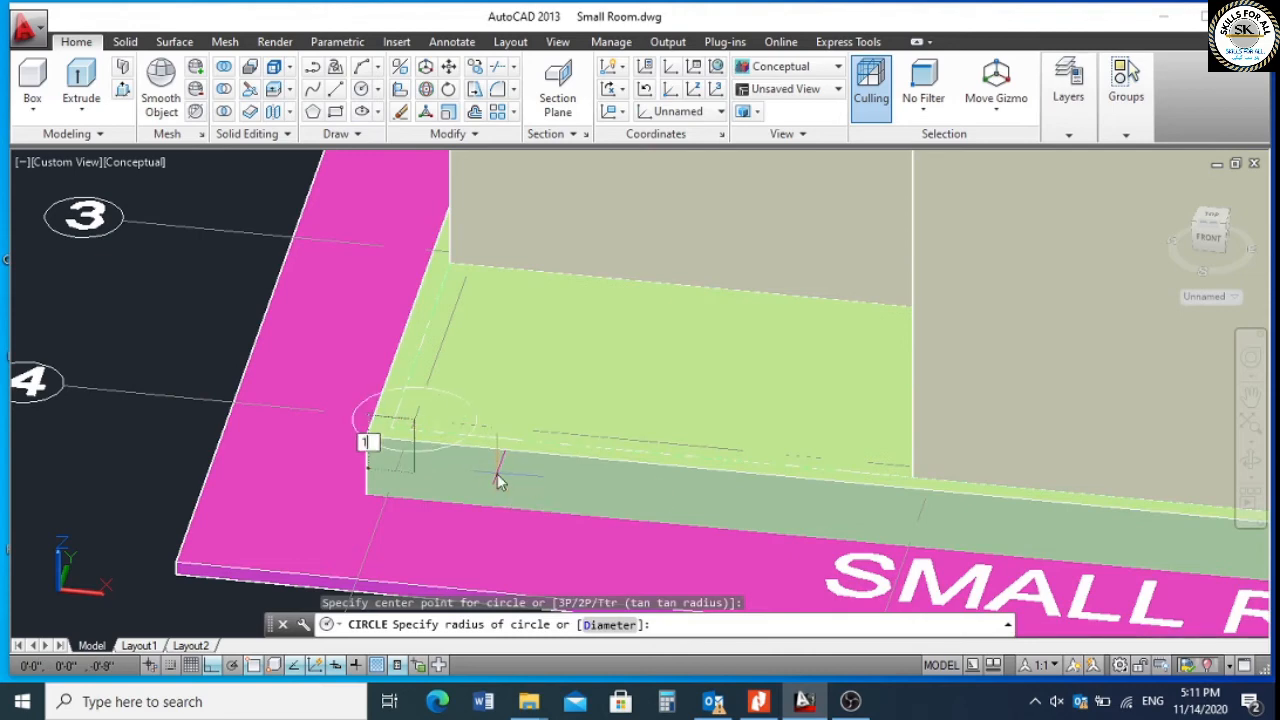
pyautogui.press('Return')
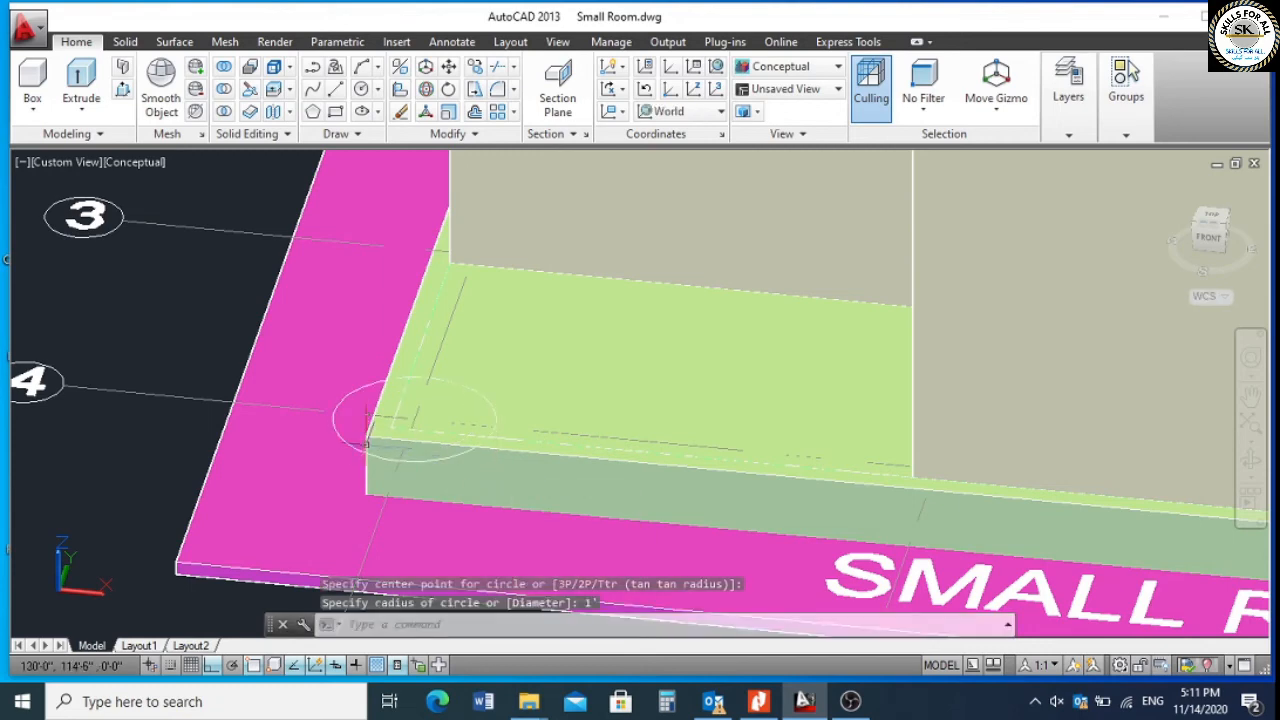
# Set the diameter of the circle at the porch corner to 1'.
pyautogui.click(345, 440)
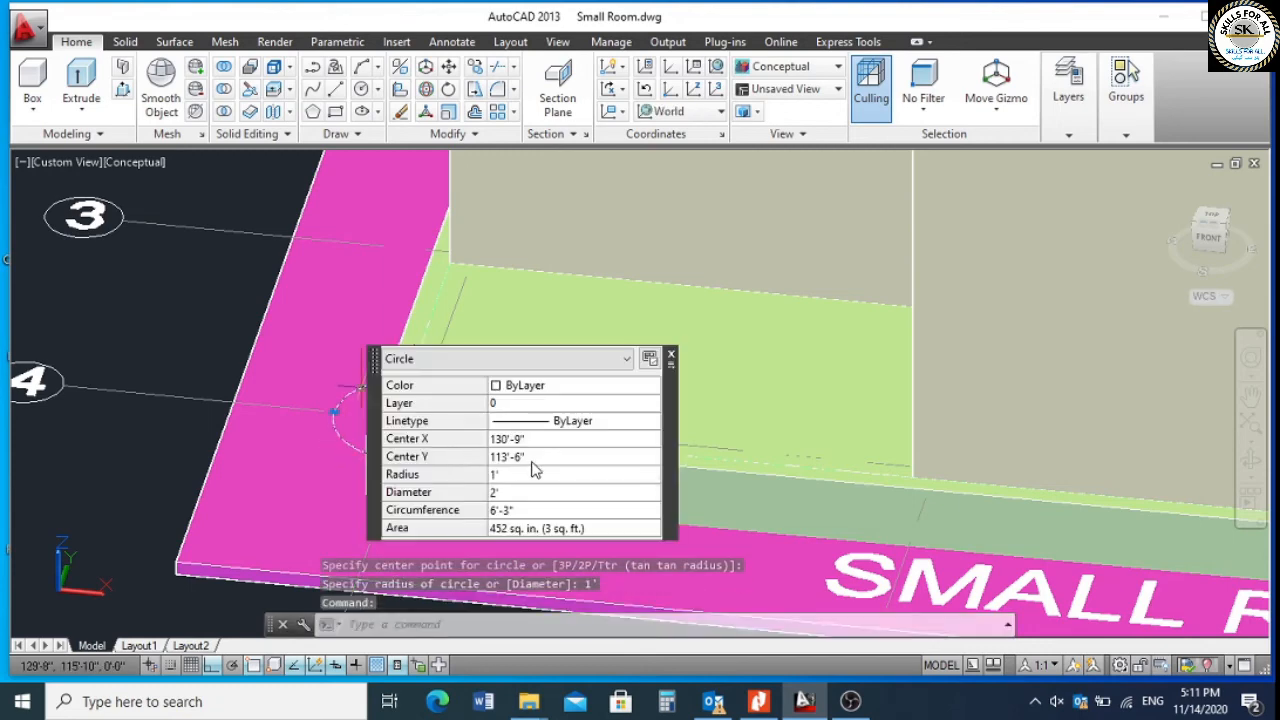
pyautogui.click(519, 493)
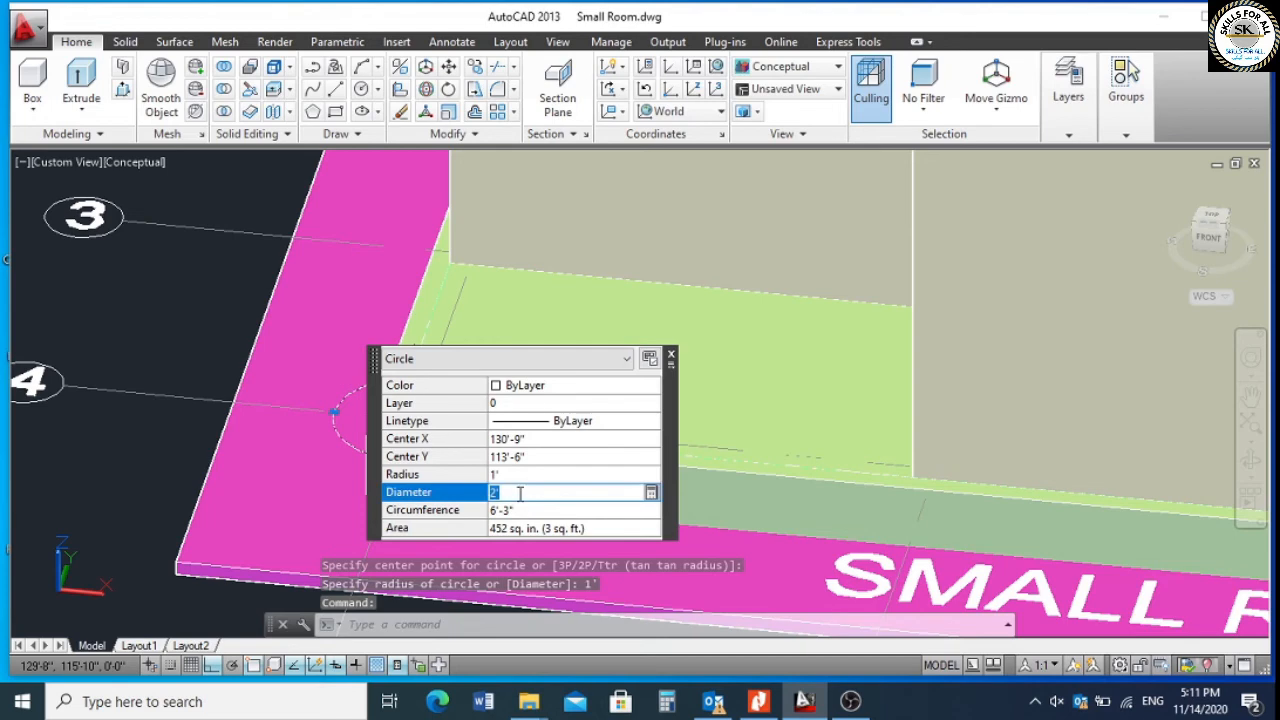
pyautogui.write('1')
pyautogui.press('Return')
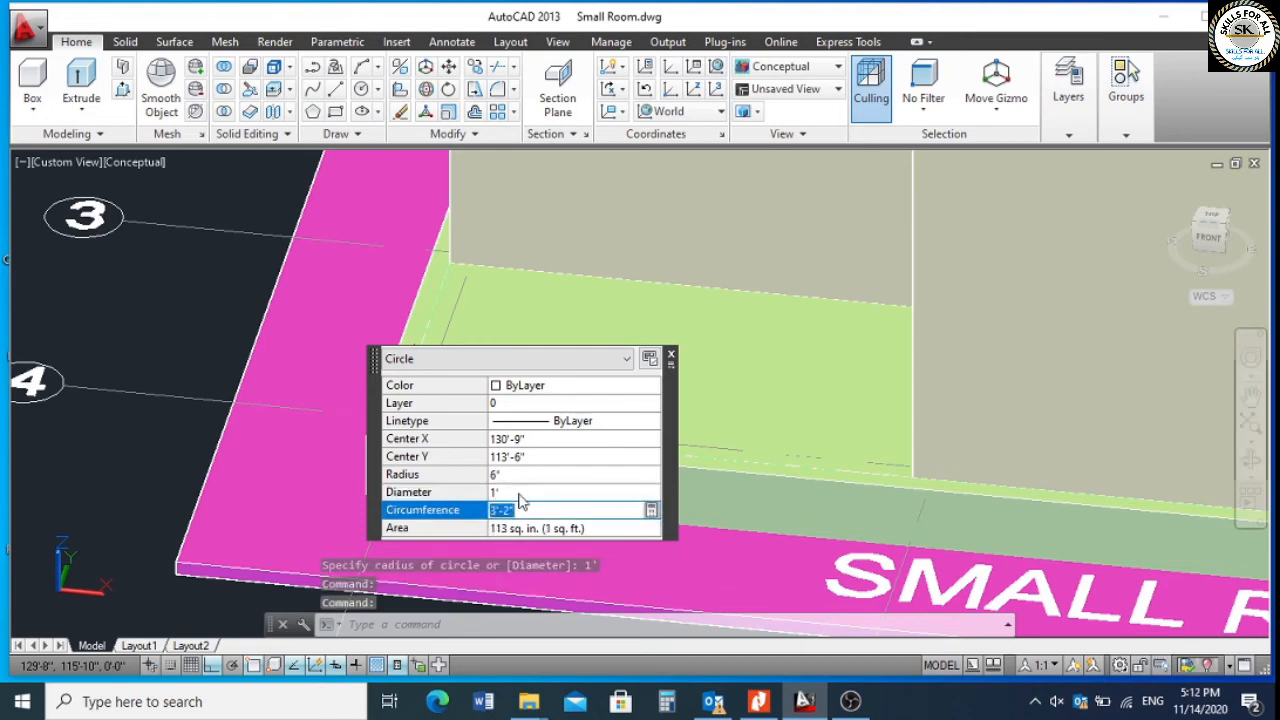
pyautogui.press('Escape')
pyautogui.scroll(2, 386, 433)
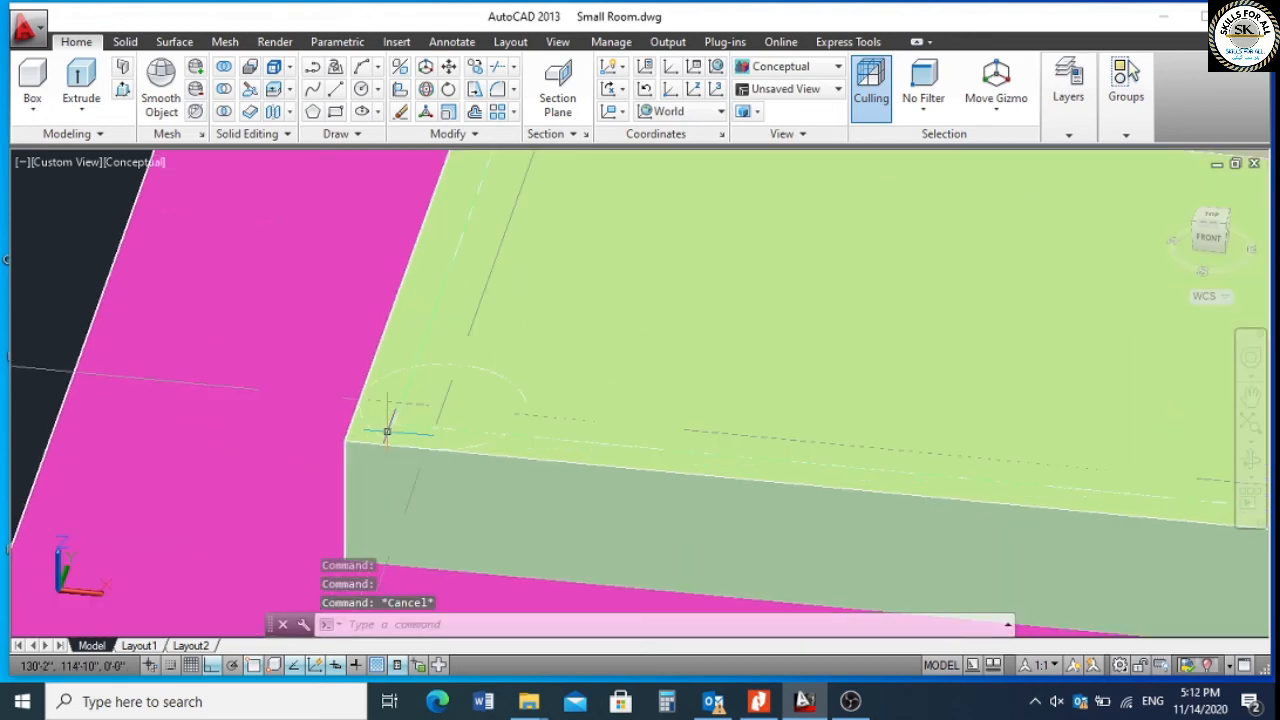
pyautogui.scroll(-2, 386, 433)
pyautogui.scroll(4, 382, 433)
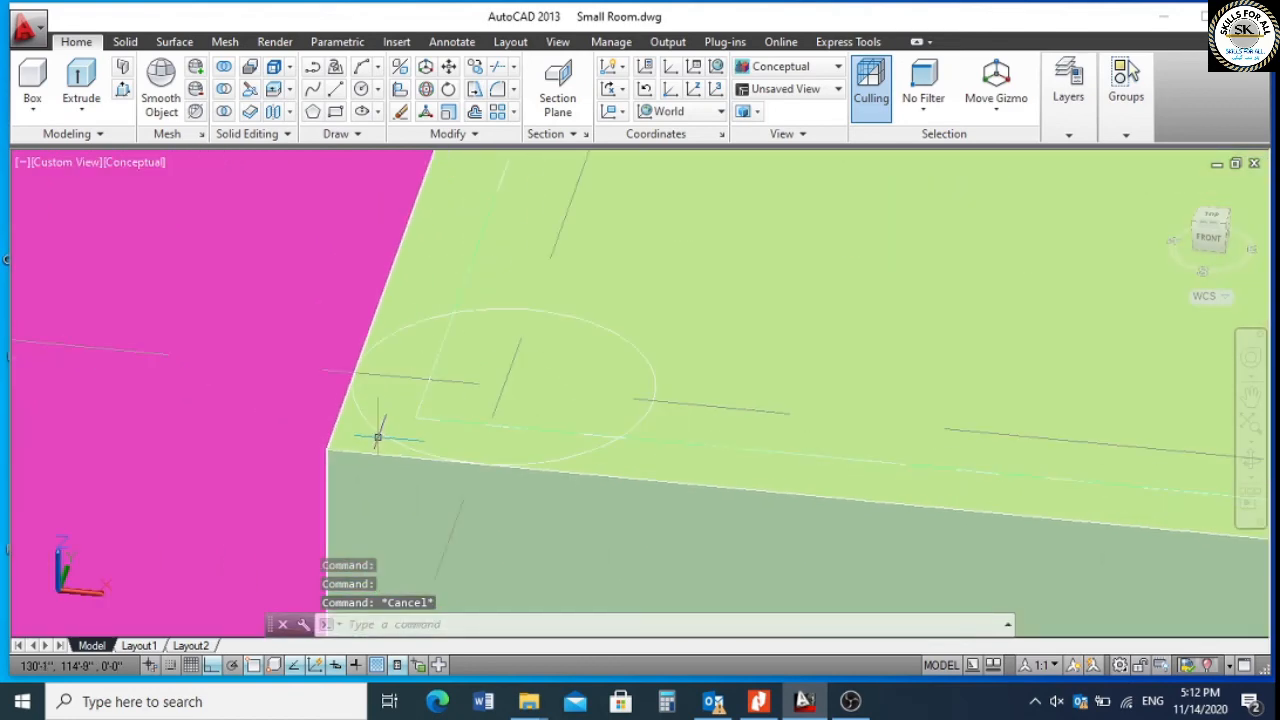
# Hide the floor slab solid beneath the circle at the porch corner.
pyautogui.click(381, 433)
pyautogui.press('Escape')
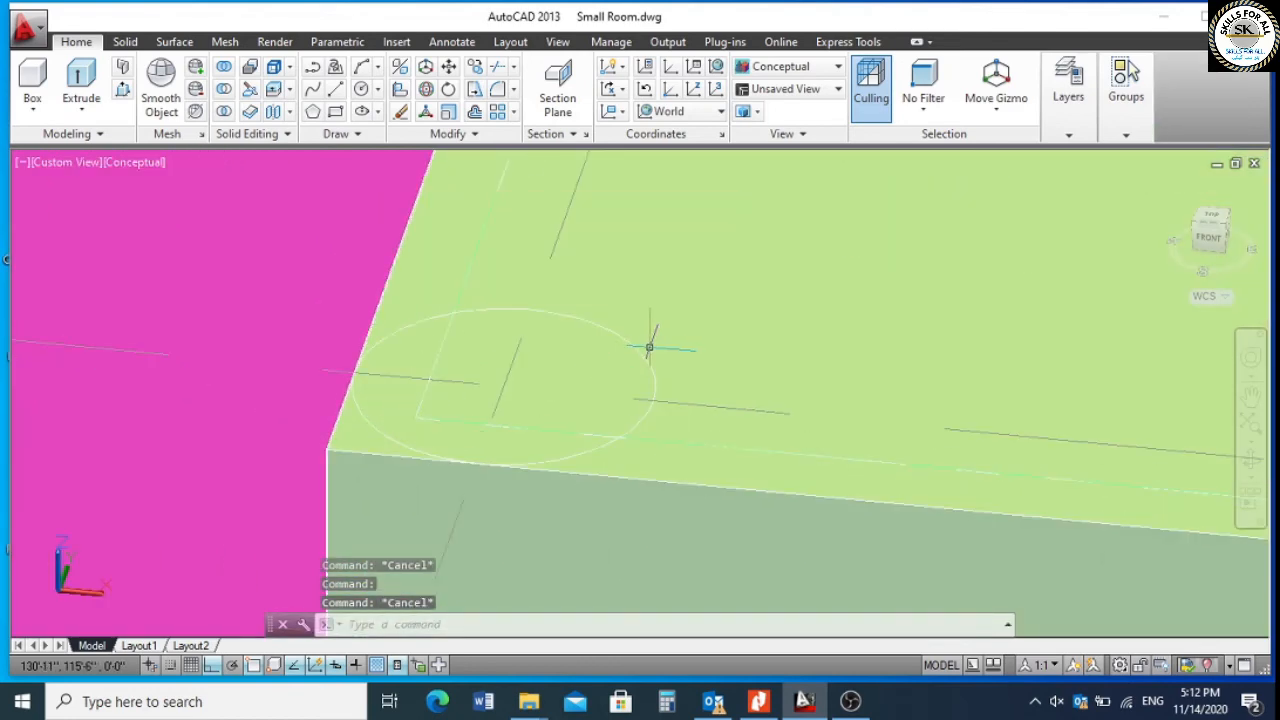
pyautogui.click(644, 354)
pyautogui.press('Escape')
pyautogui.scroll(-3, 630, 355)
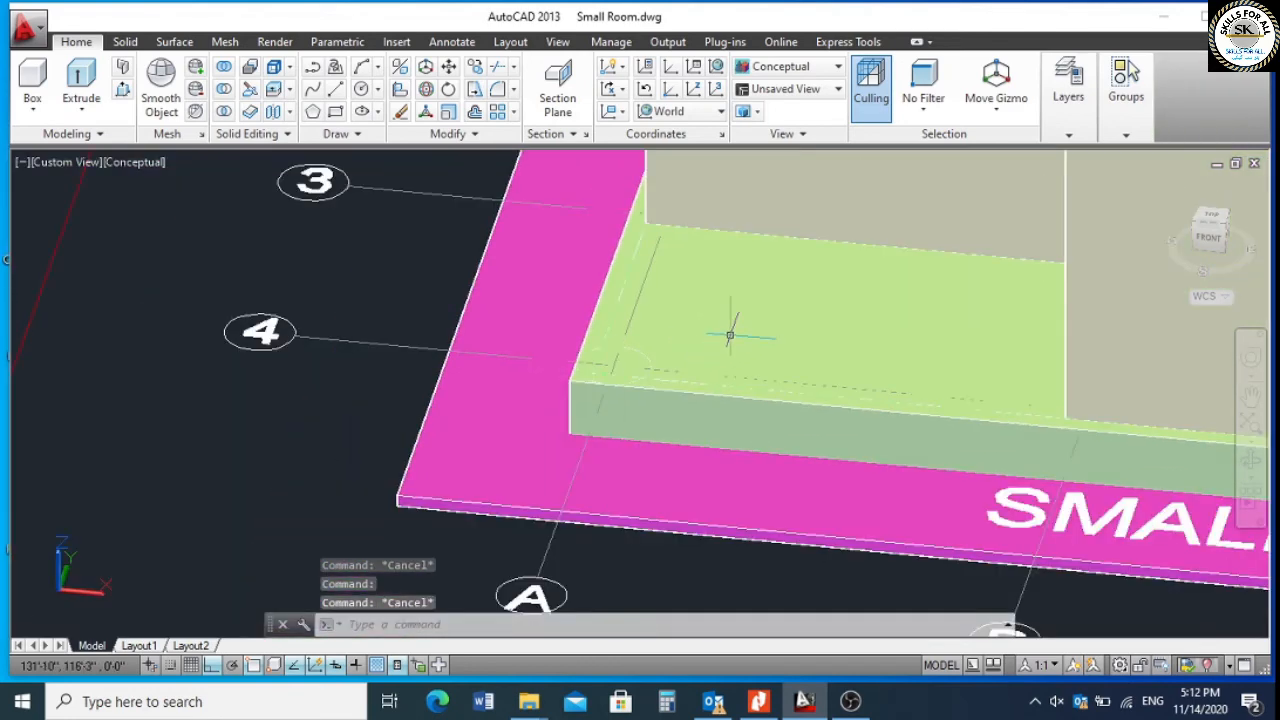
pyautogui.click(718, 347)
pyautogui.rightClick(718, 347)
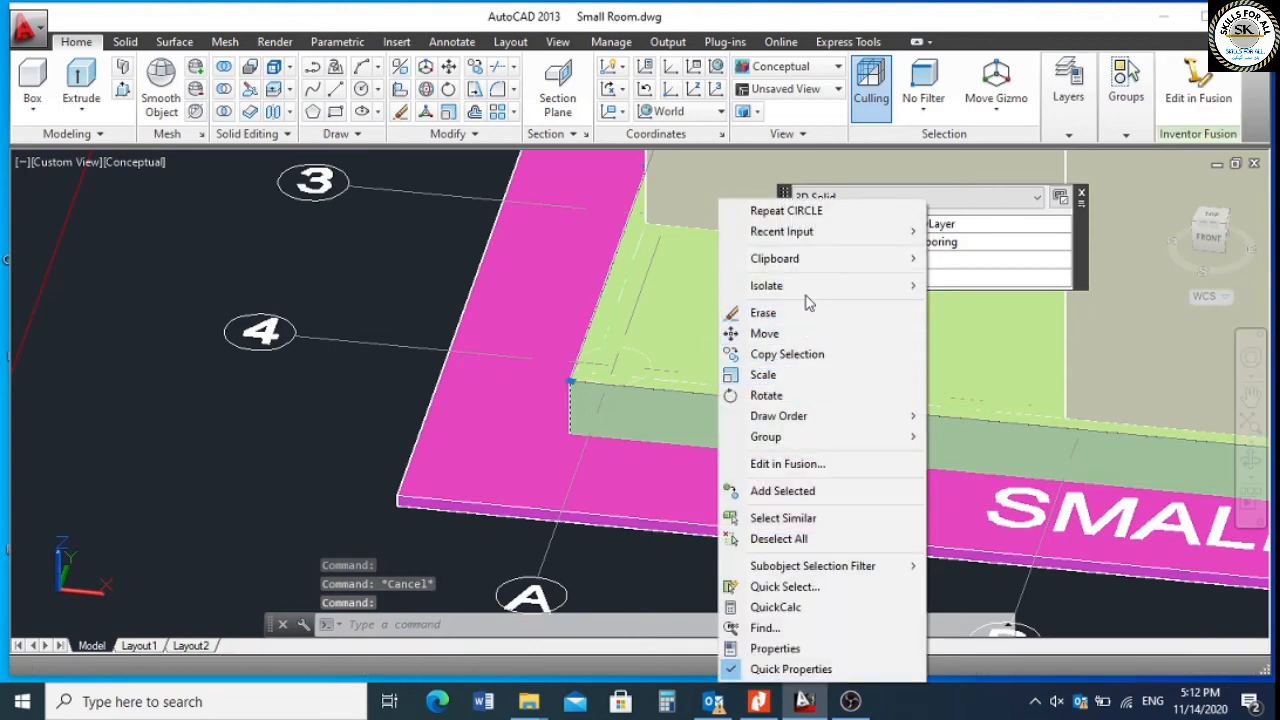
pyautogui.moveTo(847, 292)
pyautogui.click(965, 306)
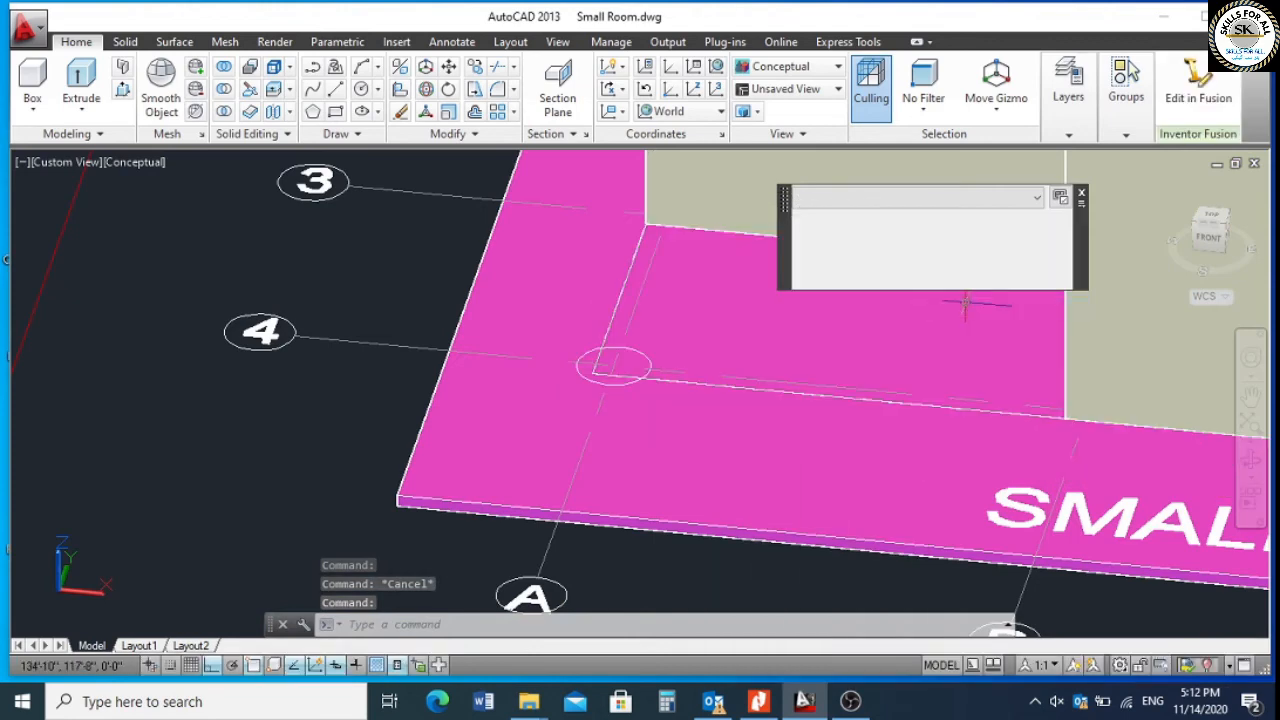
# Set the diameter of the circle at the porch corner to 8".
pyautogui.scroll(2, 610, 393)
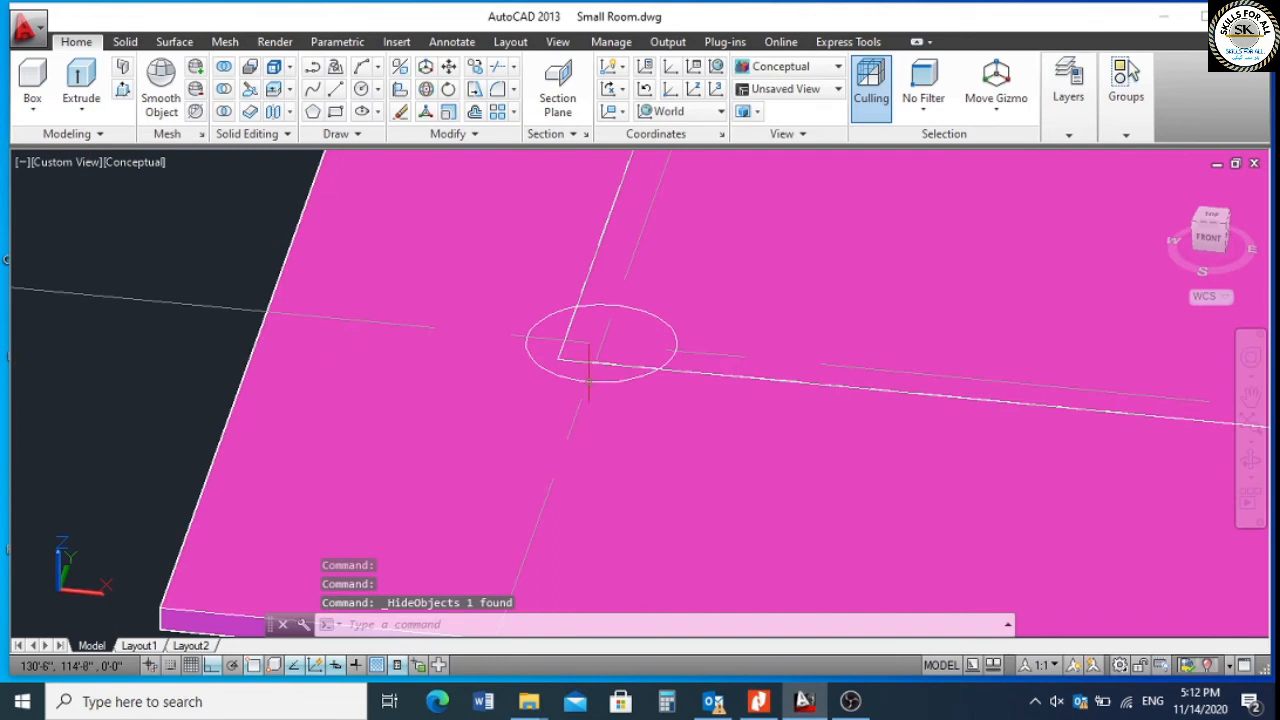
pyautogui.click(588, 379)
pyautogui.click(793, 357)
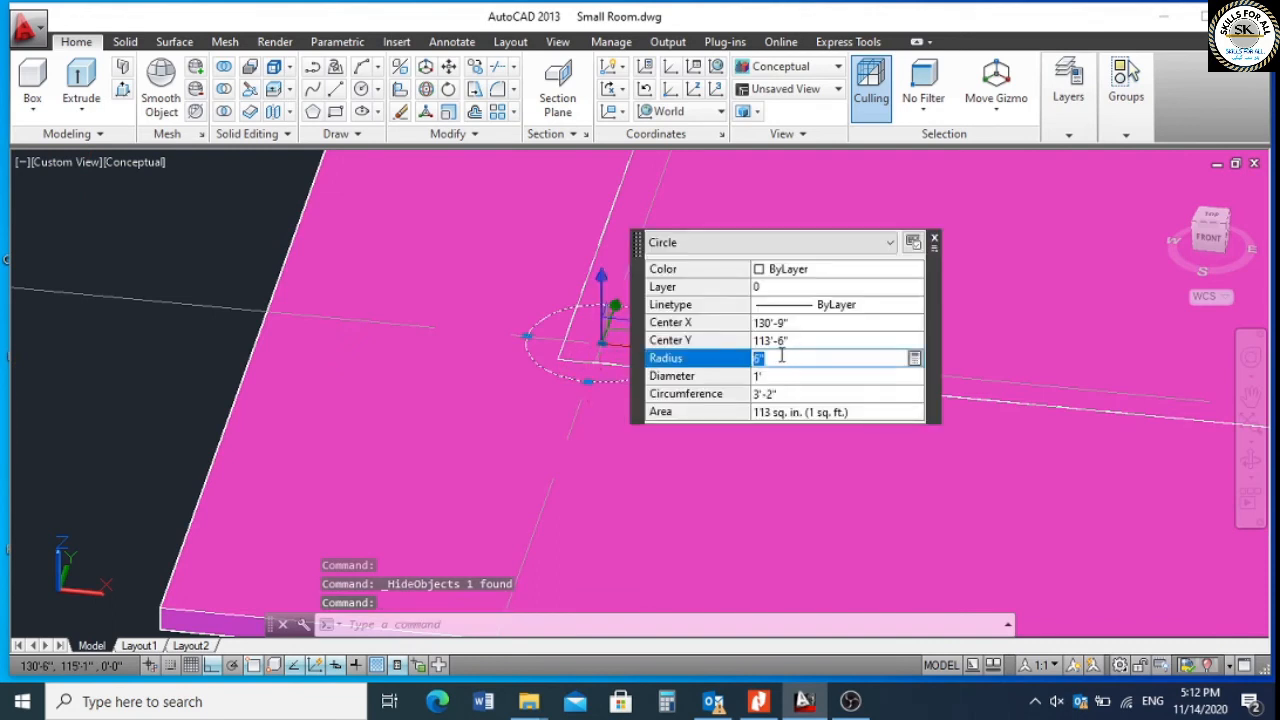
pyautogui.click(776, 375)
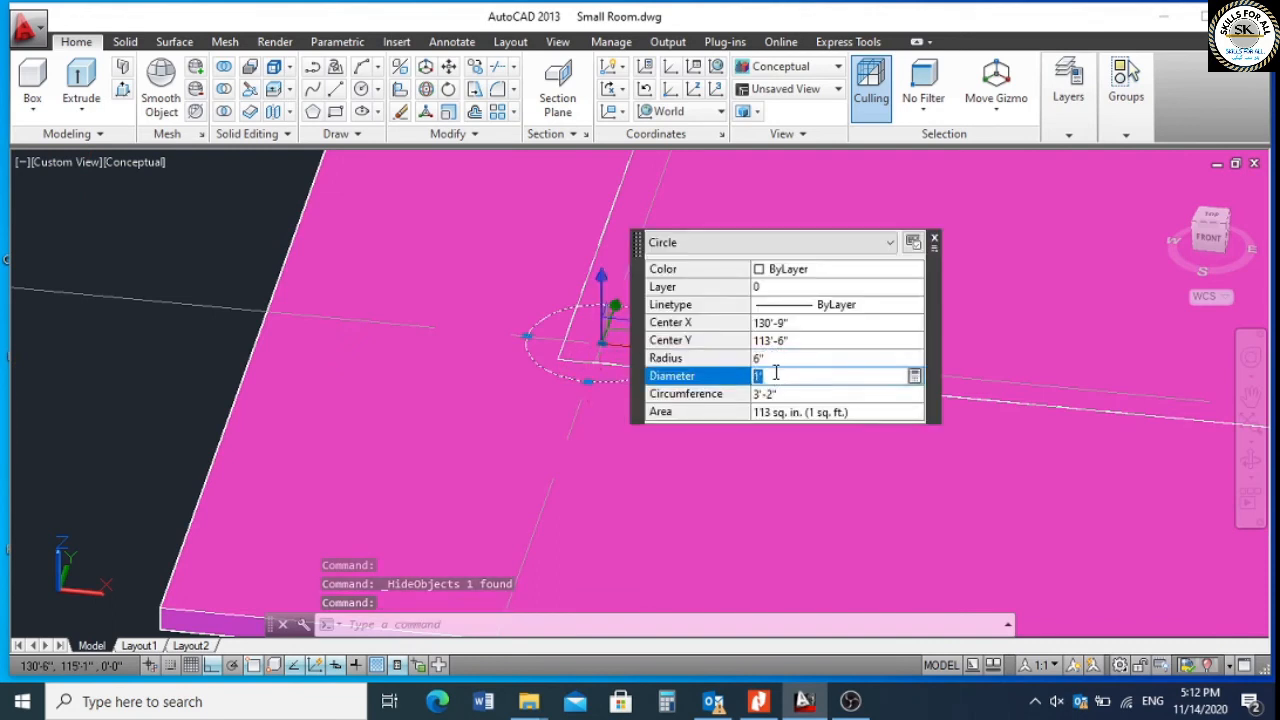
pyautogui.write('8')
pyautogui.press('Tab')
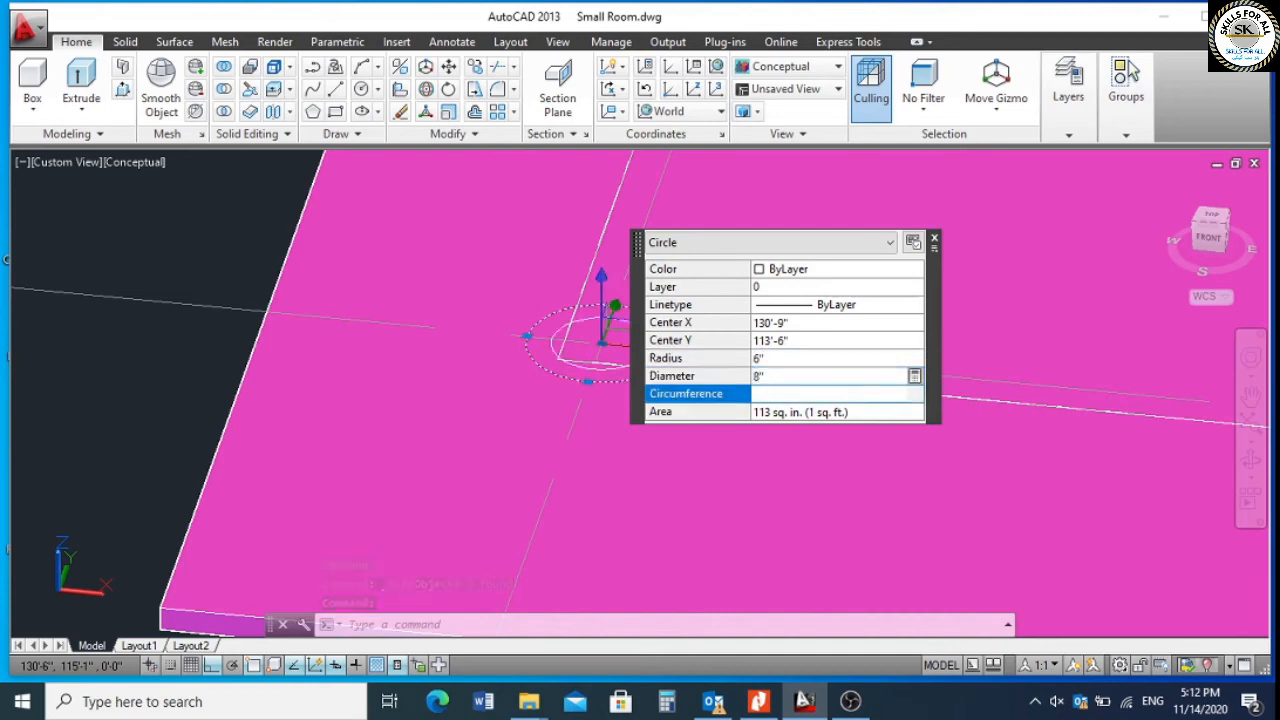
pyautogui.press('Escape')
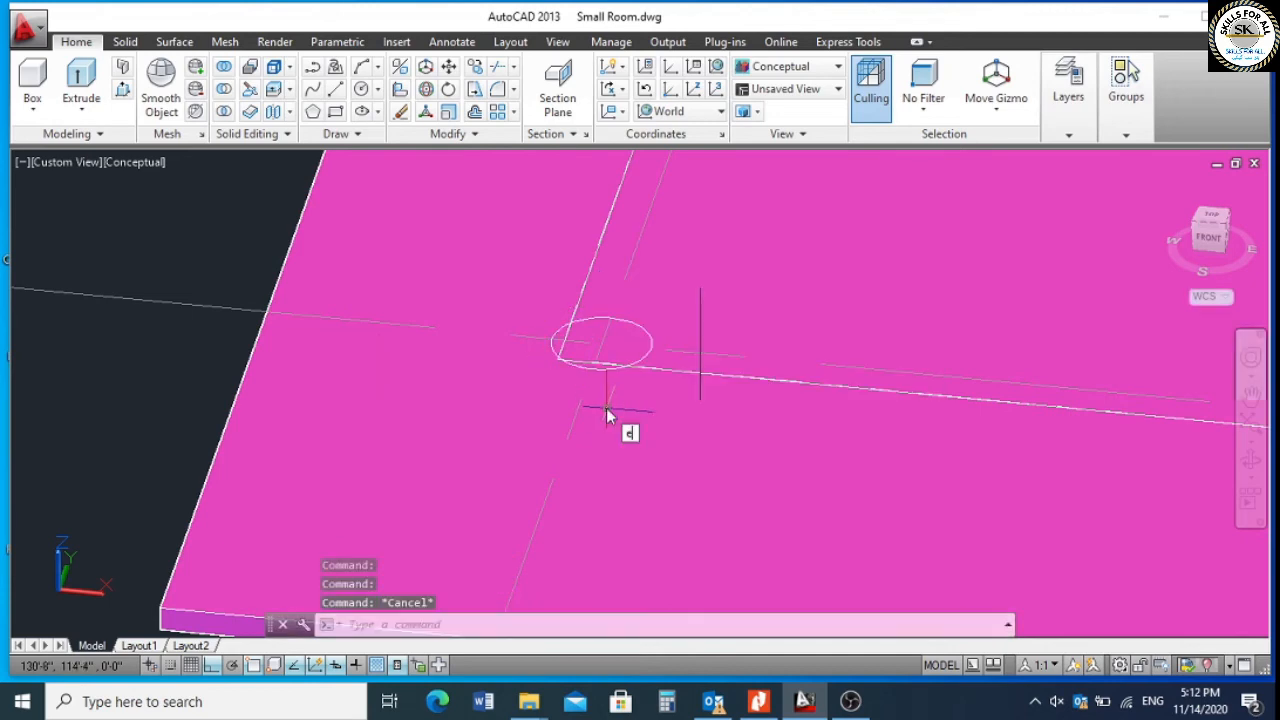
# Extrude the circle at grid lines A and 4 upward by 11' as a solid round column.
pyautogui.write('ext')
pyautogui.press('Return')
pyautogui.click(636, 388)
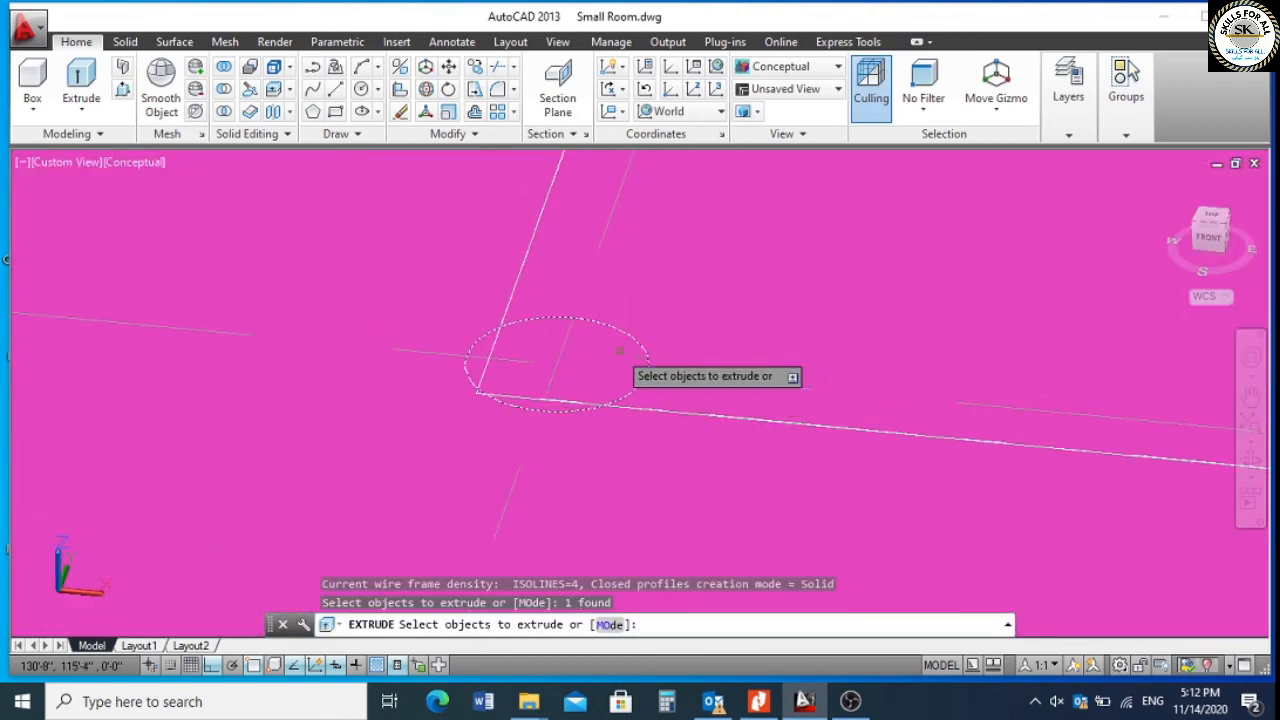
pyautogui.scroll(-5, 598, 366)
pyautogui.rightClick(600, 403)
pyautogui.click(640, 406)
pyautogui.scroll(-5, 610, 357)
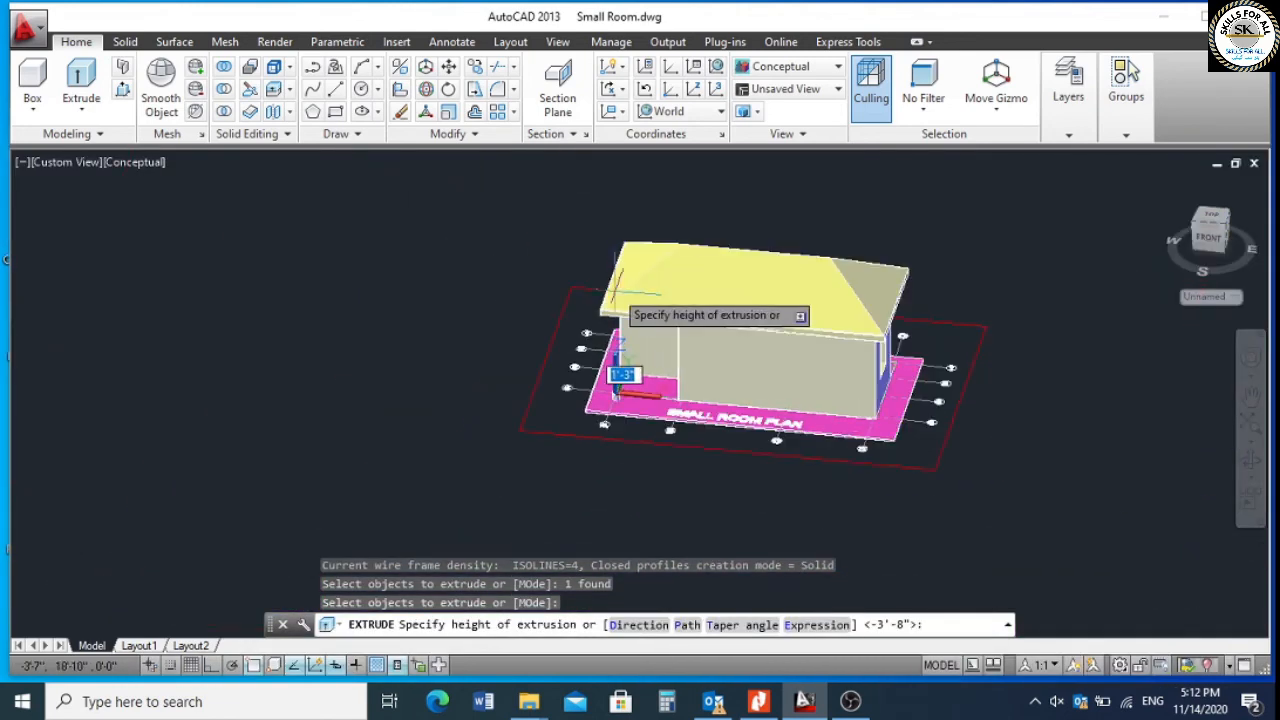
pyautogui.scroll(4, 614, 357)
pyautogui.scroll(3, 620, 303)
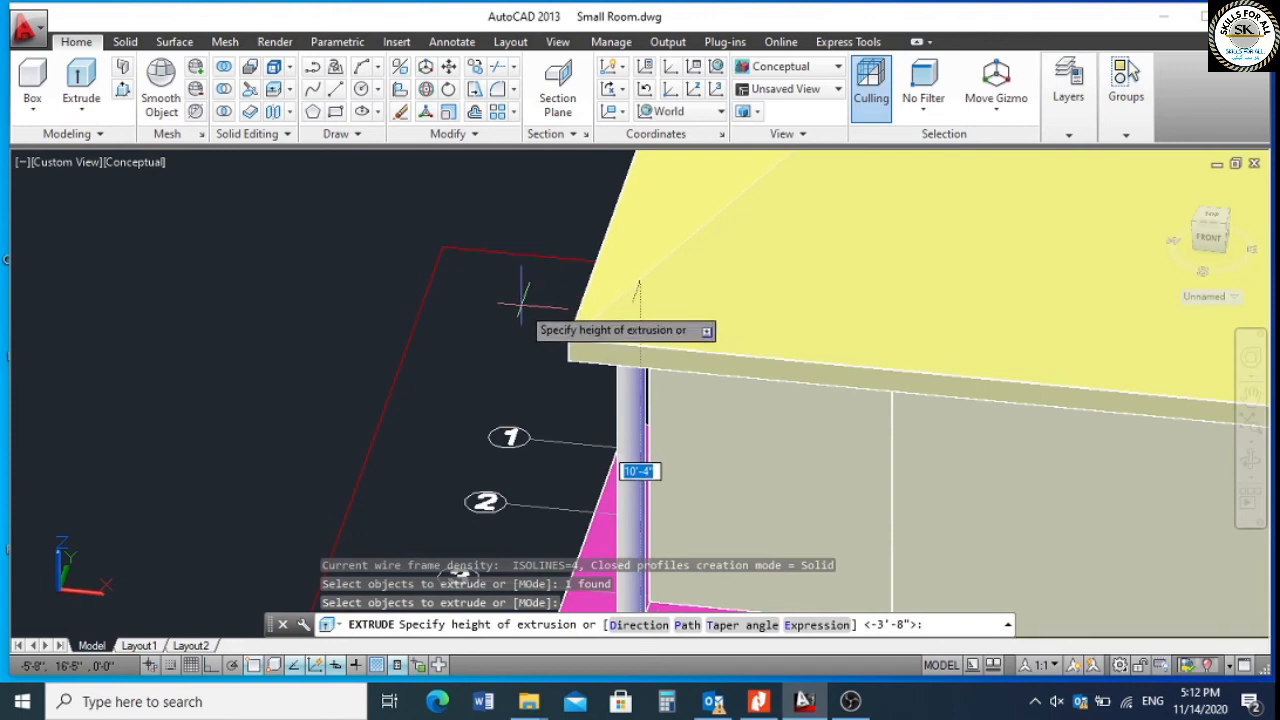
pyautogui.write('11')
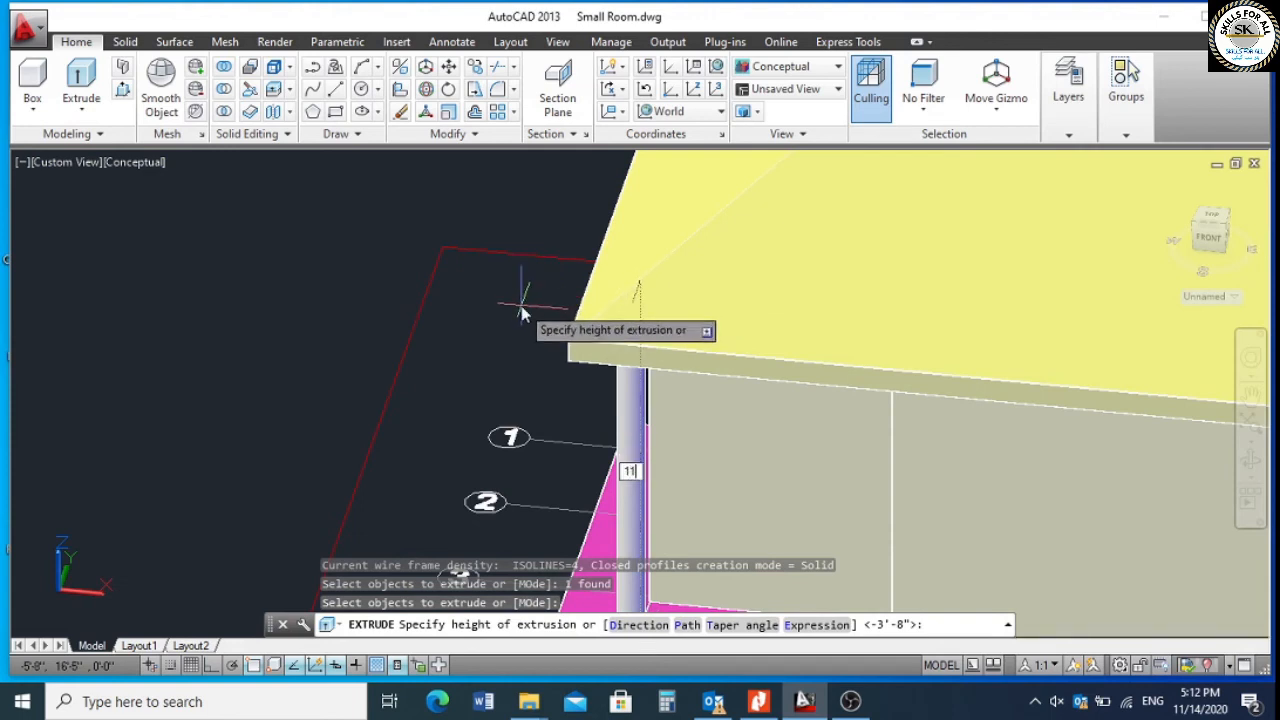
pyautogui.write("'")
pyautogui.press('Return')
pyautogui.scroll(4, 609, 287)
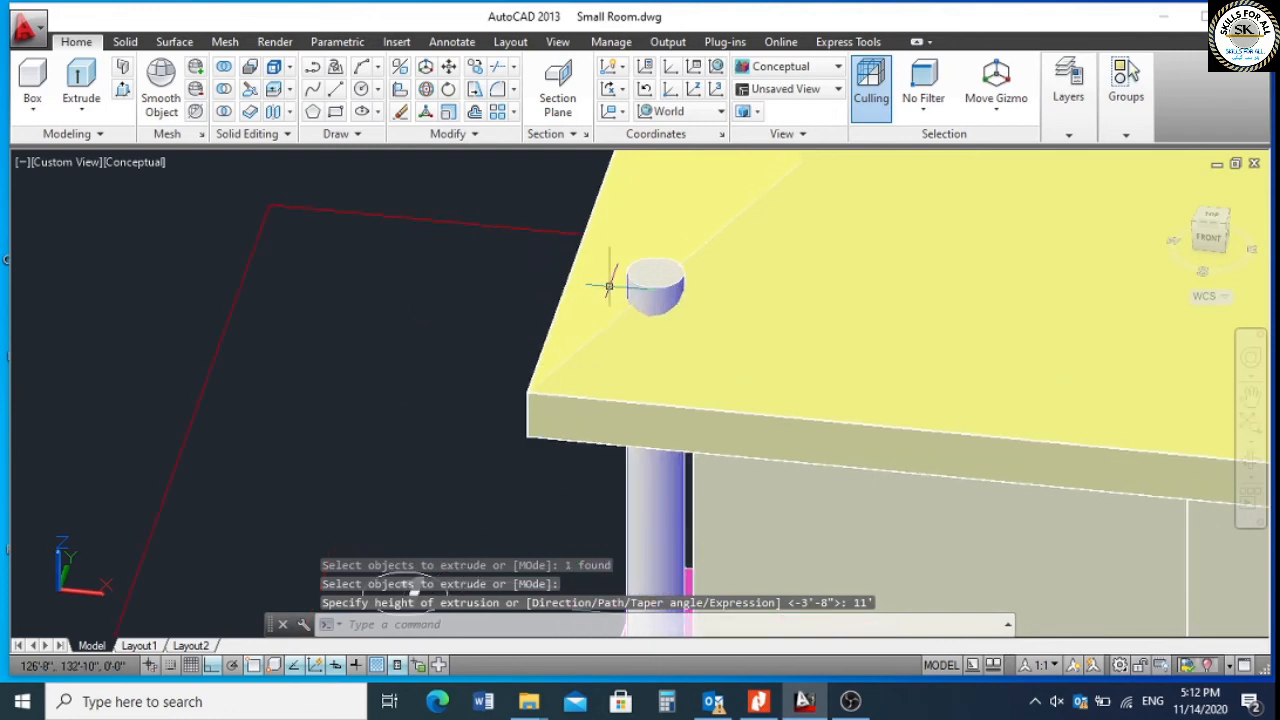
# Stretch the top of the round column down to a height of 10'.
pyautogui.click(655, 272)
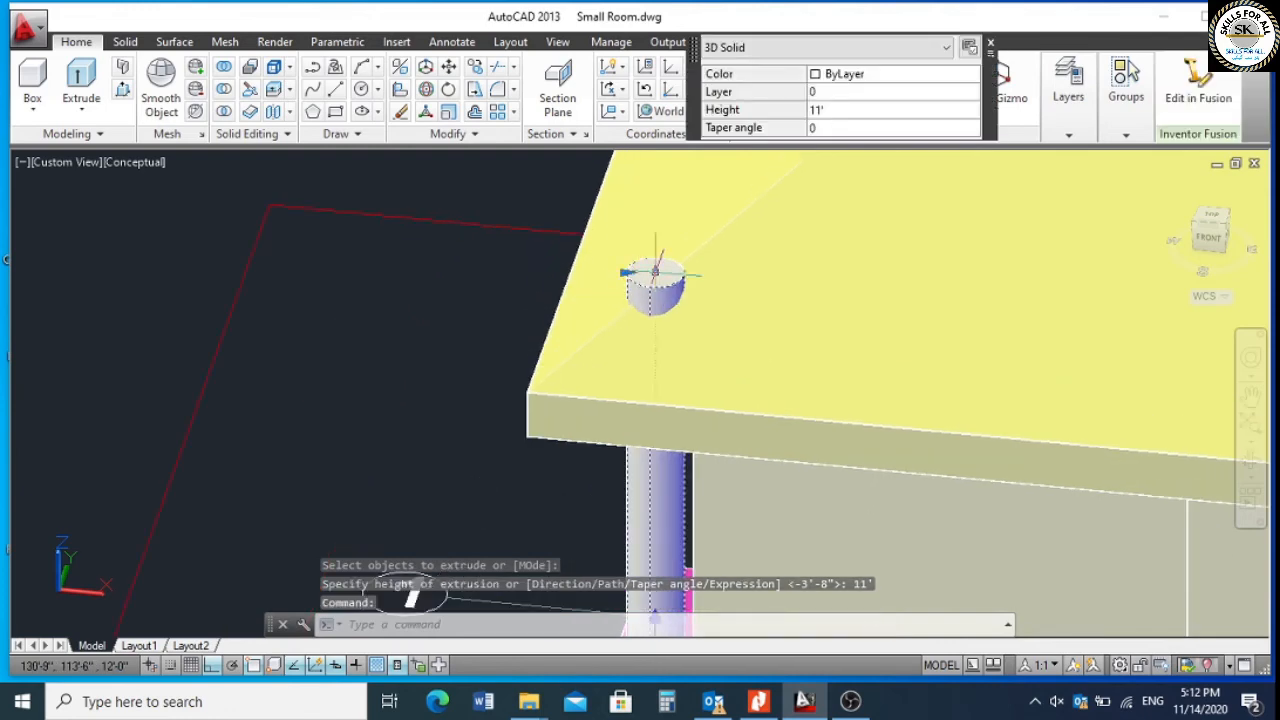
pyautogui.click(655, 272)
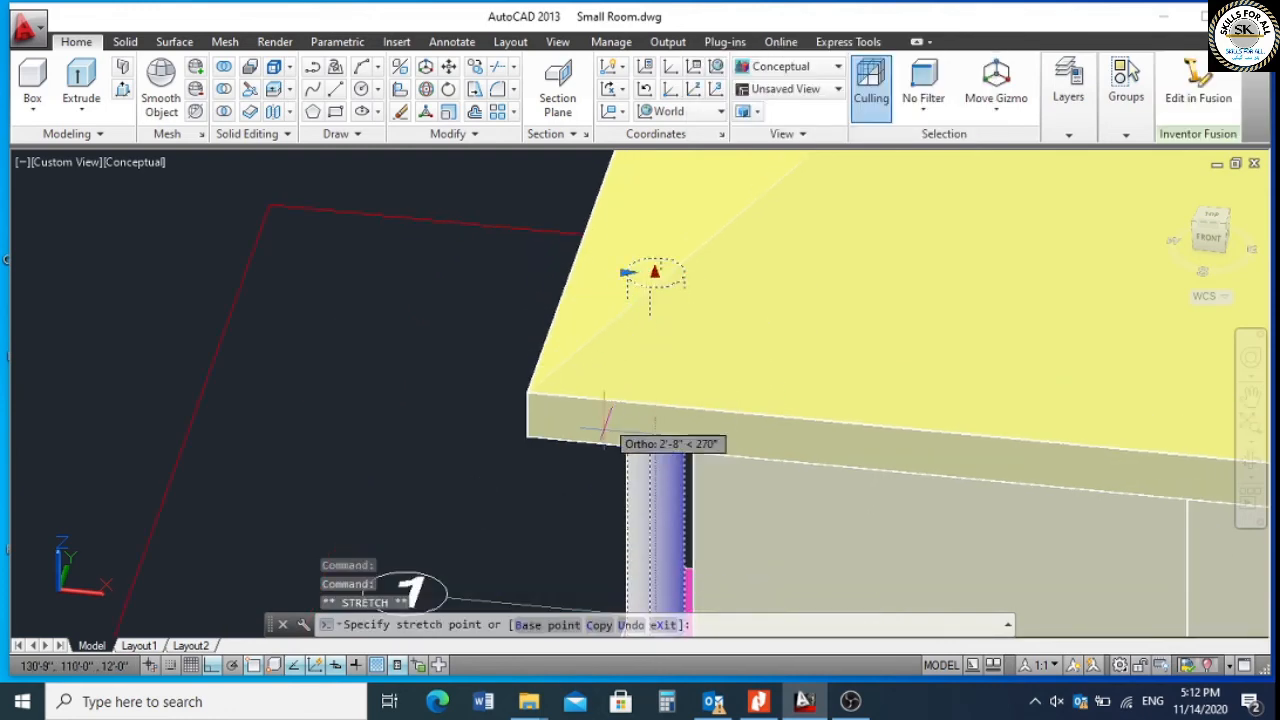
pyautogui.write("10'")
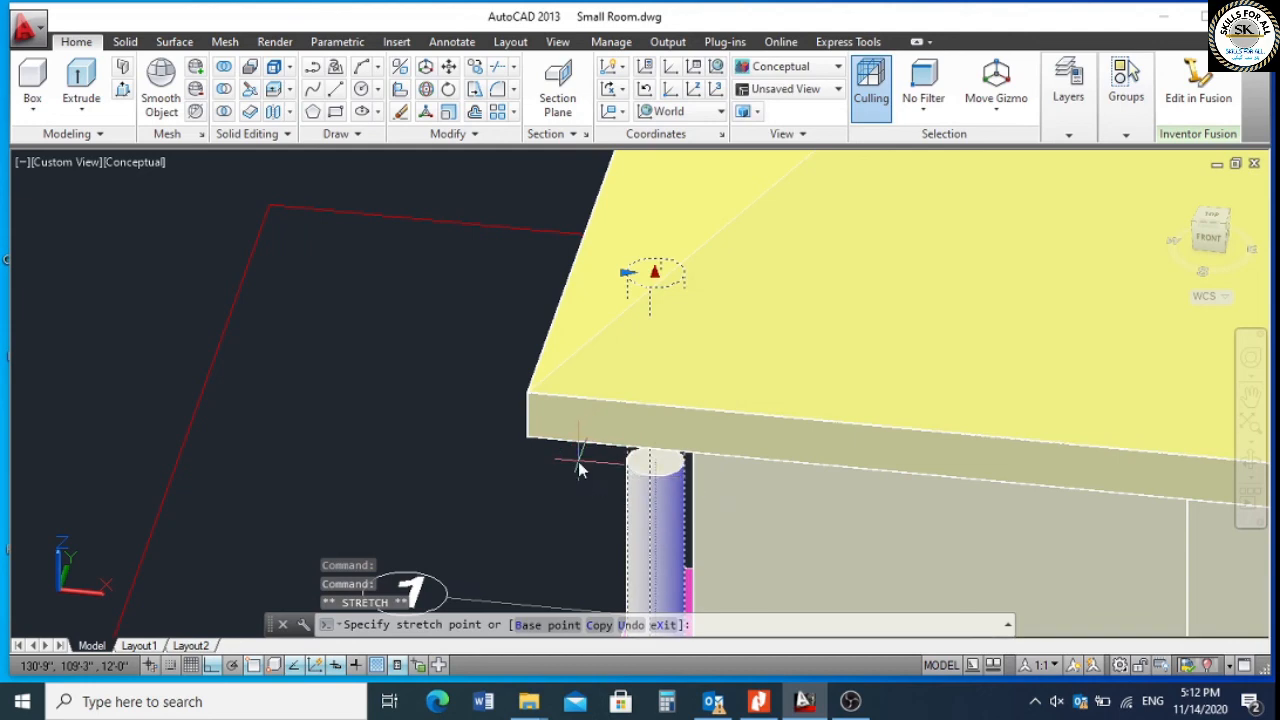
pyautogui.press('Return')
pyautogui.press('Escape')
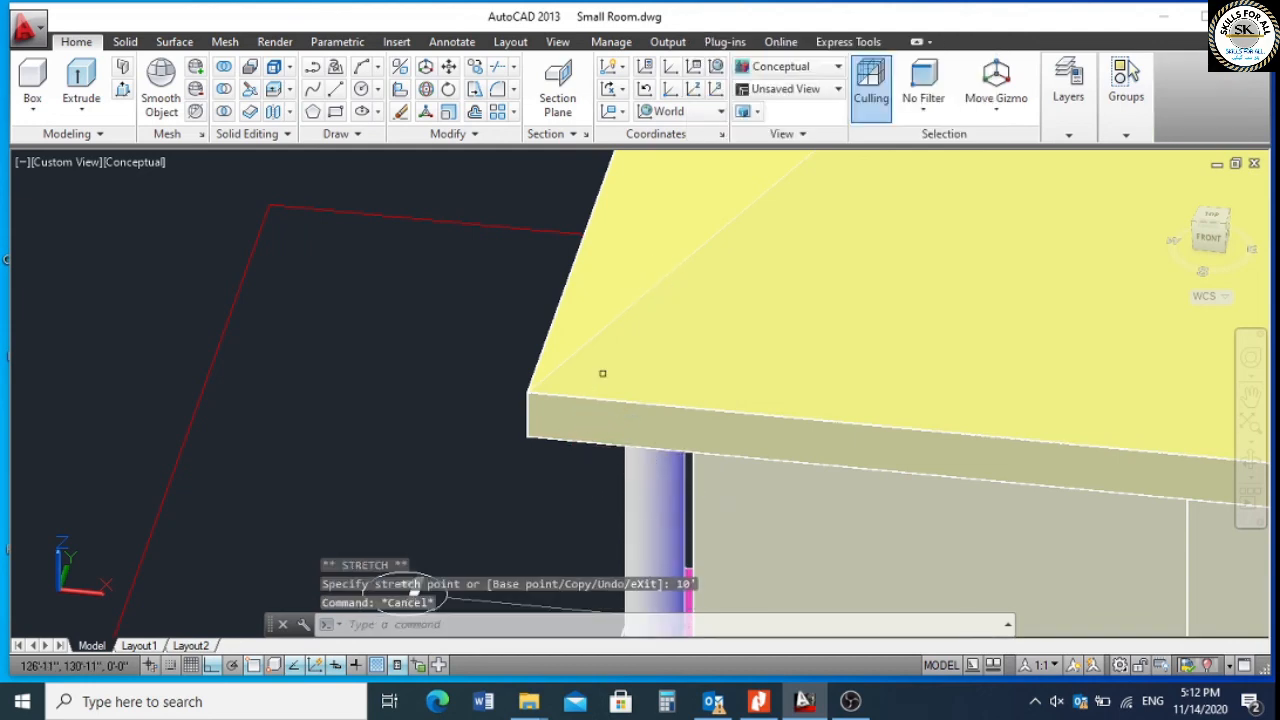
pyautogui.scroll(-3, 600, 400)
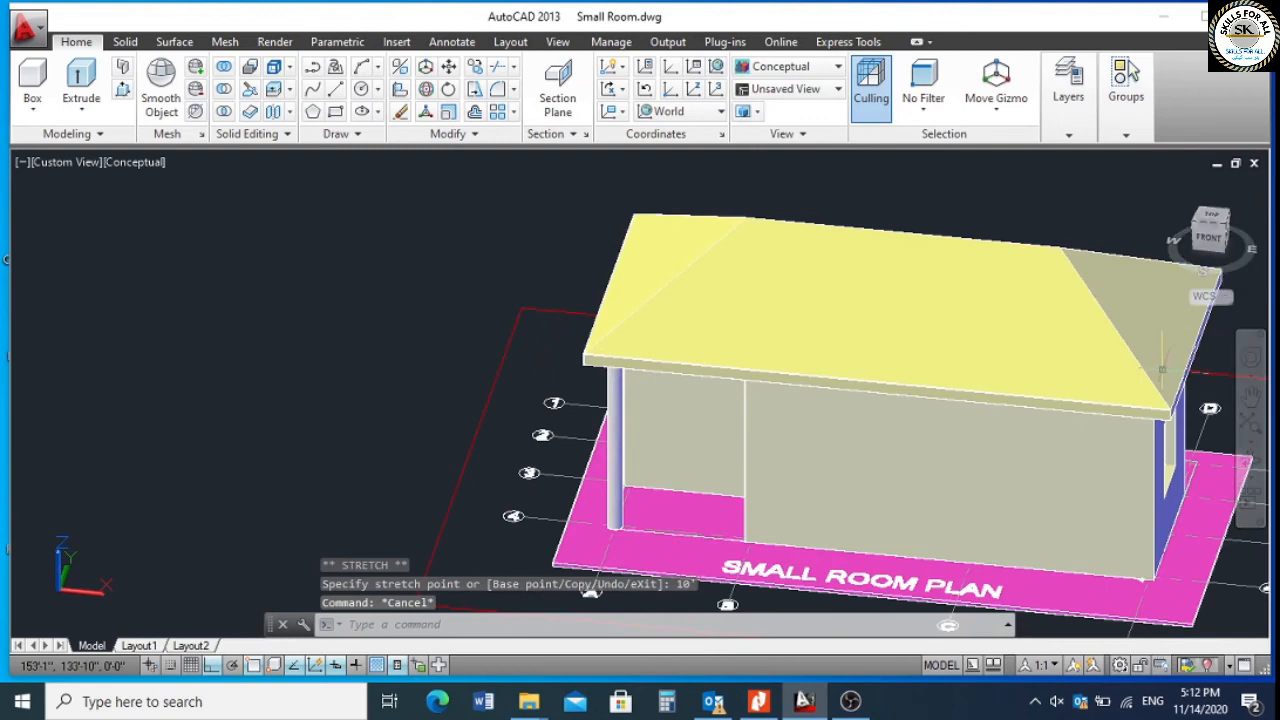
pyautogui.scroll(-2, 479, 314)
pyautogui.scroll(2, 1006, 449)
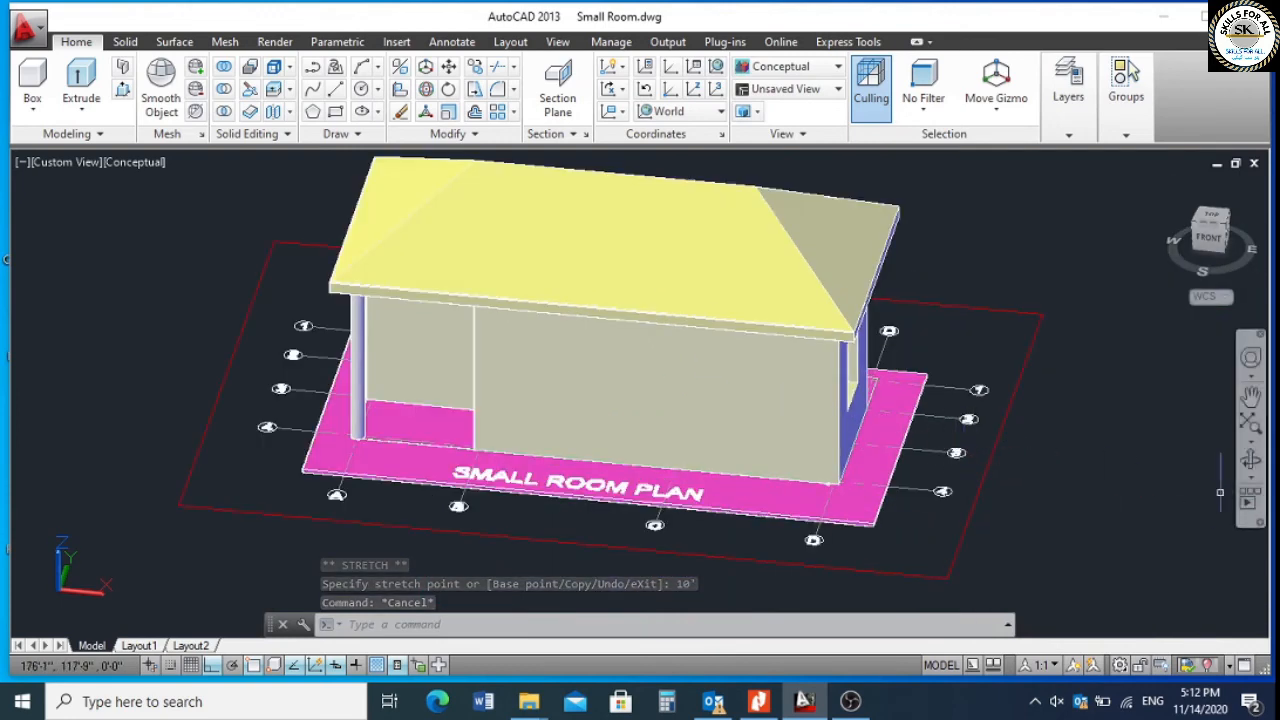
# Copy the round column by its base centre from the A-4 corner to the crossing of grid lines D and 1.
pyautogui.click(1228, 235)
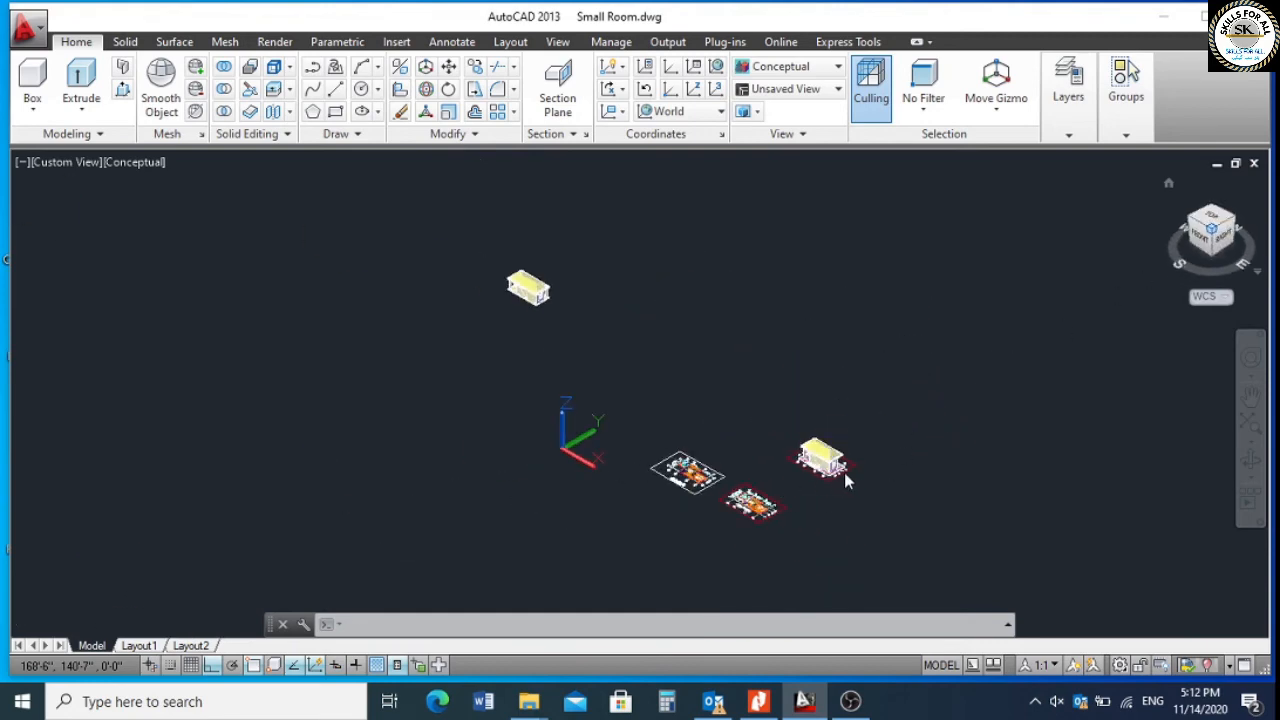
pyautogui.click(838, 520)
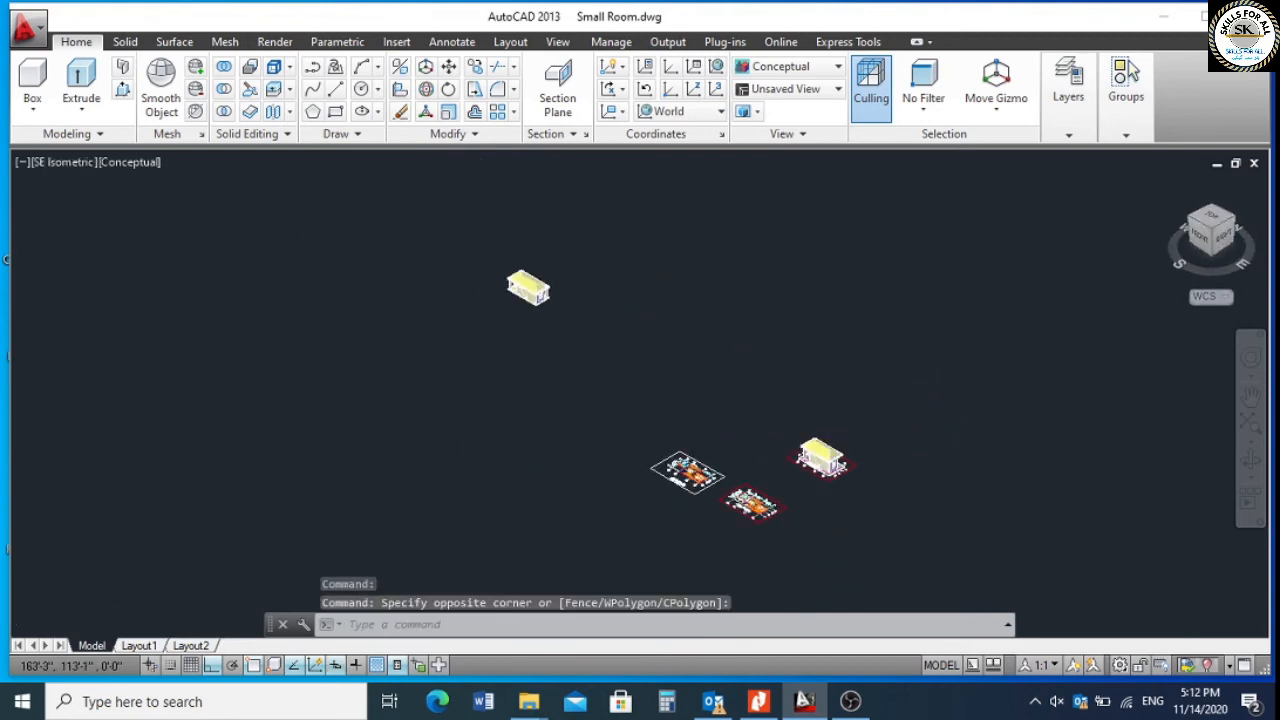
pyautogui.scroll(6, 835, 470)
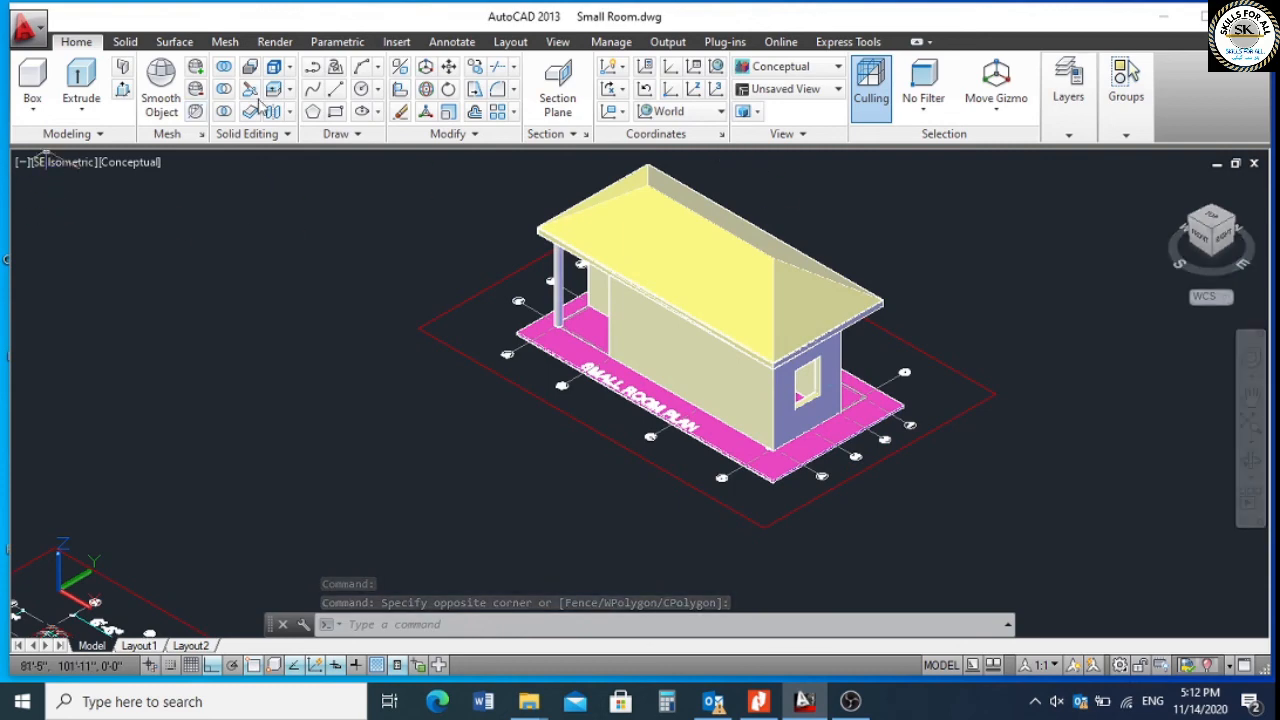
pyautogui.click(475, 68)
pyautogui.scroll(5, 530, 333)
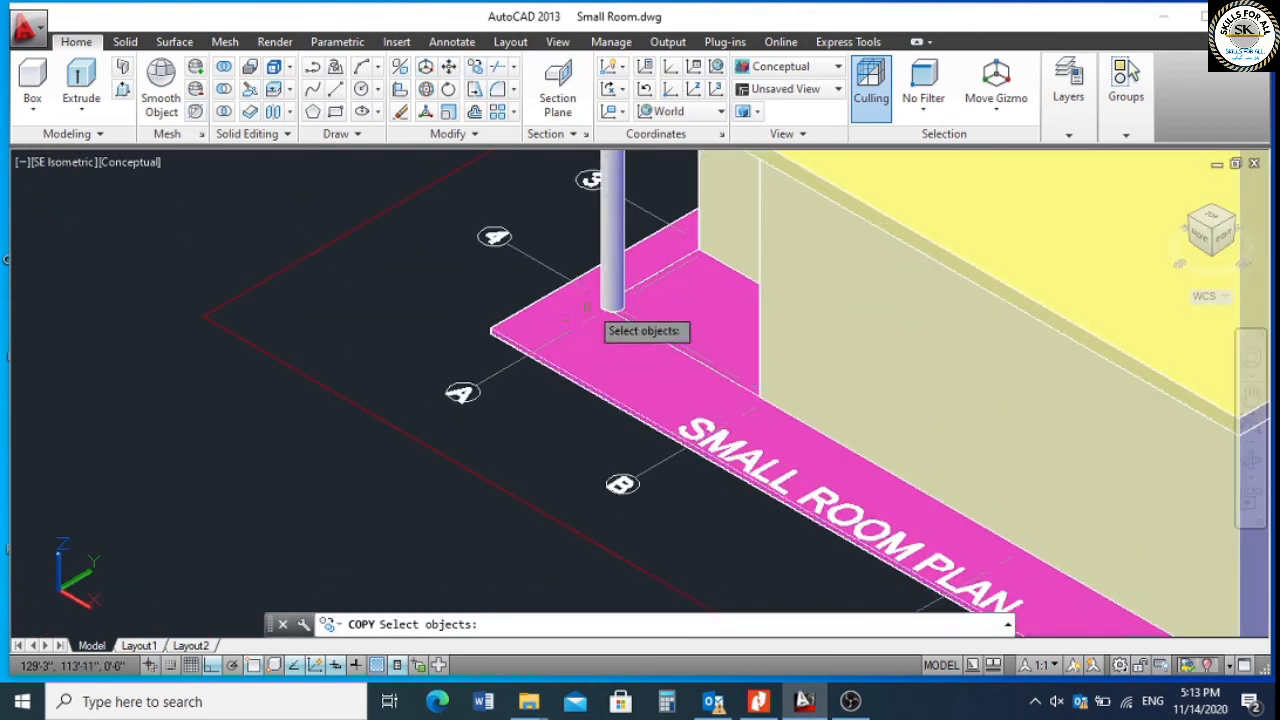
pyautogui.scroll(3, 592, 312)
pyautogui.click(612, 292)
pyautogui.press('Return')
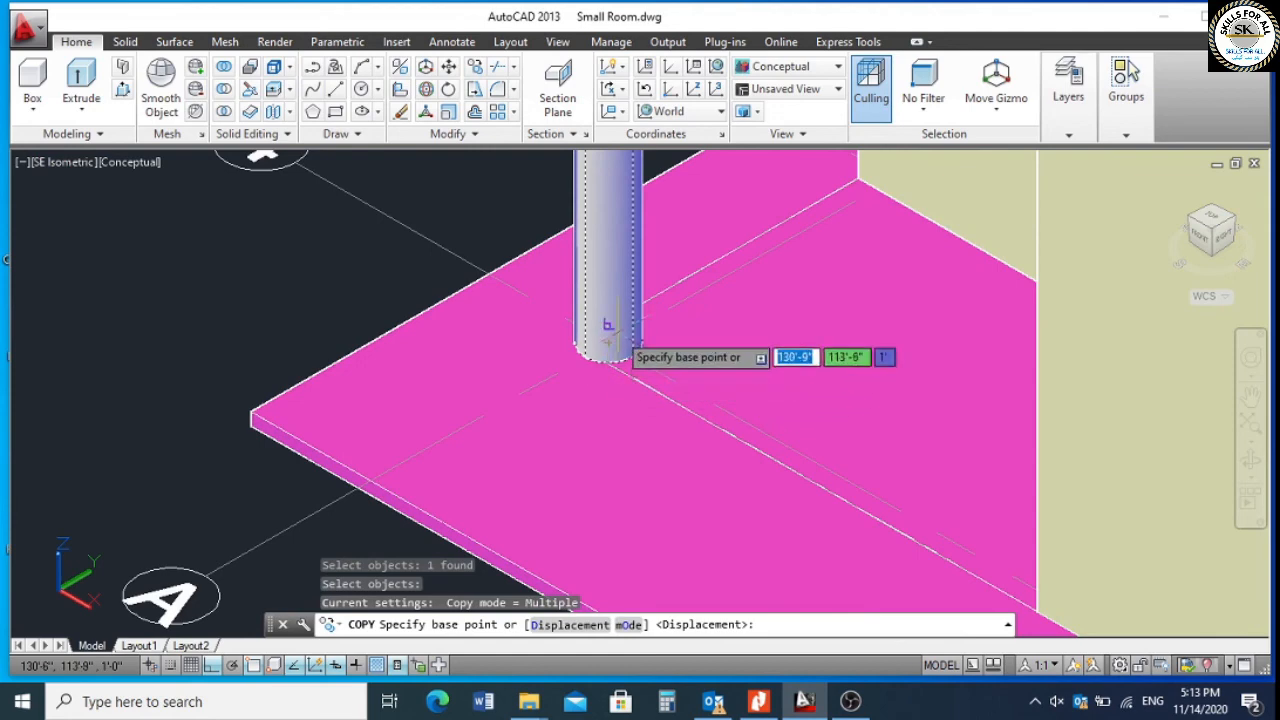
pyautogui.click(608, 343)
pyautogui.scroll(-5, 340, 357)
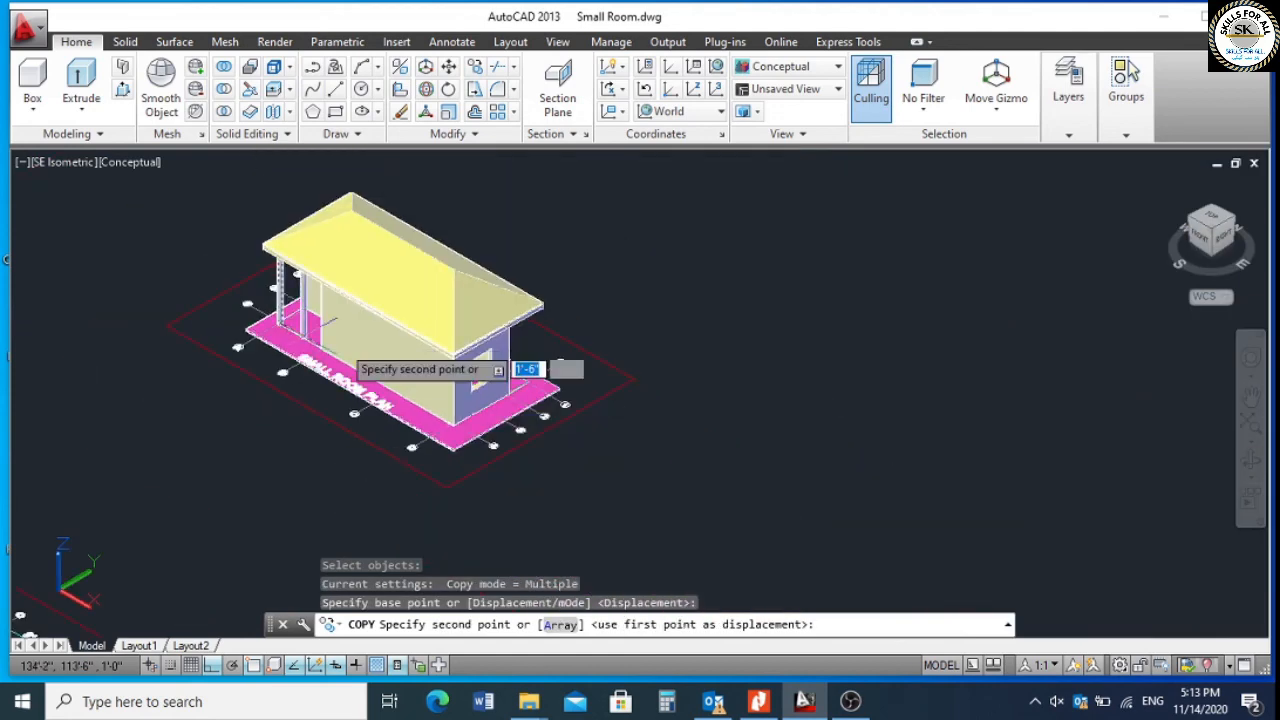
pyautogui.scroll(6, 508, 391)
pyautogui.scroll(3, 565, 393)
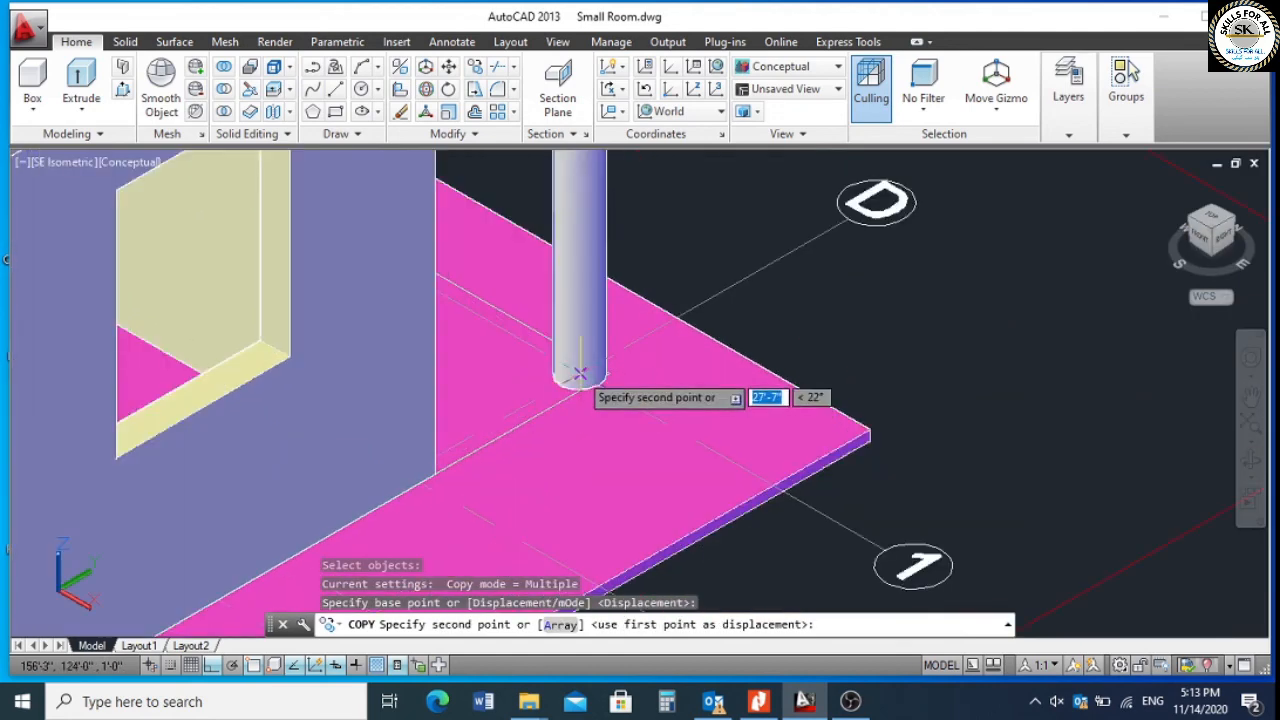
pyautogui.click(580, 382)
pyautogui.press('Escape')
pyautogui.scroll(-6, 486, 368)
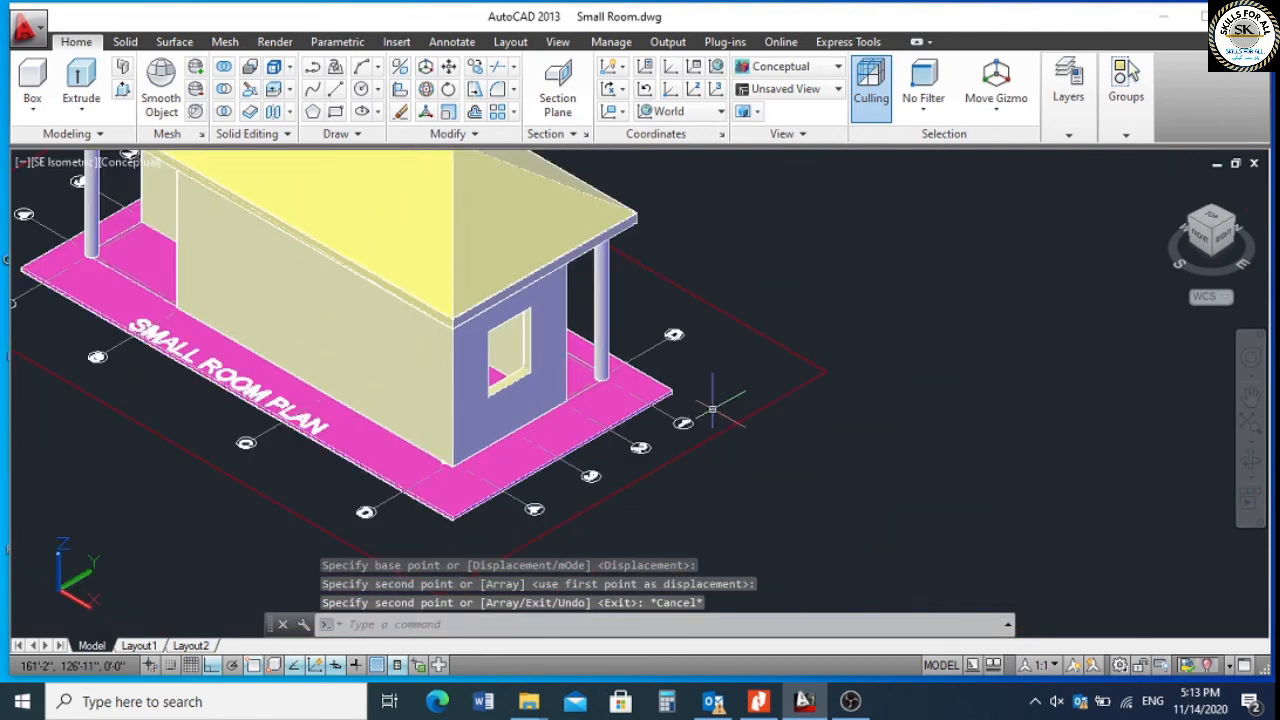
# End the object isolation to bring back the hidden floor slab.
pyautogui.click(1250, 460)
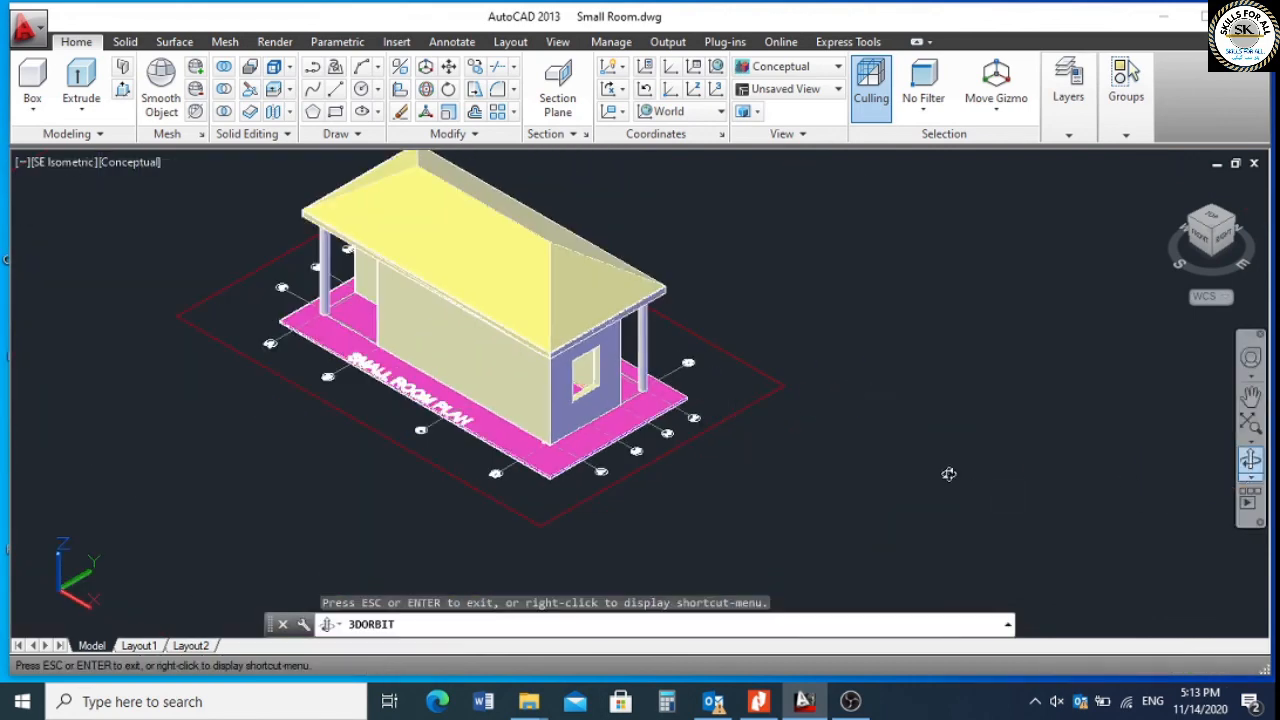
pyautogui.moveTo(949, 471); pyautogui.dragTo(713, 452)
pyautogui.press('Escape')
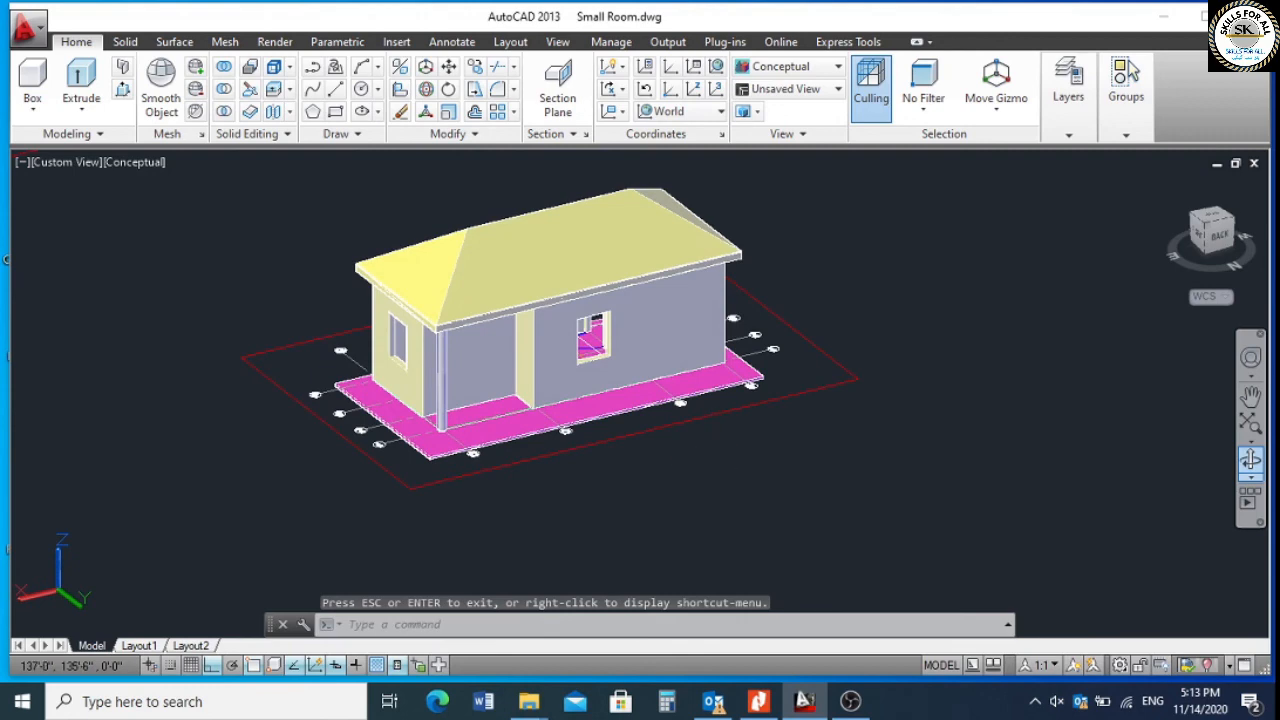
pyautogui.rightClick(721, 447)
pyautogui.moveTo(790, 185)
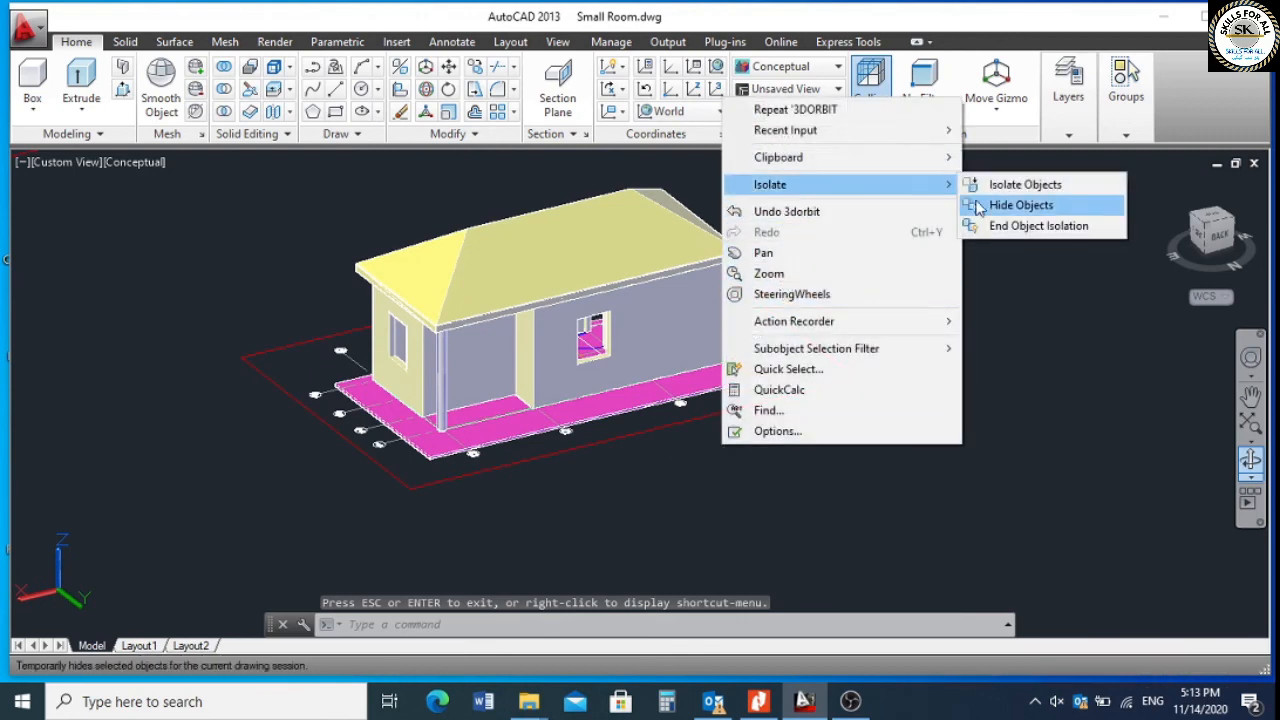
pyautogui.click(1040, 226)
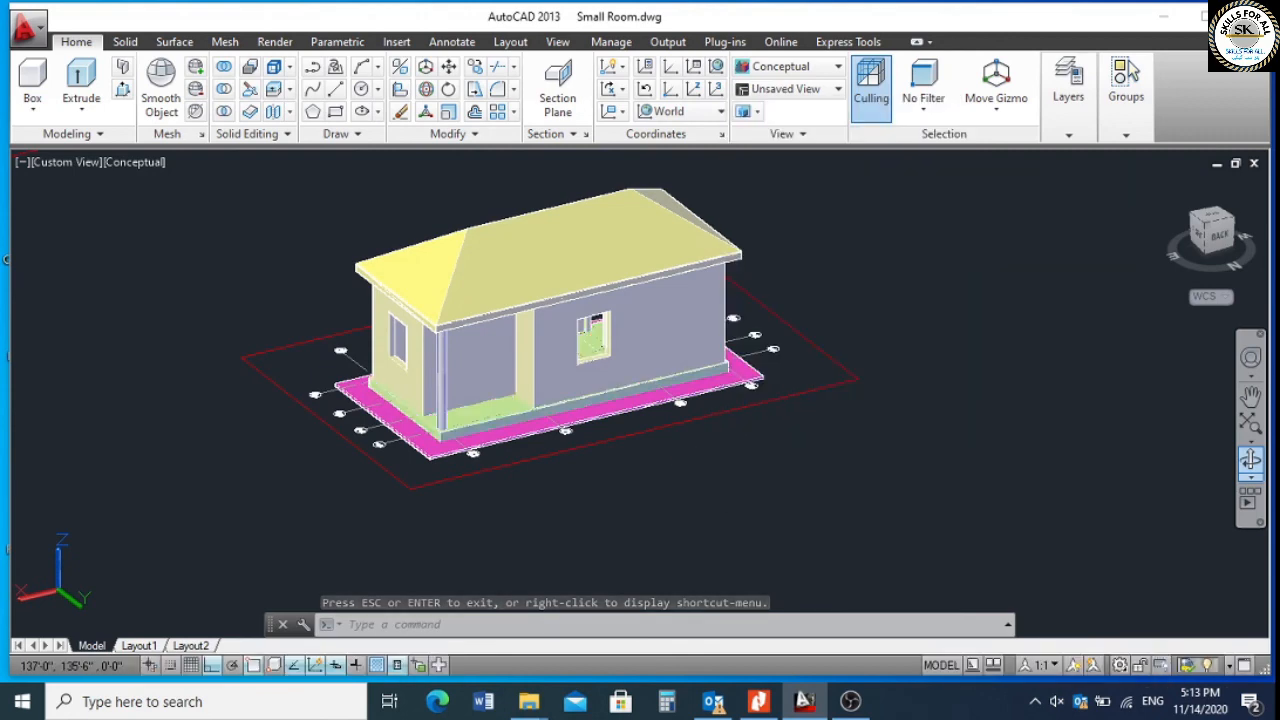
# Examine the house with its round columns, floor slab and roof from several sides.
pyautogui.click(1251, 461)
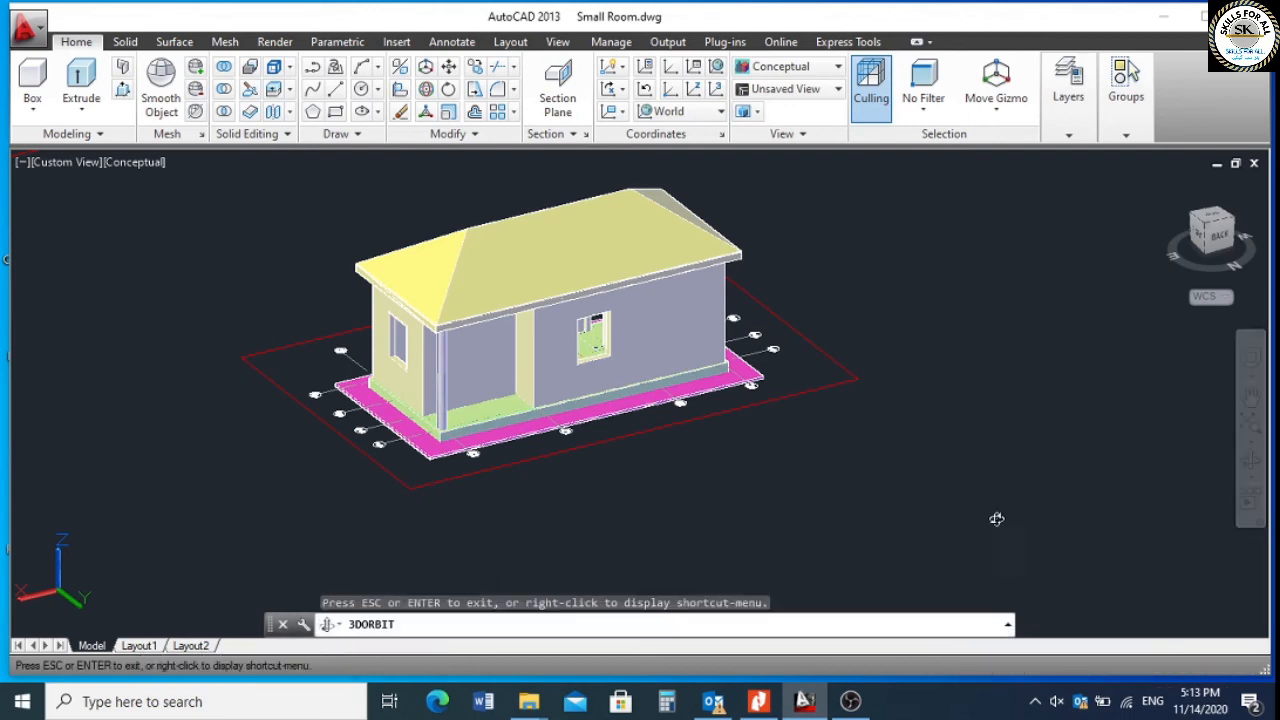
pyautogui.moveTo(911, 508)
pyautogui.mouseDown()
pyautogui.moveTo(765, 524)
pyautogui.moveTo(946, 494)
pyautogui.moveTo(737, 529)
pyautogui.moveTo(517, 511)
pyautogui.moveTo(586, 477)
pyautogui.moveTo(632, 473)
pyautogui.mouseUp()
pyautogui.scroll(2, 578, 398)
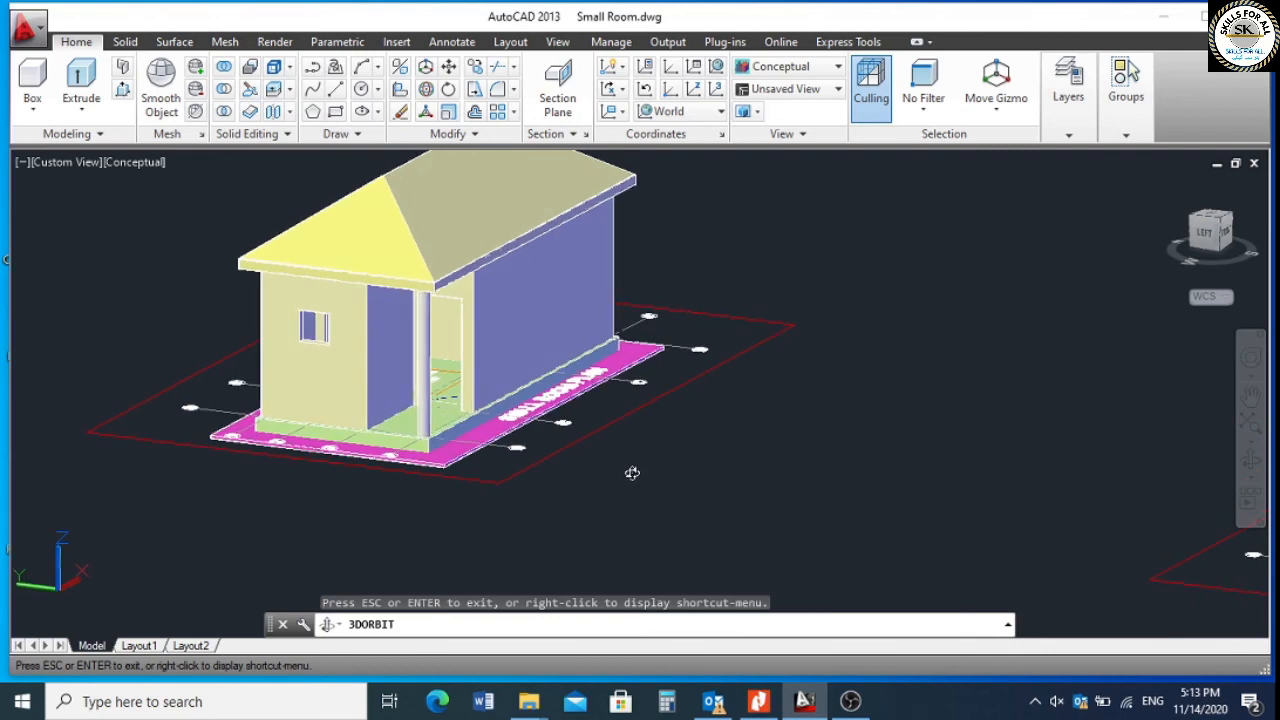
pyautogui.scroll(-1, 635, 481)
pyautogui.scroll(1, 670, 179)
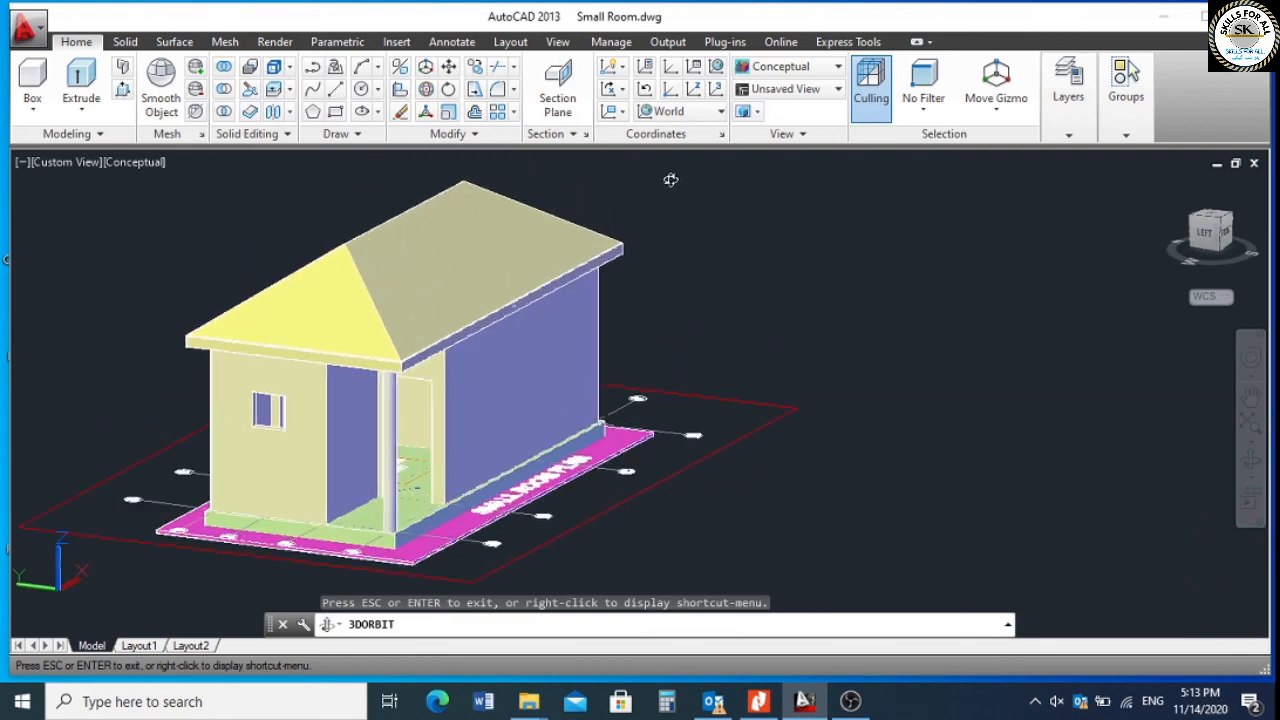